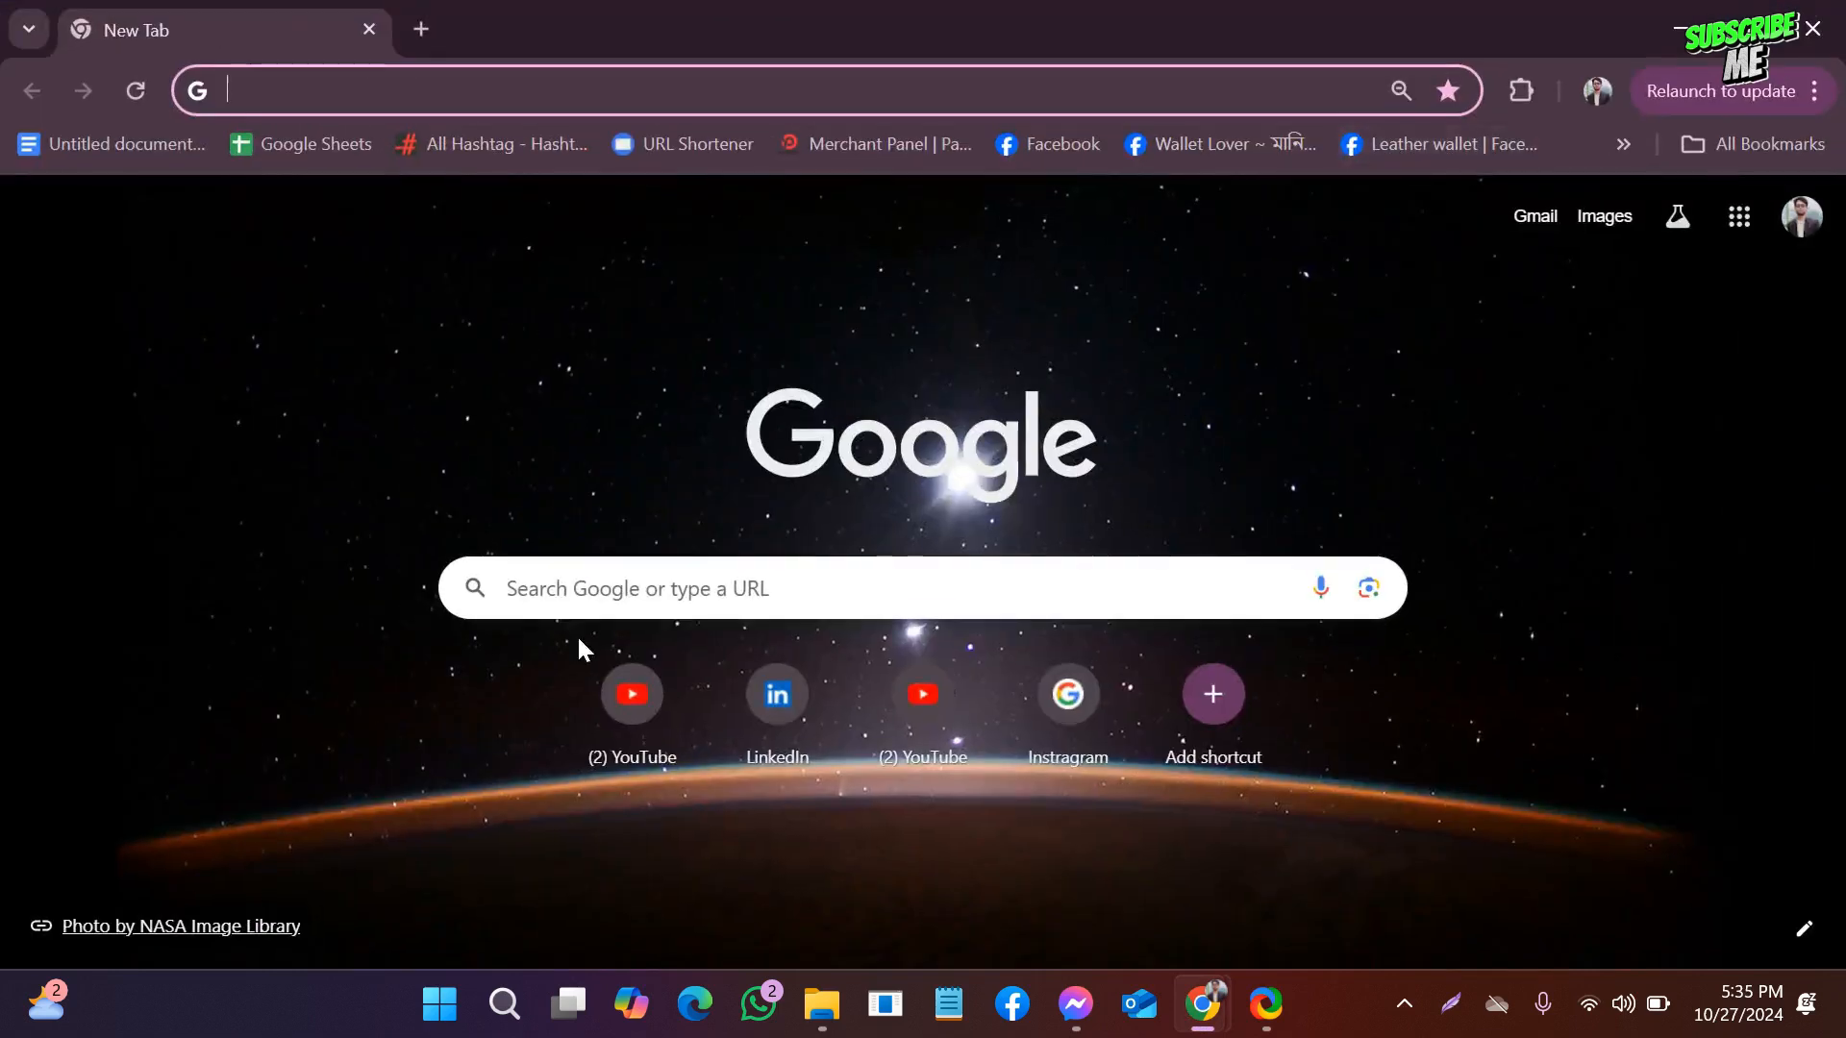
# Open the Facebook home page and check the account menu.
pyautogui.click(613, 596)
pyautogui.scroll(-1, 618, 595)
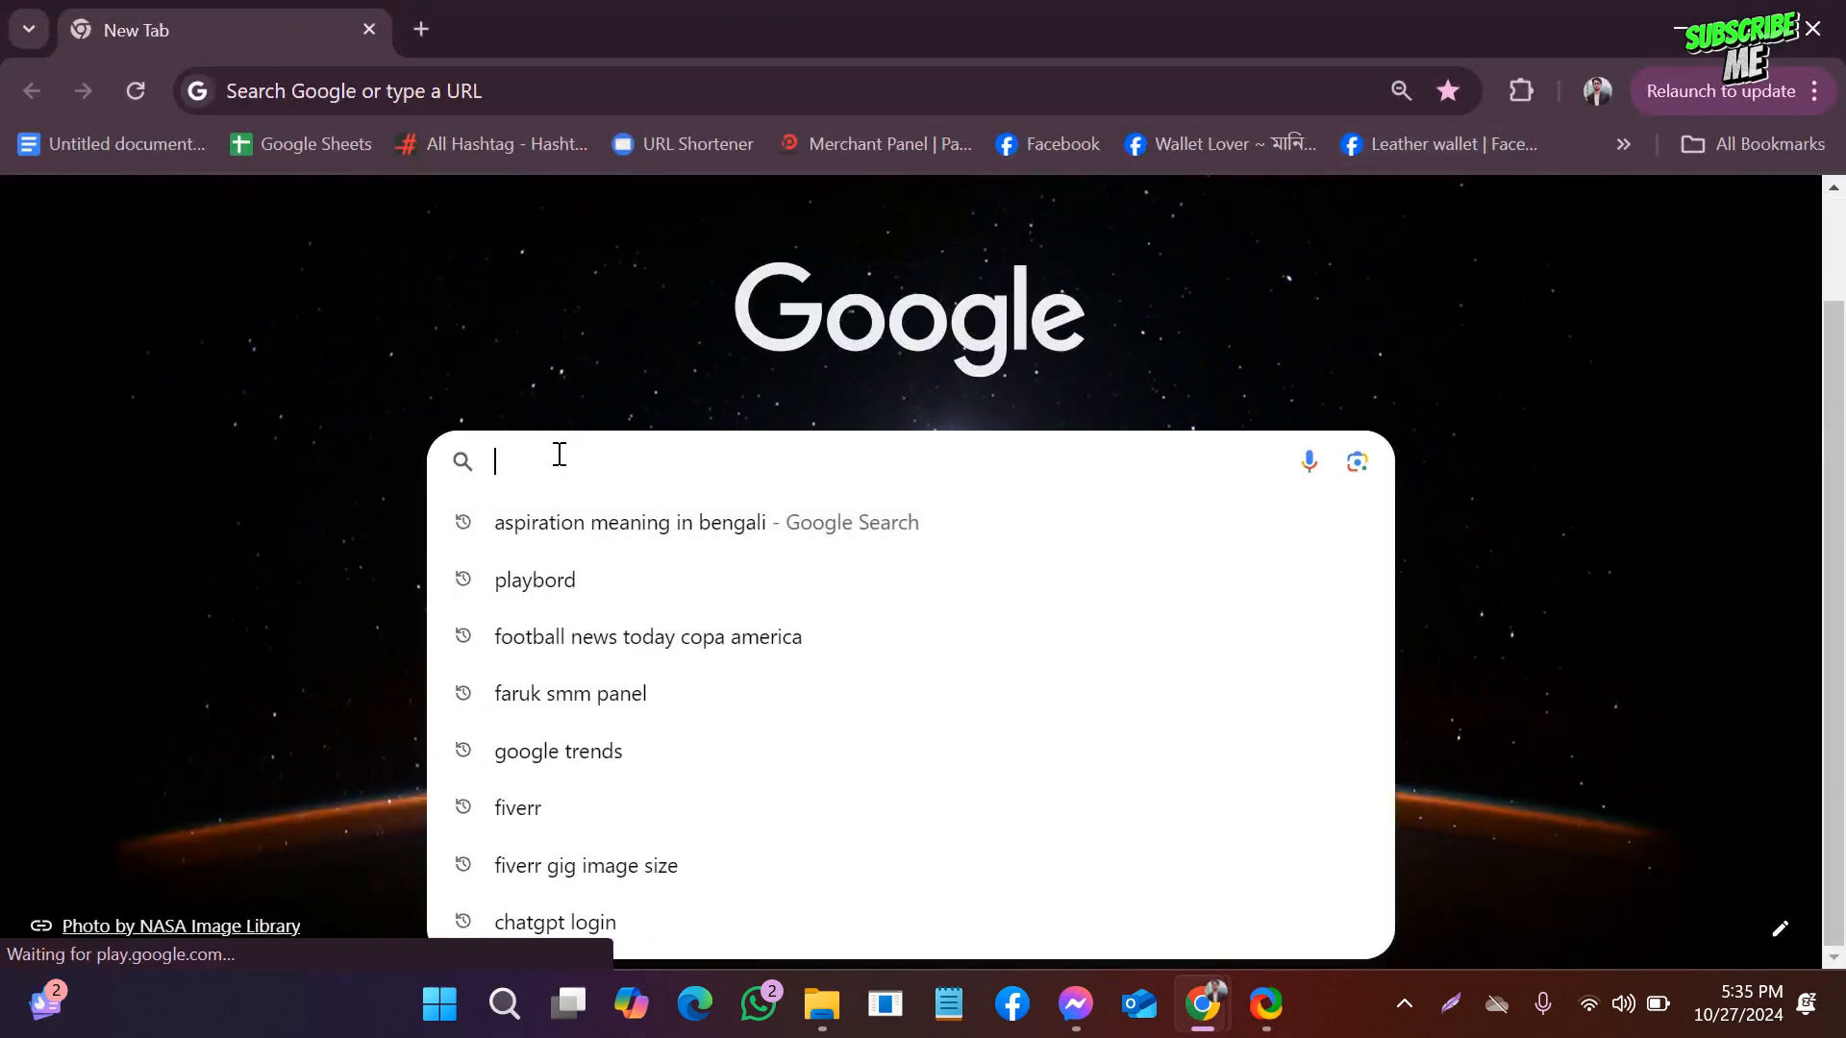
pyautogui.click(1056, 142)
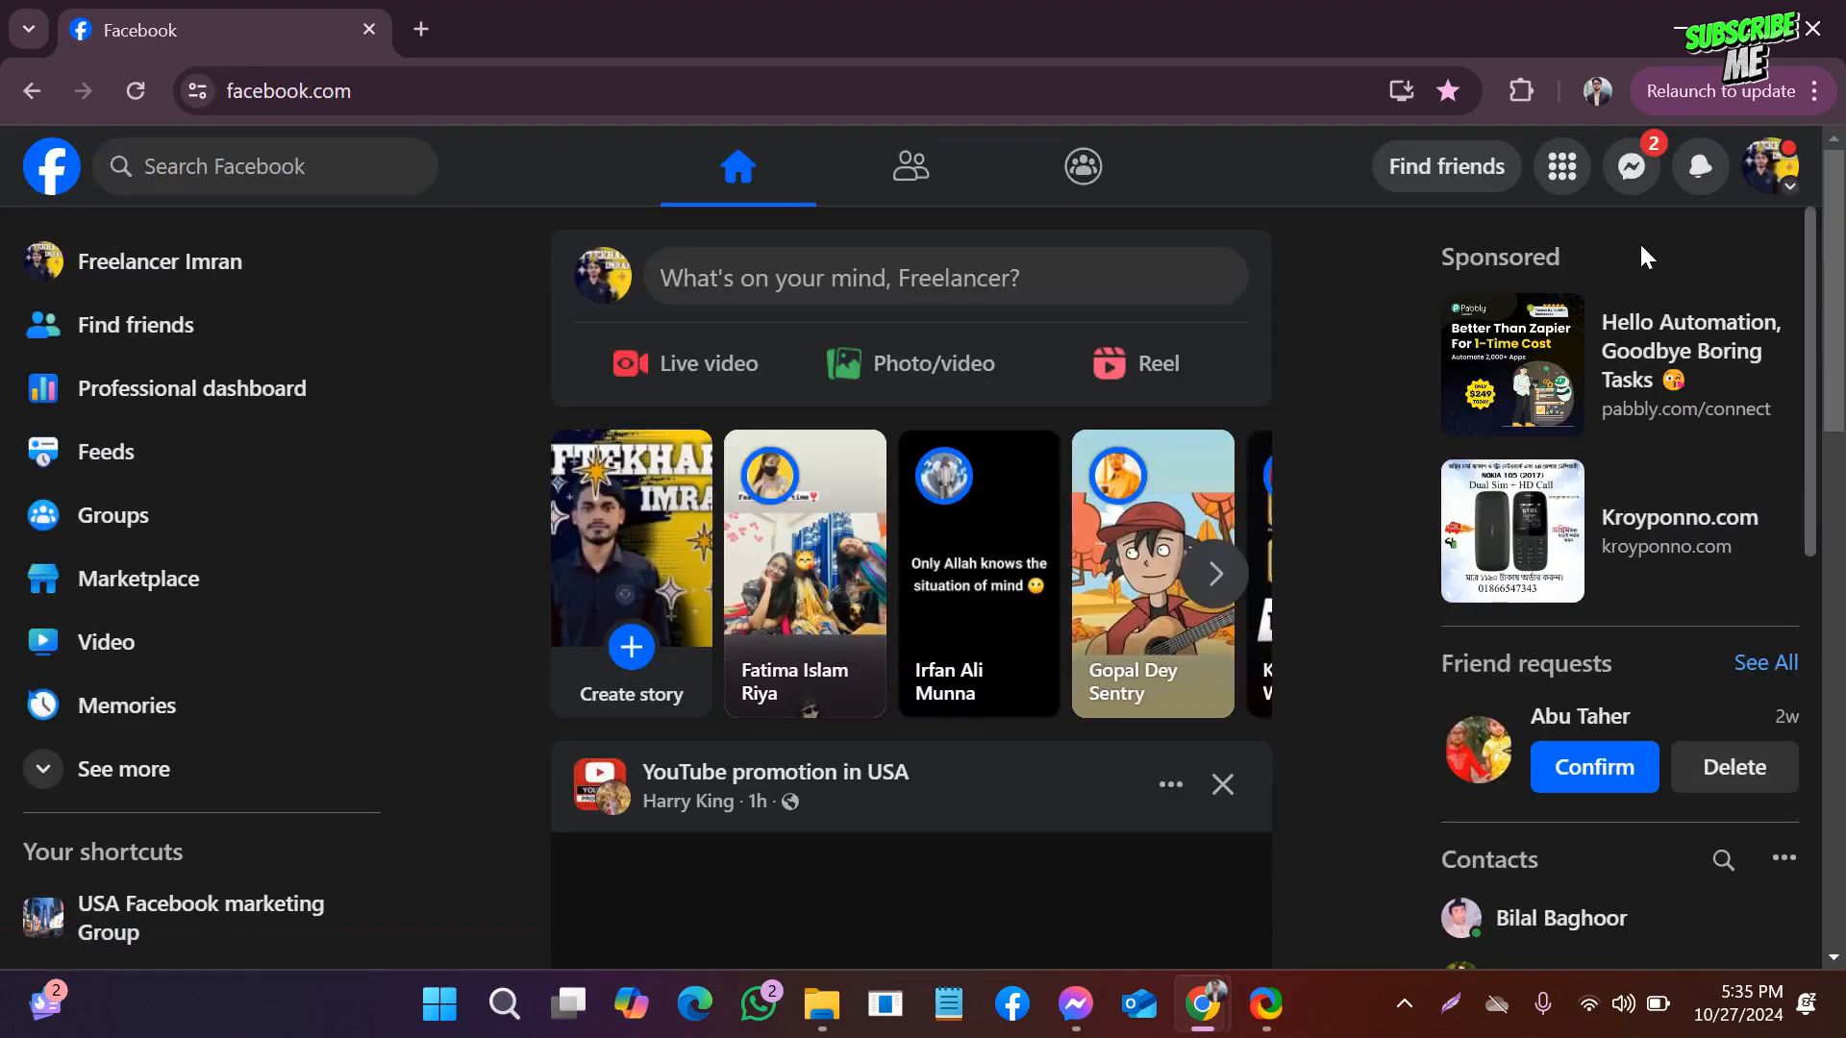
pyautogui.click(1767, 168)
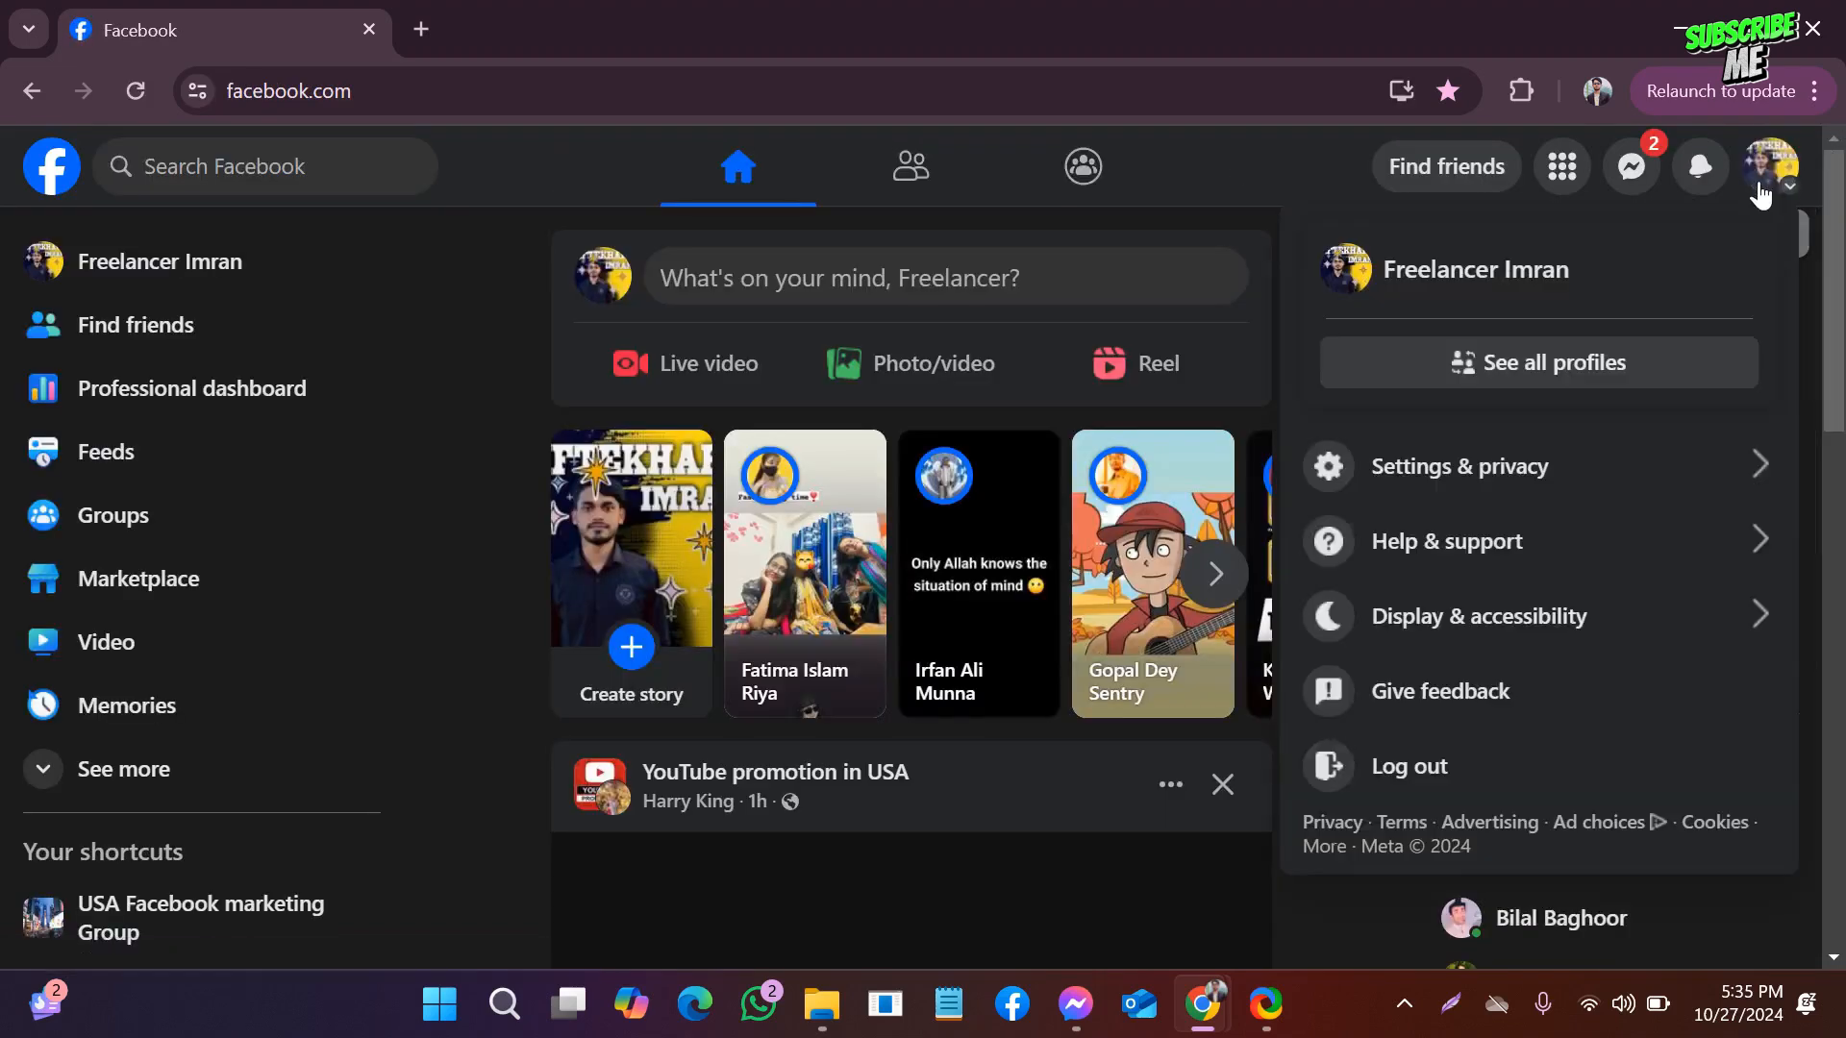
pyautogui.click(1768, 167)
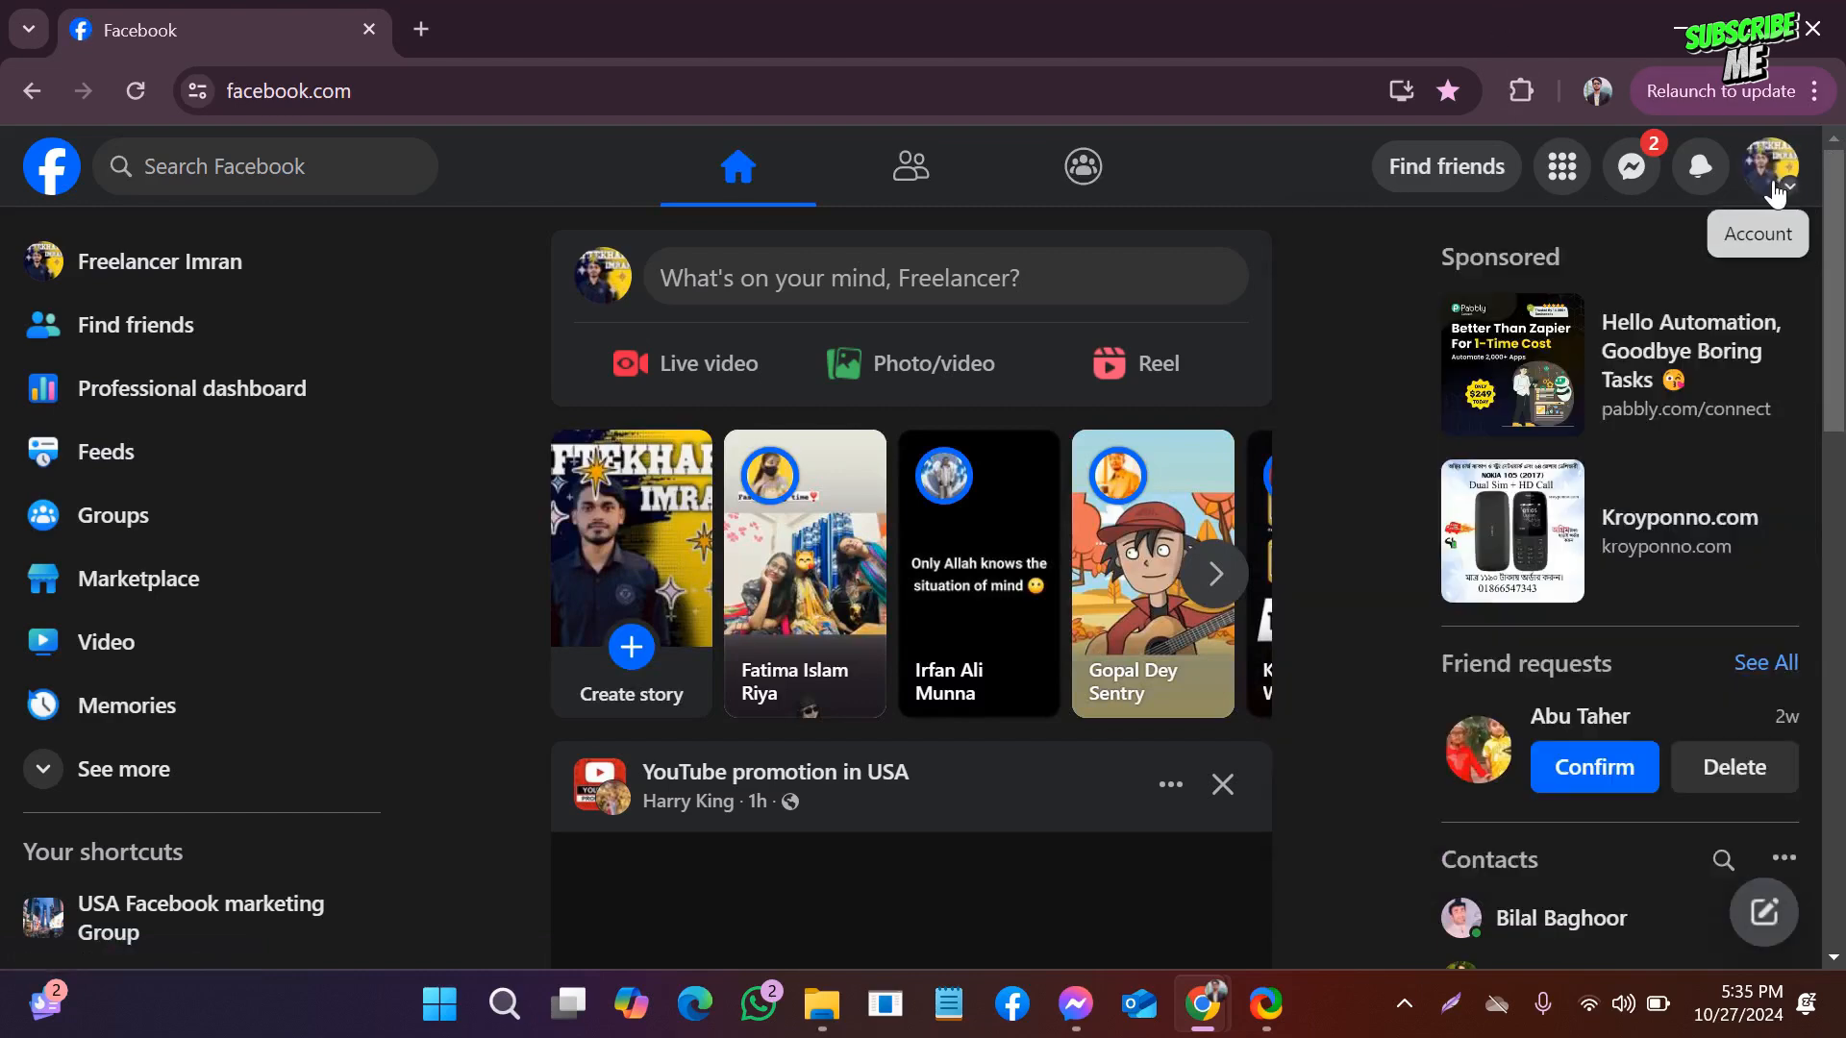
# Expand the full list of Facebook features and open Ads Manager in a separate browser tab.
pyautogui.scroll(-3, 231, 523)
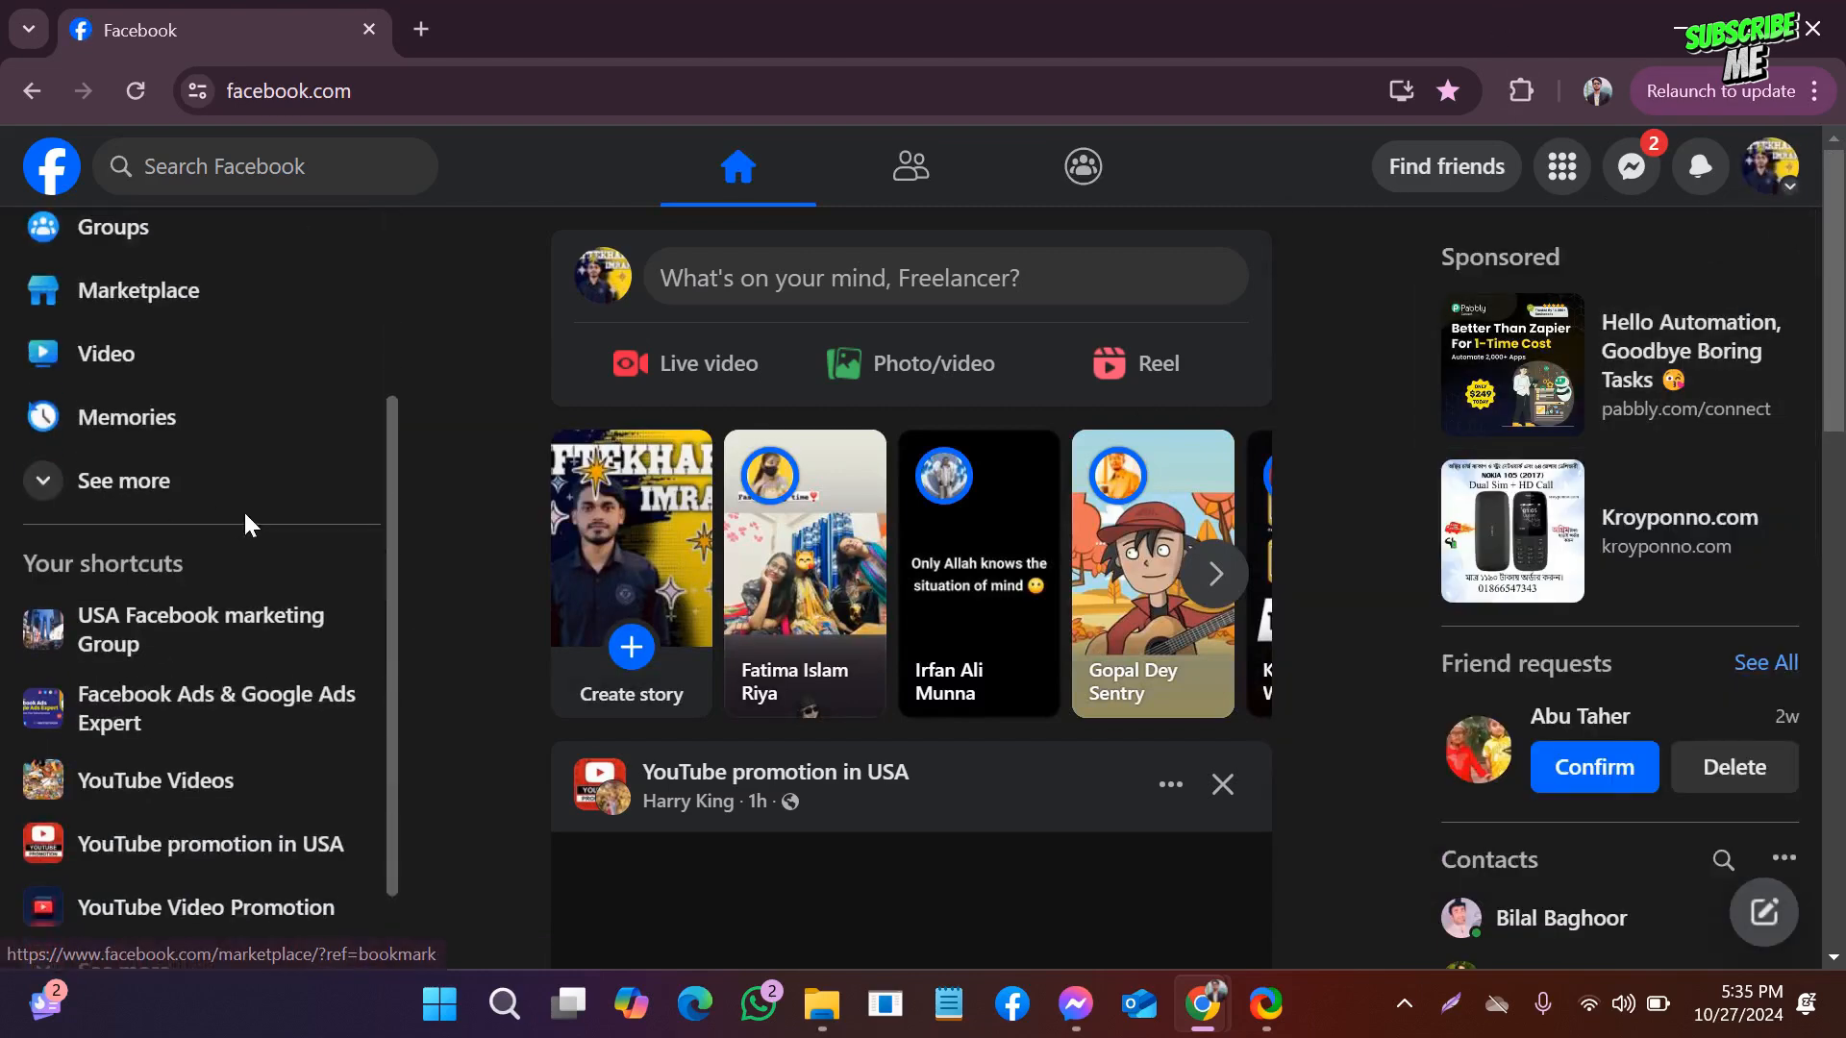
pyautogui.click(168, 492)
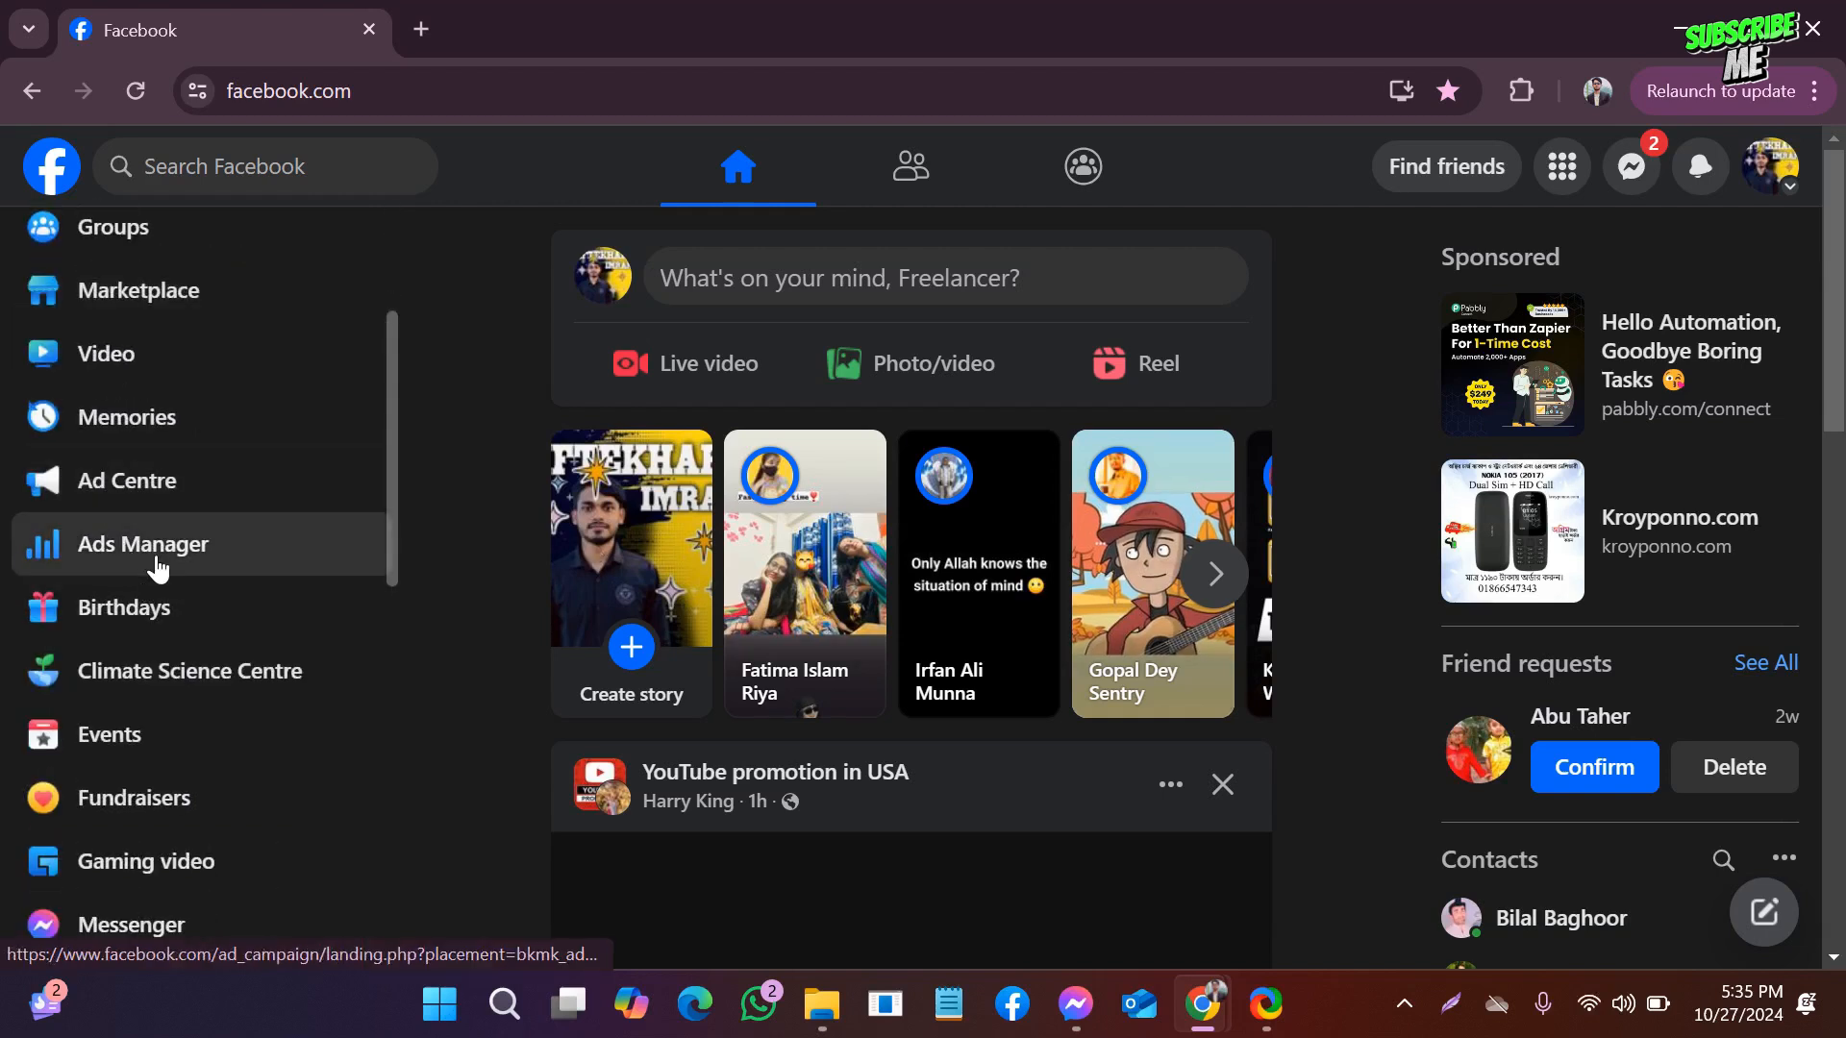
pyautogui.rightClick(183, 548)
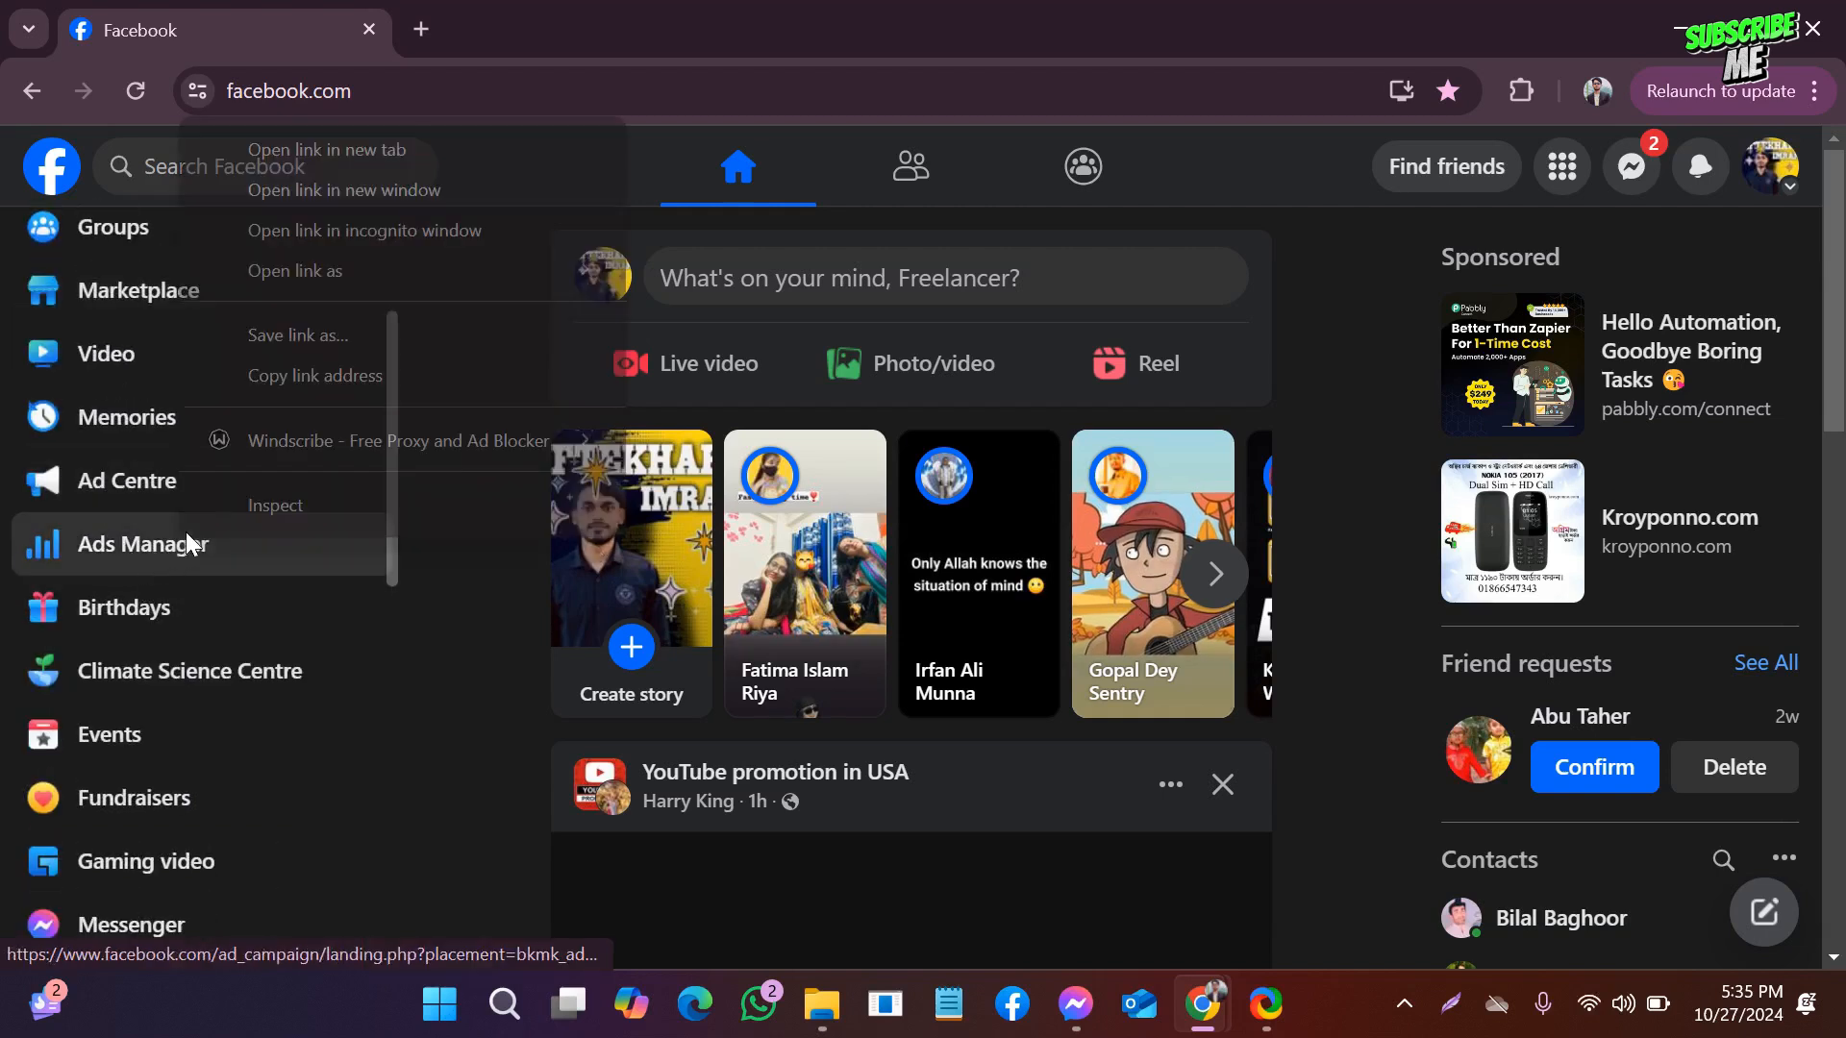
pyautogui.click(361, 133)
pyautogui.click(573, 11)
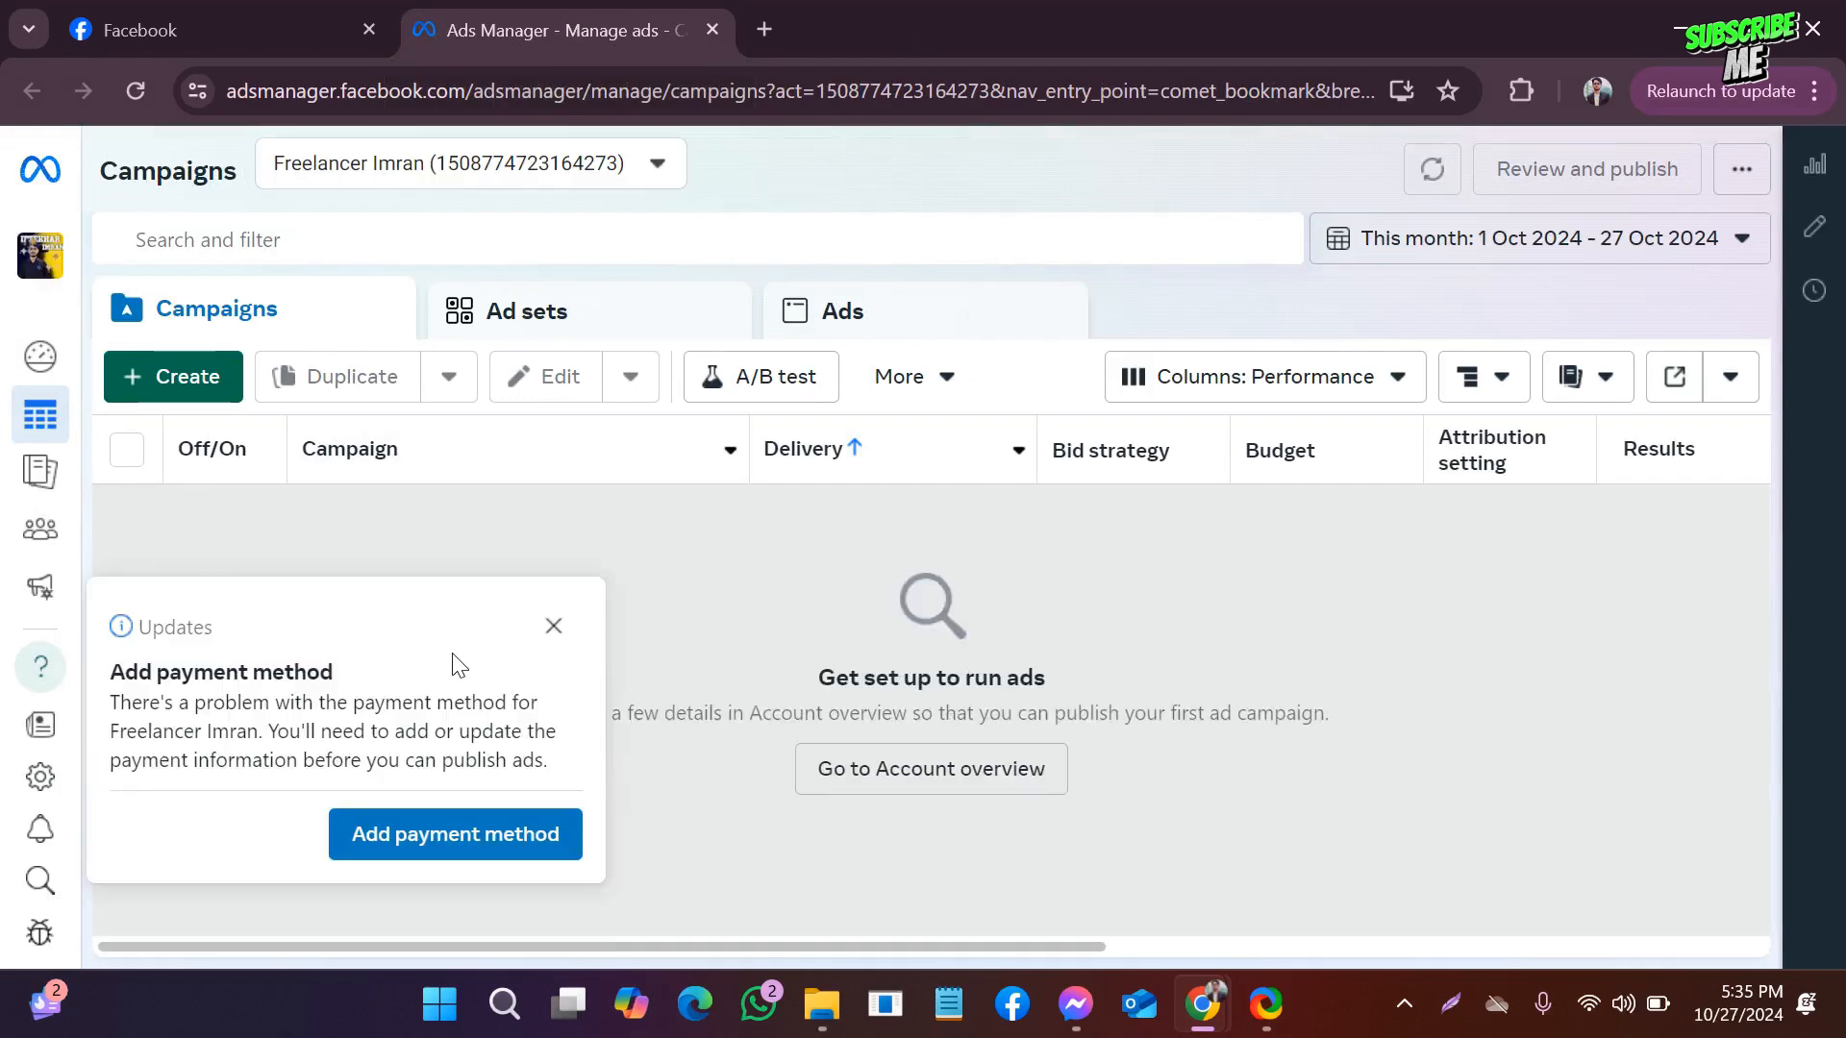
# Dismiss the Add payment method notice and view the available business portfolios and accounts, closing the business portfolio naming tip.
pyautogui.click(554, 625)
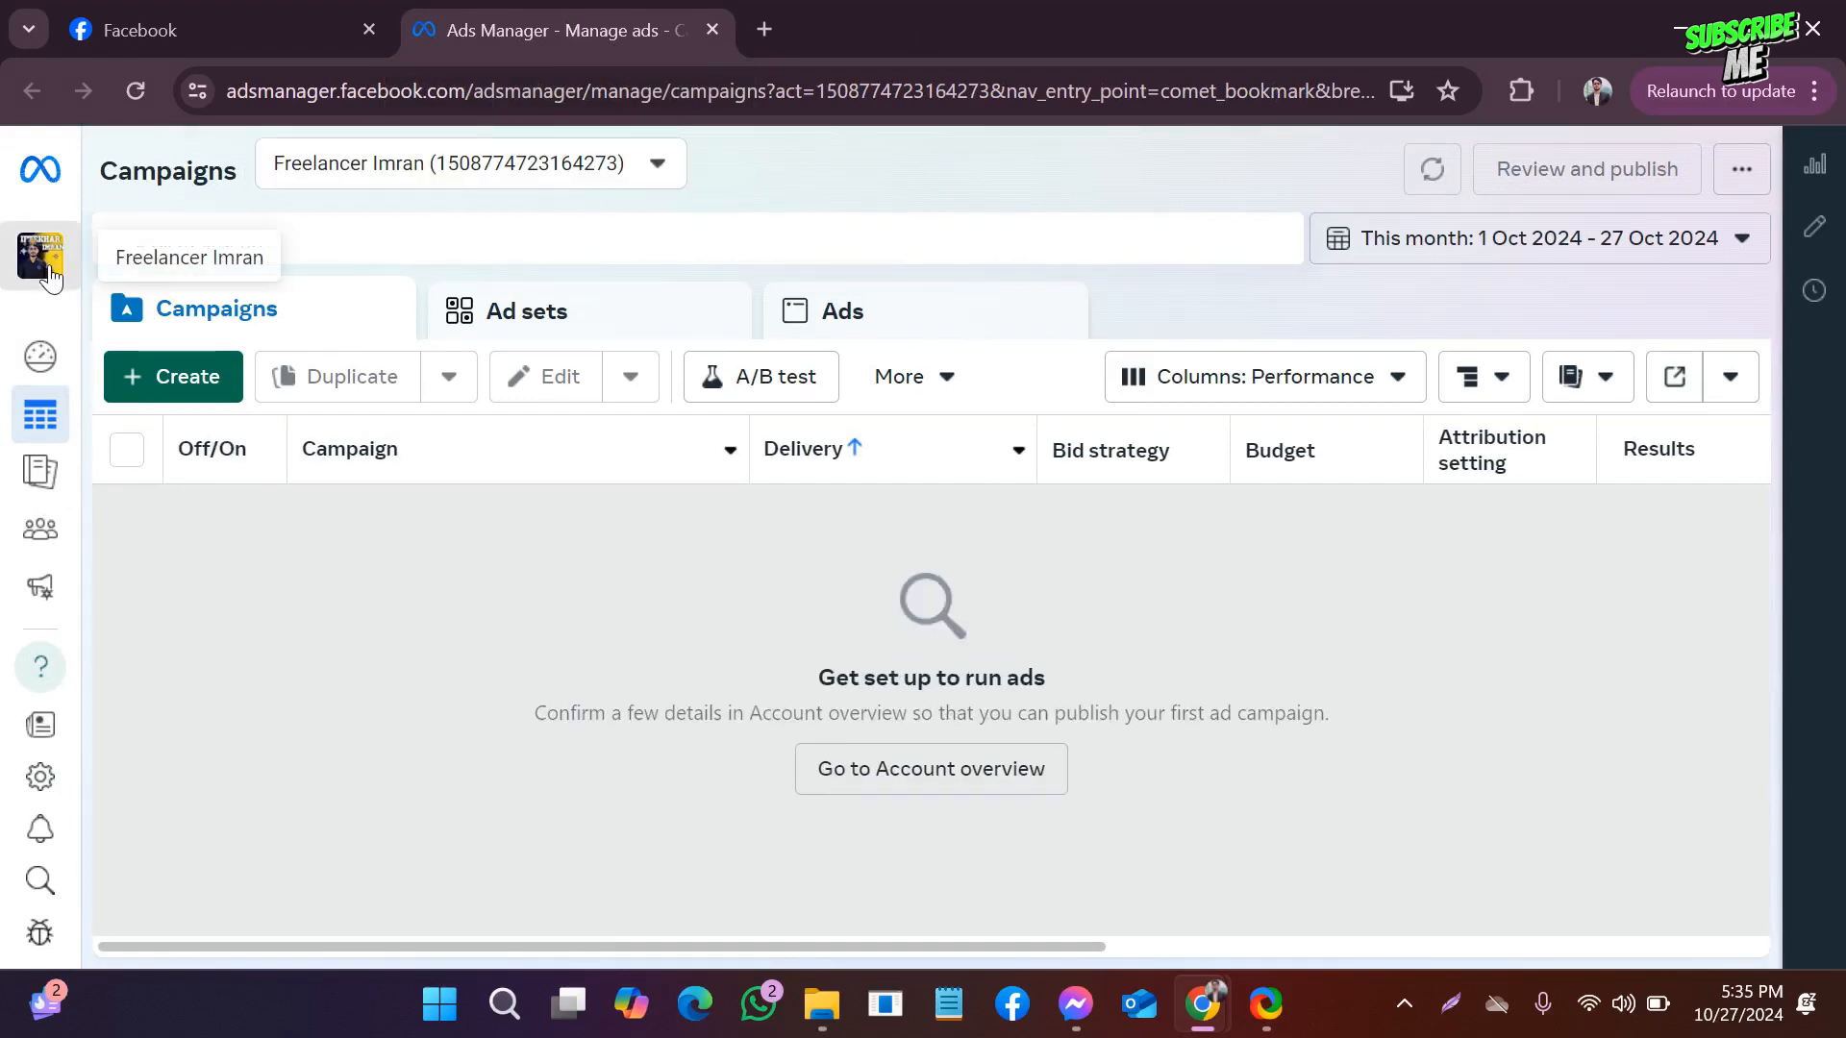
pyautogui.click(44, 259)
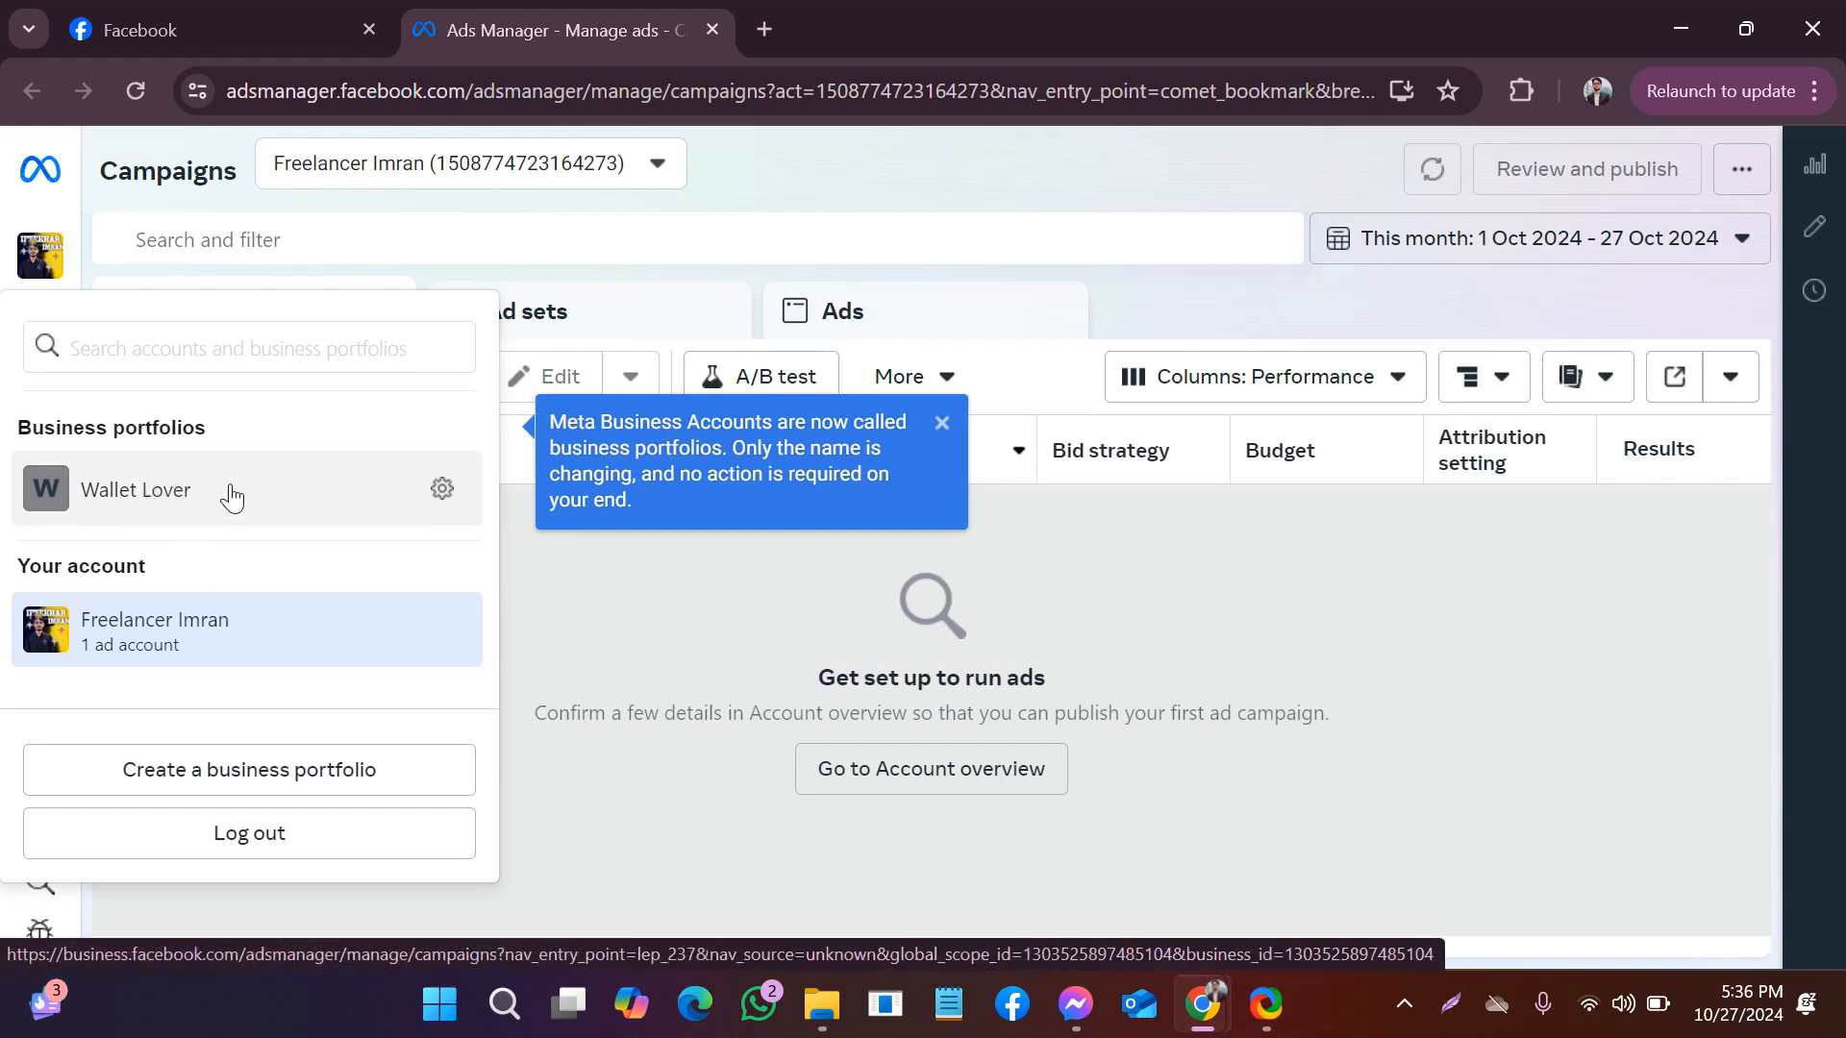
pyautogui.click(939, 423)
pyautogui.click(664, 581)
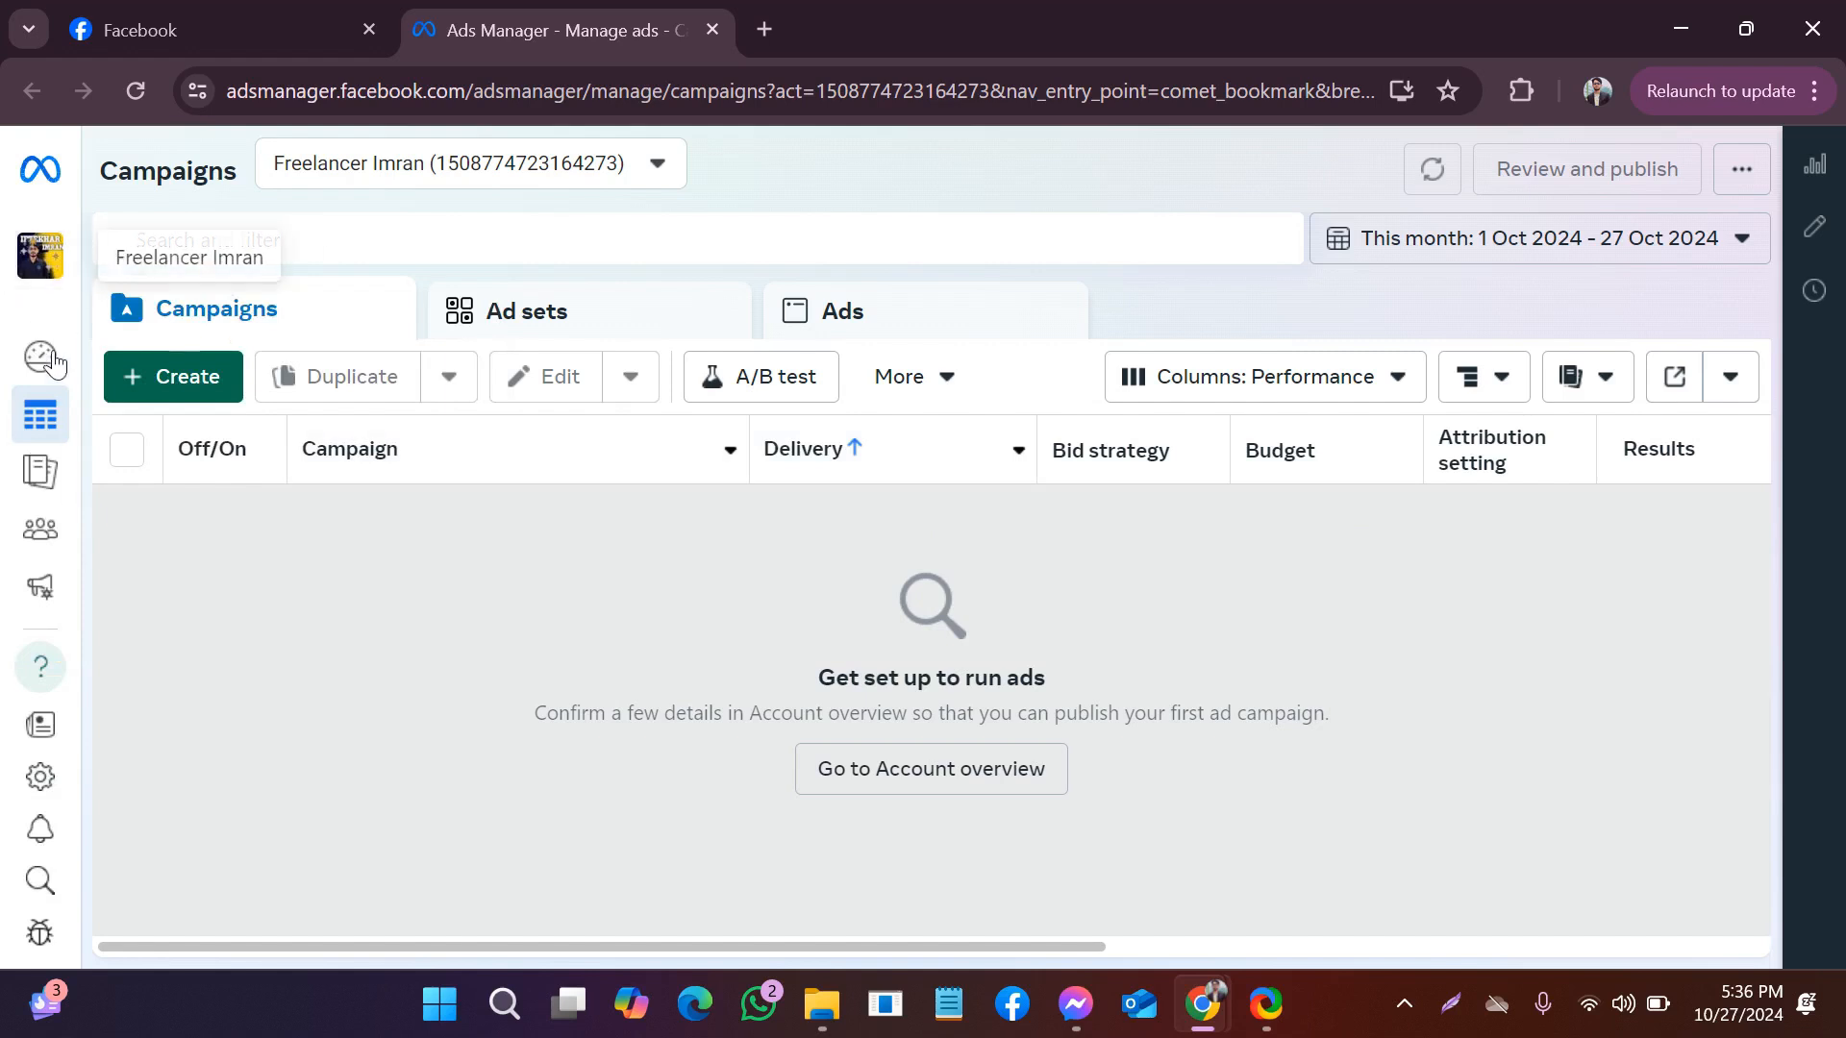
# Show all Ads Manager tools and open the business settings.
pyautogui.moveTo(46, 252)
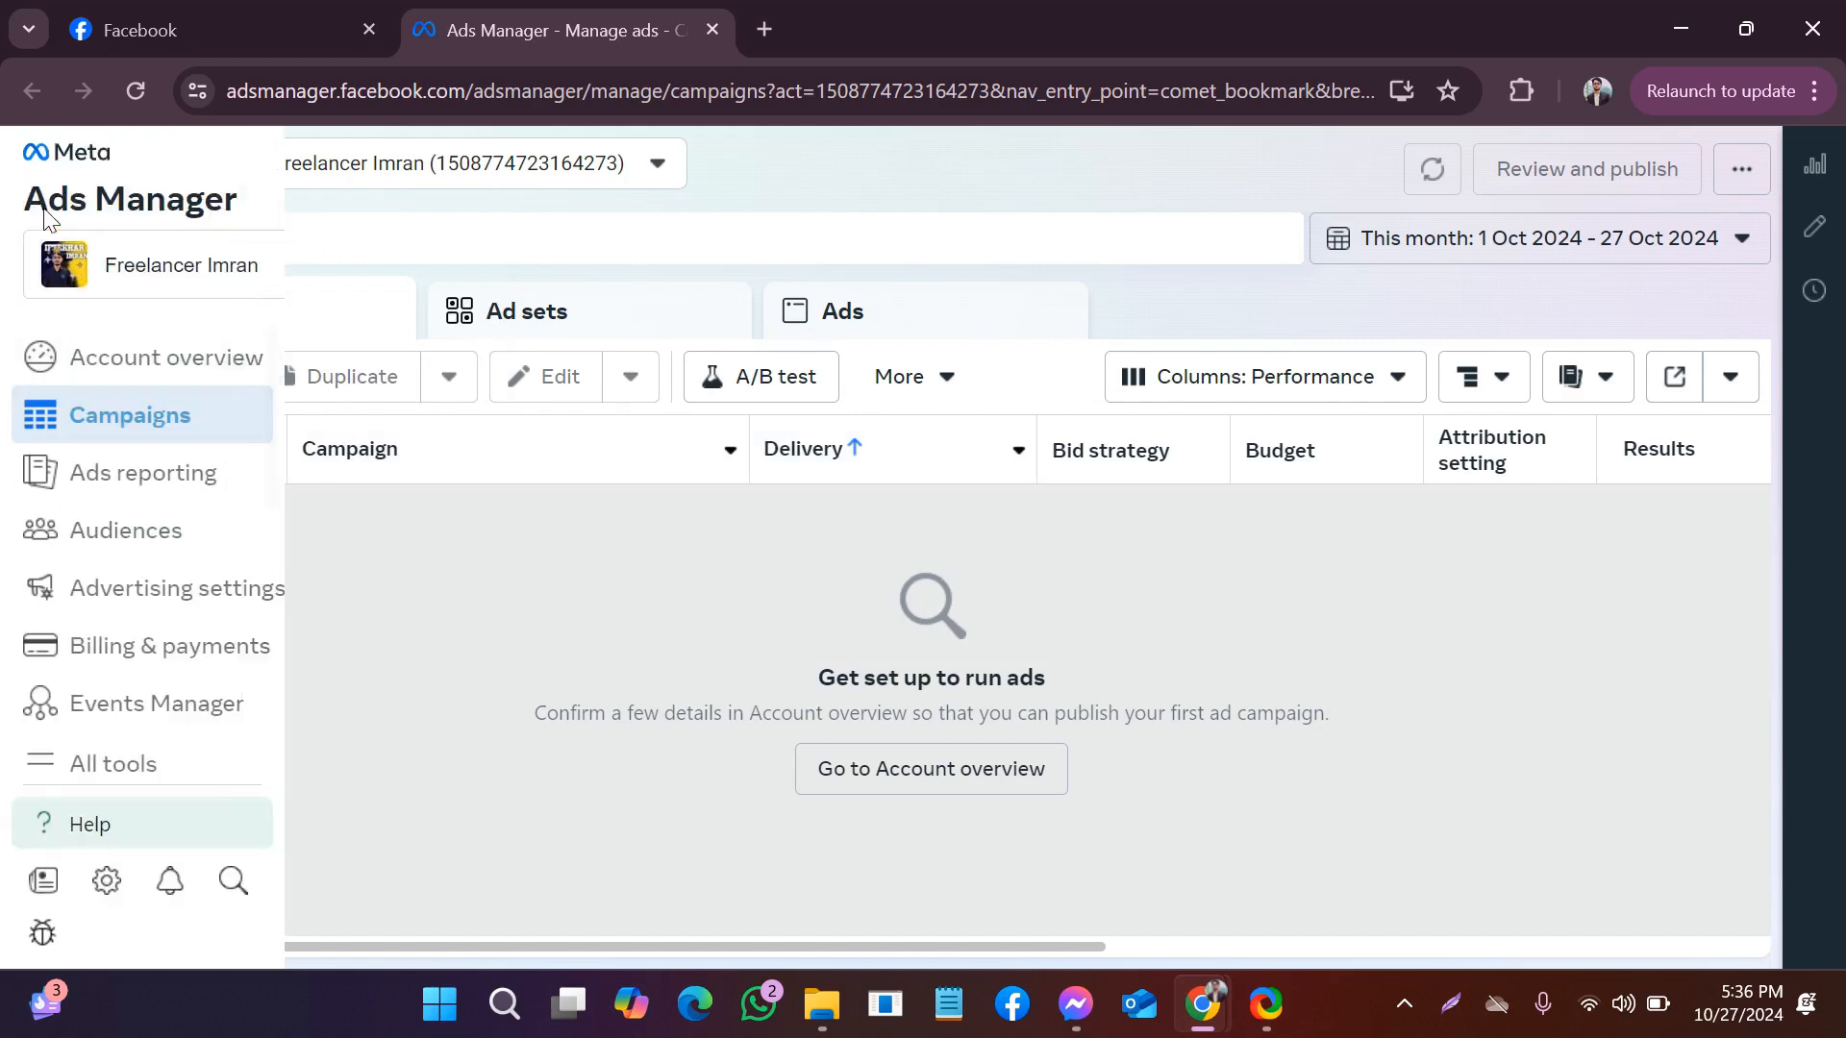
pyautogui.click(99, 776)
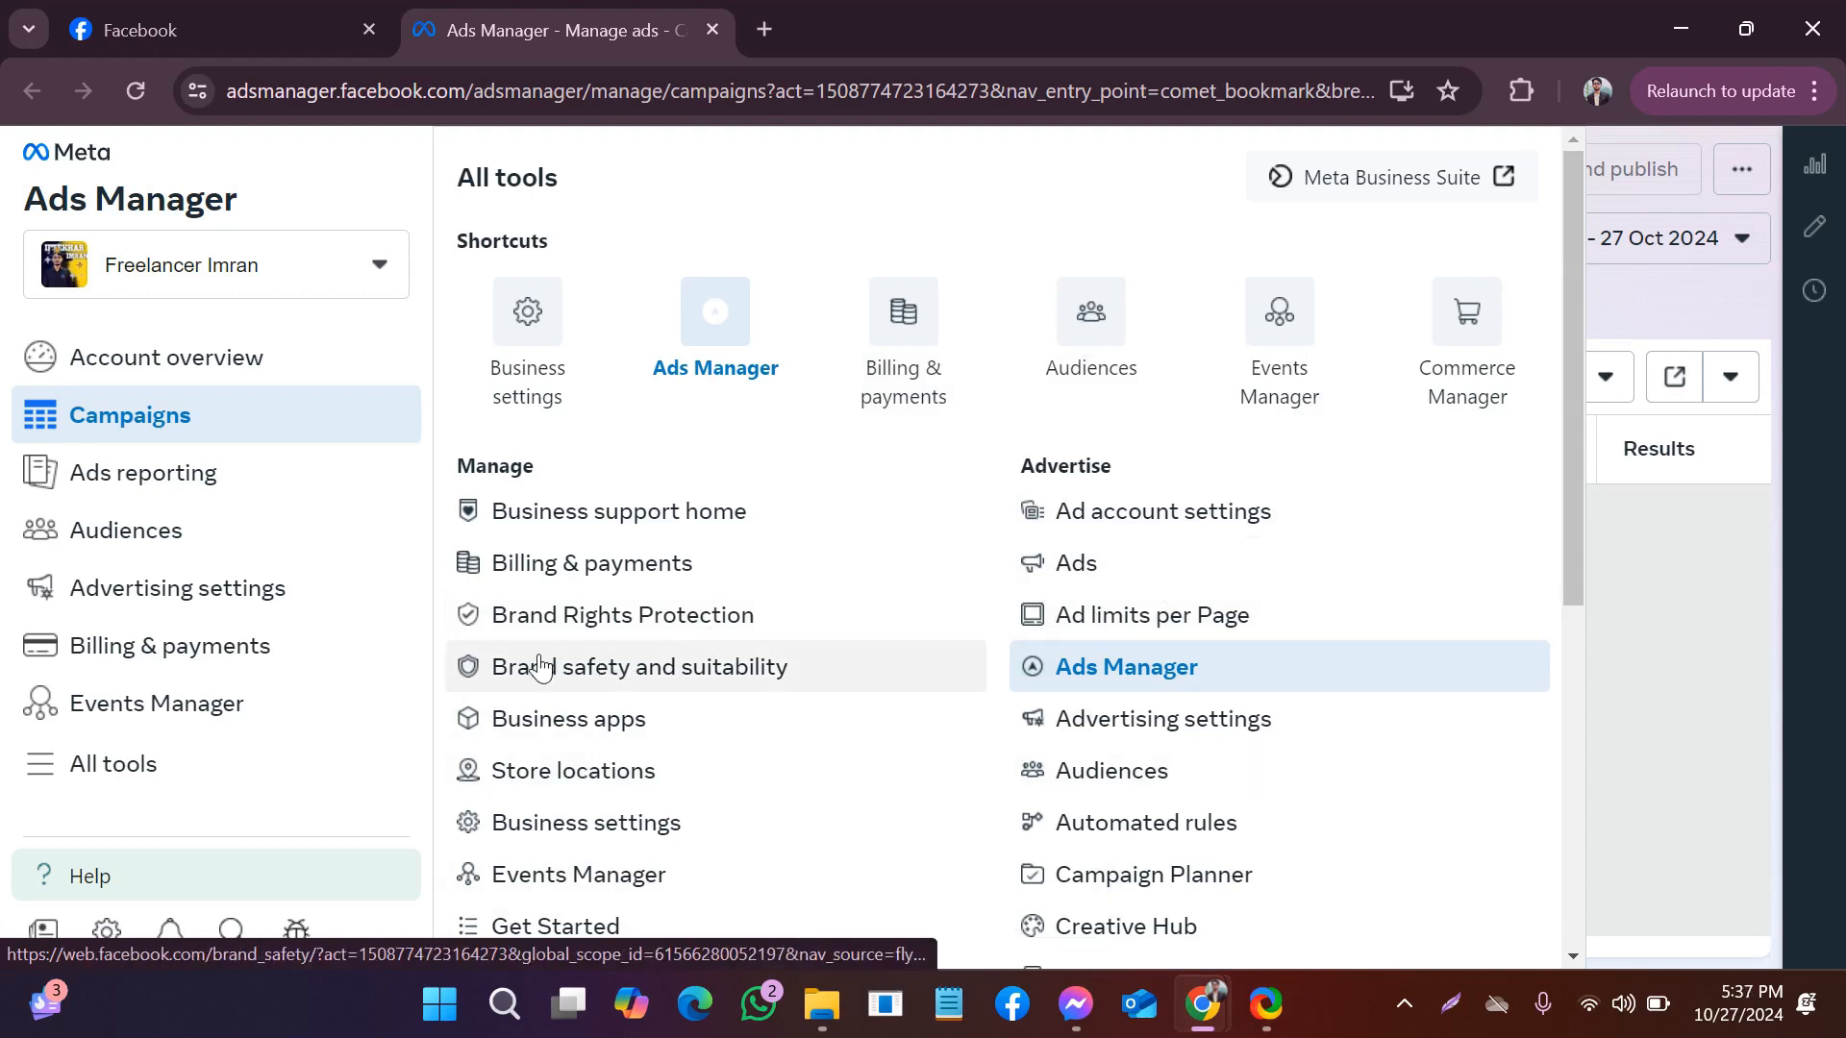
pyautogui.click(527, 316)
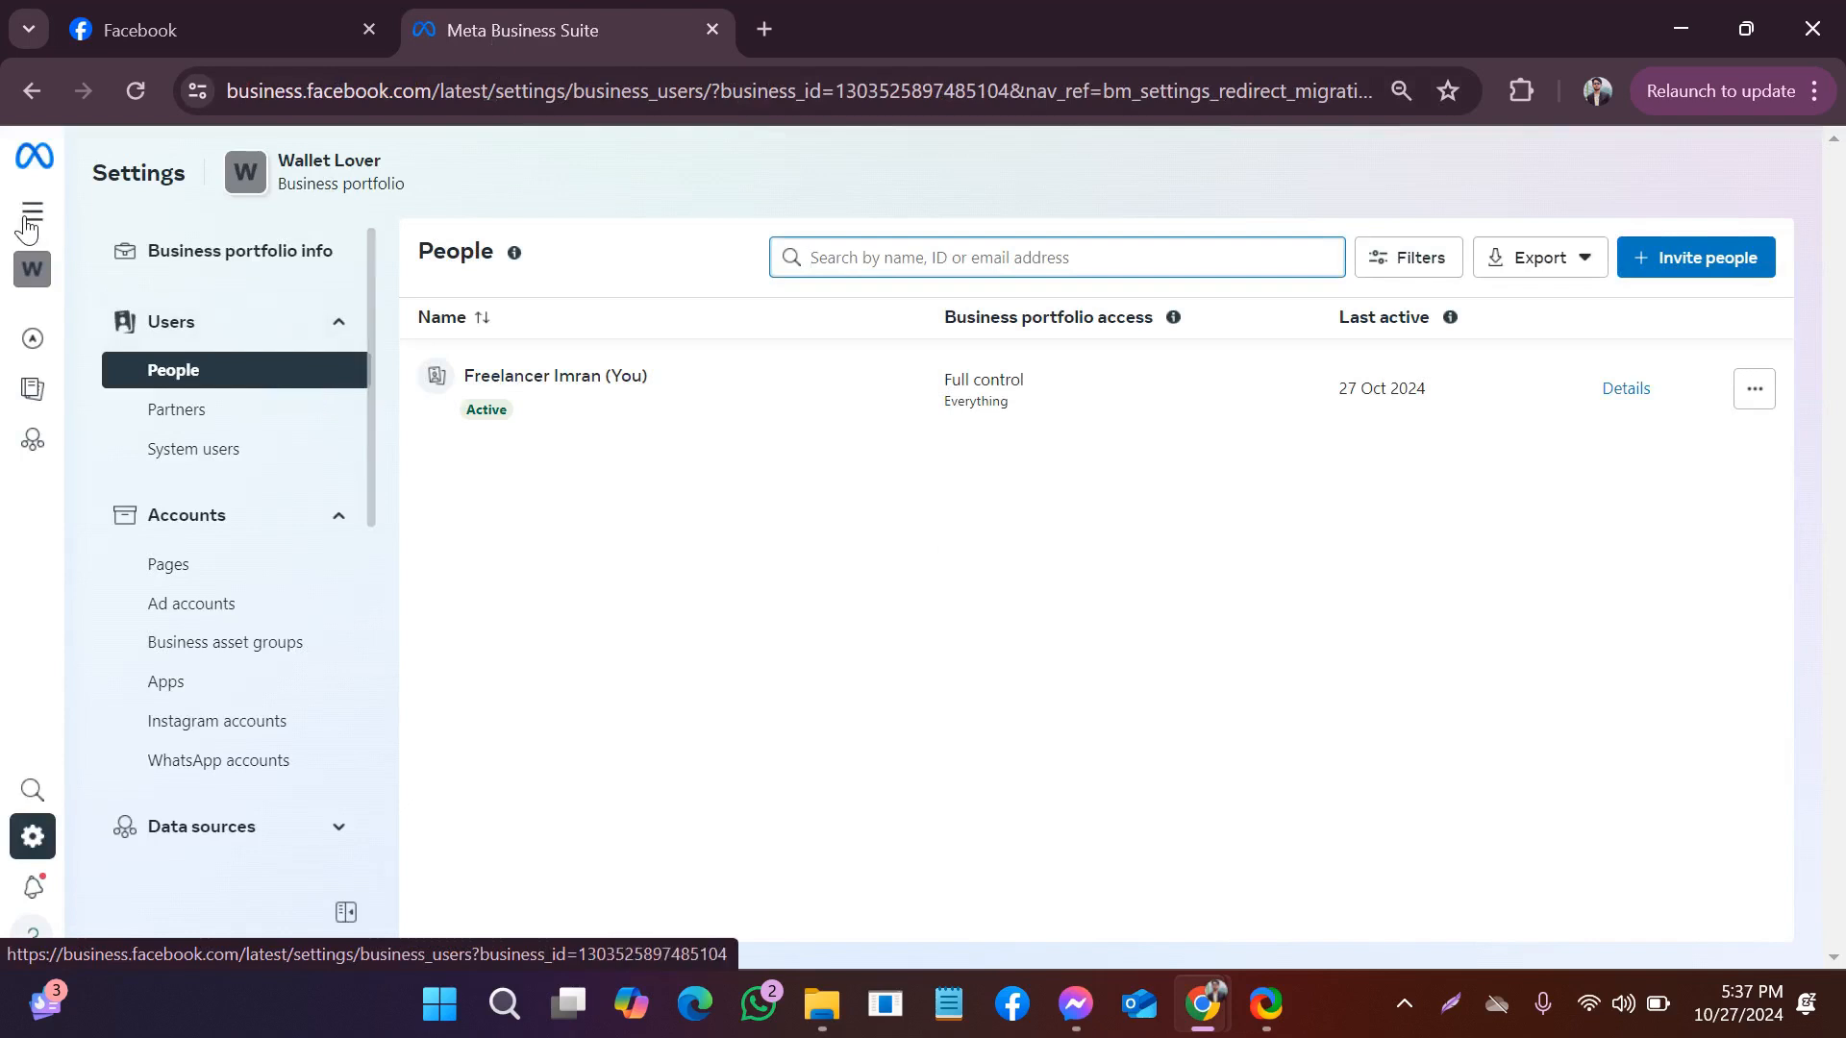
pyautogui.moveTo(24, 217)
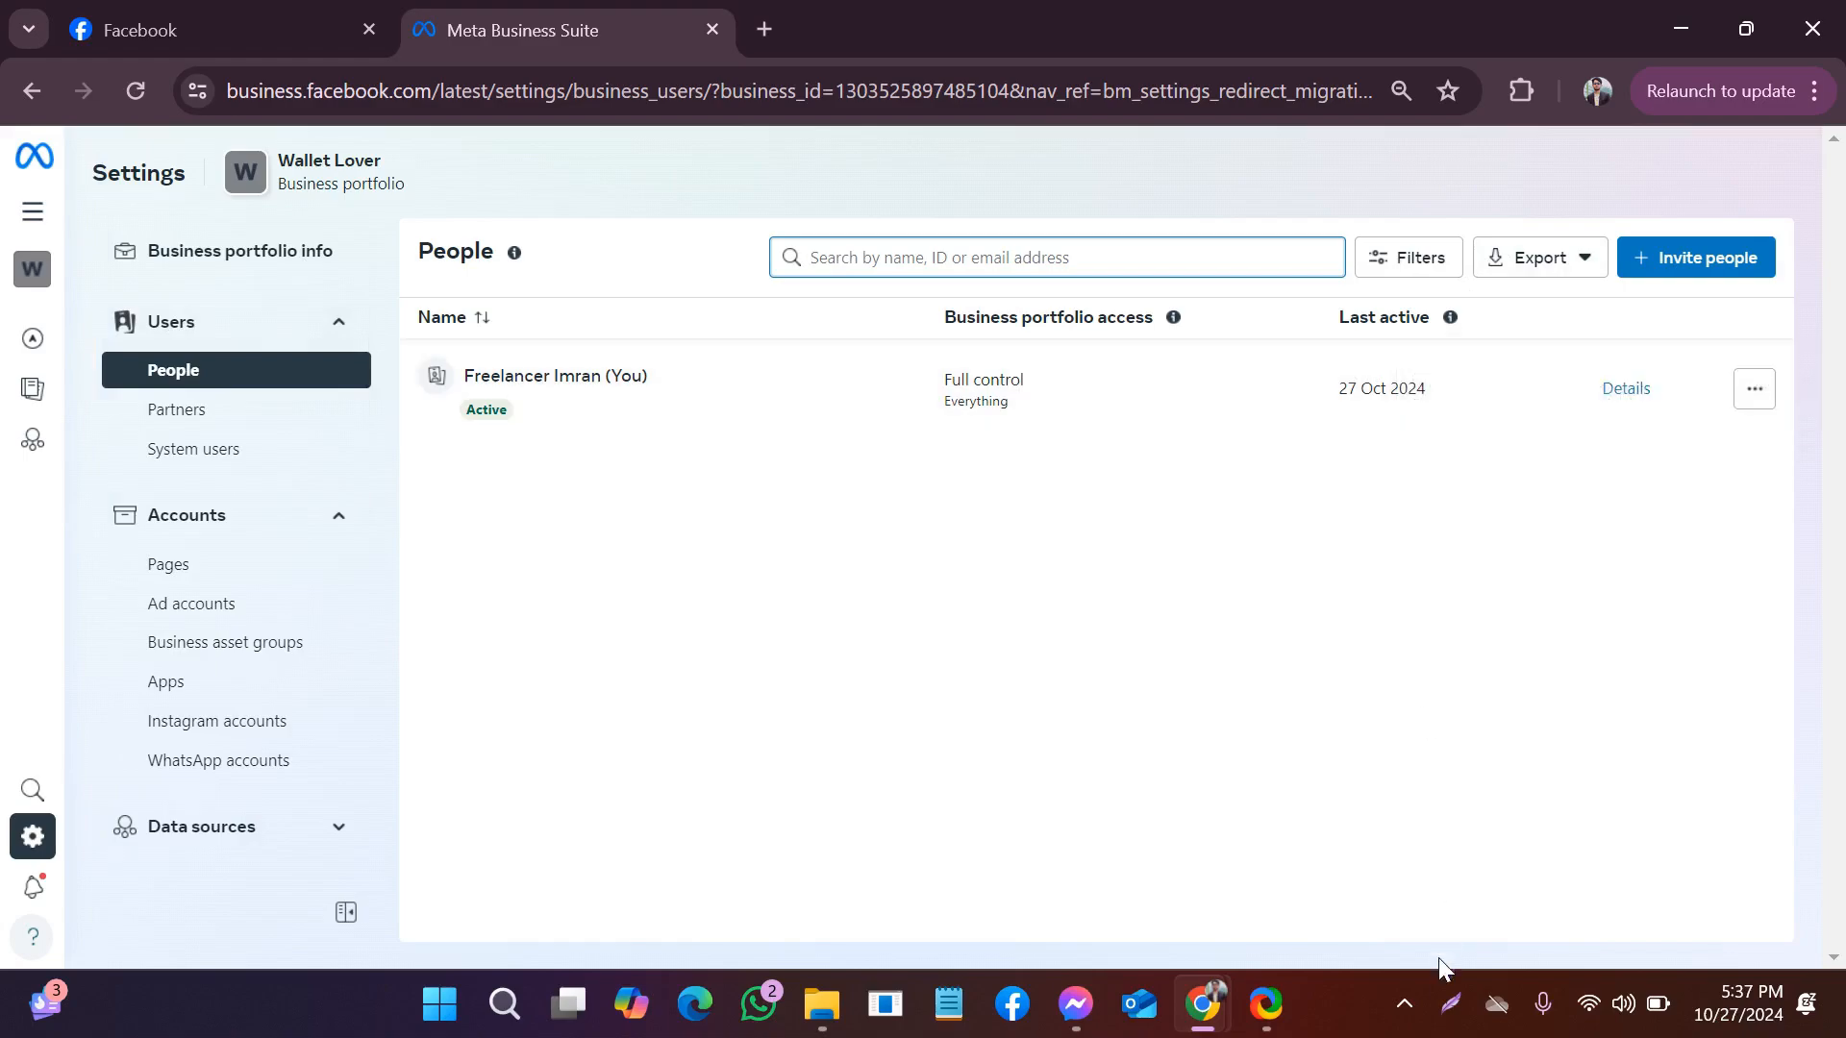
pyautogui.click(1450, 1003)
pyautogui.moveTo(1021, 185)
pyautogui.mouseDown()
pyautogui.moveTo(1836, 187)
pyautogui.moveTo(1835, 537)
pyautogui.mouseUp()
pyautogui.click(1804, 568)
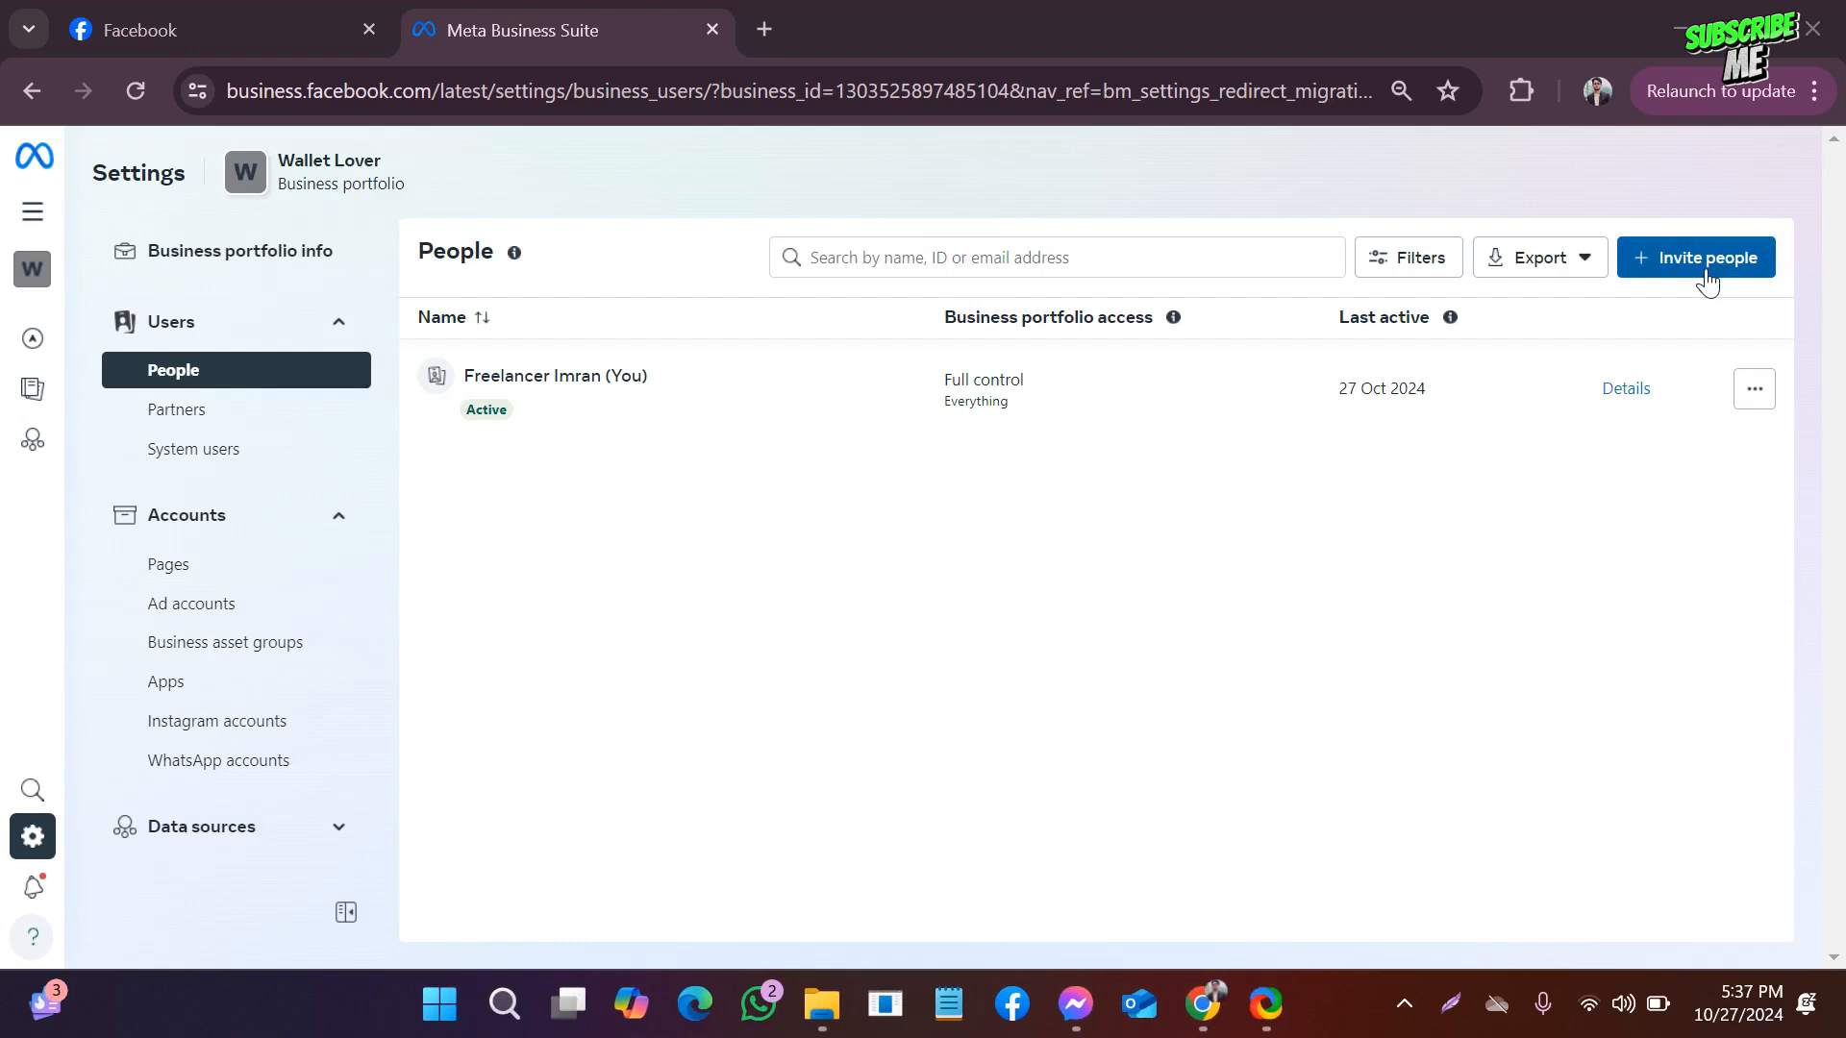
# Start inviting people to the Wallet Lover business portfolio and turn on temporary access.
pyautogui.click(1712, 273)
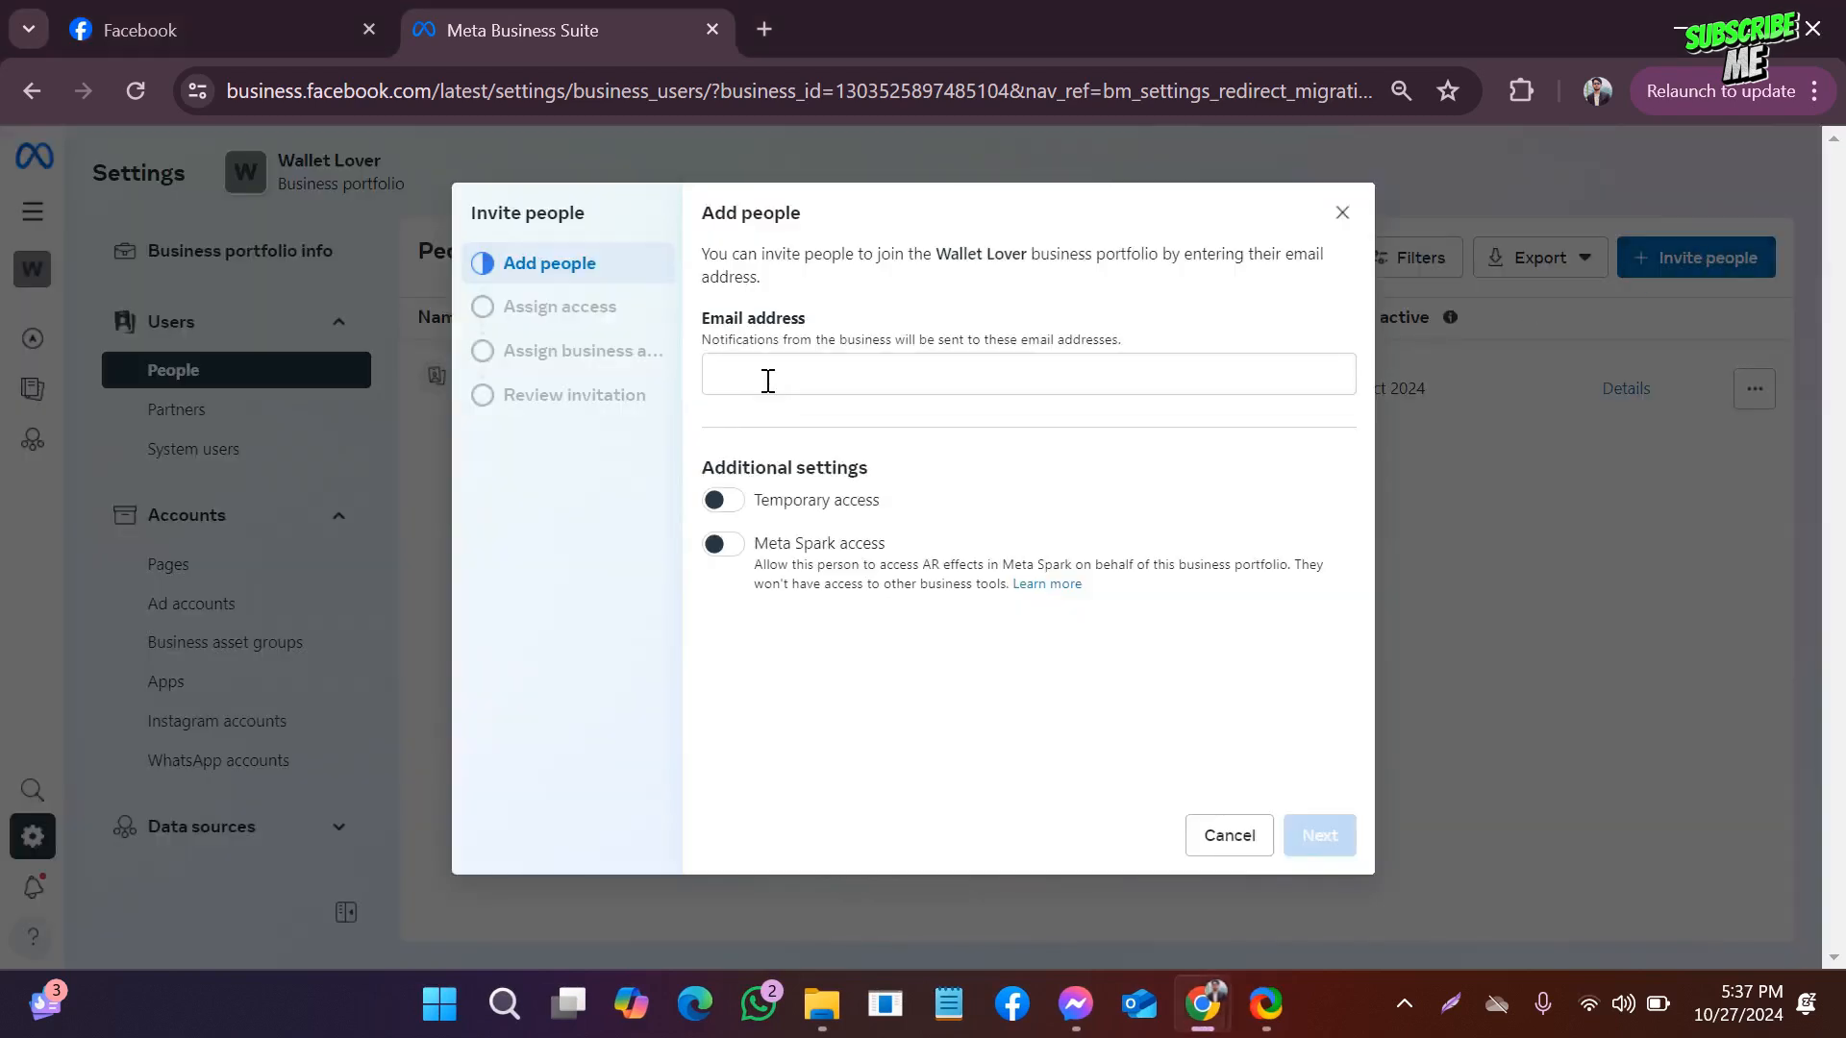
pyautogui.click(768, 380)
pyautogui.click(731, 515)
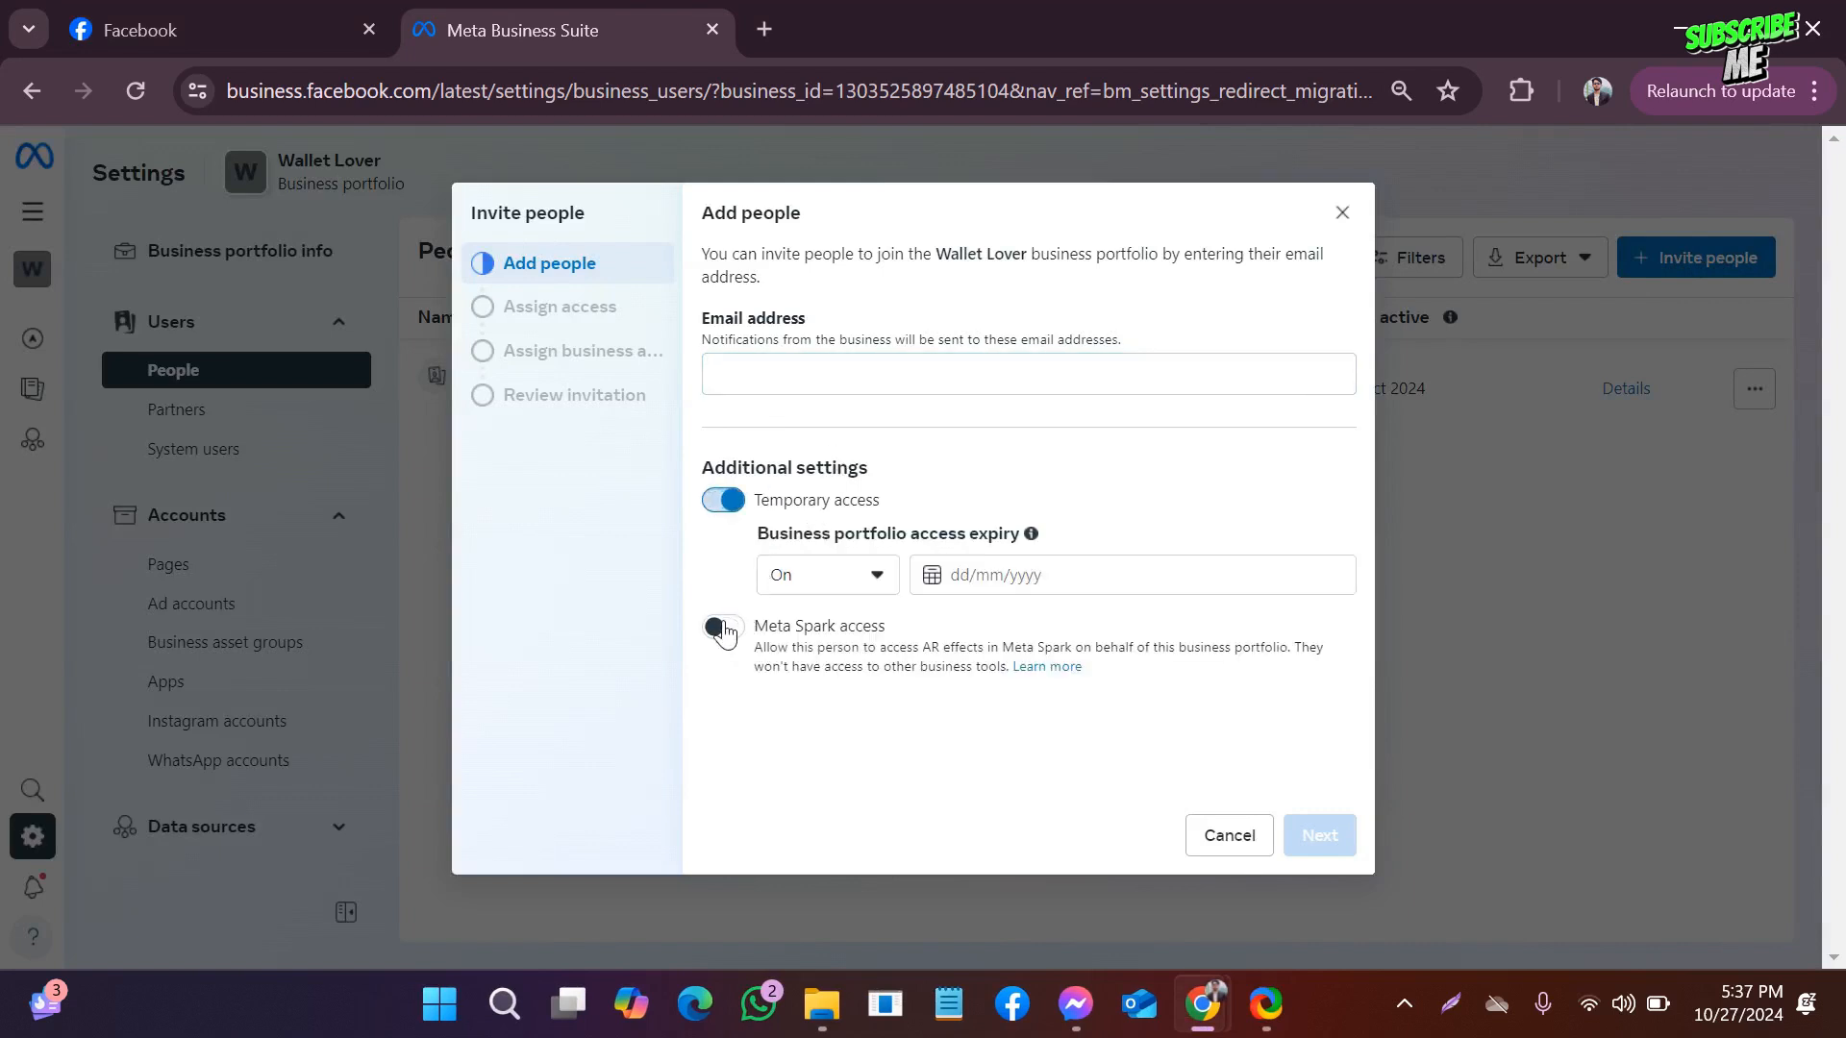
pyautogui.click(726, 634)
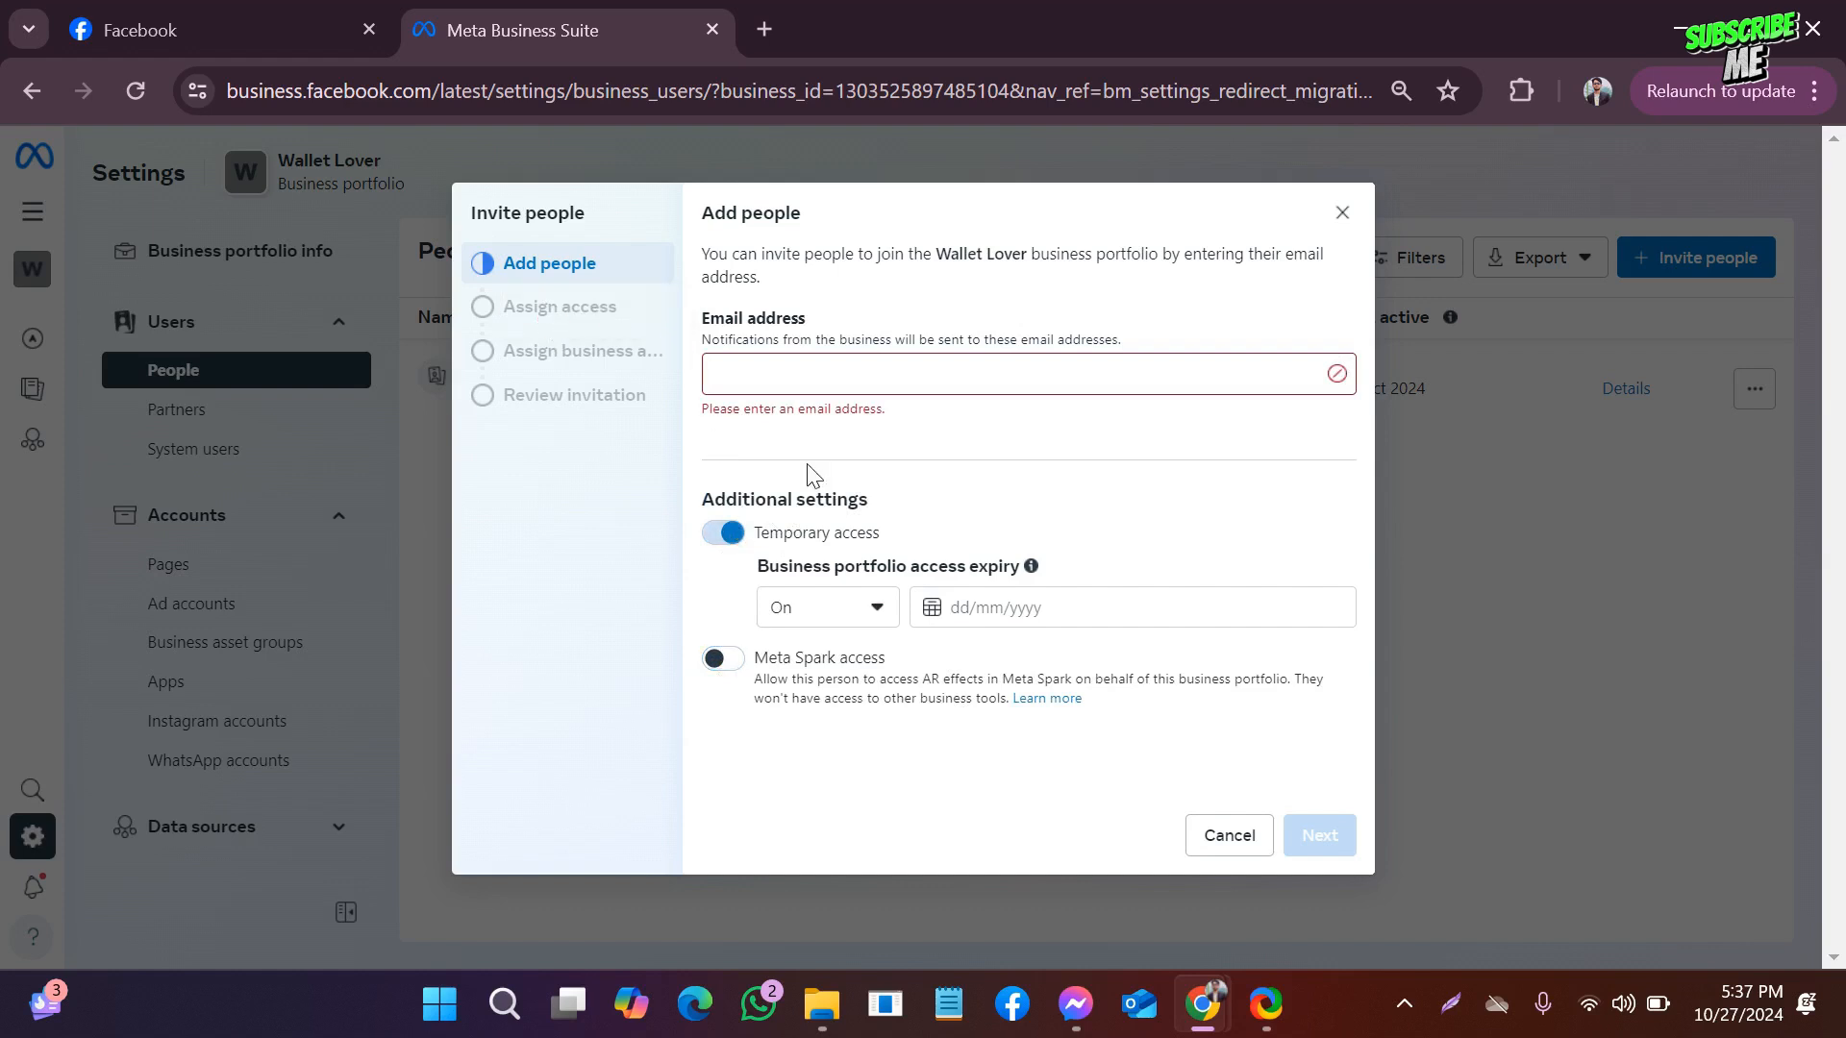
# Set the business portfolio access expiry to 20 November 2024, keeping the condition On.
pyautogui.click(977, 606)
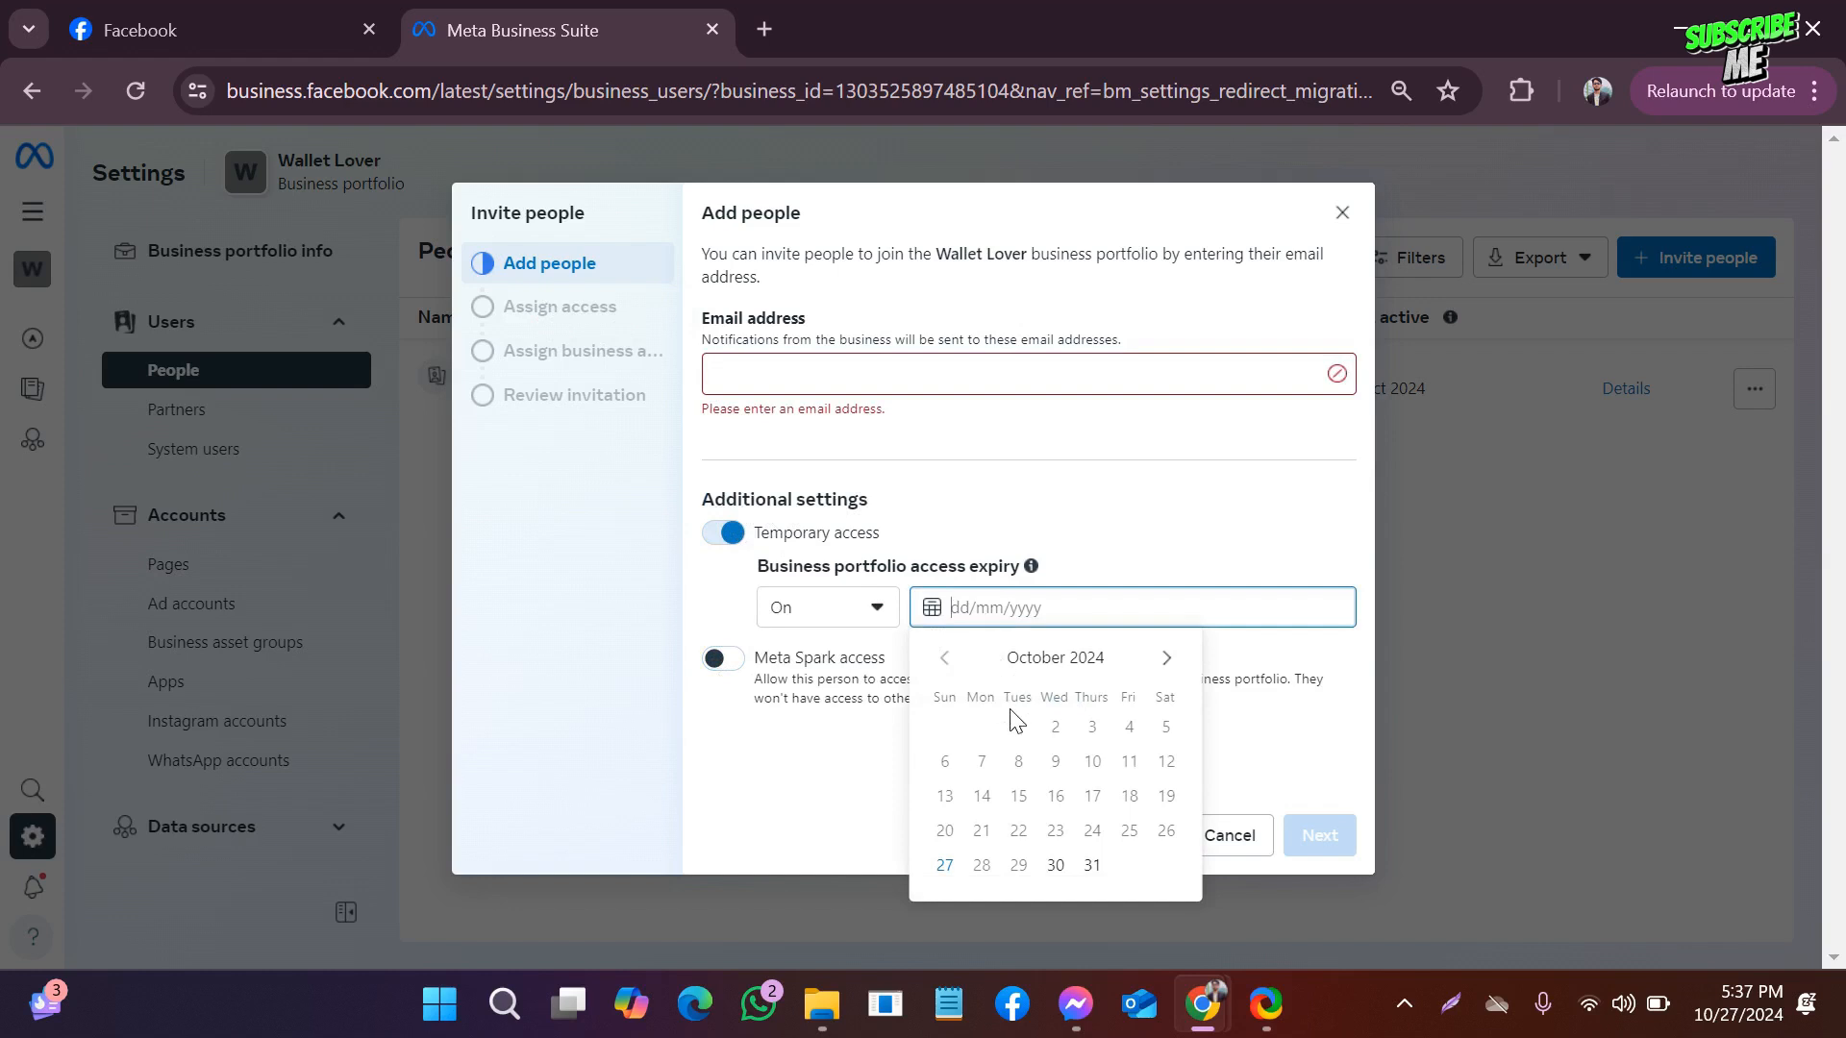
pyautogui.click(1166, 658)
pyautogui.click(942, 661)
pyautogui.click(1166, 657)
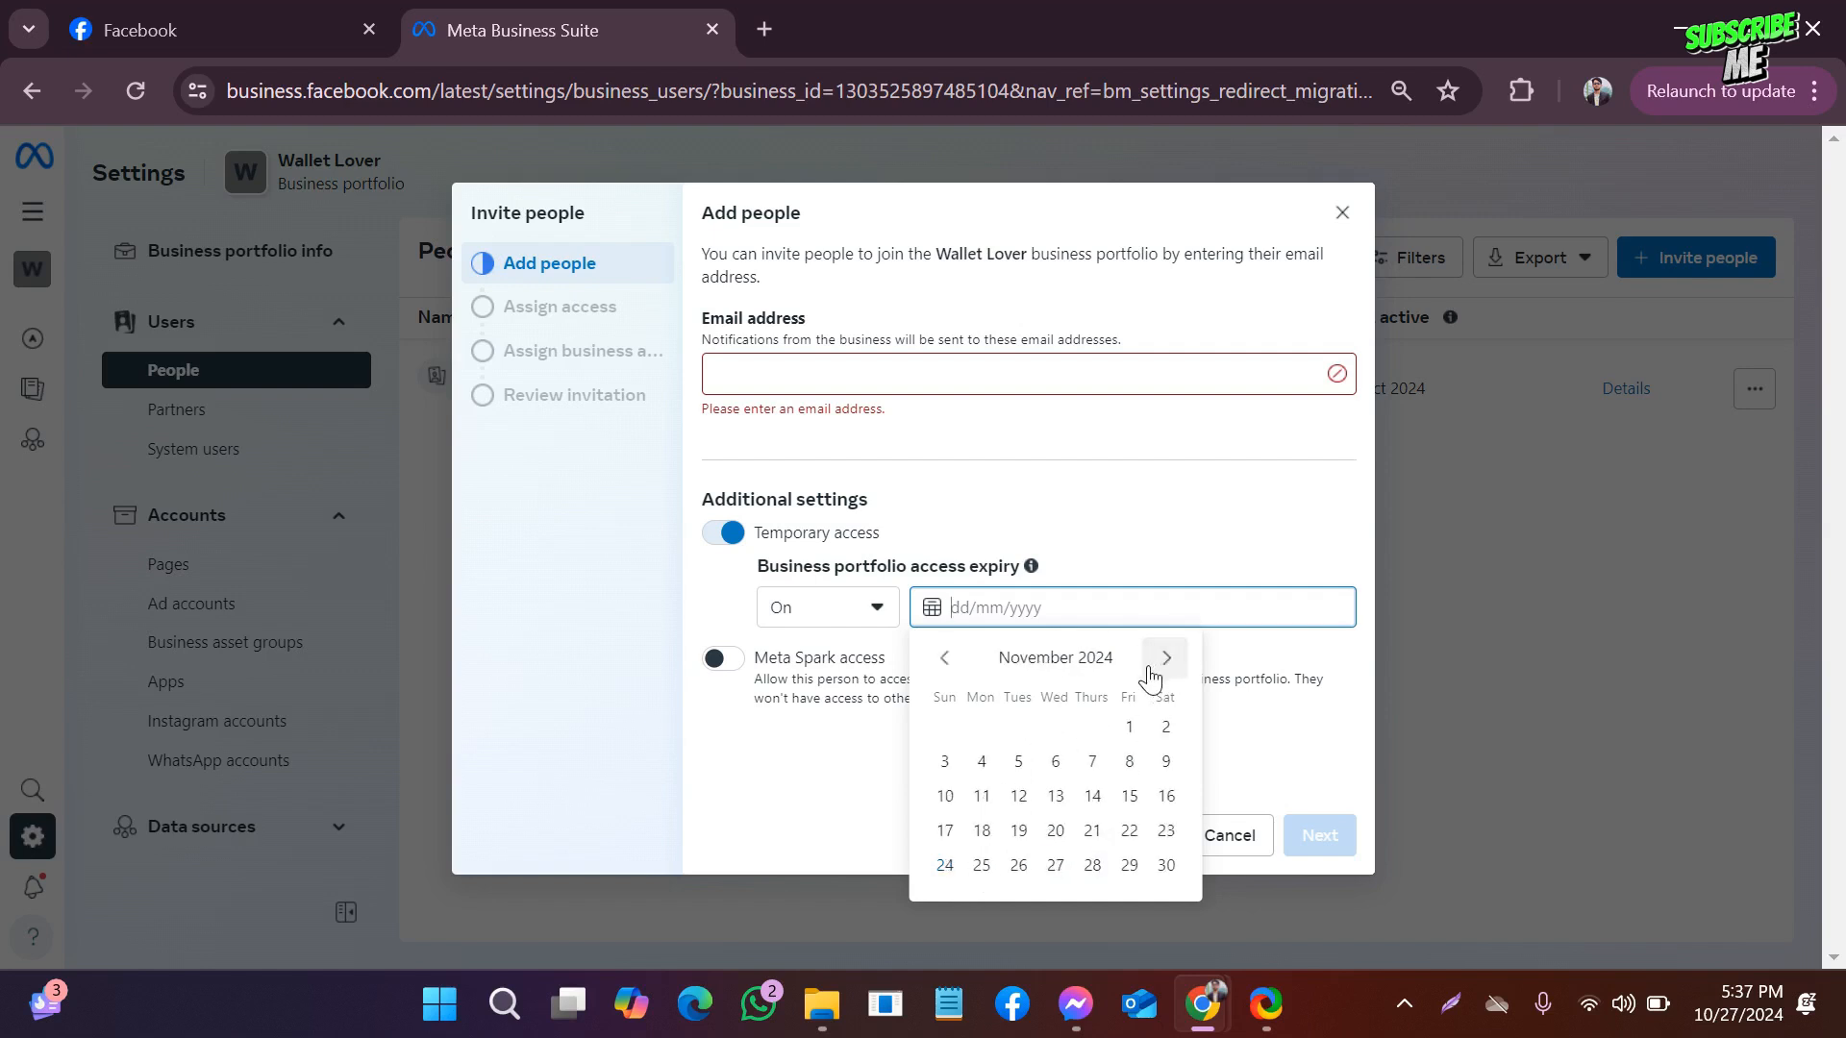
pyautogui.click(1051, 831)
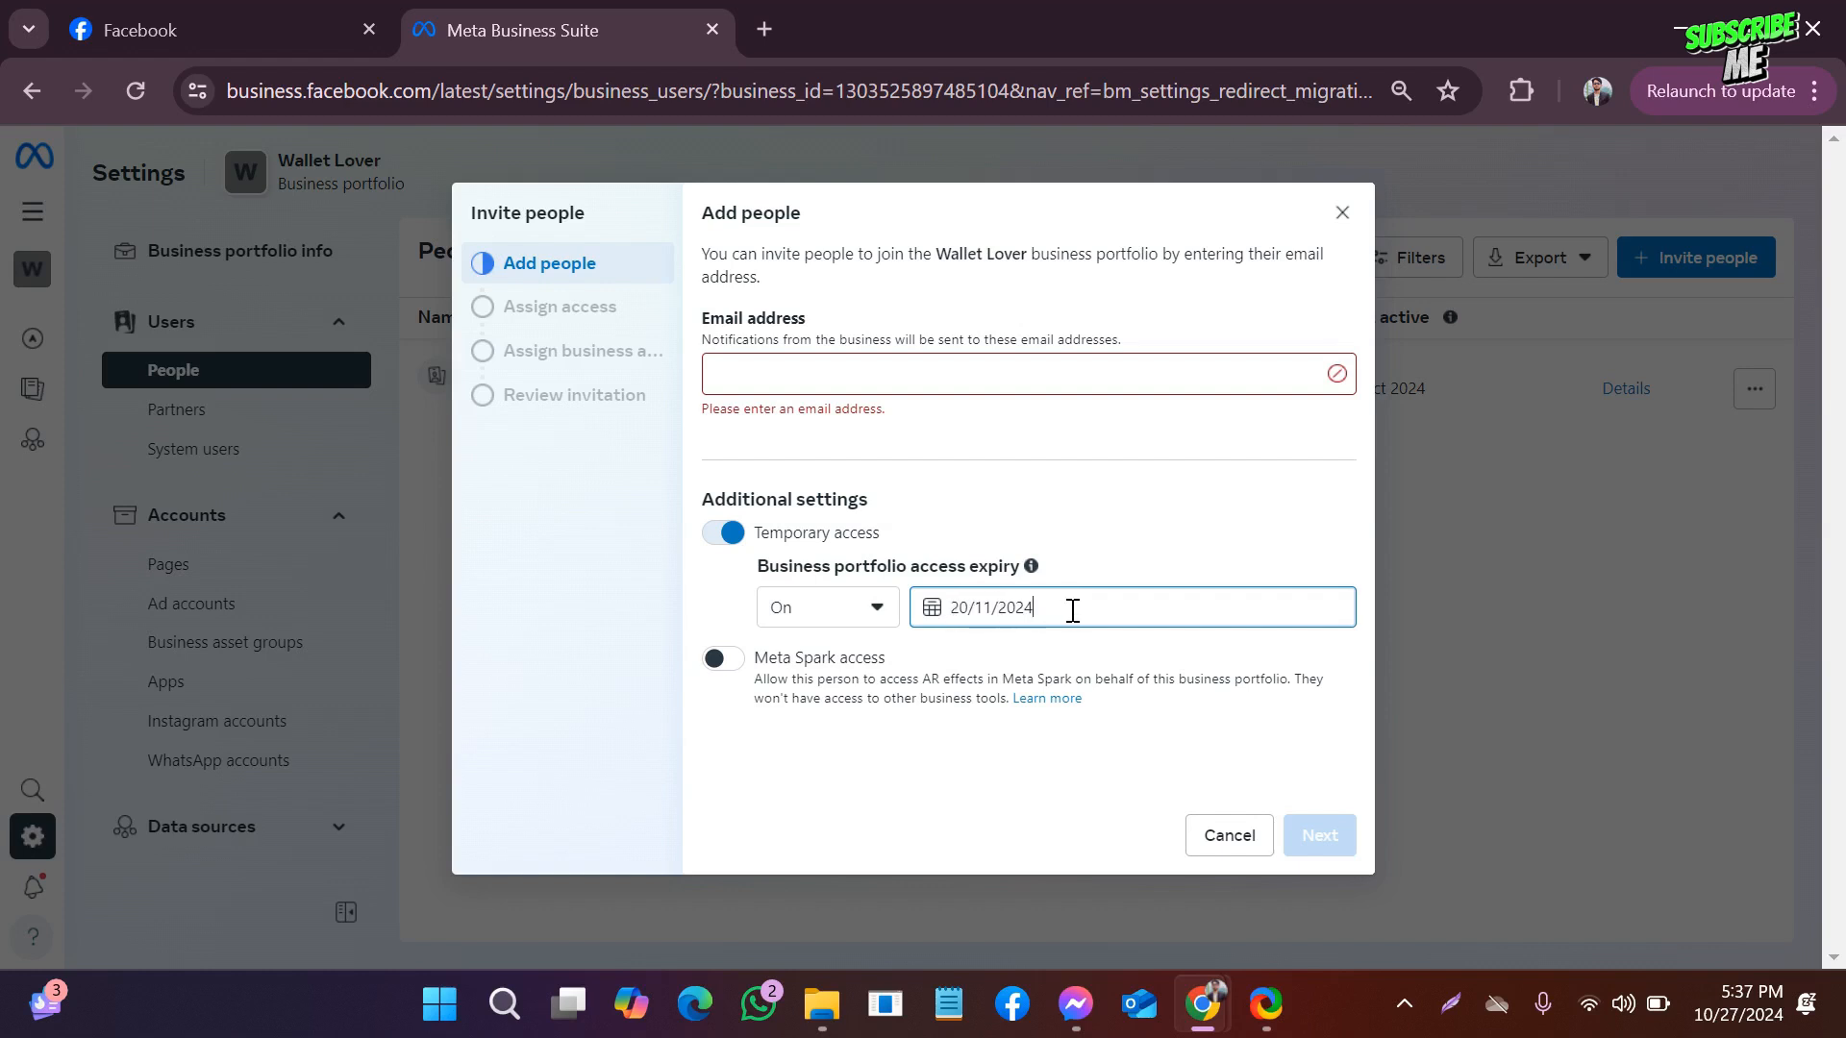
pyautogui.click(877, 609)
pyautogui.click(880, 618)
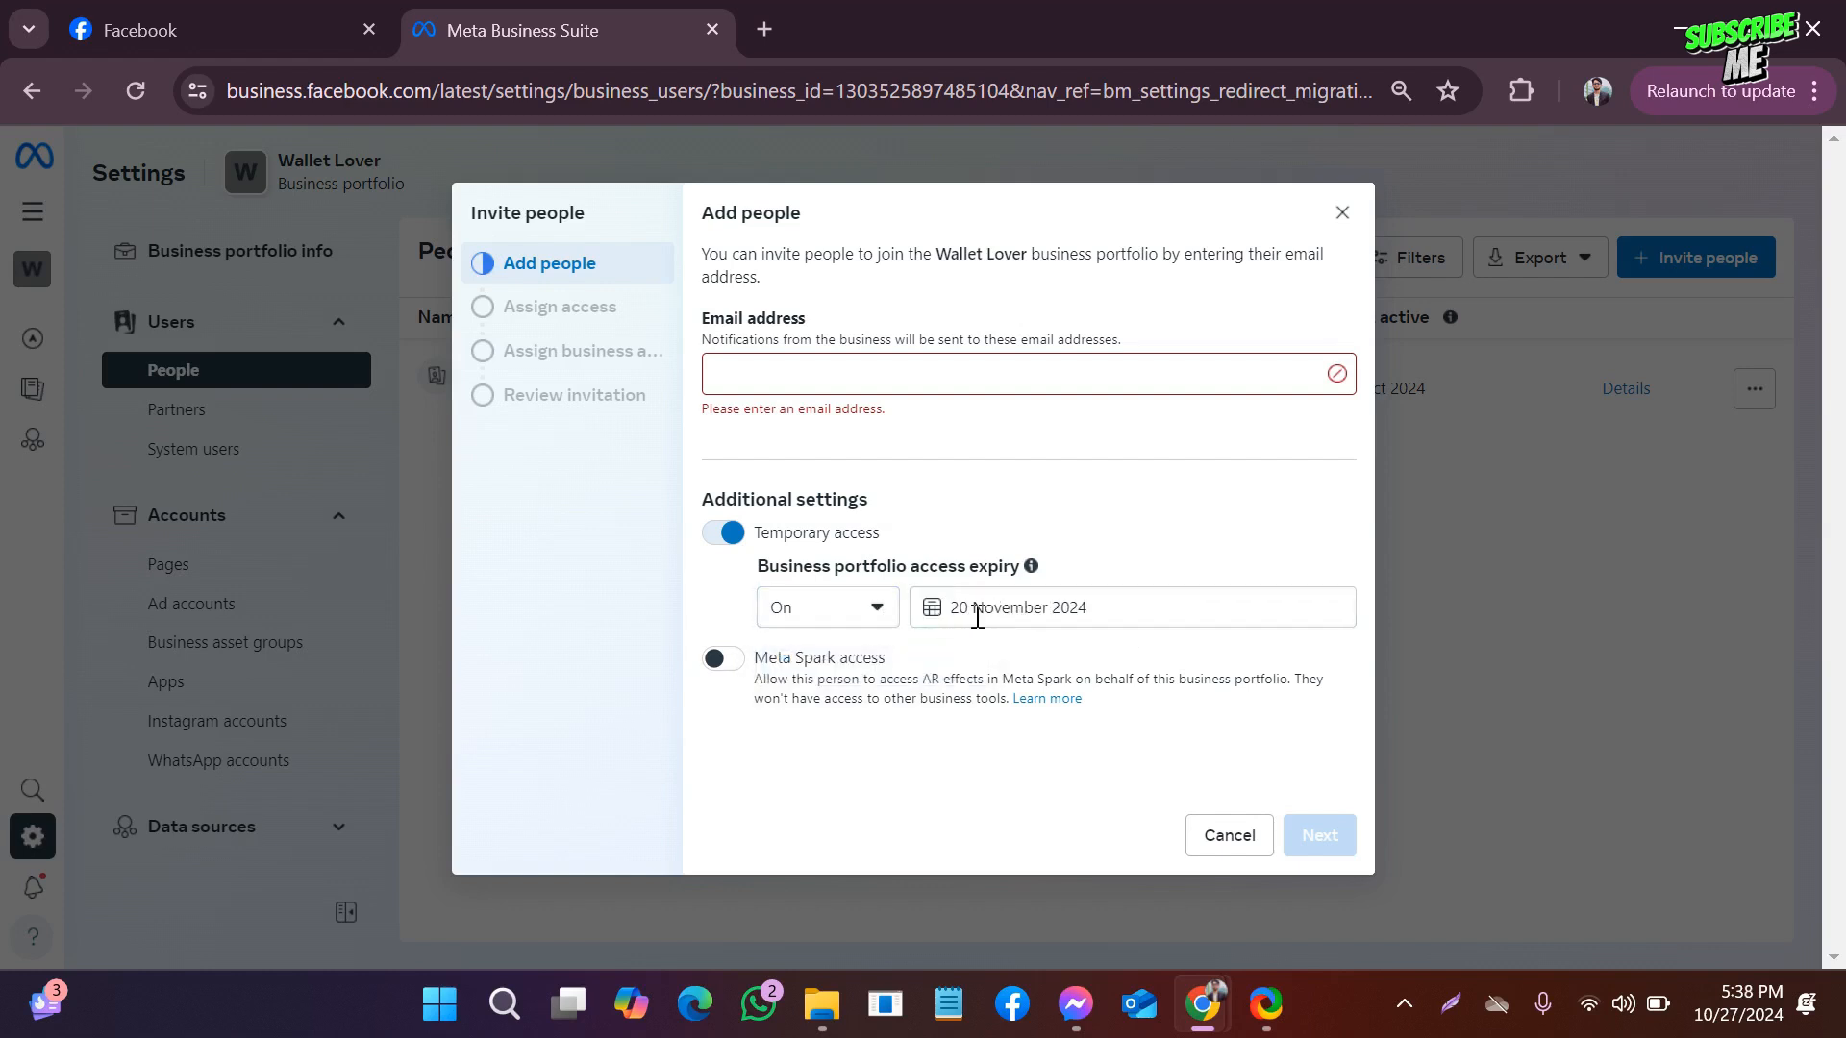
# Turn temporary access off and on again to clear its expiry date, and discard the invitation without adding anyone.
pyautogui.click(790, 372)
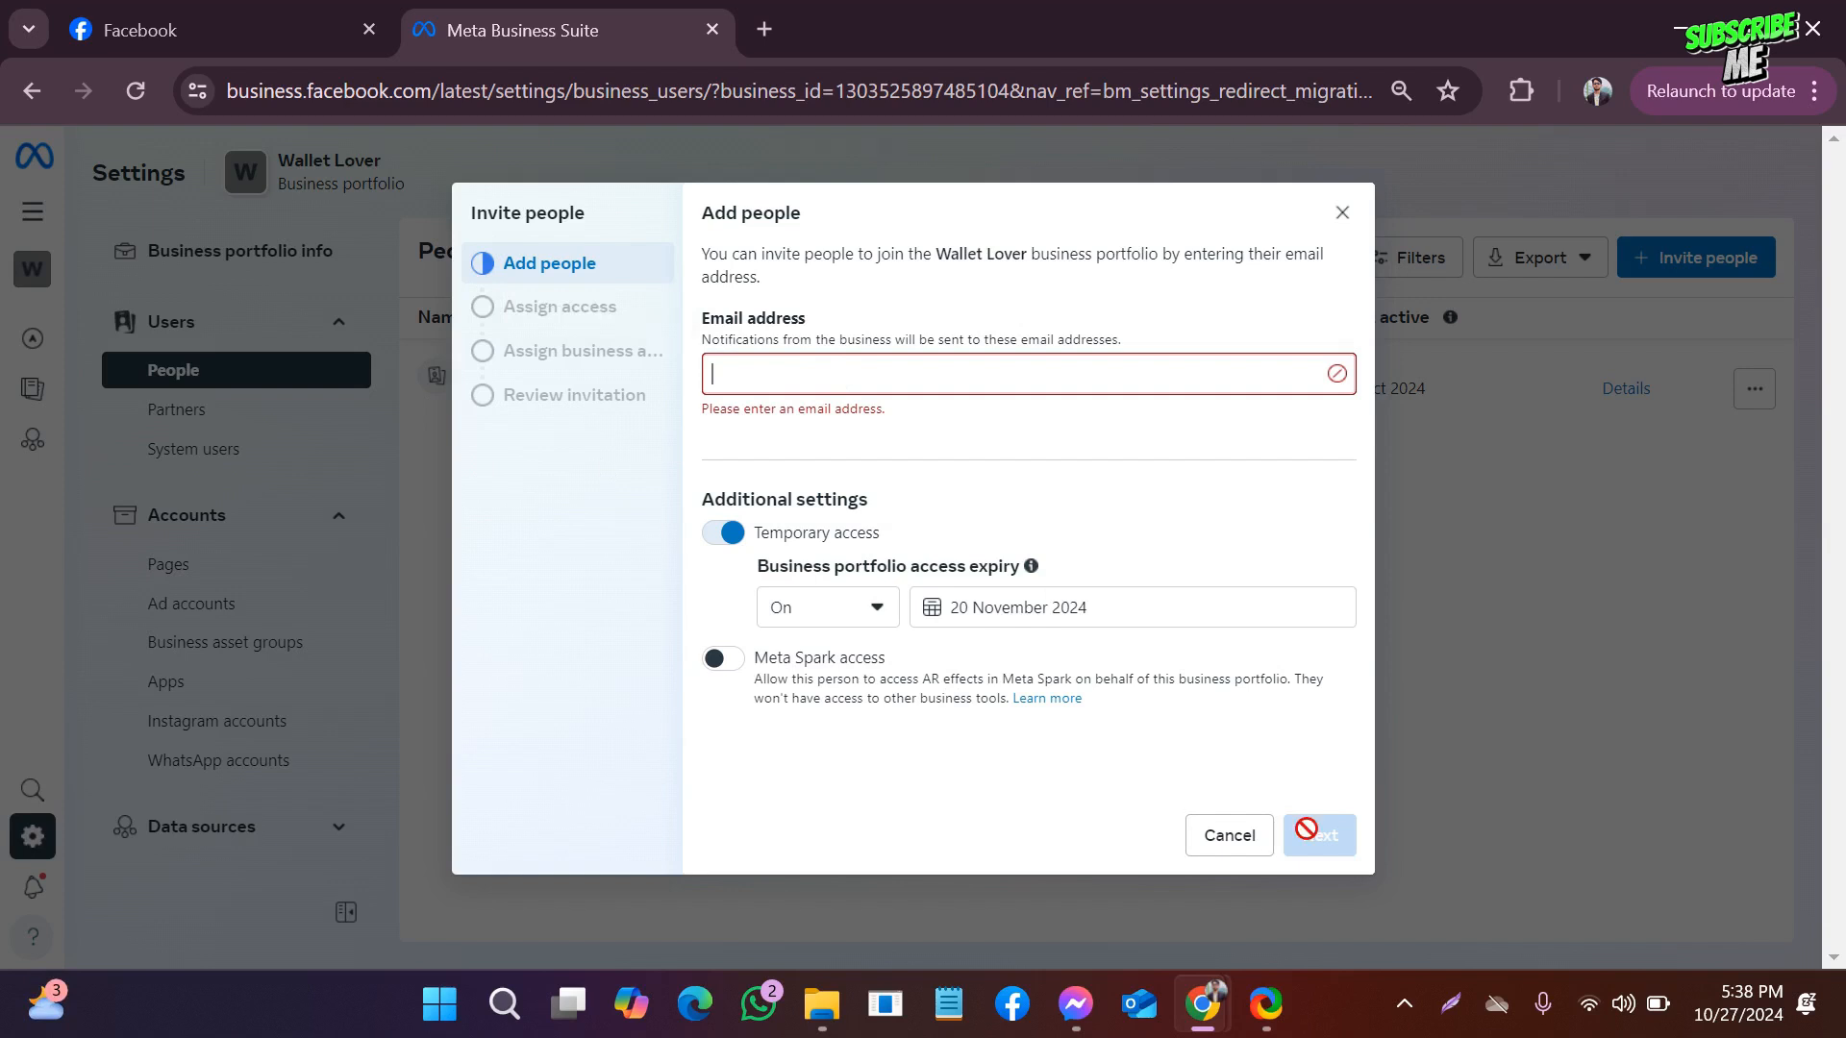
pyautogui.click(727, 532)
pyautogui.click(733, 534)
pyautogui.click(750, 379)
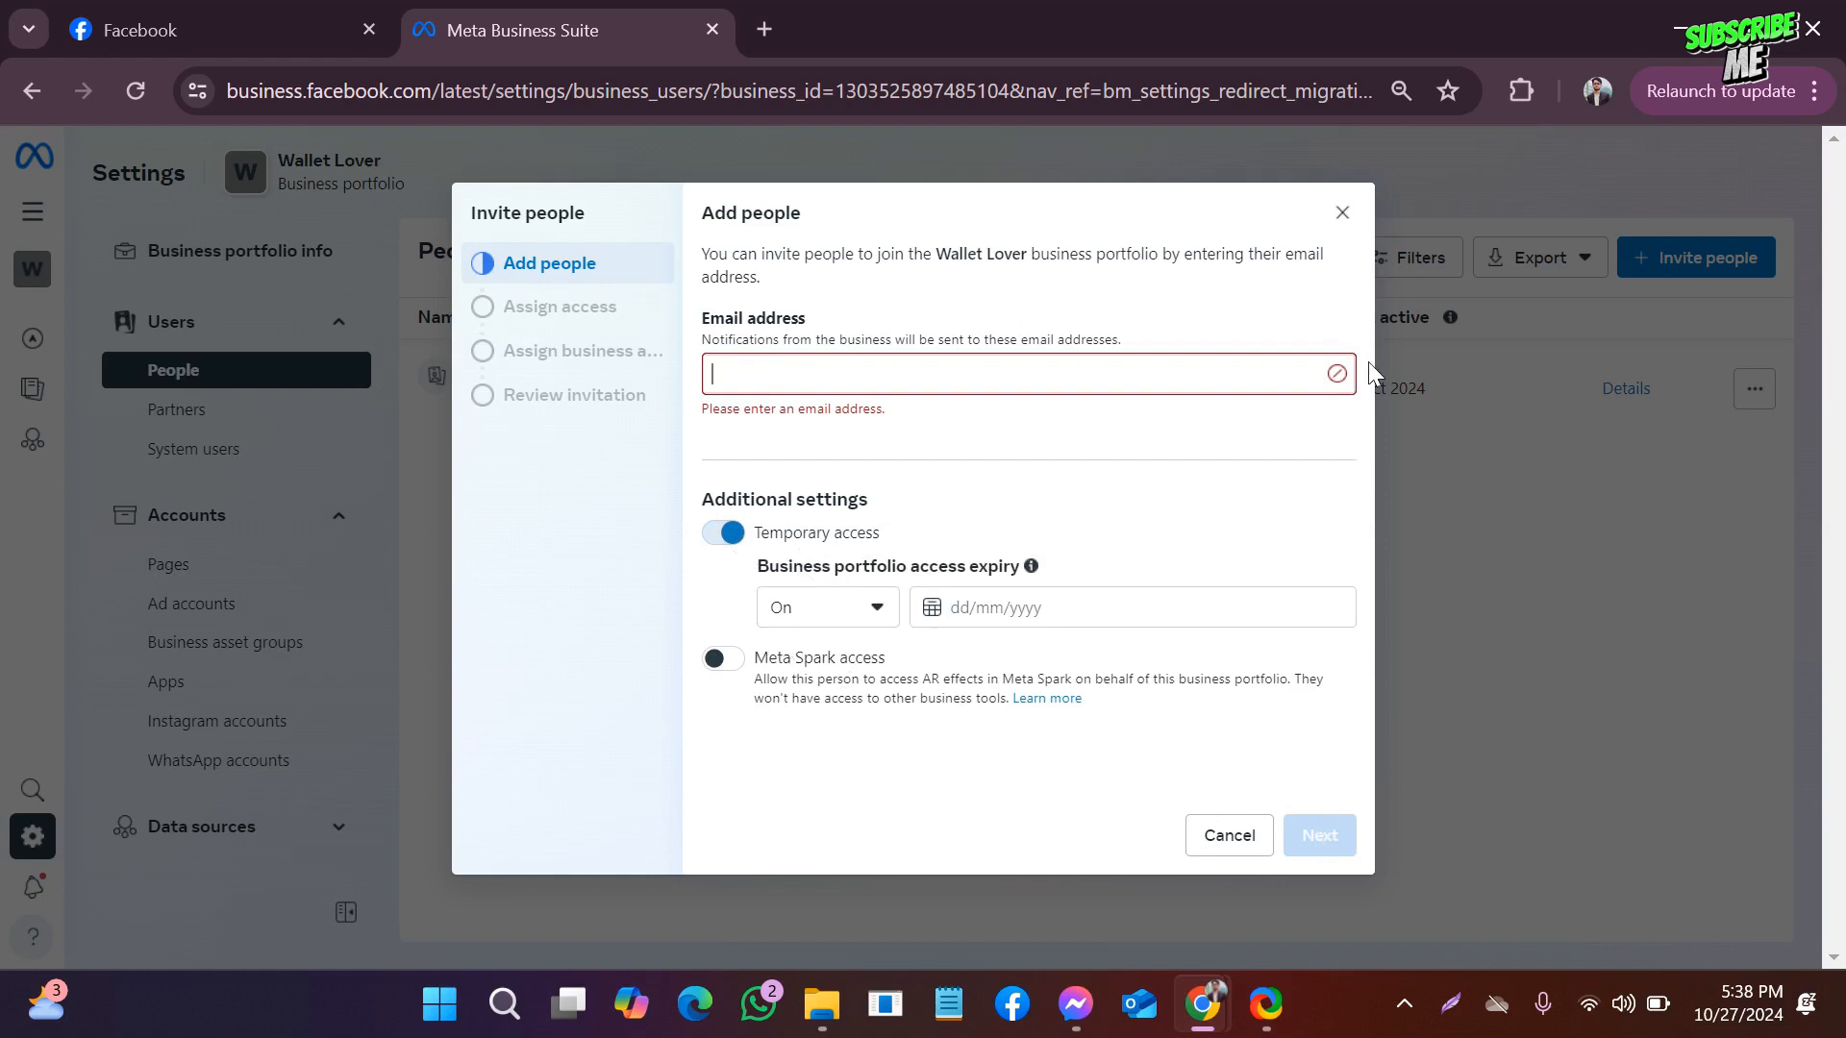
pyautogui.click(1344, 216)
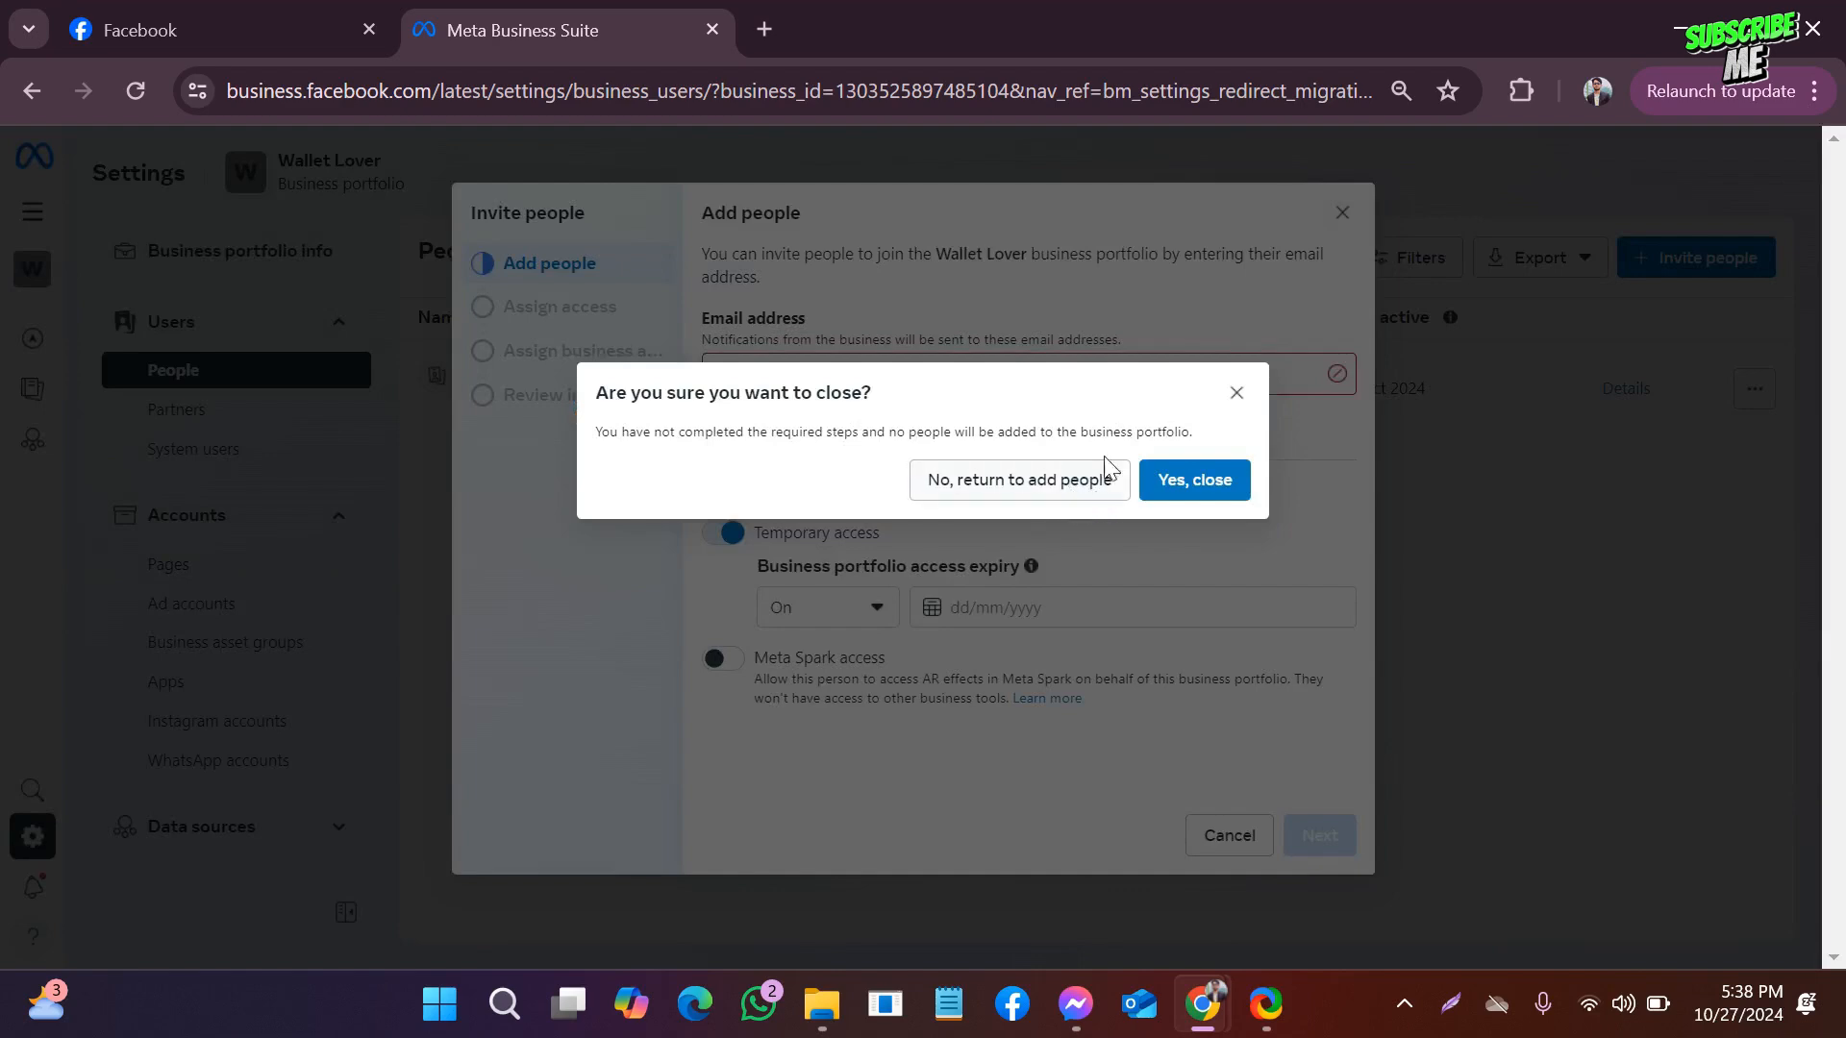
pyautogui.click(1173, 481)
# View the explanation of the business portfolio access levels and close it.
pyautogui.click(1173, 317)
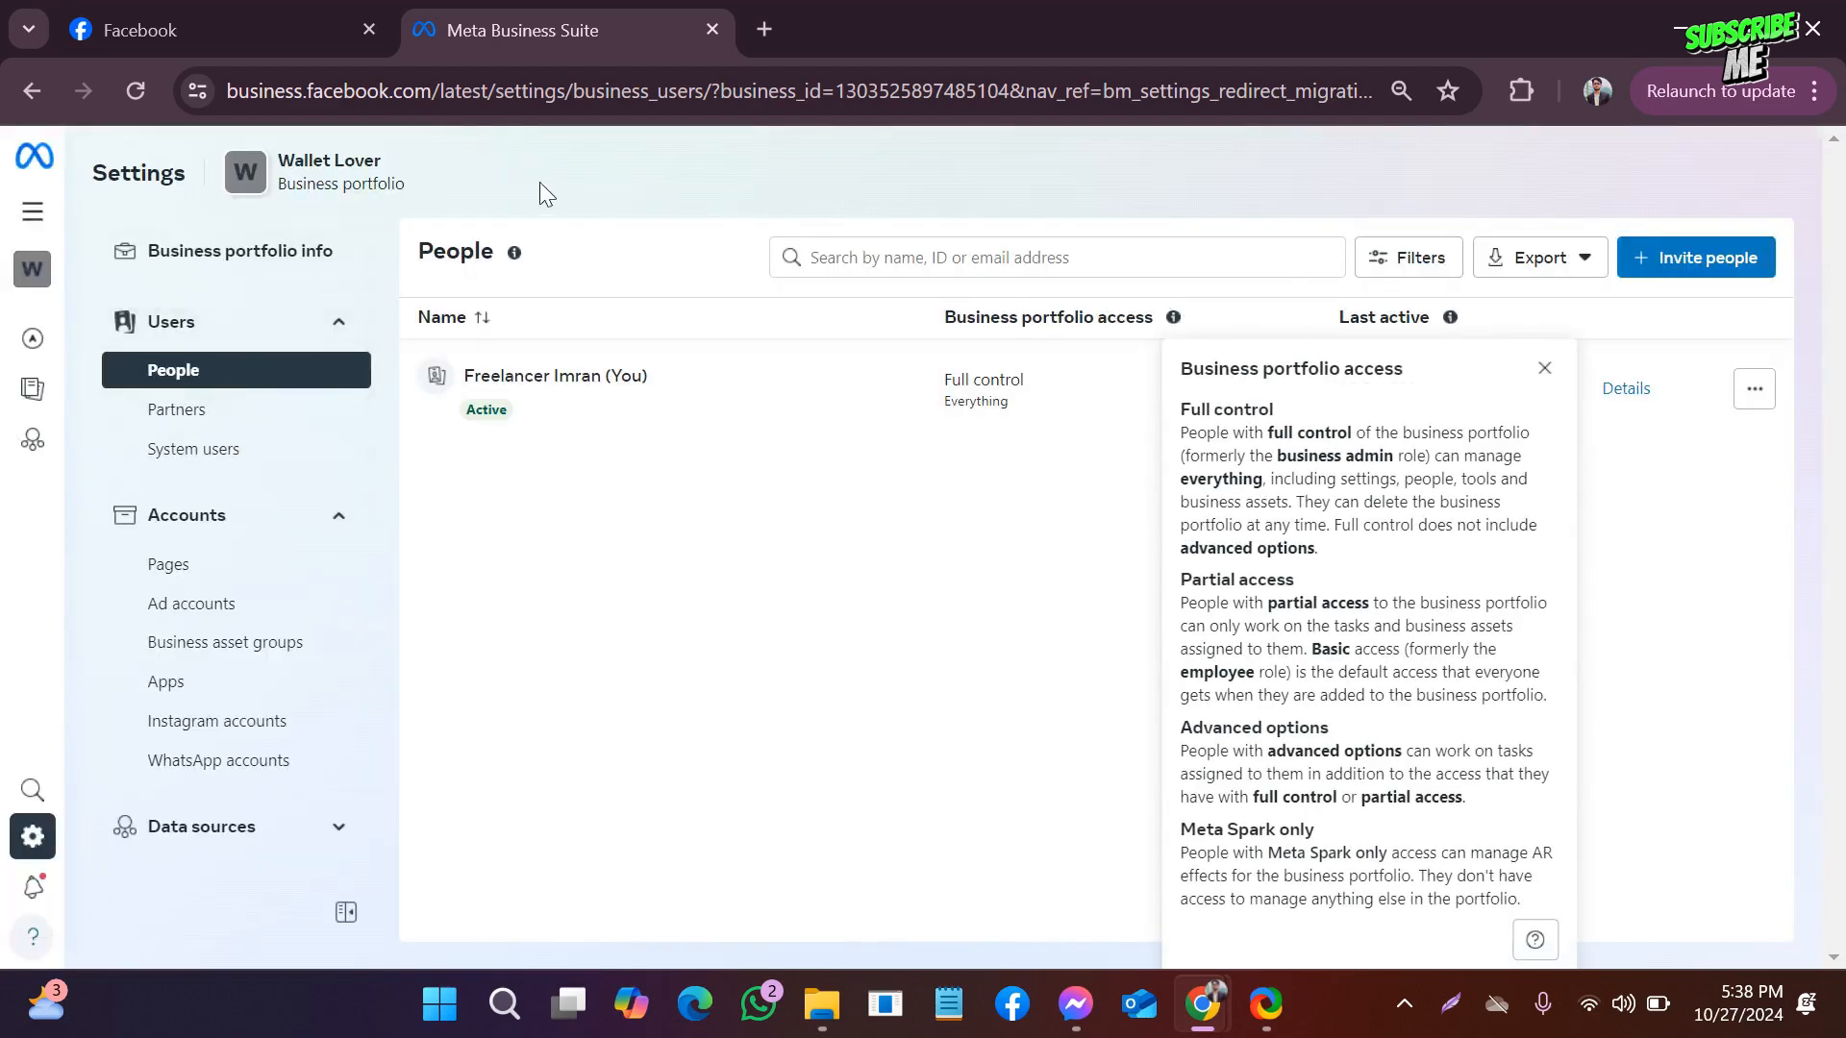
pyautogui.click(1682, 396)
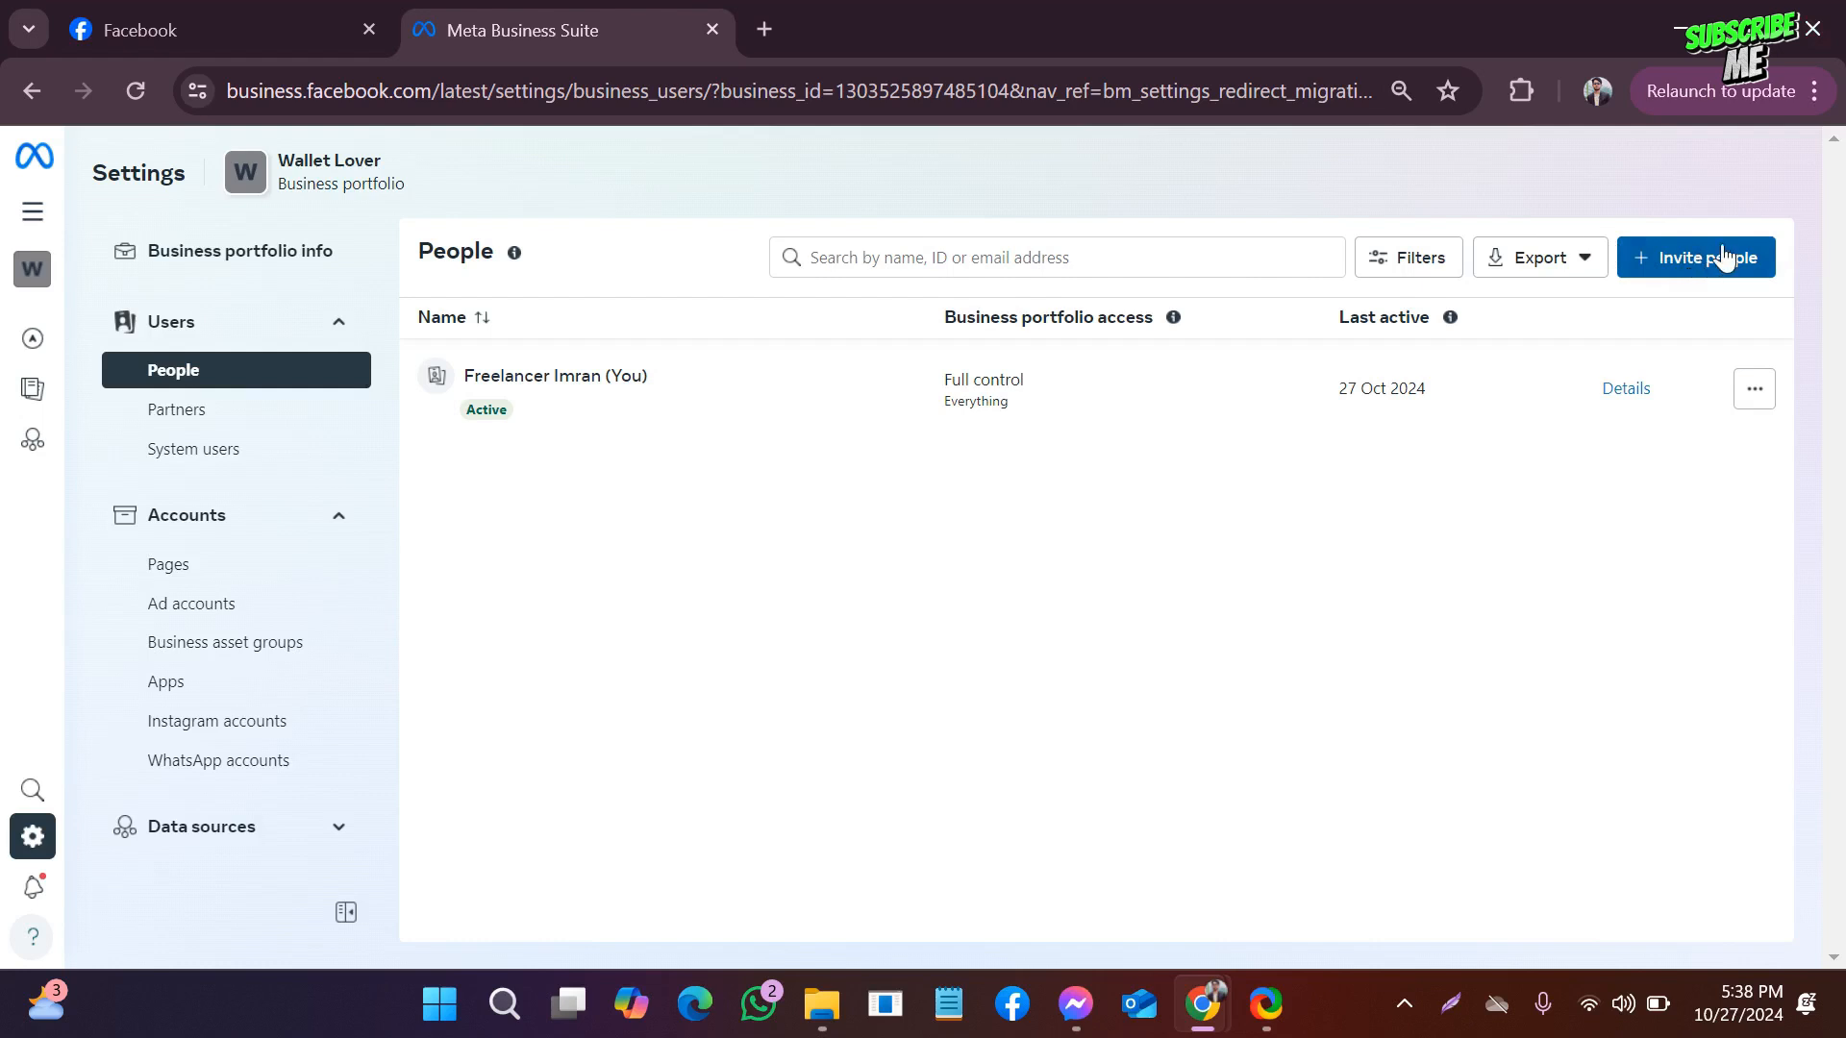
# Open the business portfolio info and examine the portfolio's name, ID and business details.
pyautogui.click(272, 272)
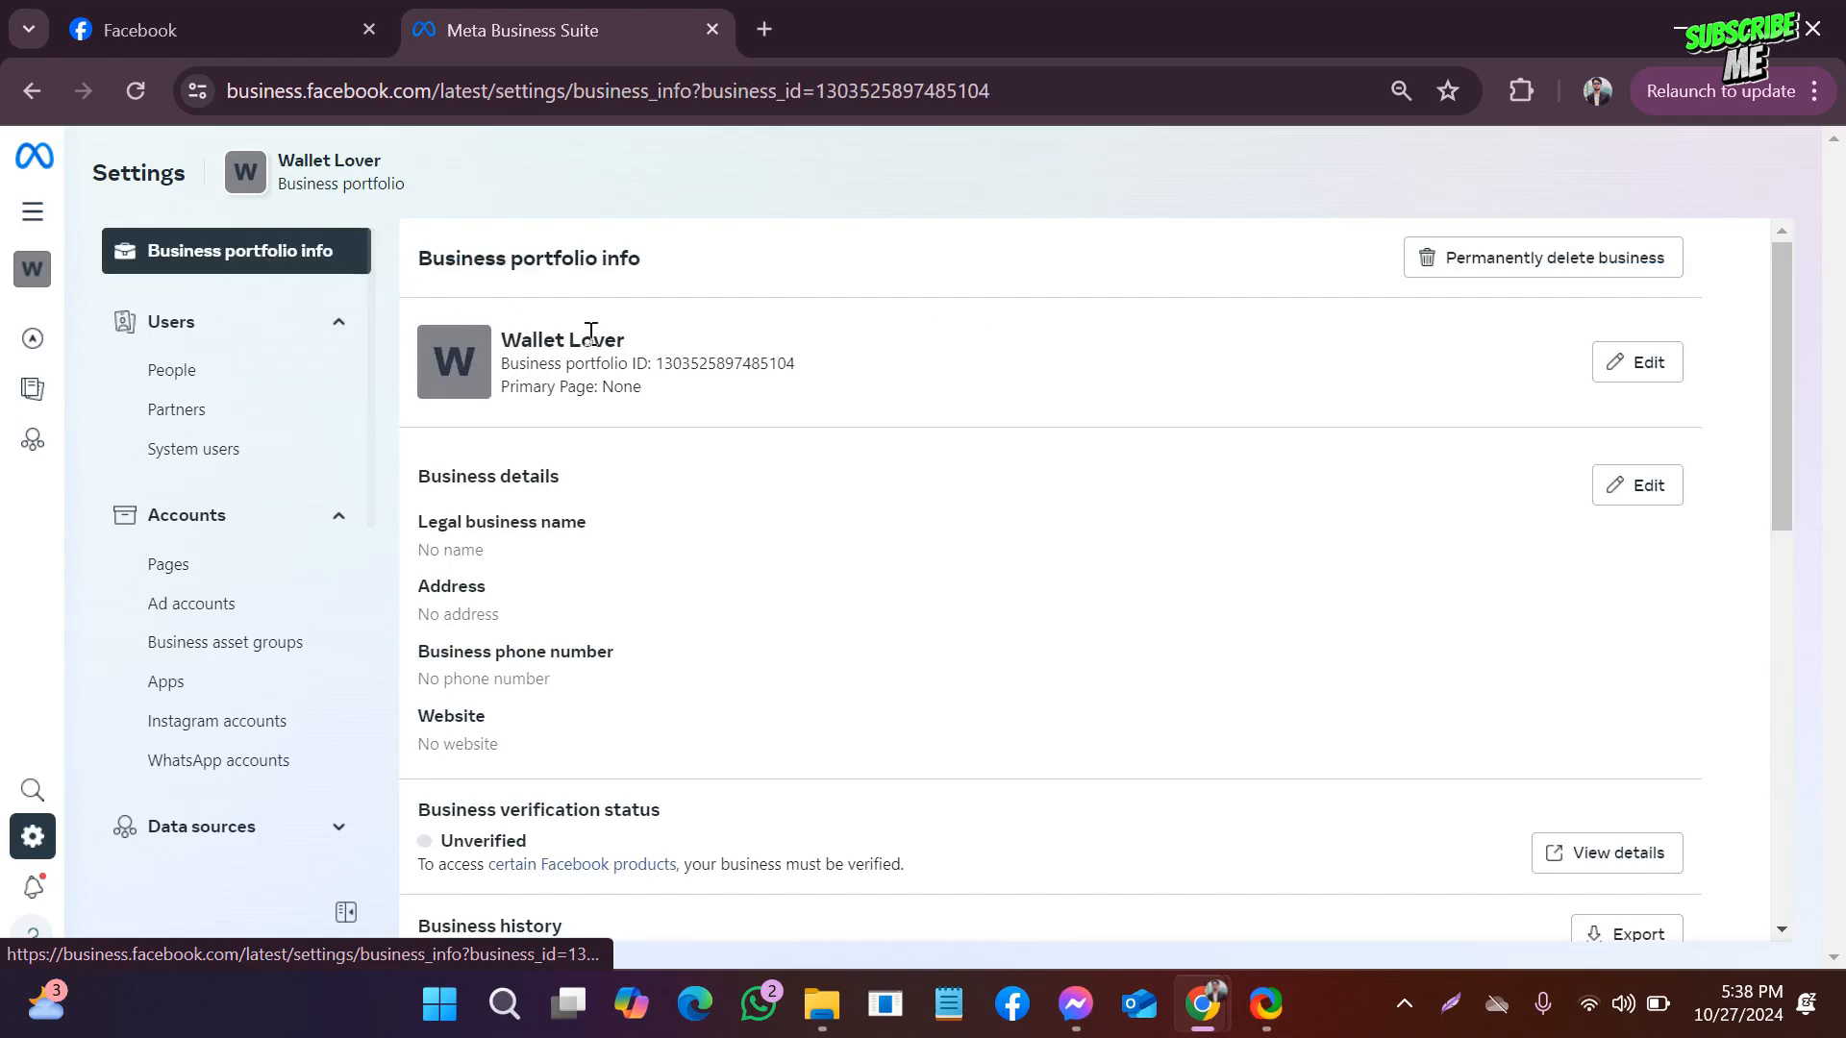
pyautogui.scroll(-3, 951, 419)
pyautogui.scroll(3, 956, 417)
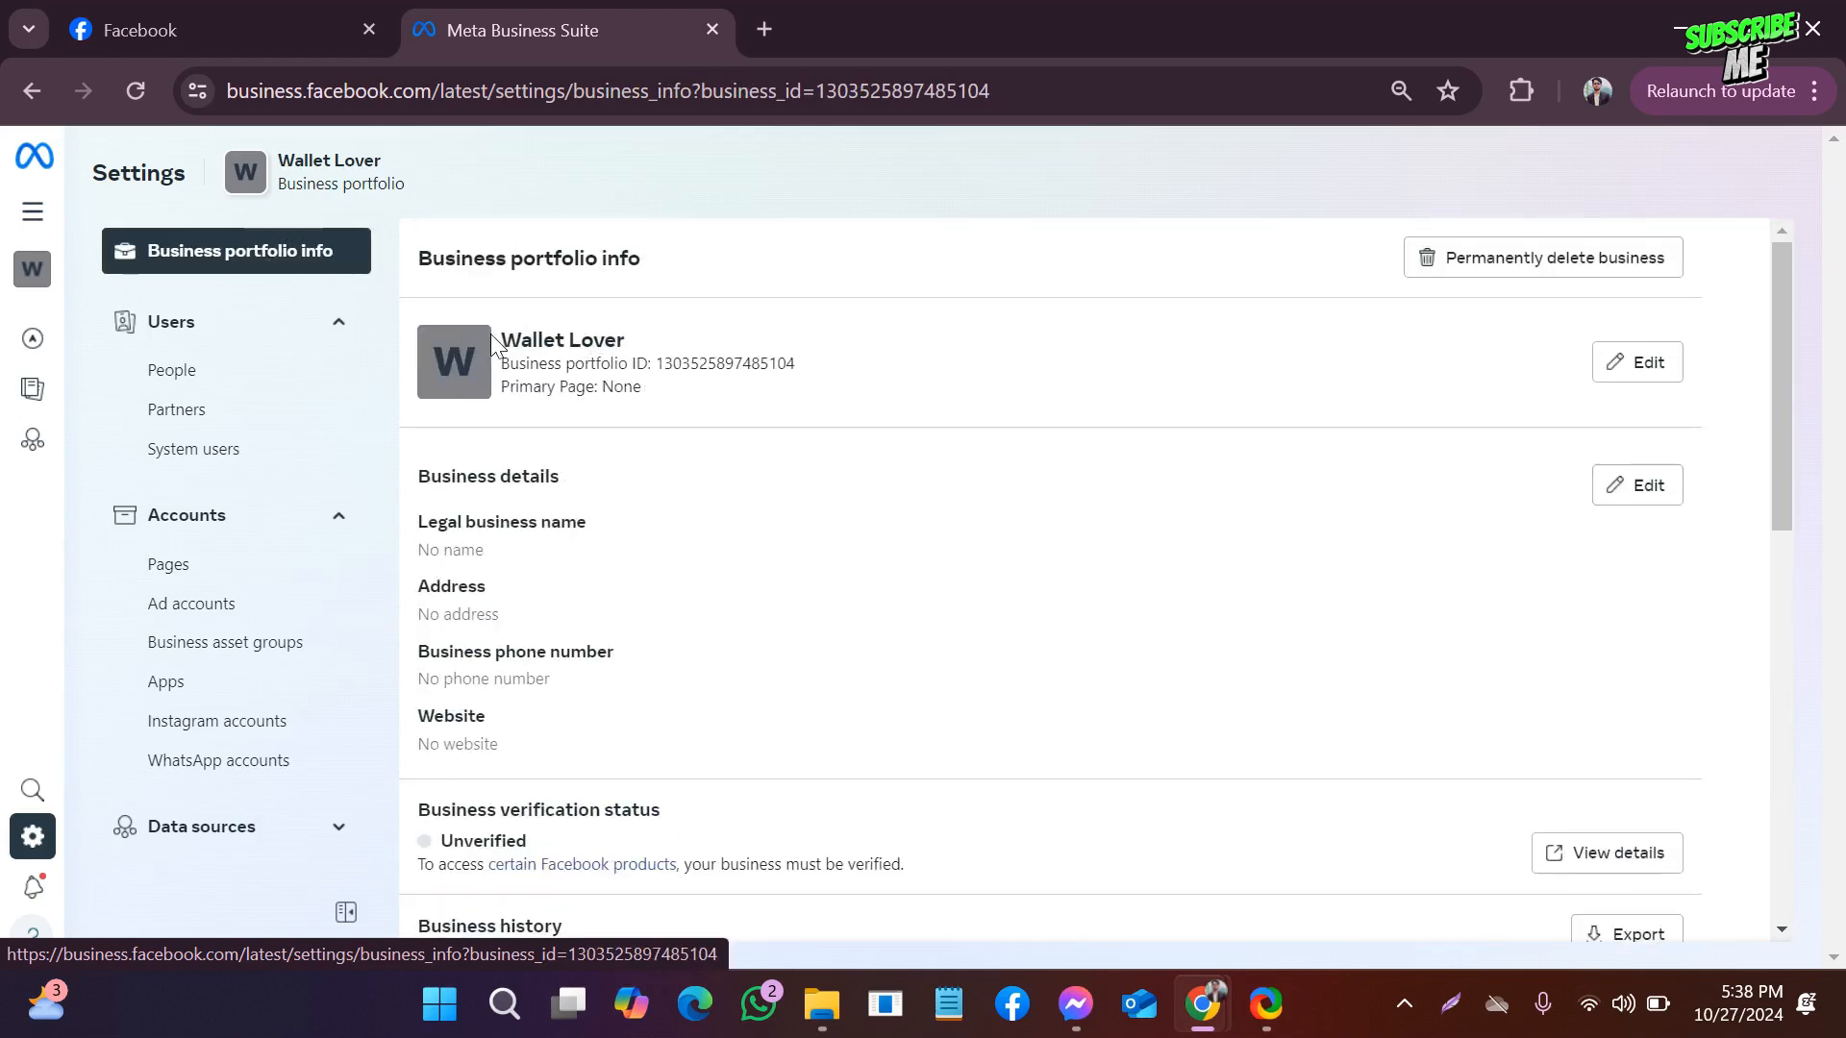
pyautogui.moveTo(491, 333); pyautogui.dragTo(660, 355)
pyautogui.click(619, 348)
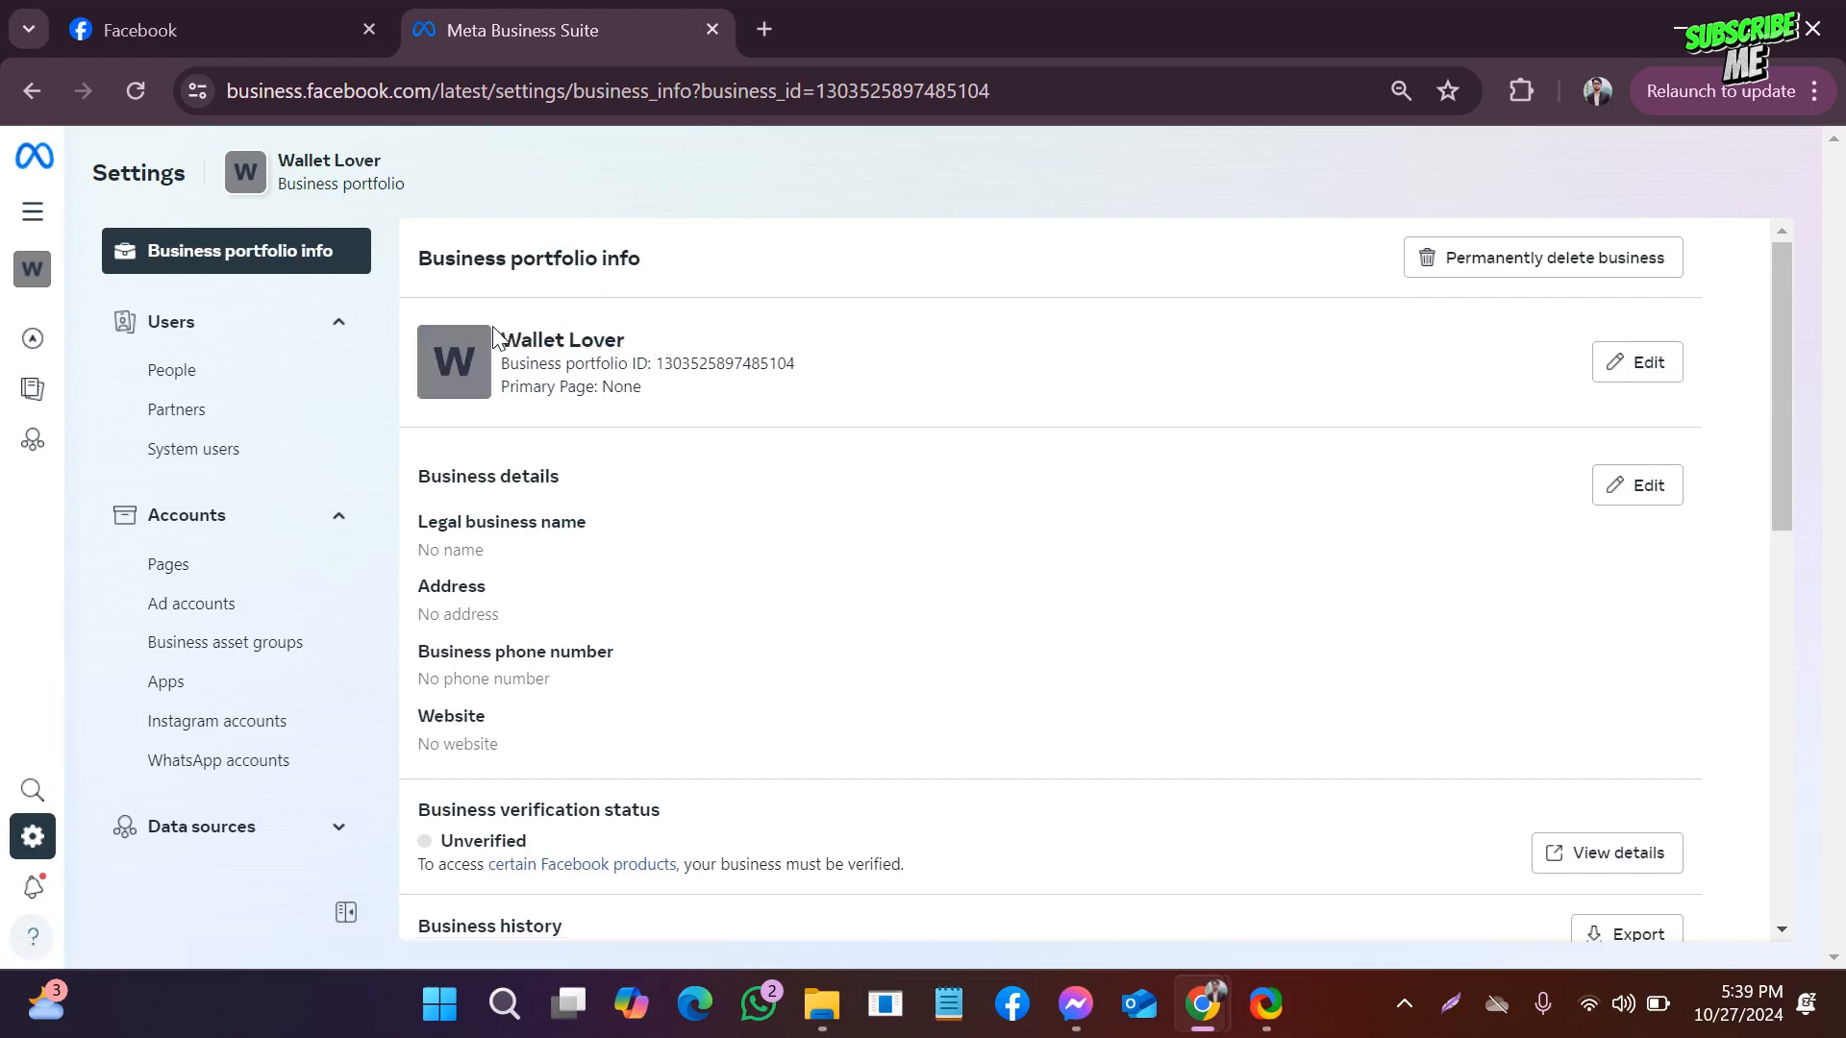
pyautogui.moveTo(648, 337); pyautogui.dragTo(465, 346)
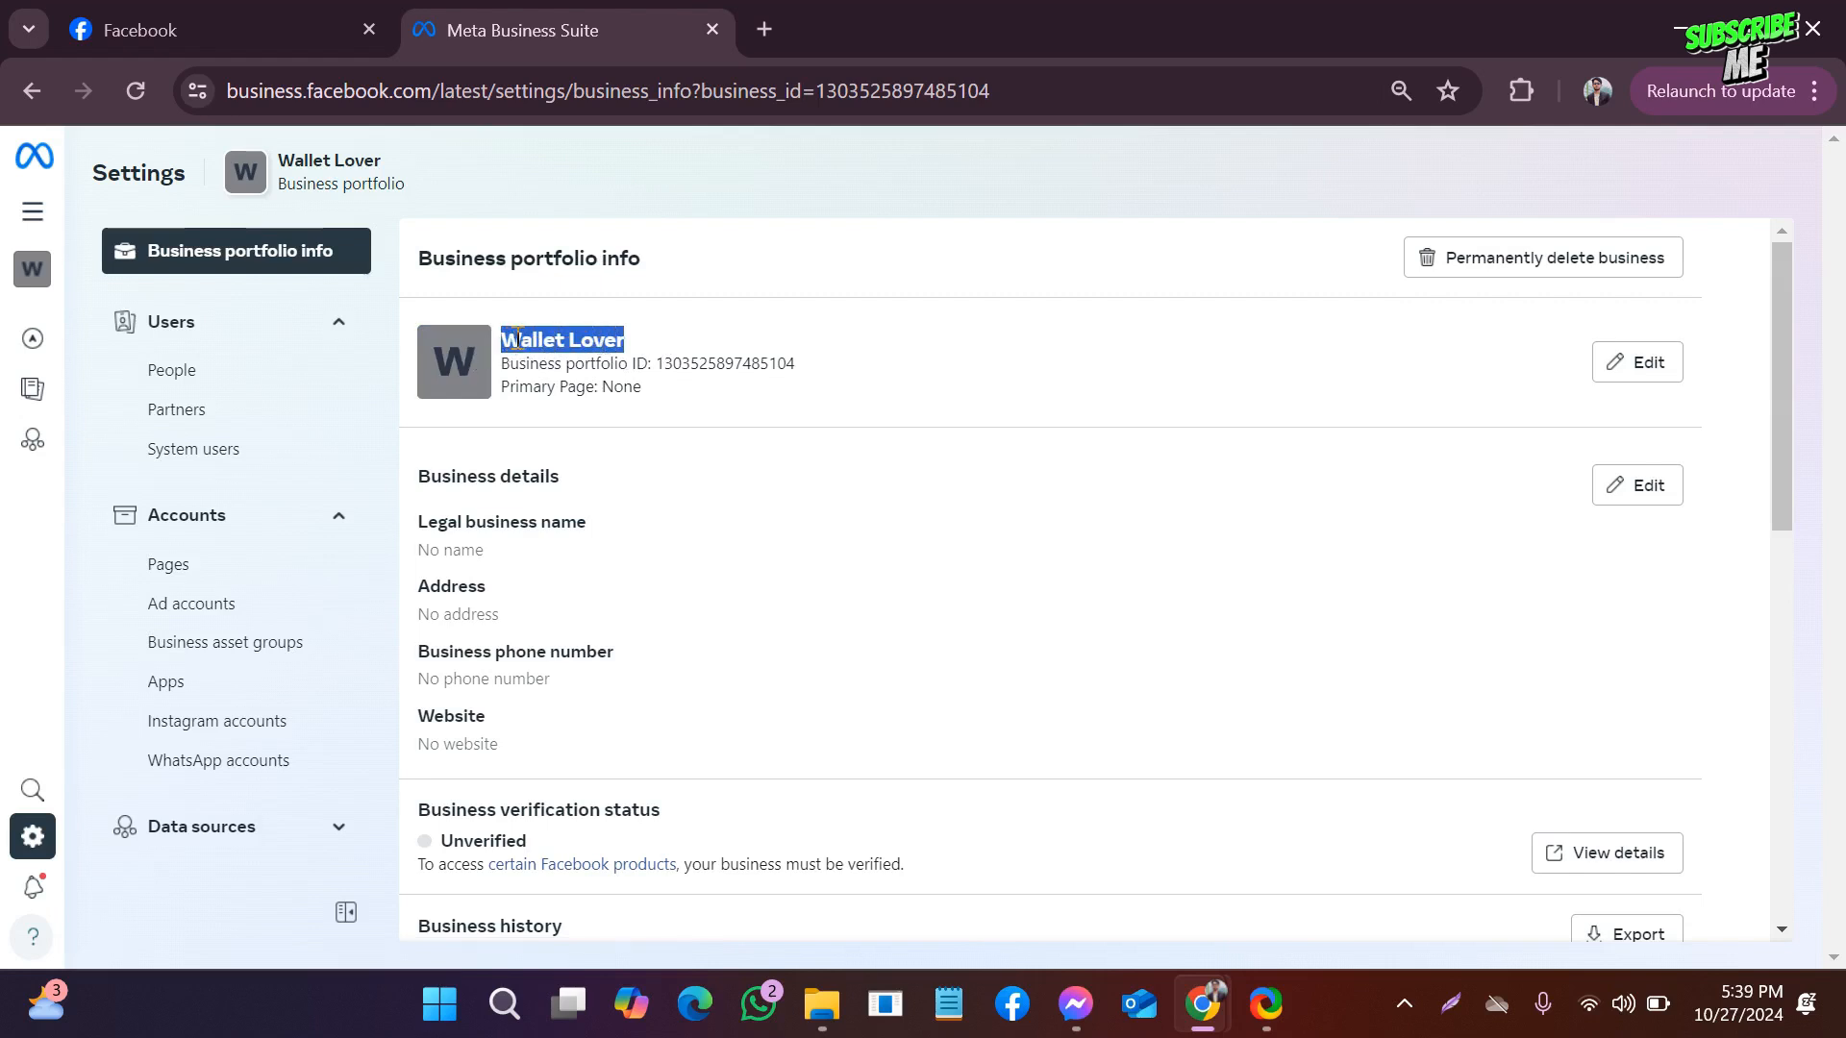
pyautogui.click(553, 346)
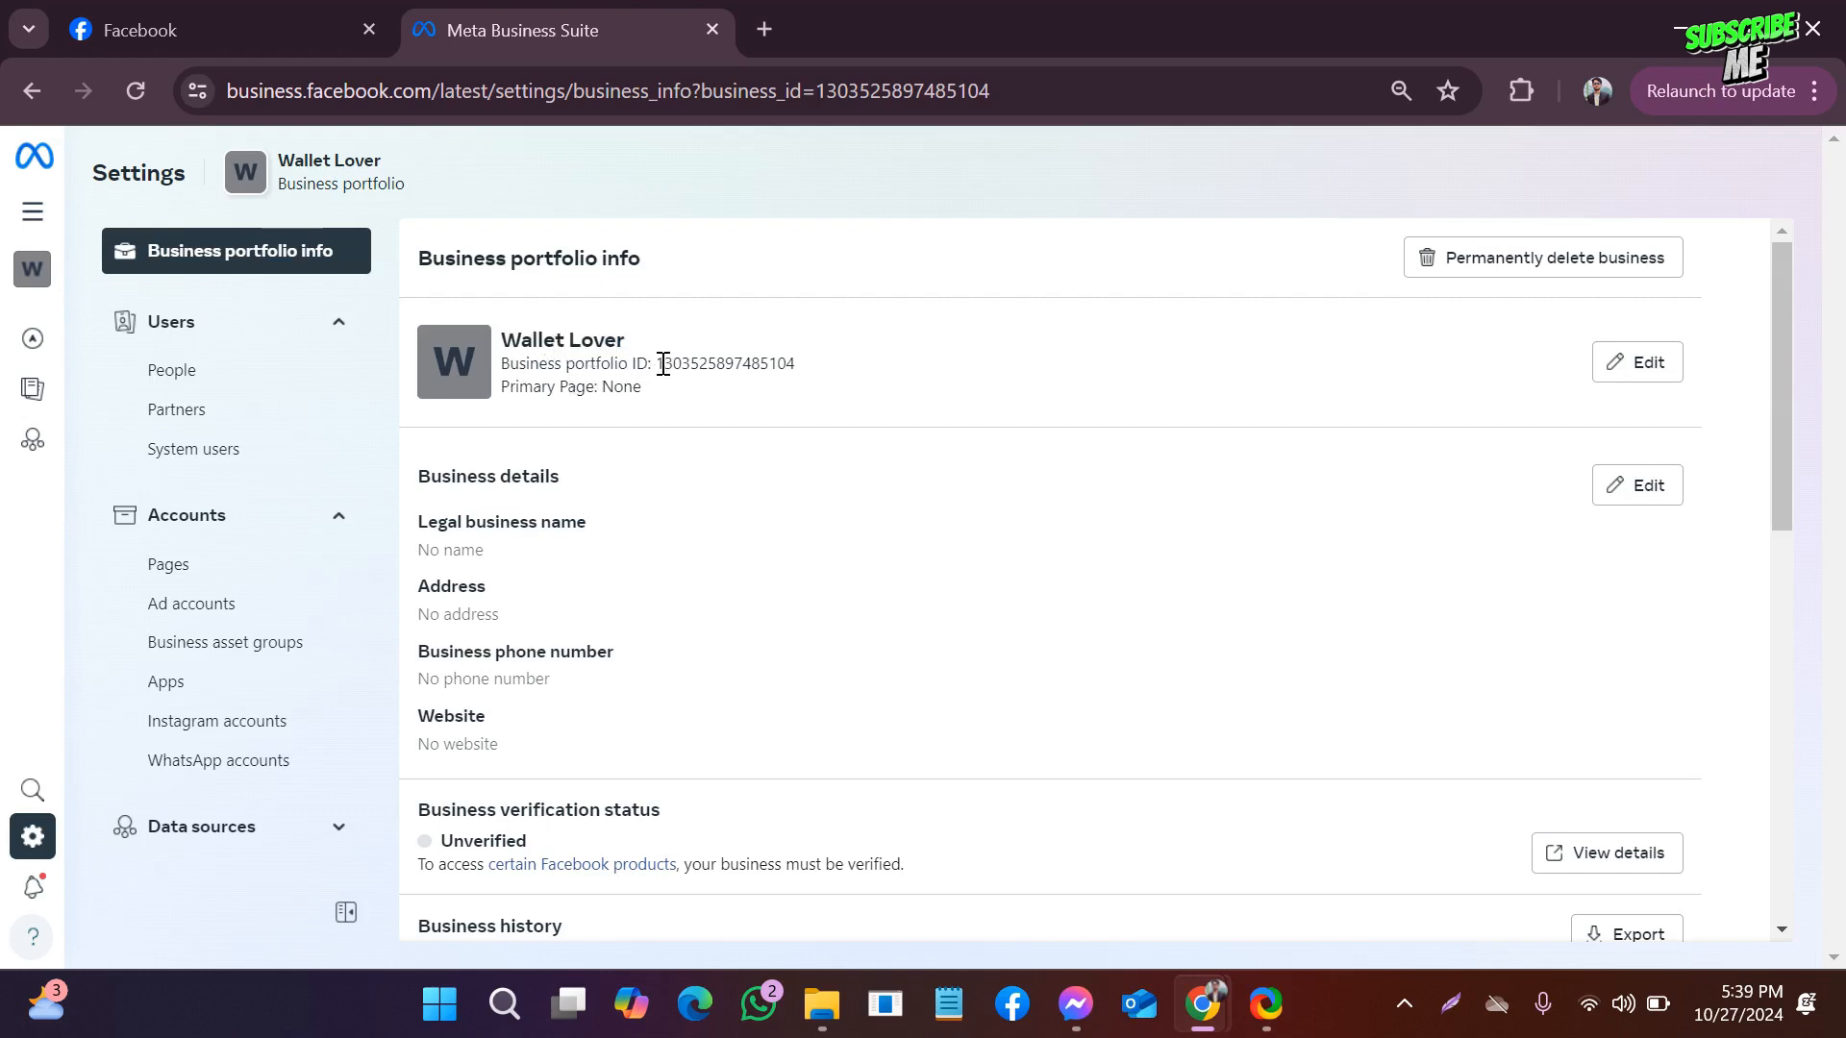
pyautogui.moveTo(662, 365); pyautogui.dragTo(808, 377)
pyautogui.click(707, 365)
# Cancel the pending email address confirmation under My info.
pyautogui.scroll(-10, 708, 370)
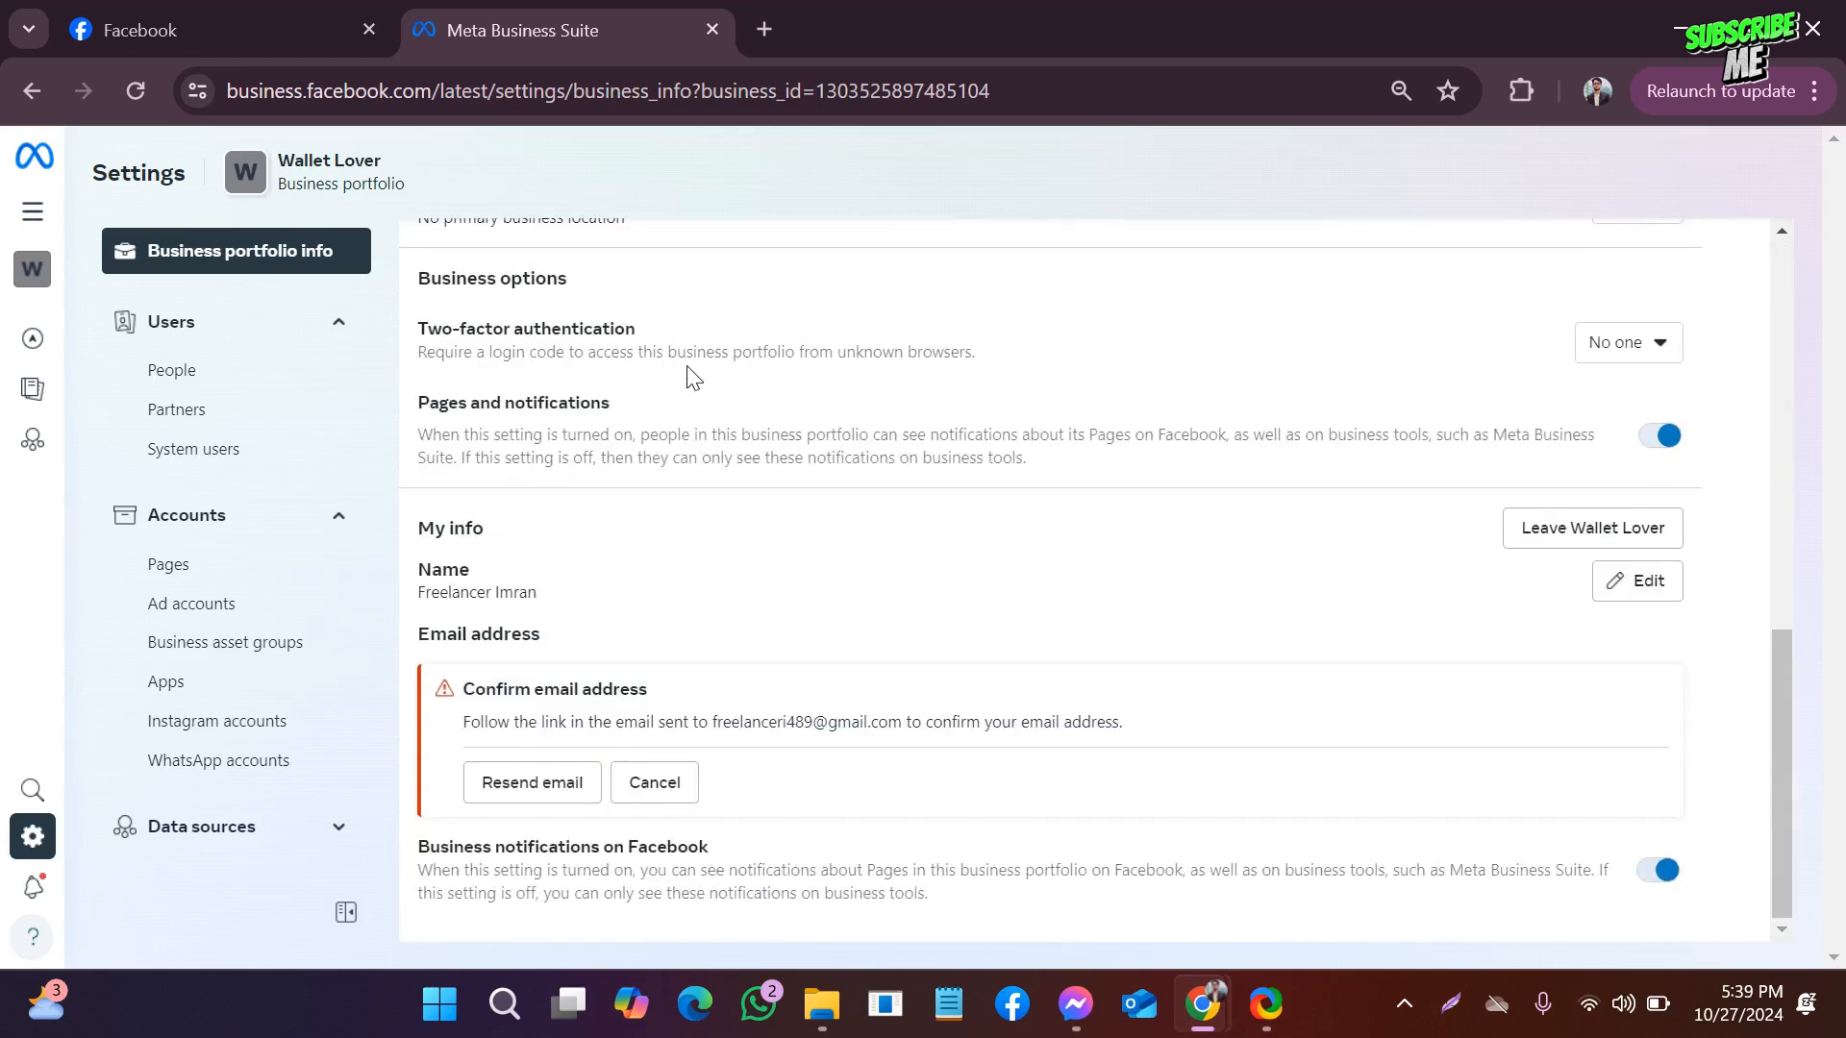
pyautogui.click(650, 804)
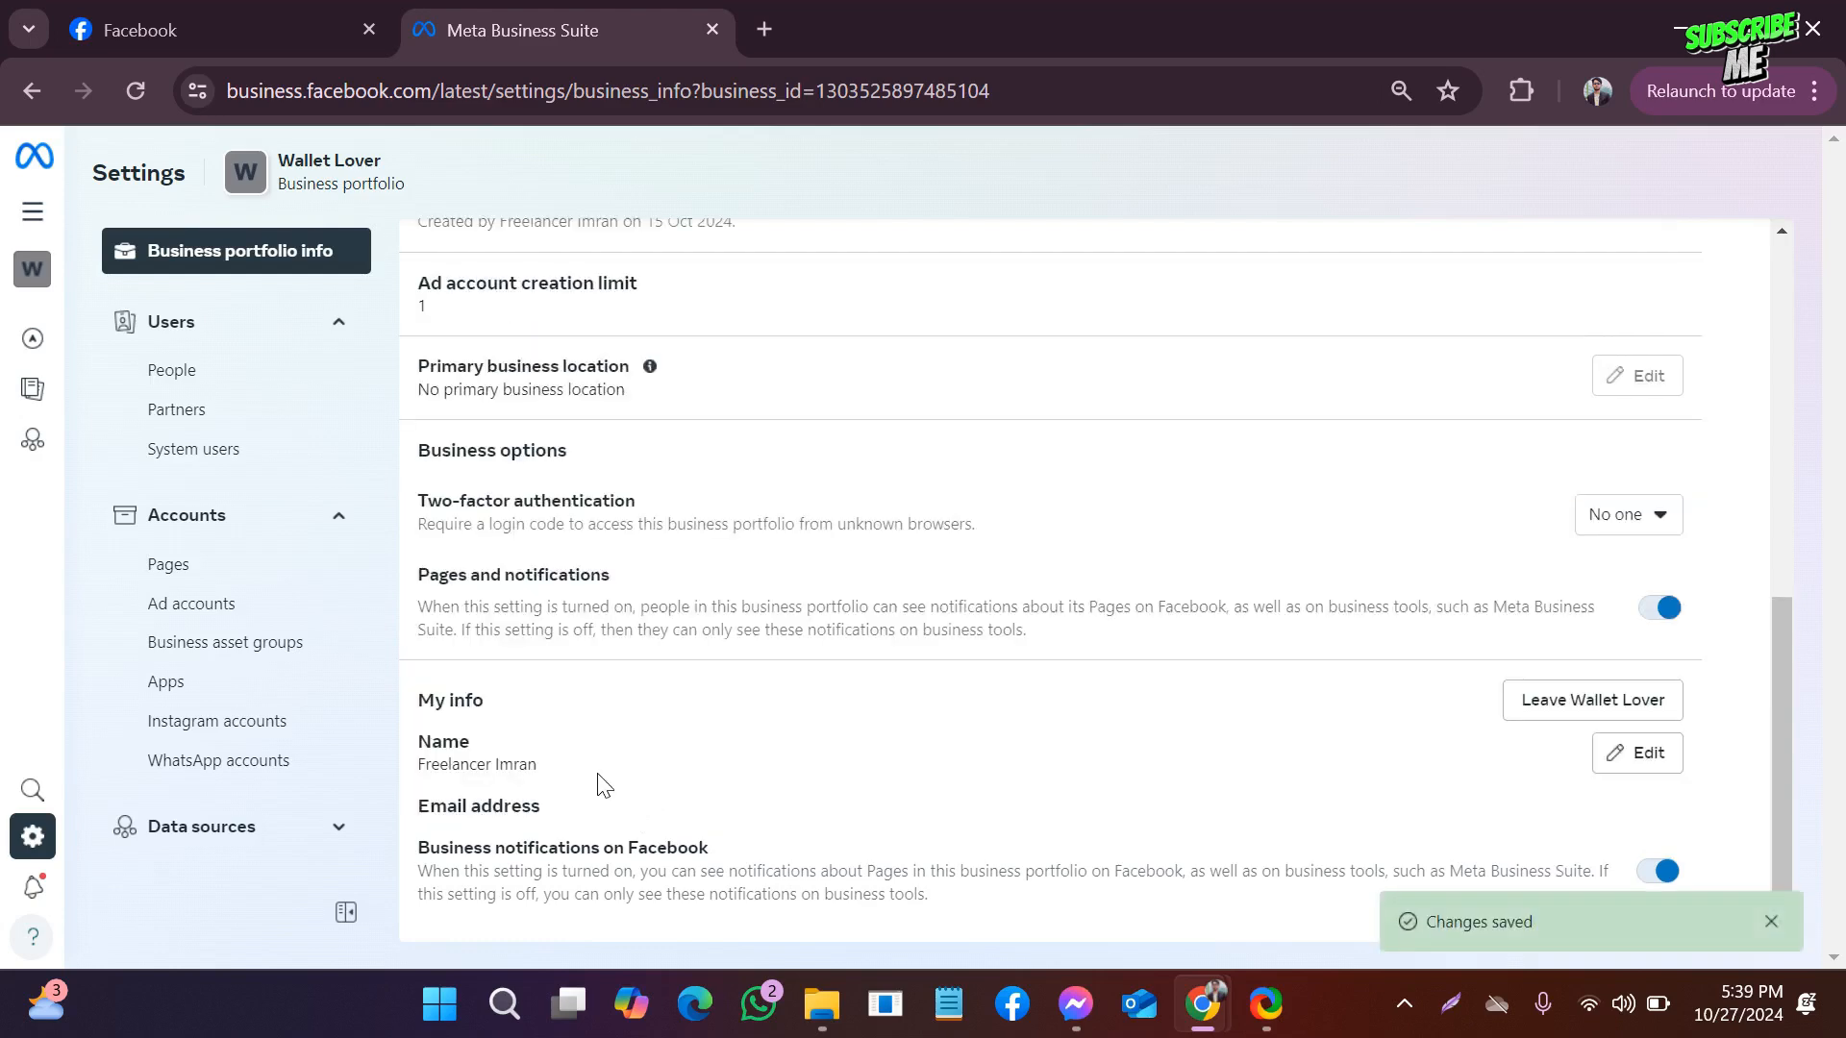
# Review the business portfolio info page, open the portfolio's name and picture information for editing, and close it without changes.
pyautogui.scroll(10, 687, 421)
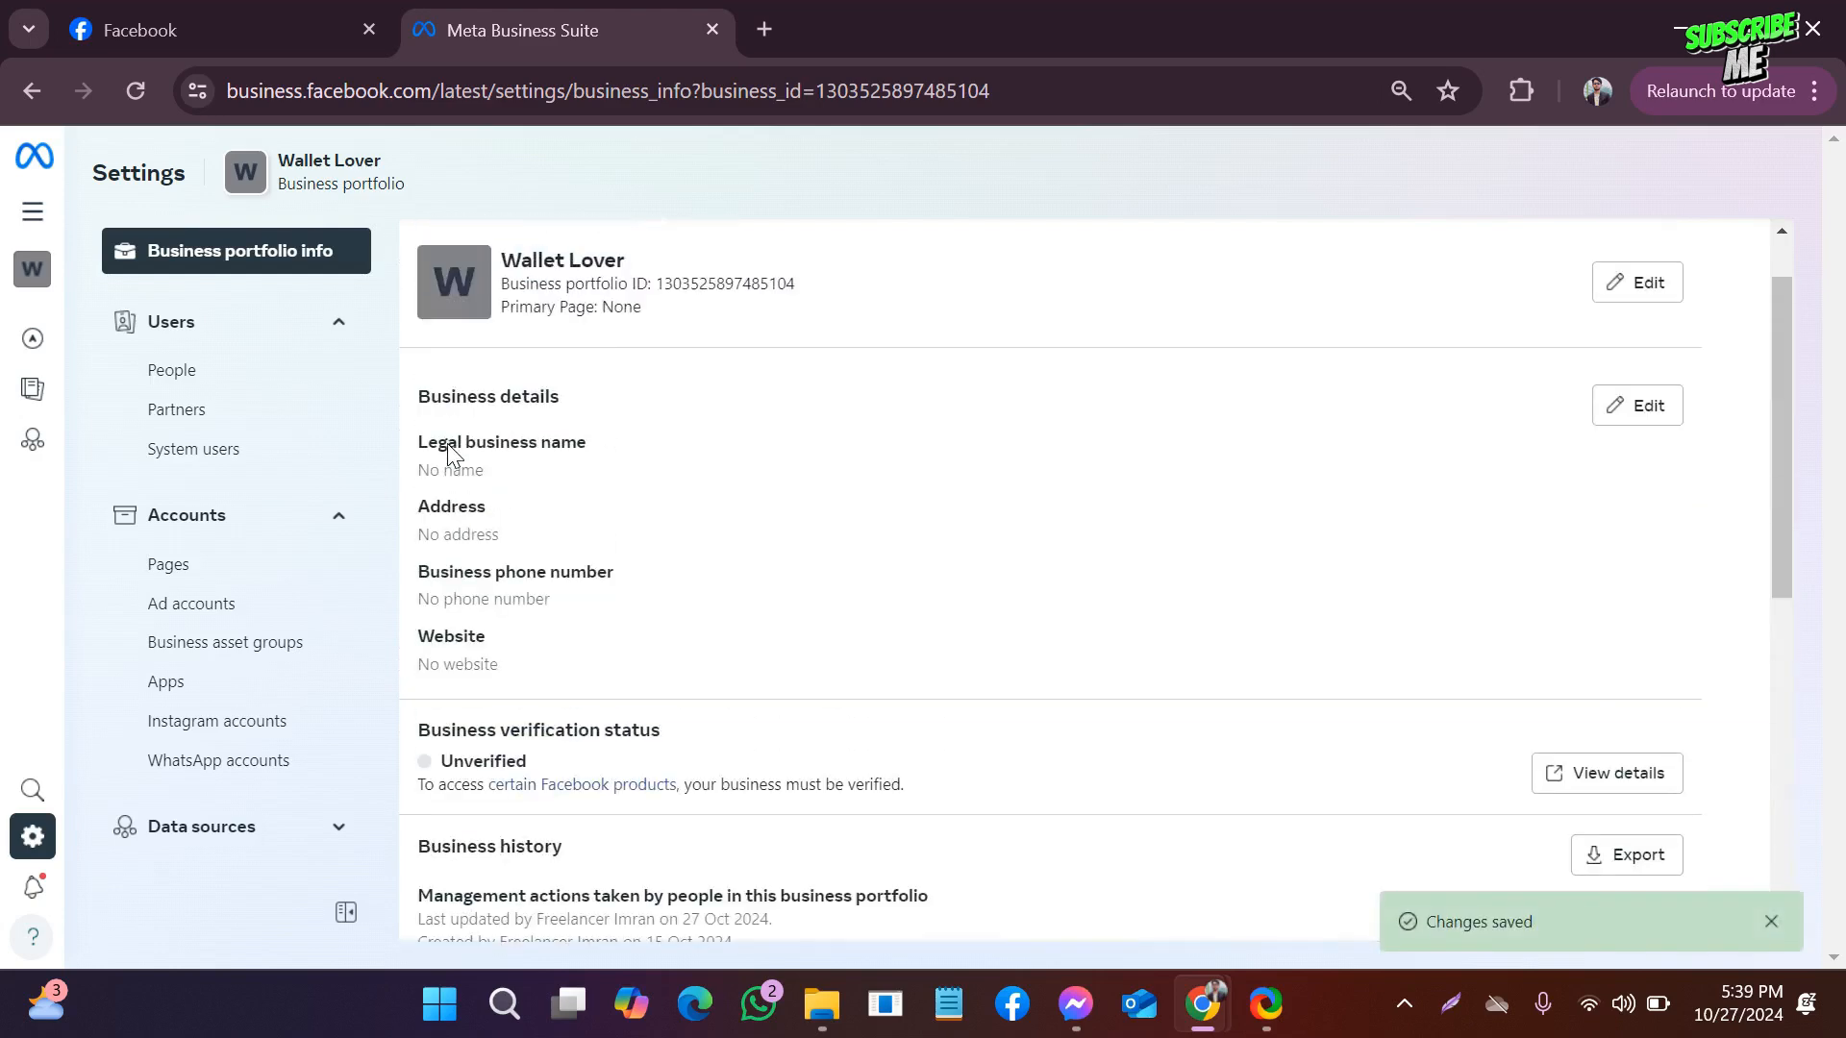
pyautogui.scroll(-10, 269, 582)
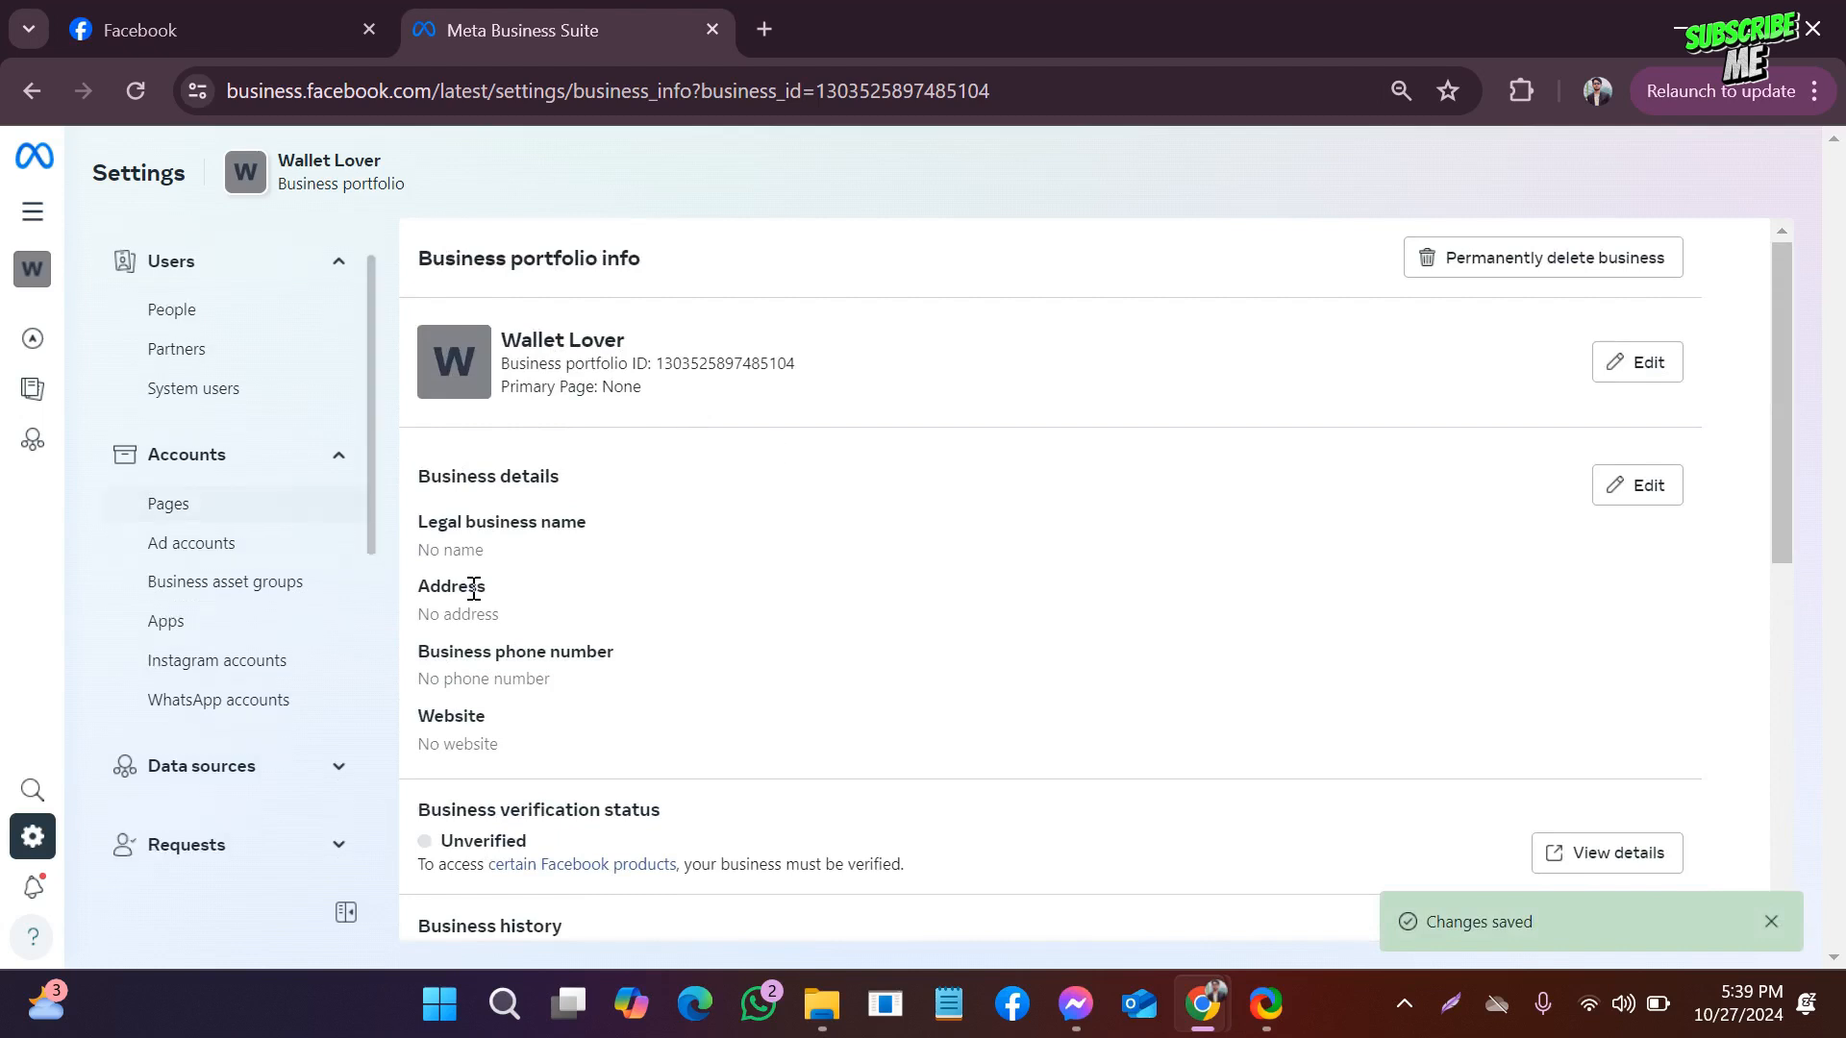
pyautogui.click(1623, 373)
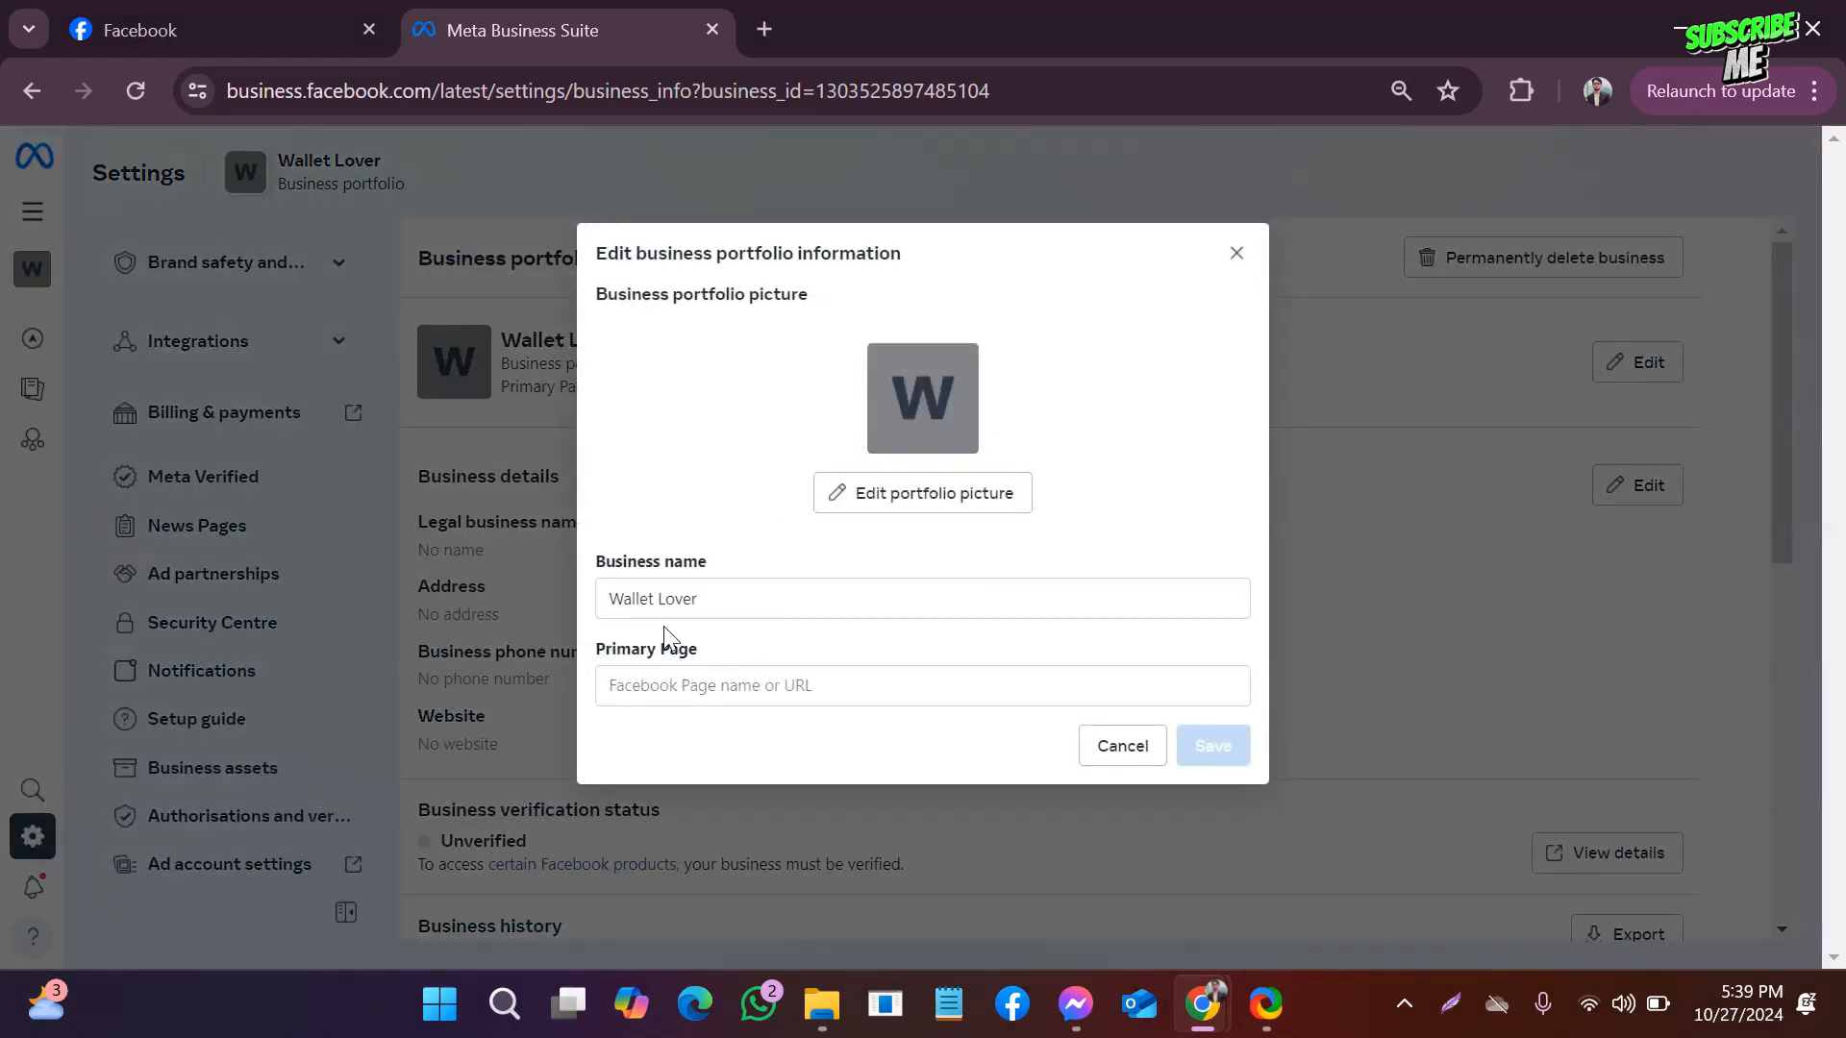
pyautogui.click(1237, 254)
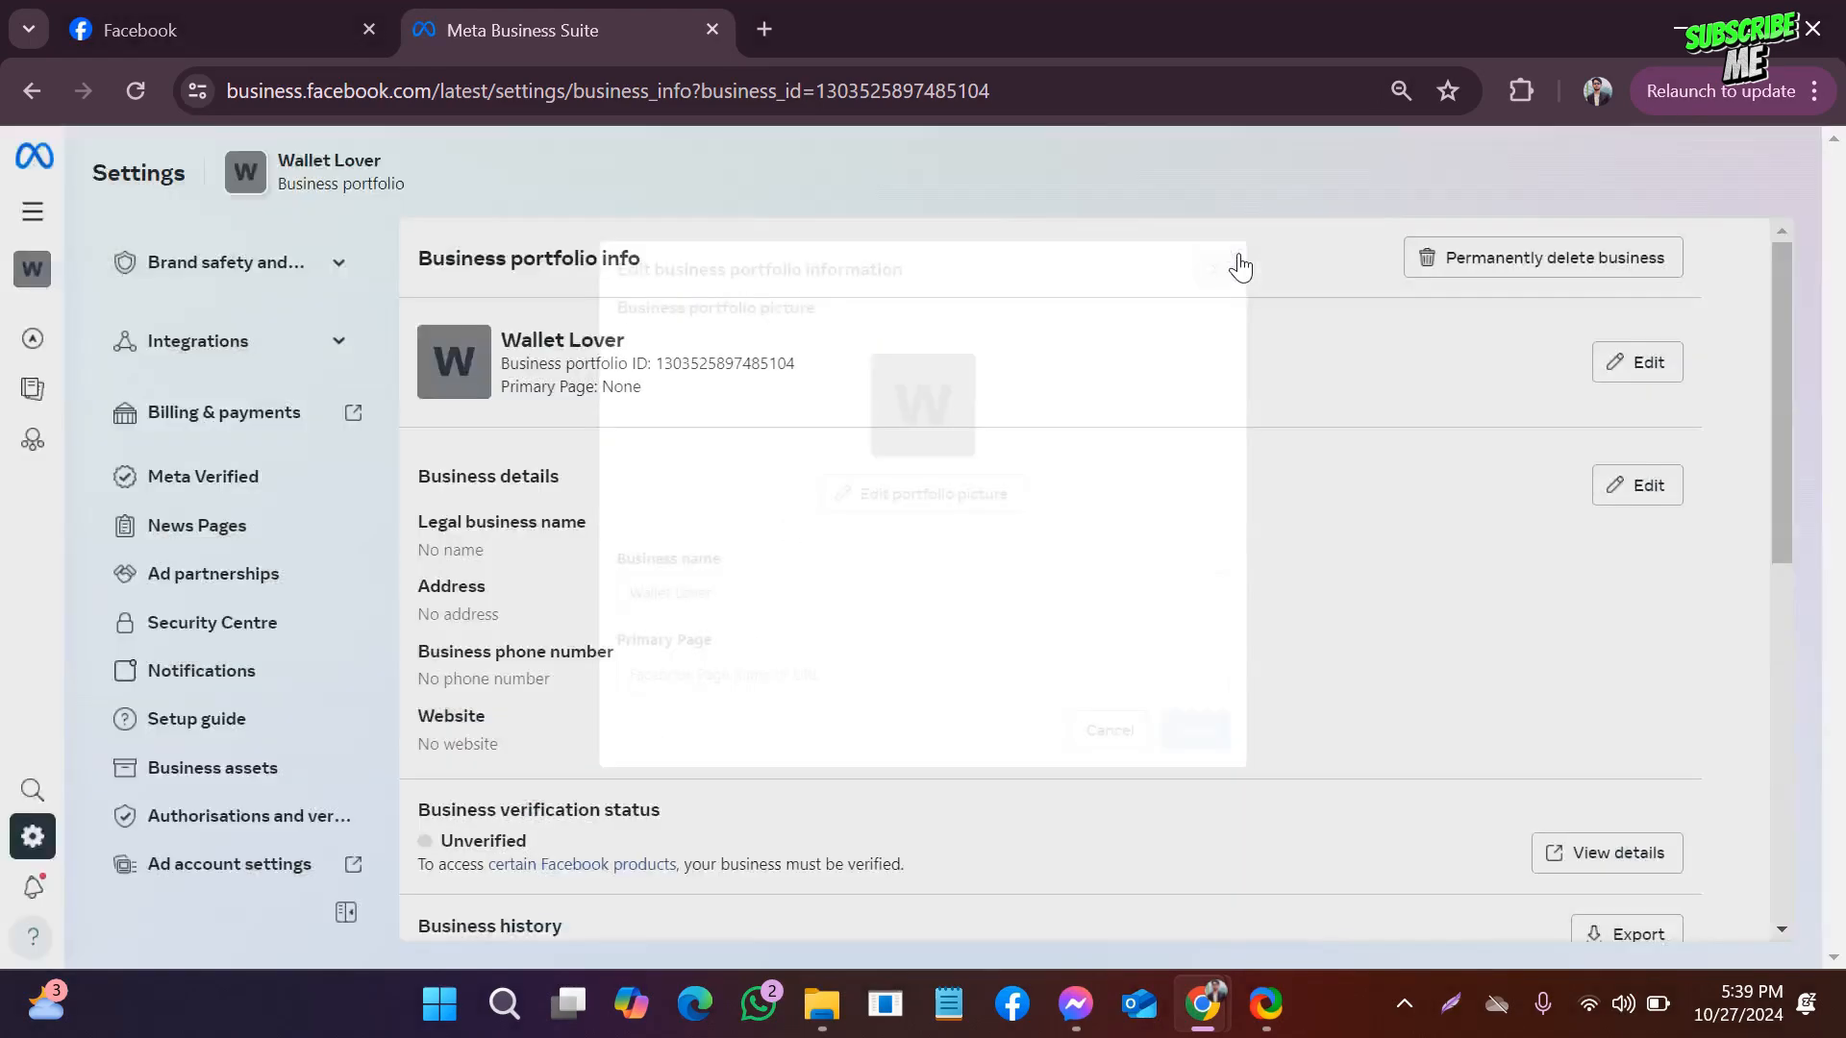
# Open the People settings under Users, and view the business portfolio switcher before closing it.
pyautogui.scroll(10, 306, 332)
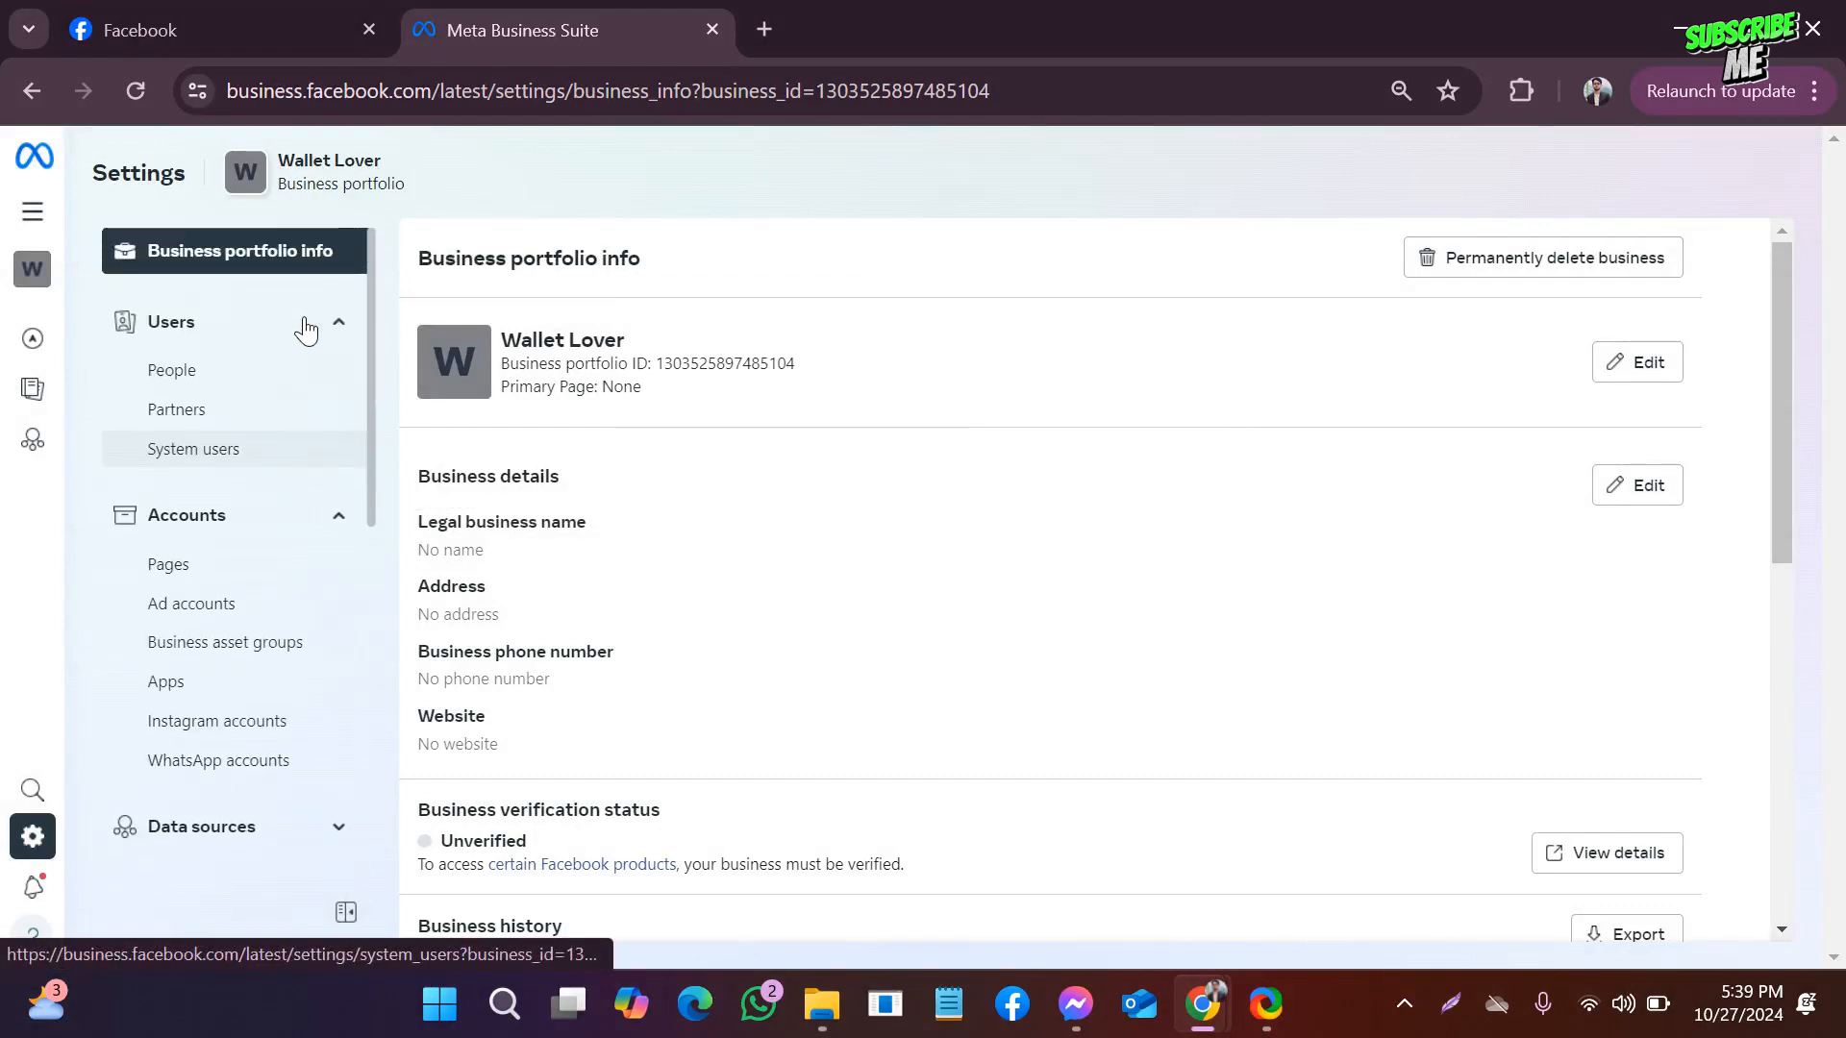
pyautogui.click(335, 322)
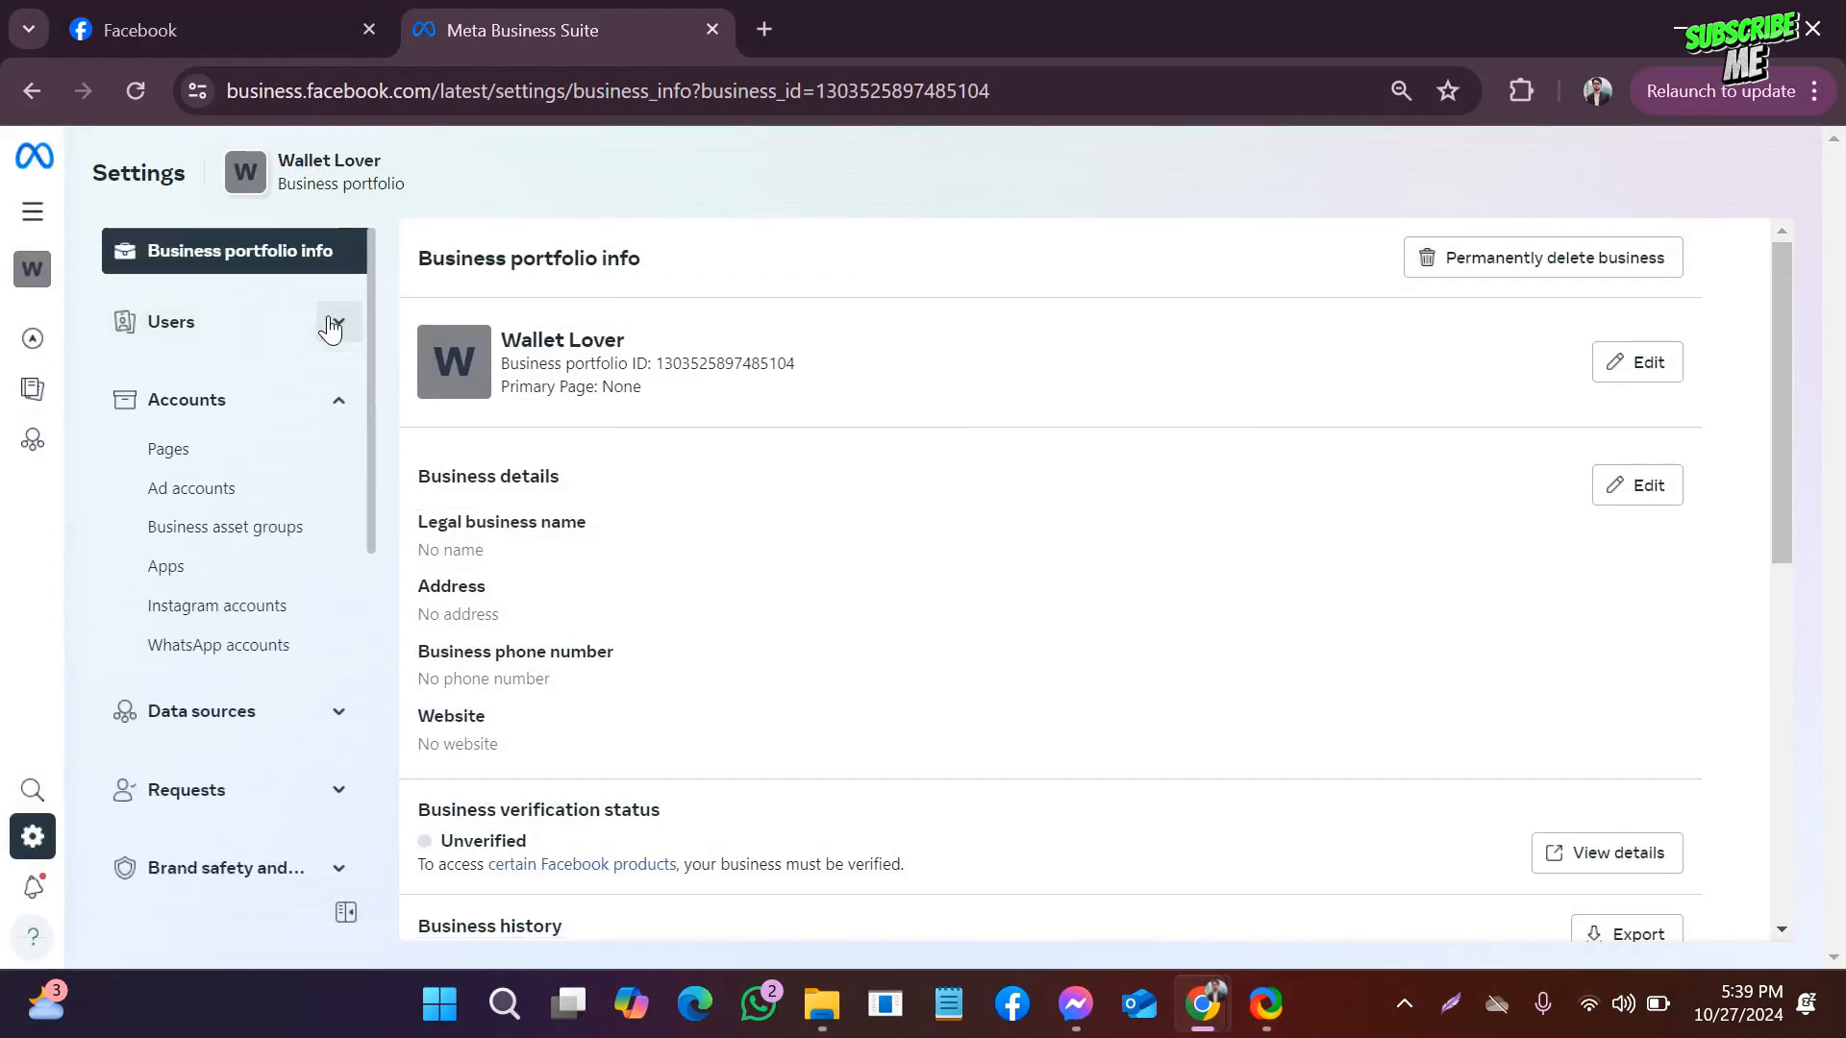
pyautogui.click(332, 325)
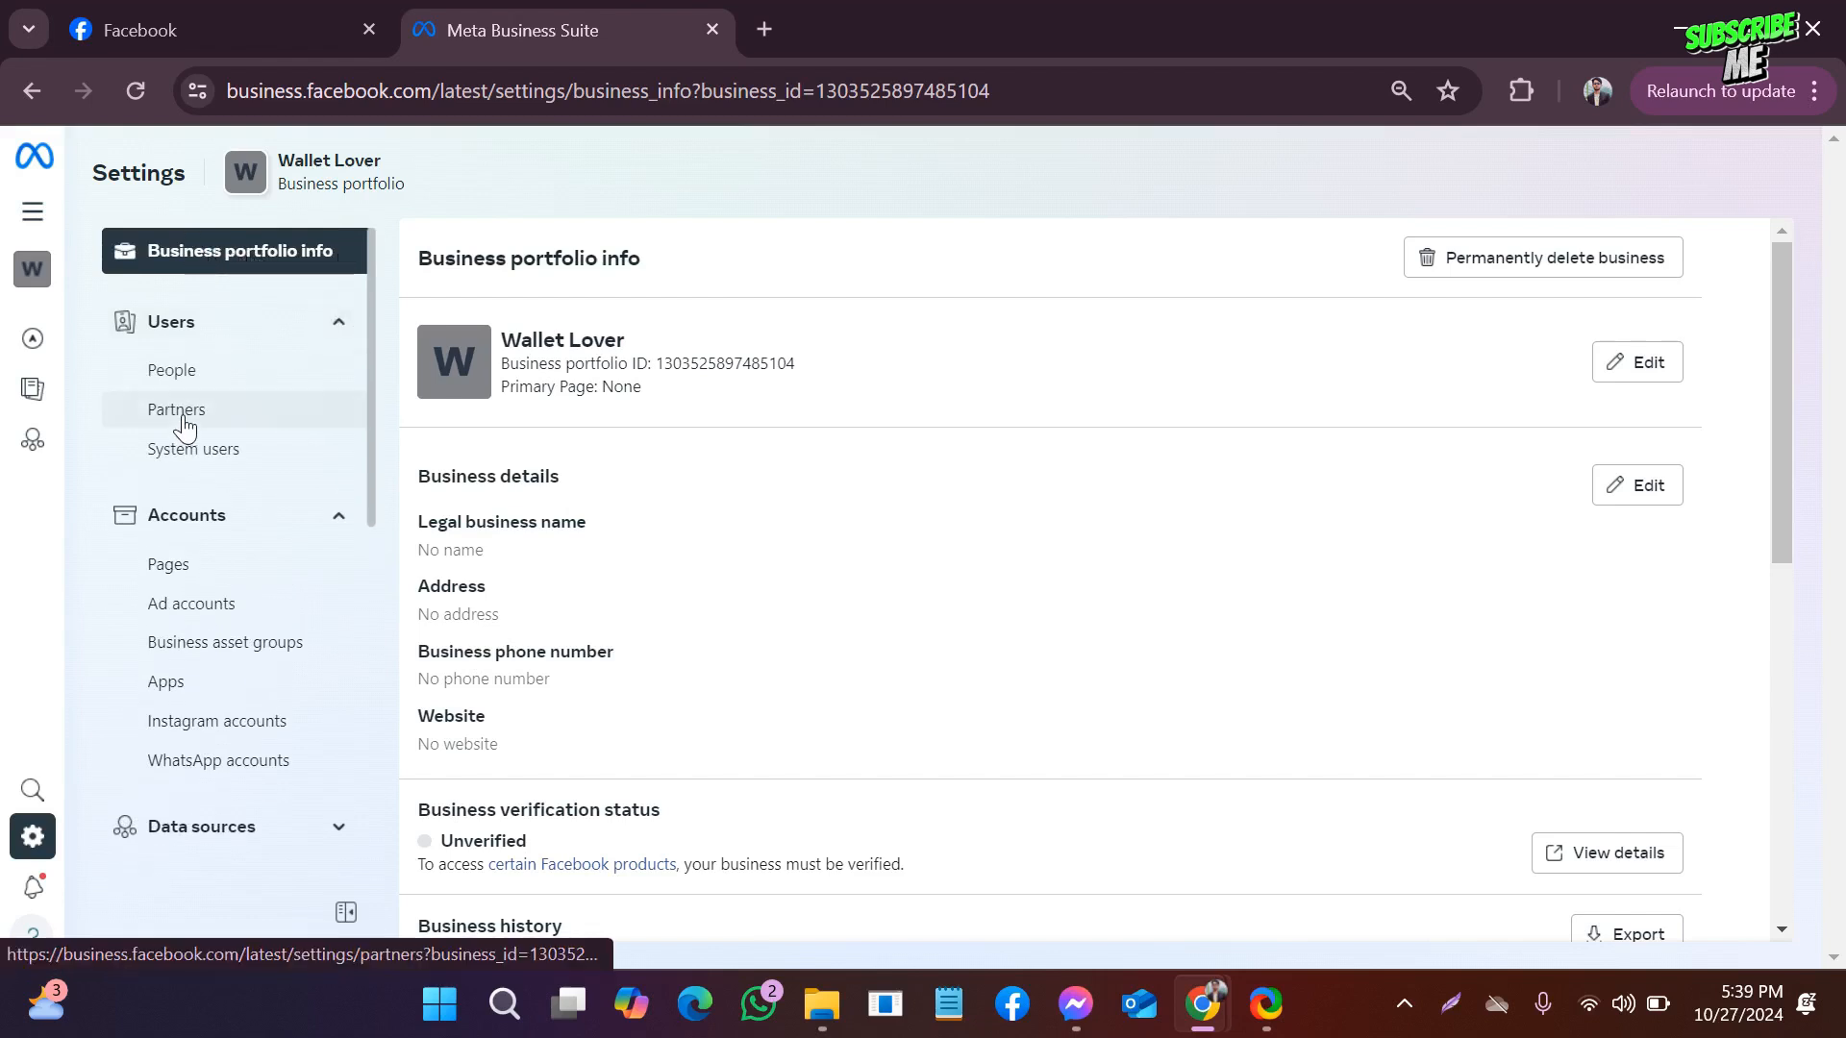
pyautogui.click(246, 388)
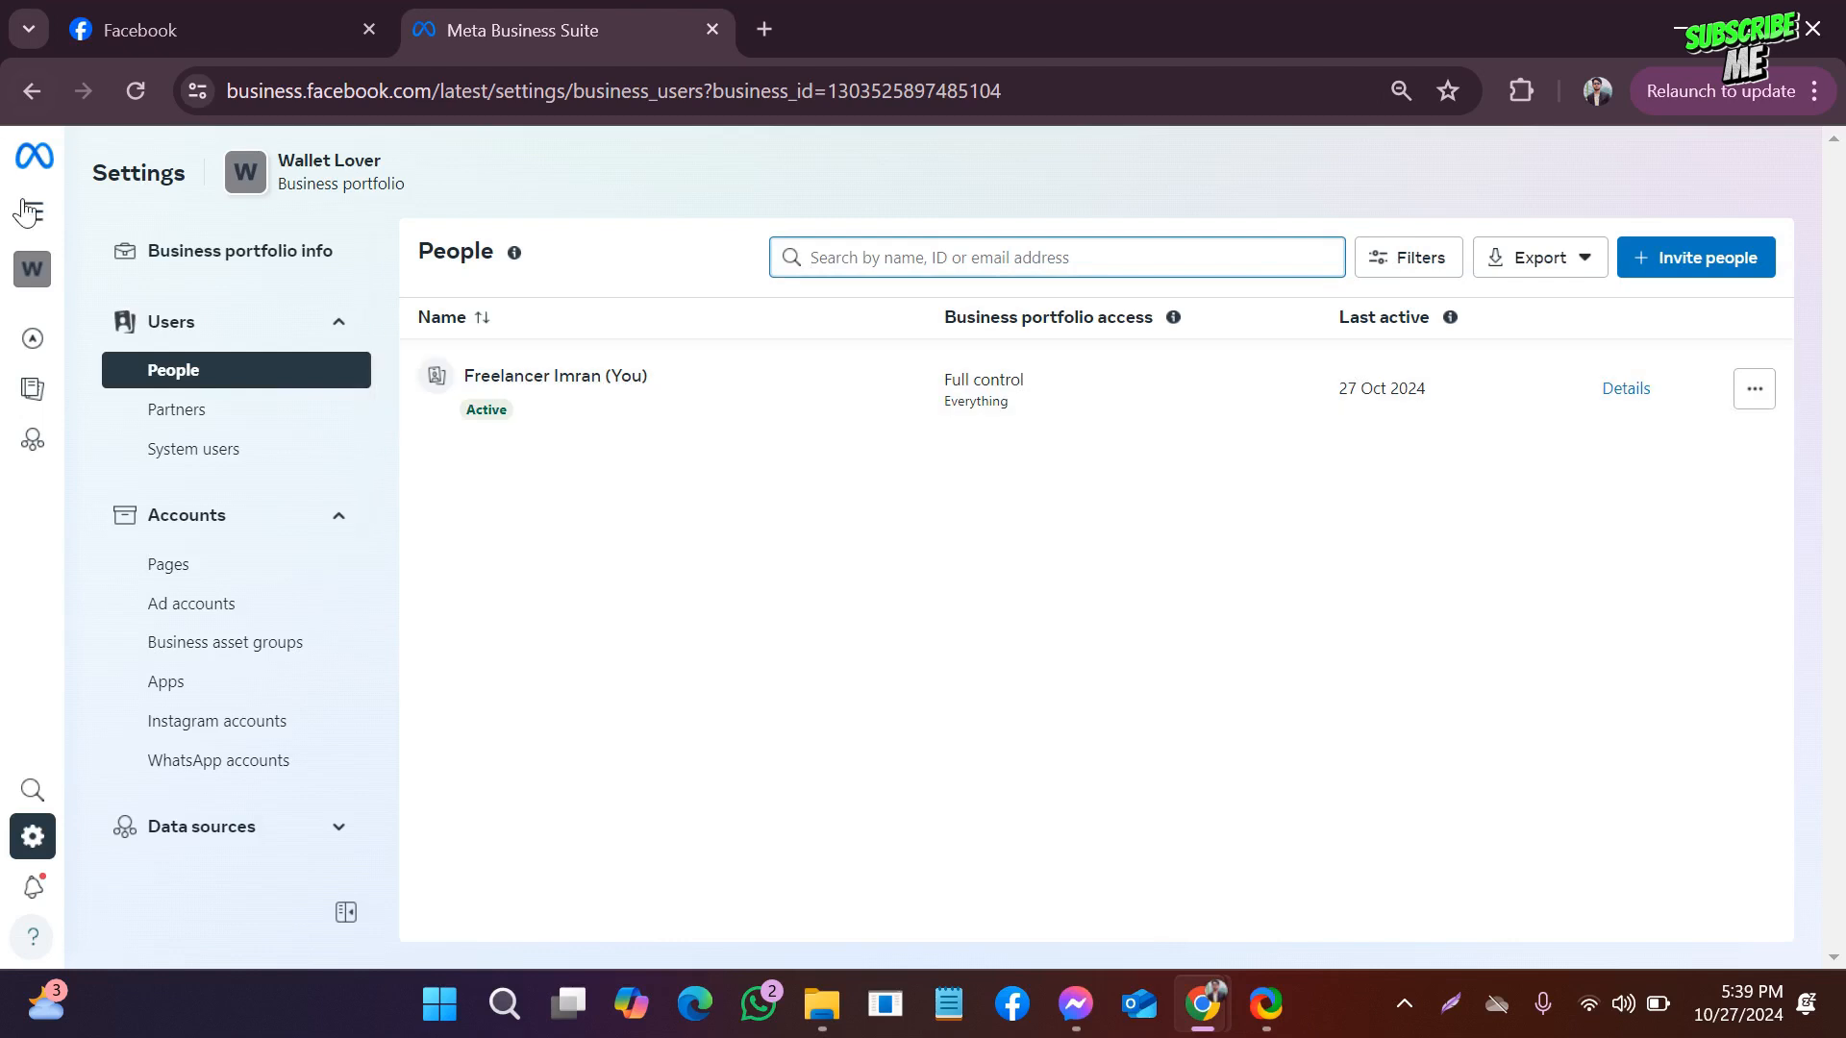
pyautogui.moveTo(33, 213)
pyautogui.click(185, 269)
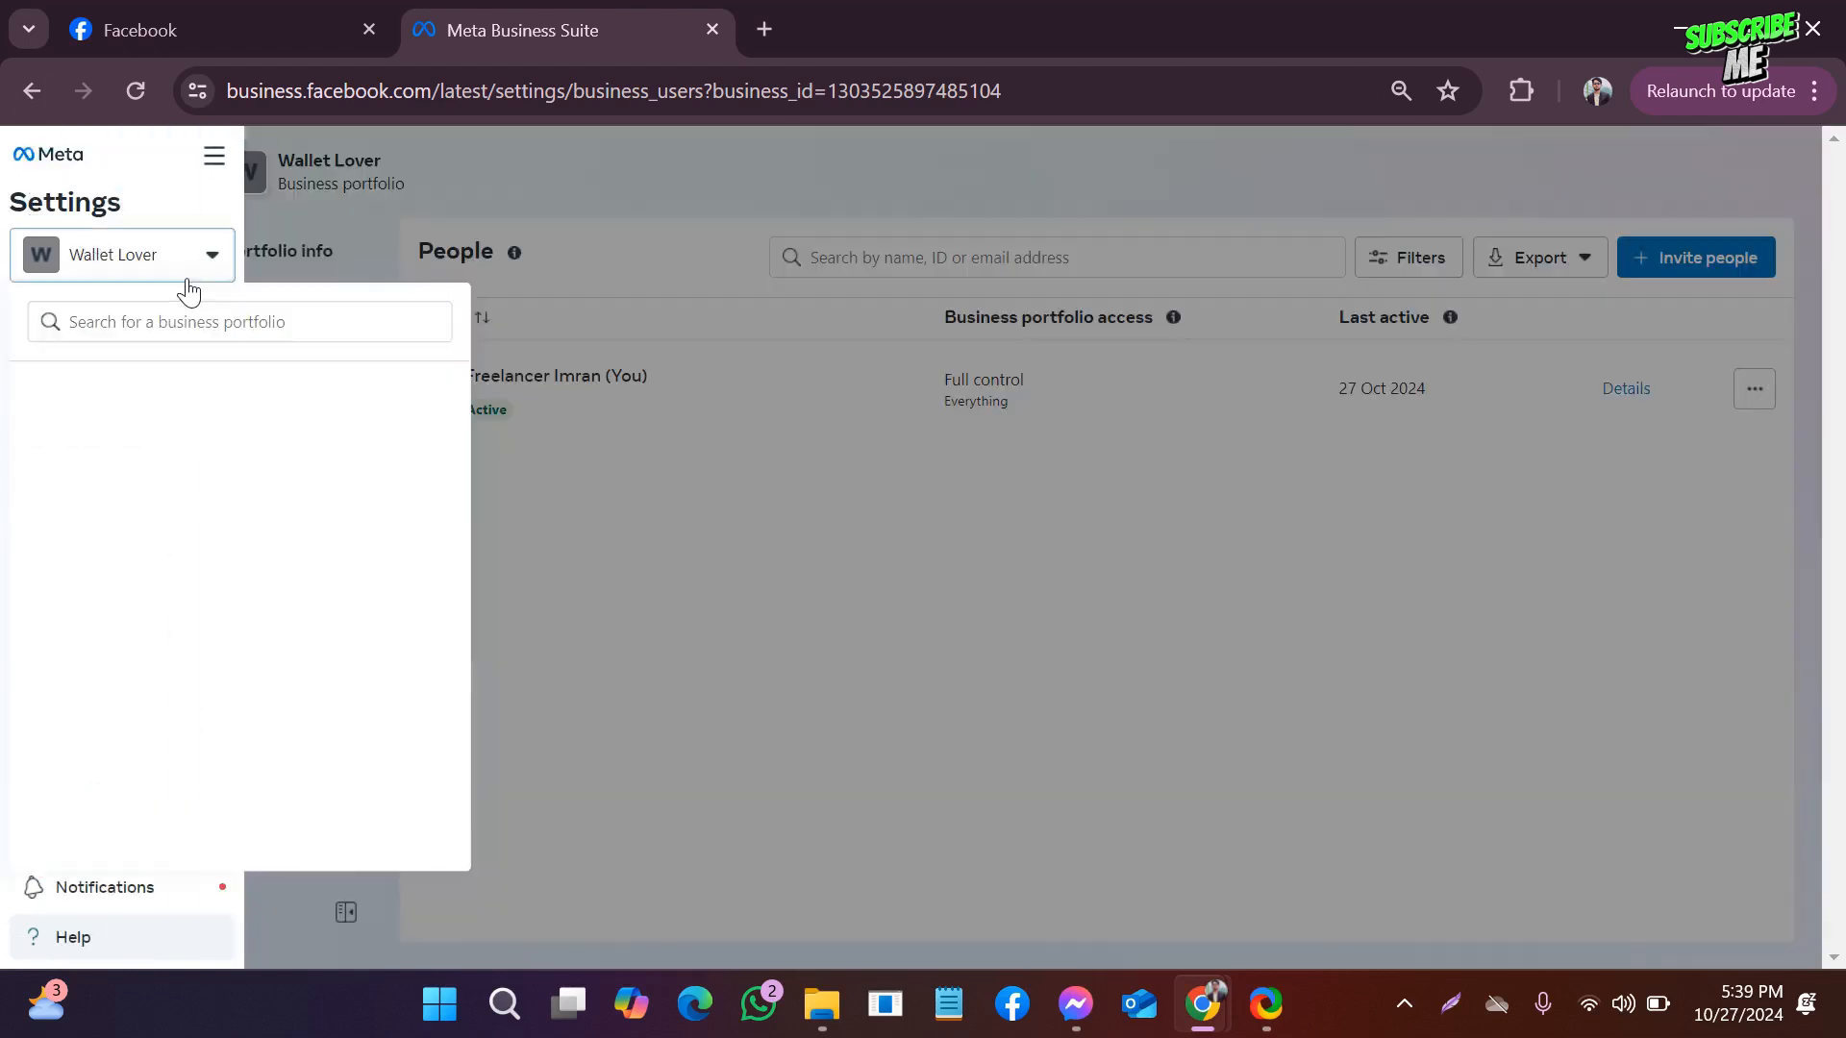
pyautogui.click(867, 502)
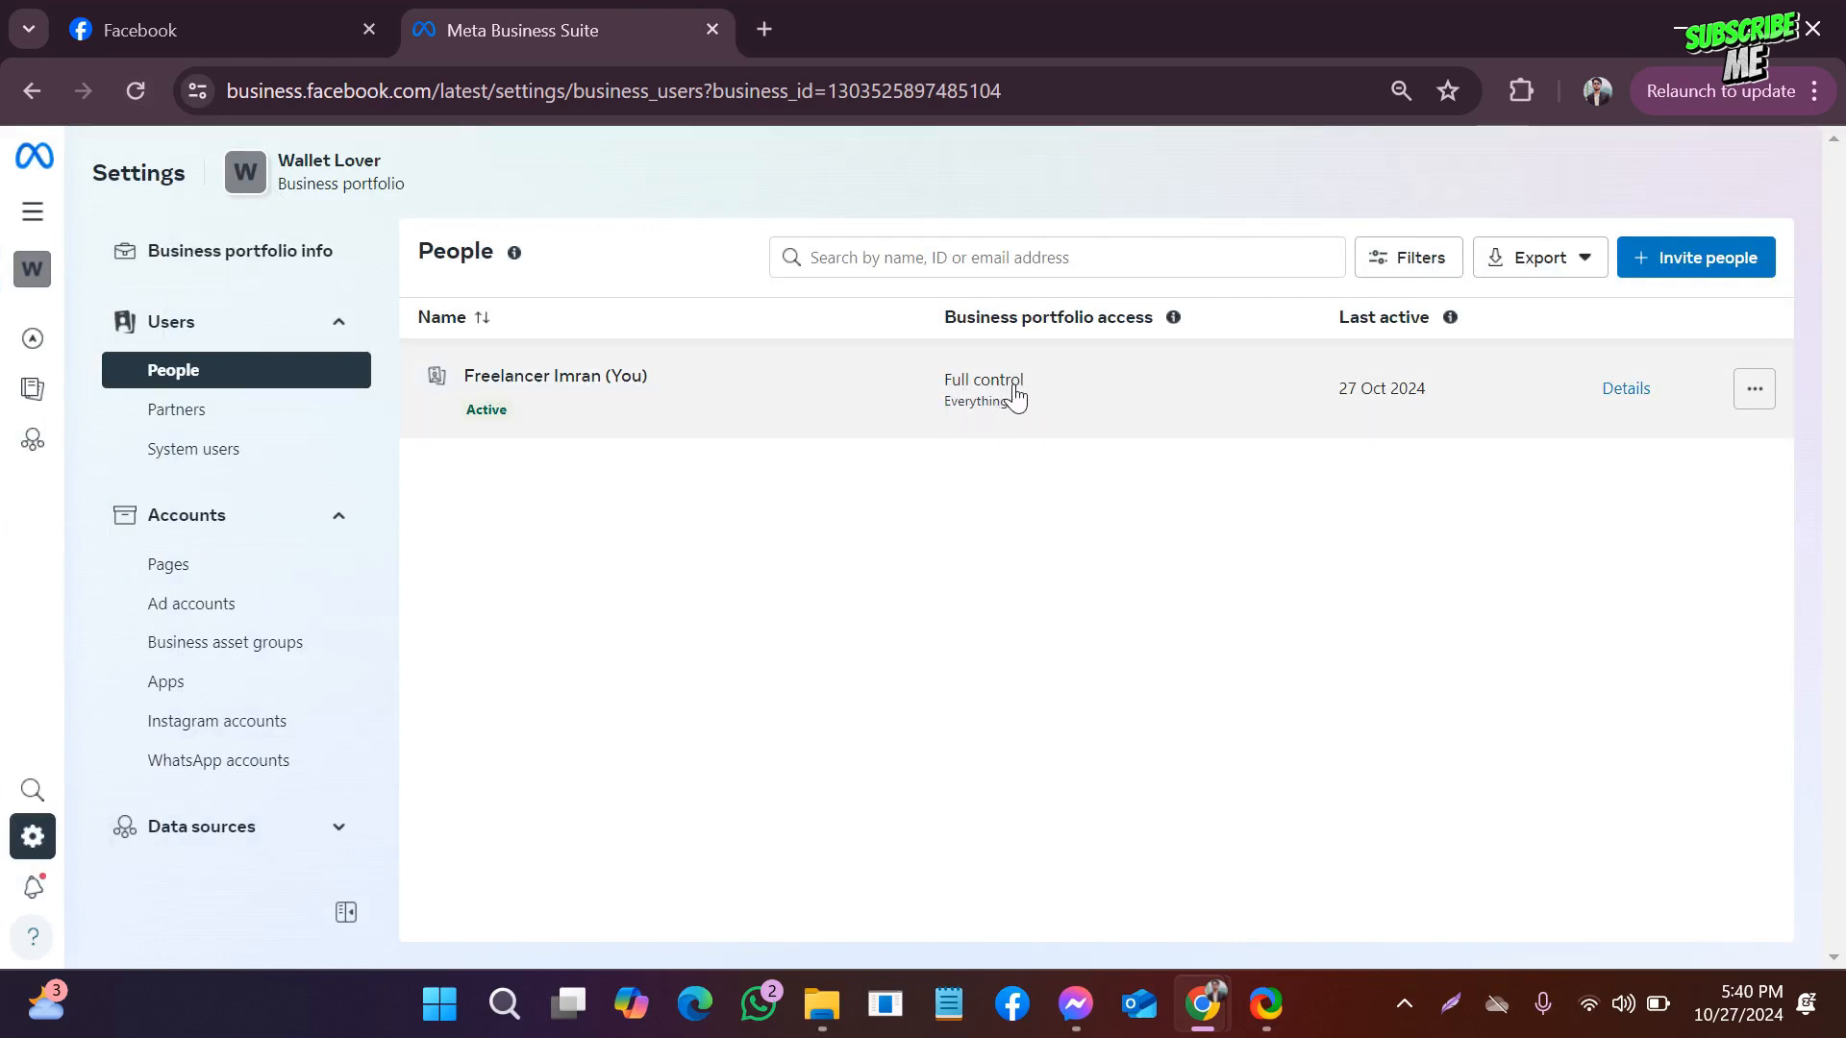
# Open the Partners settings and bring up the Partner business ID entry for a new partner to assign assets to.
pyautogui.click(224, 420)
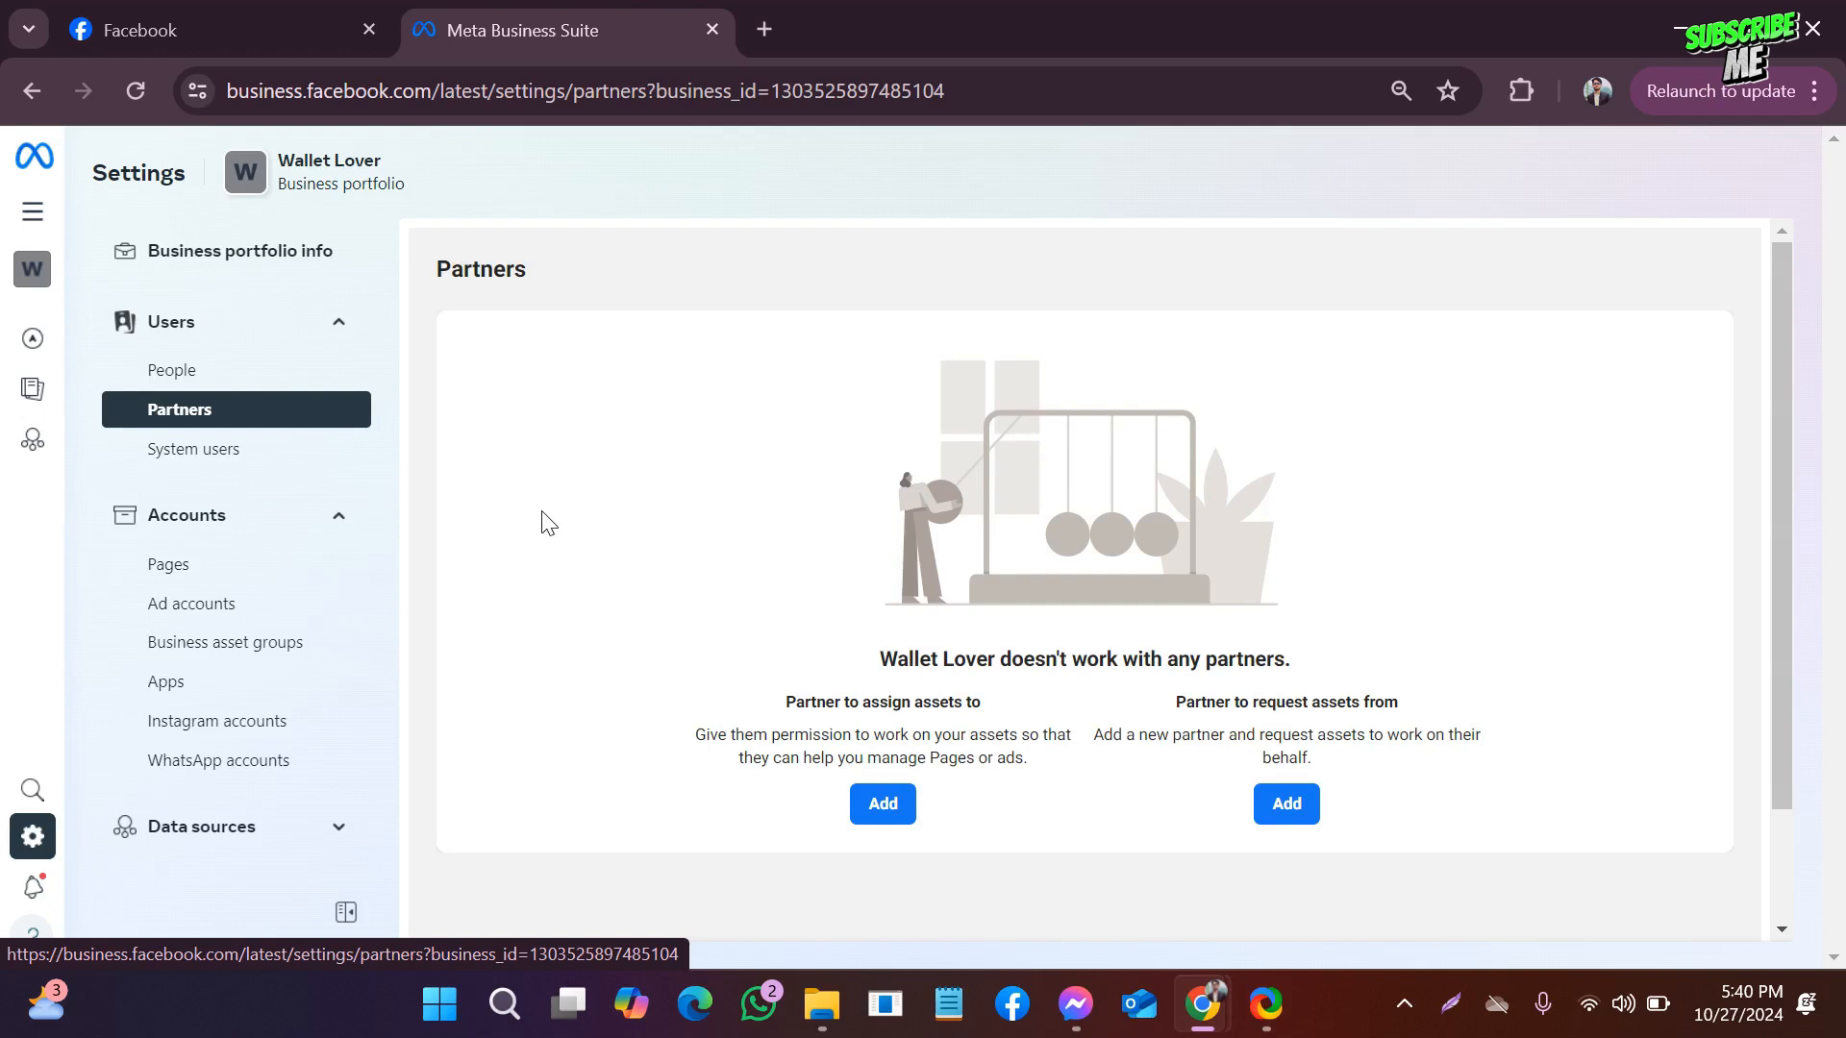
pyautogui.click(880, 803)
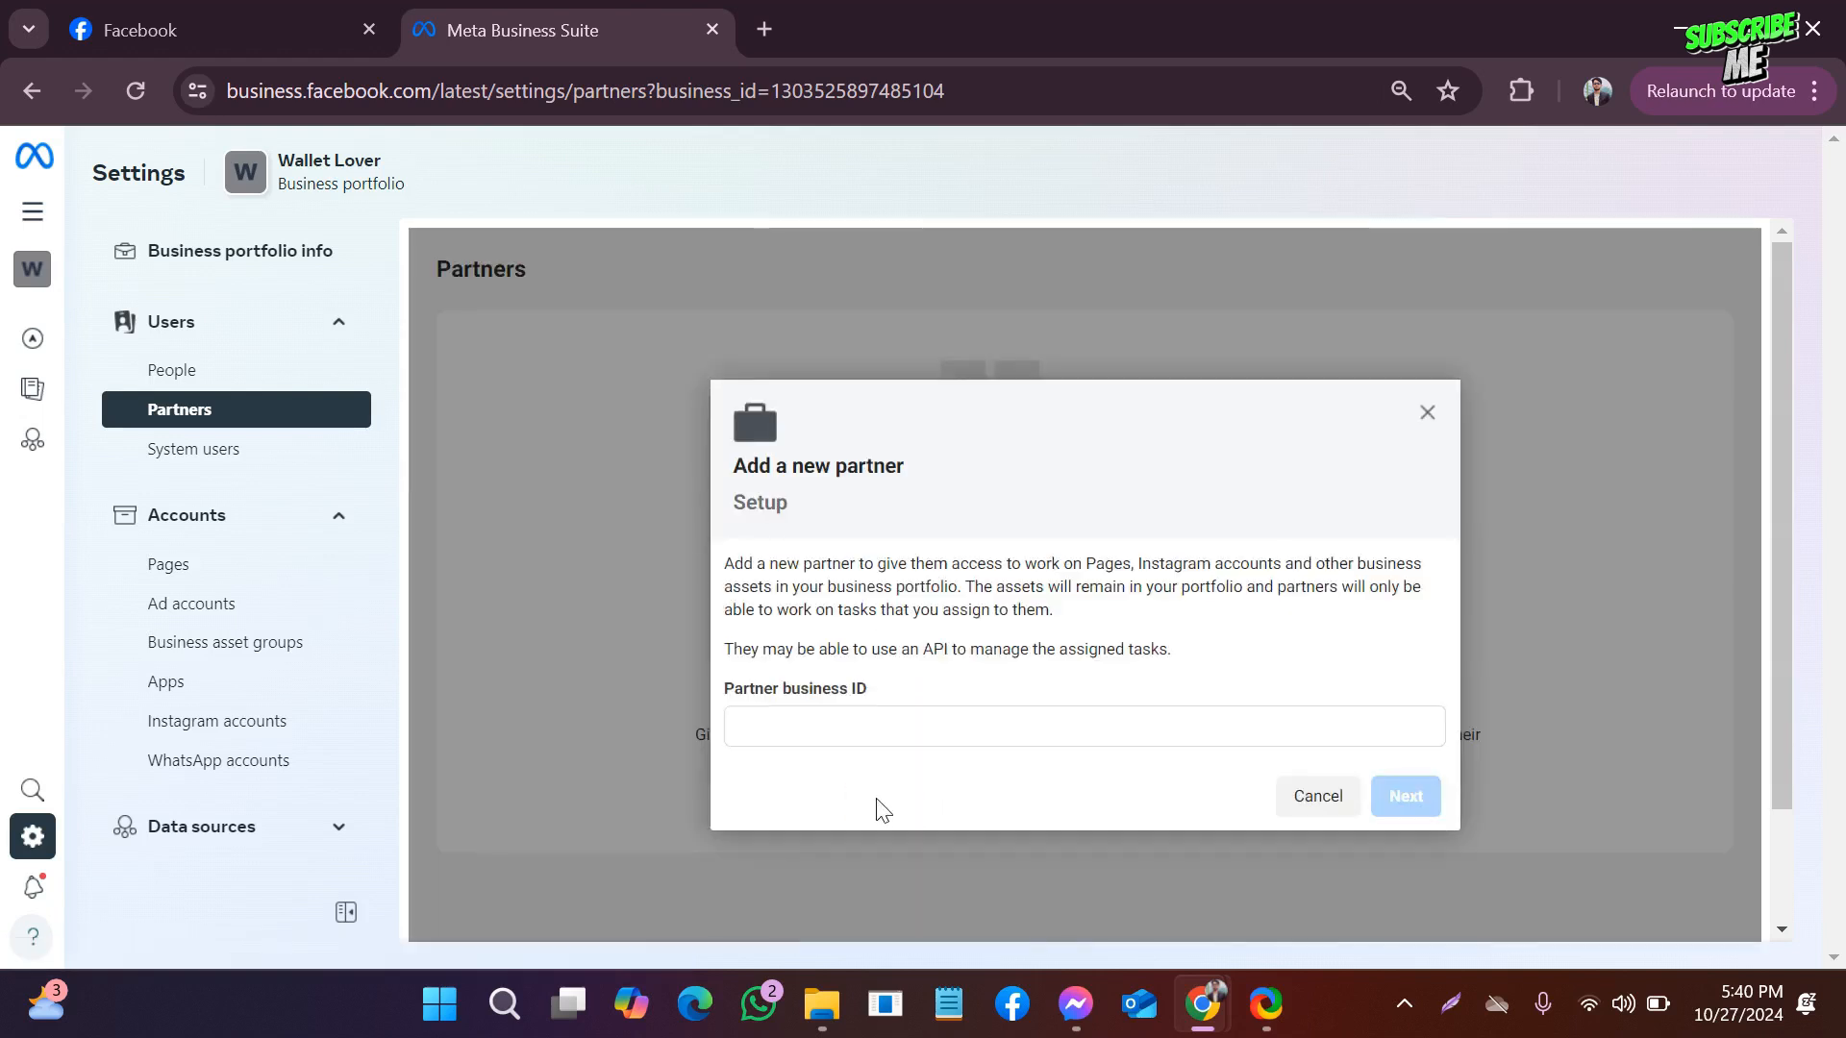
pyautogui.click(843, 730)
pyautogui.moveTo(772, 689); pyautogui.dragTo(893, 689)
pyautogui.click(809, 716)
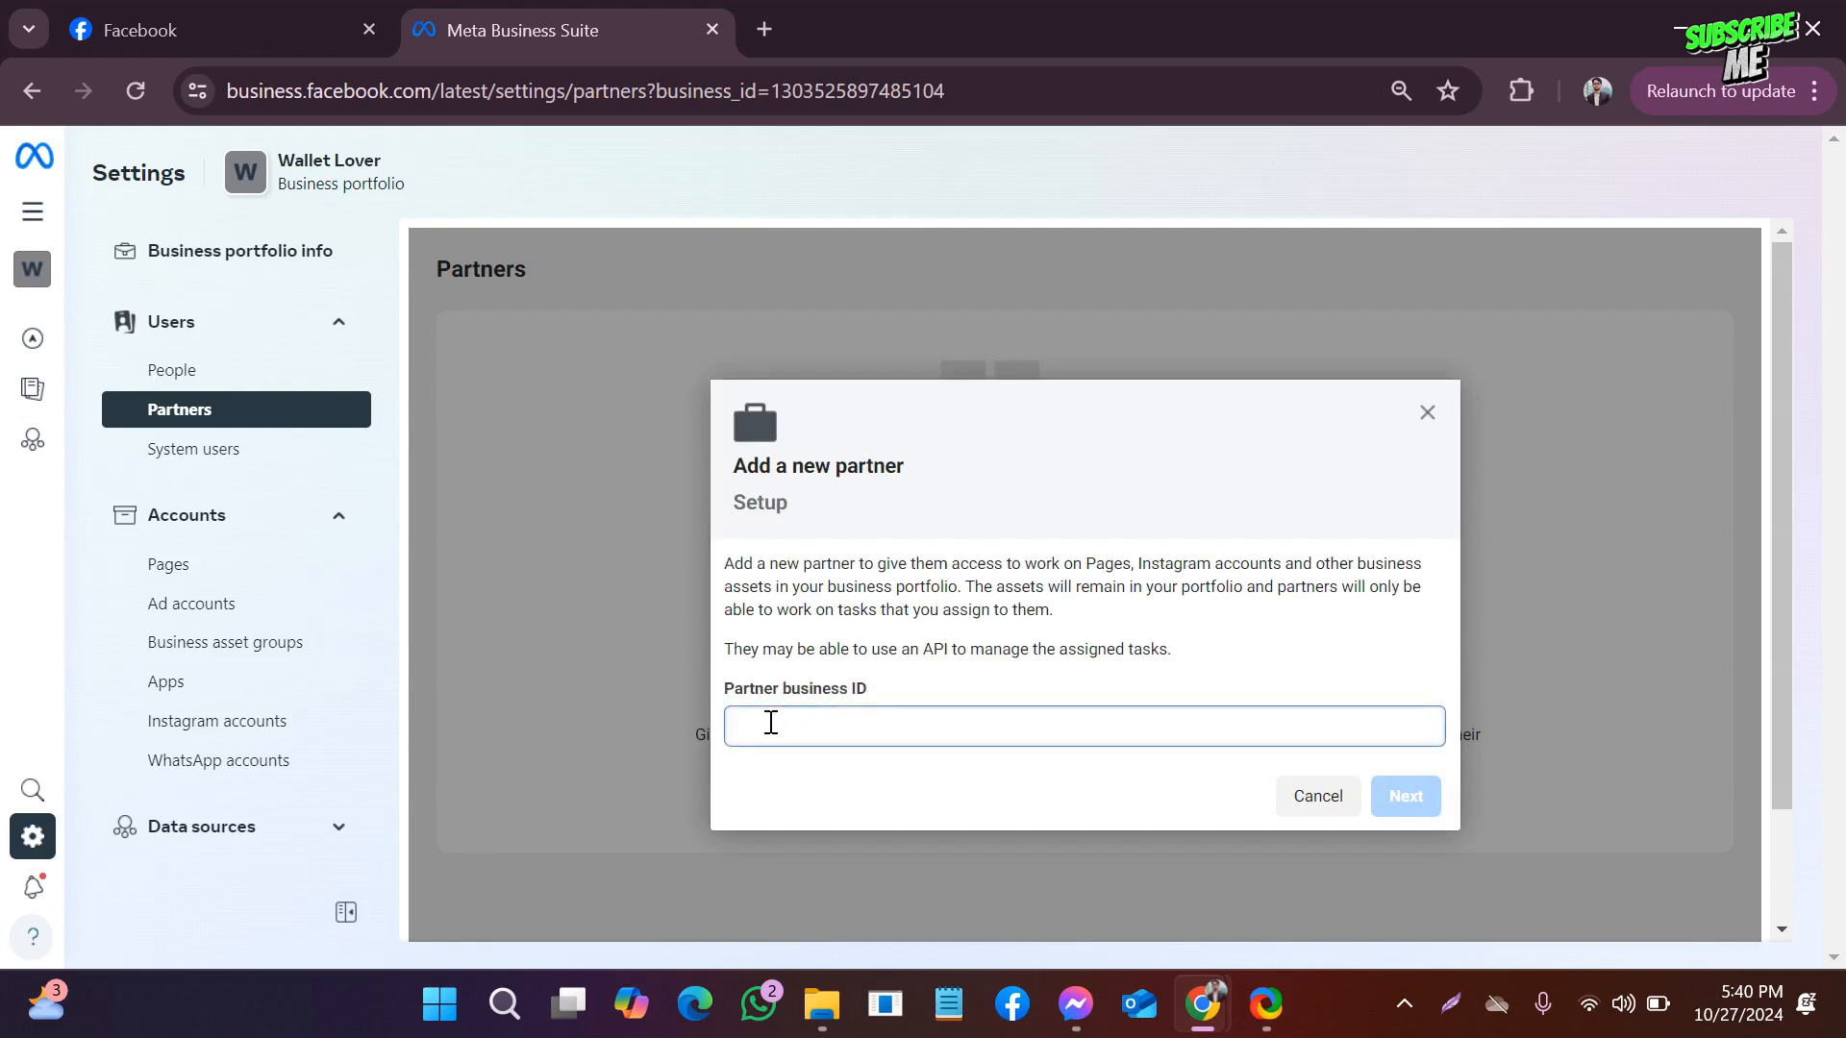
# Open the business portfolio info and highlight the business portfolio ID.
pyautogui.click(251, 256)
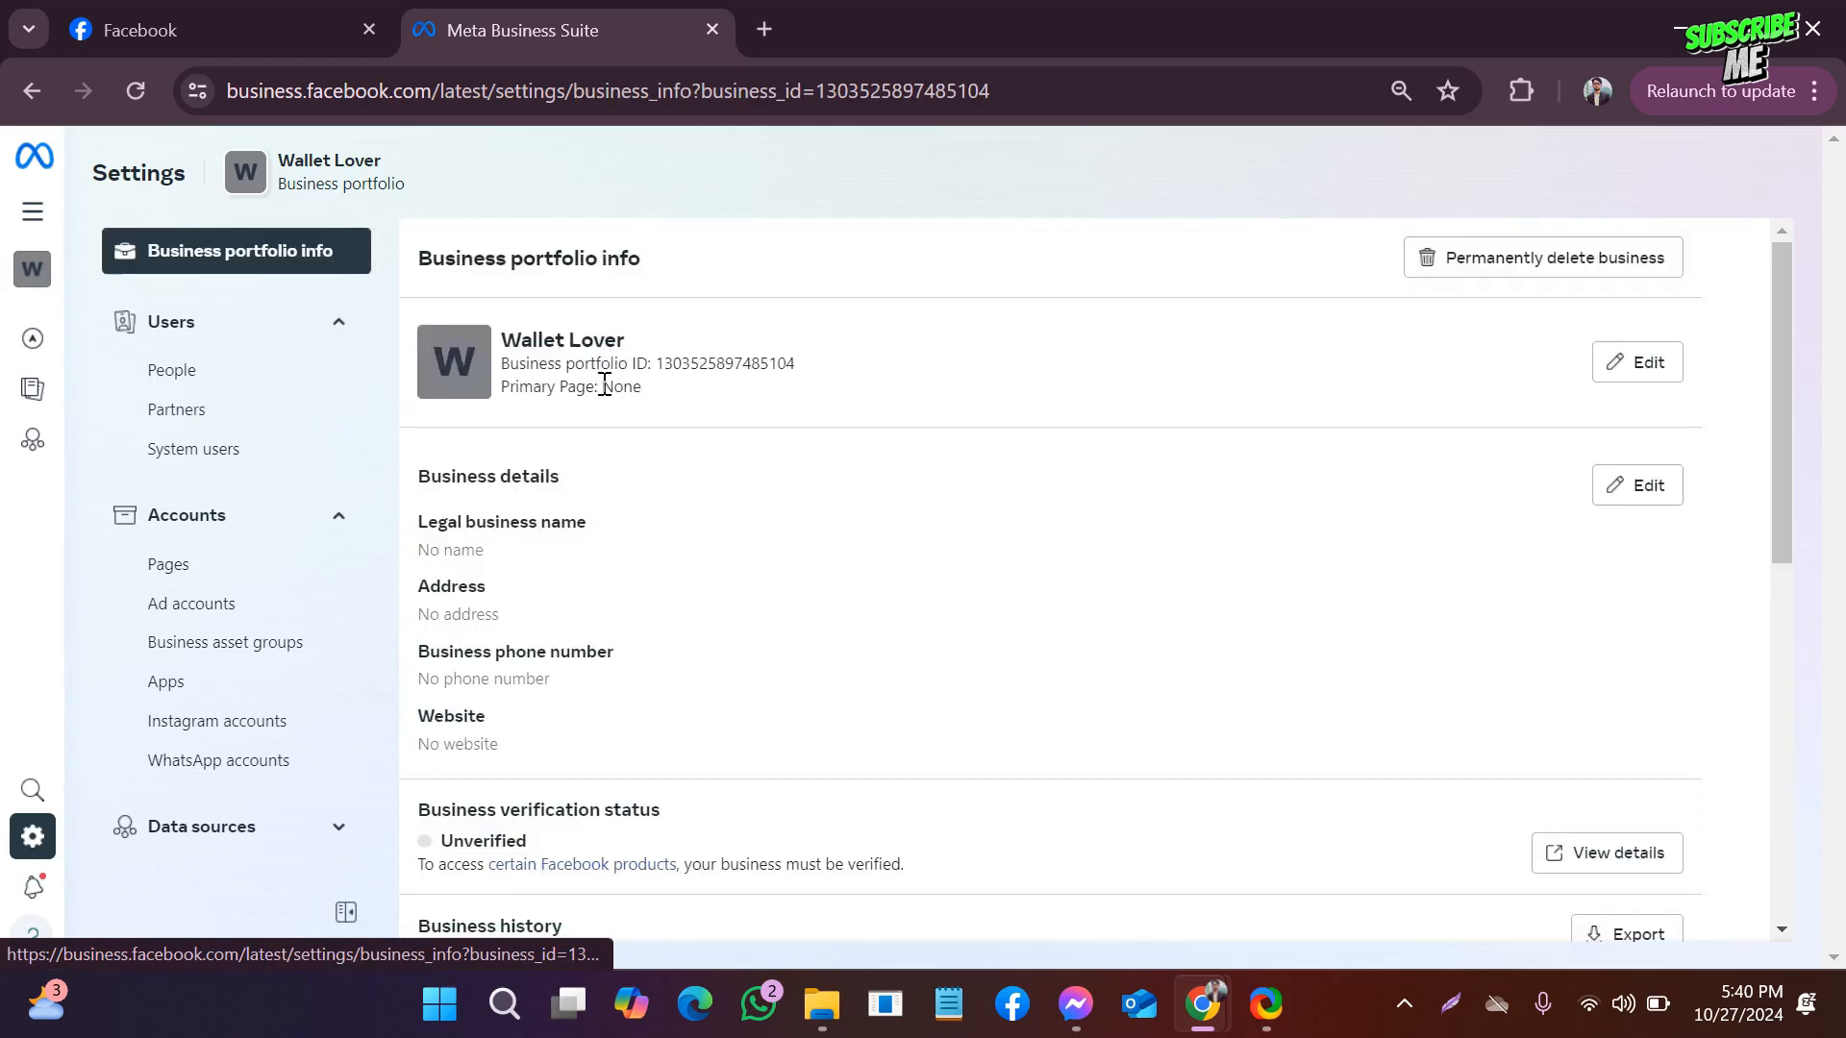
pyautogui.moveTo(795, 369); pyautogui.dragTo(657, 375)
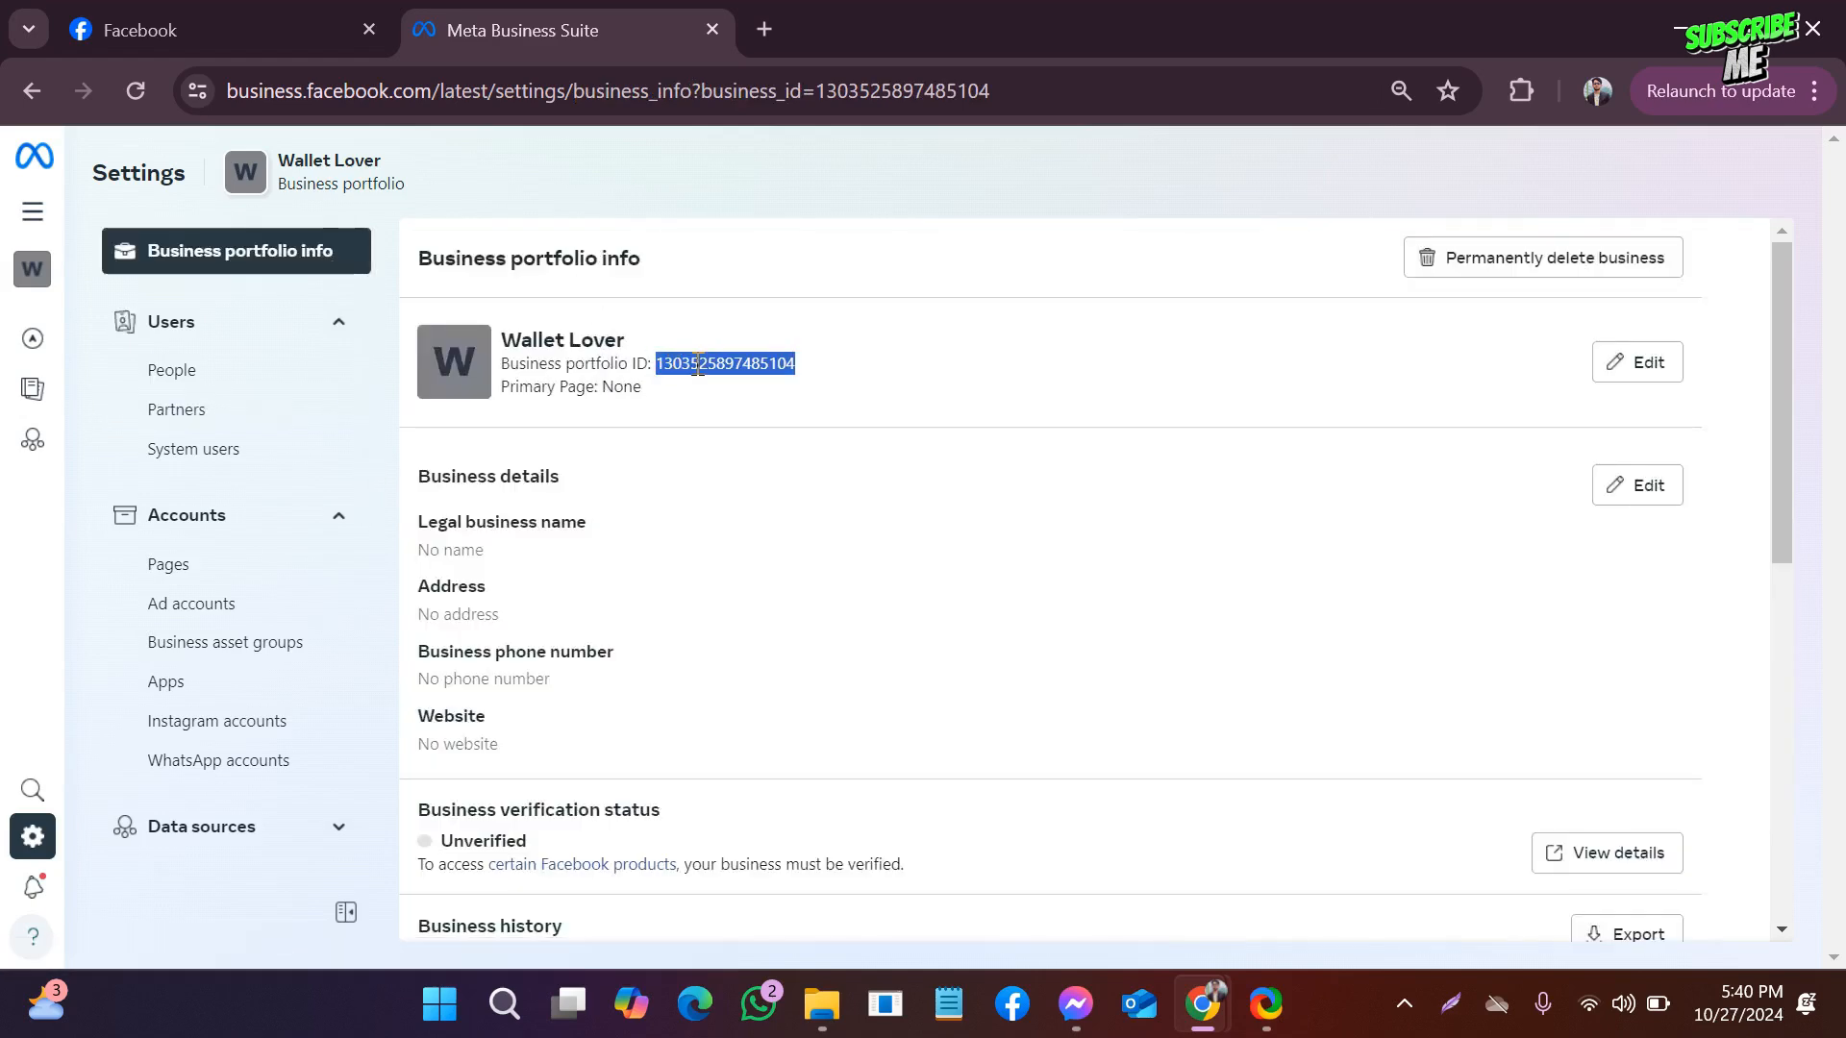
# Return to Partners, review the form for adding a partner to assign assets to, and close it without adding one.
pyautogui.click(258, 413)
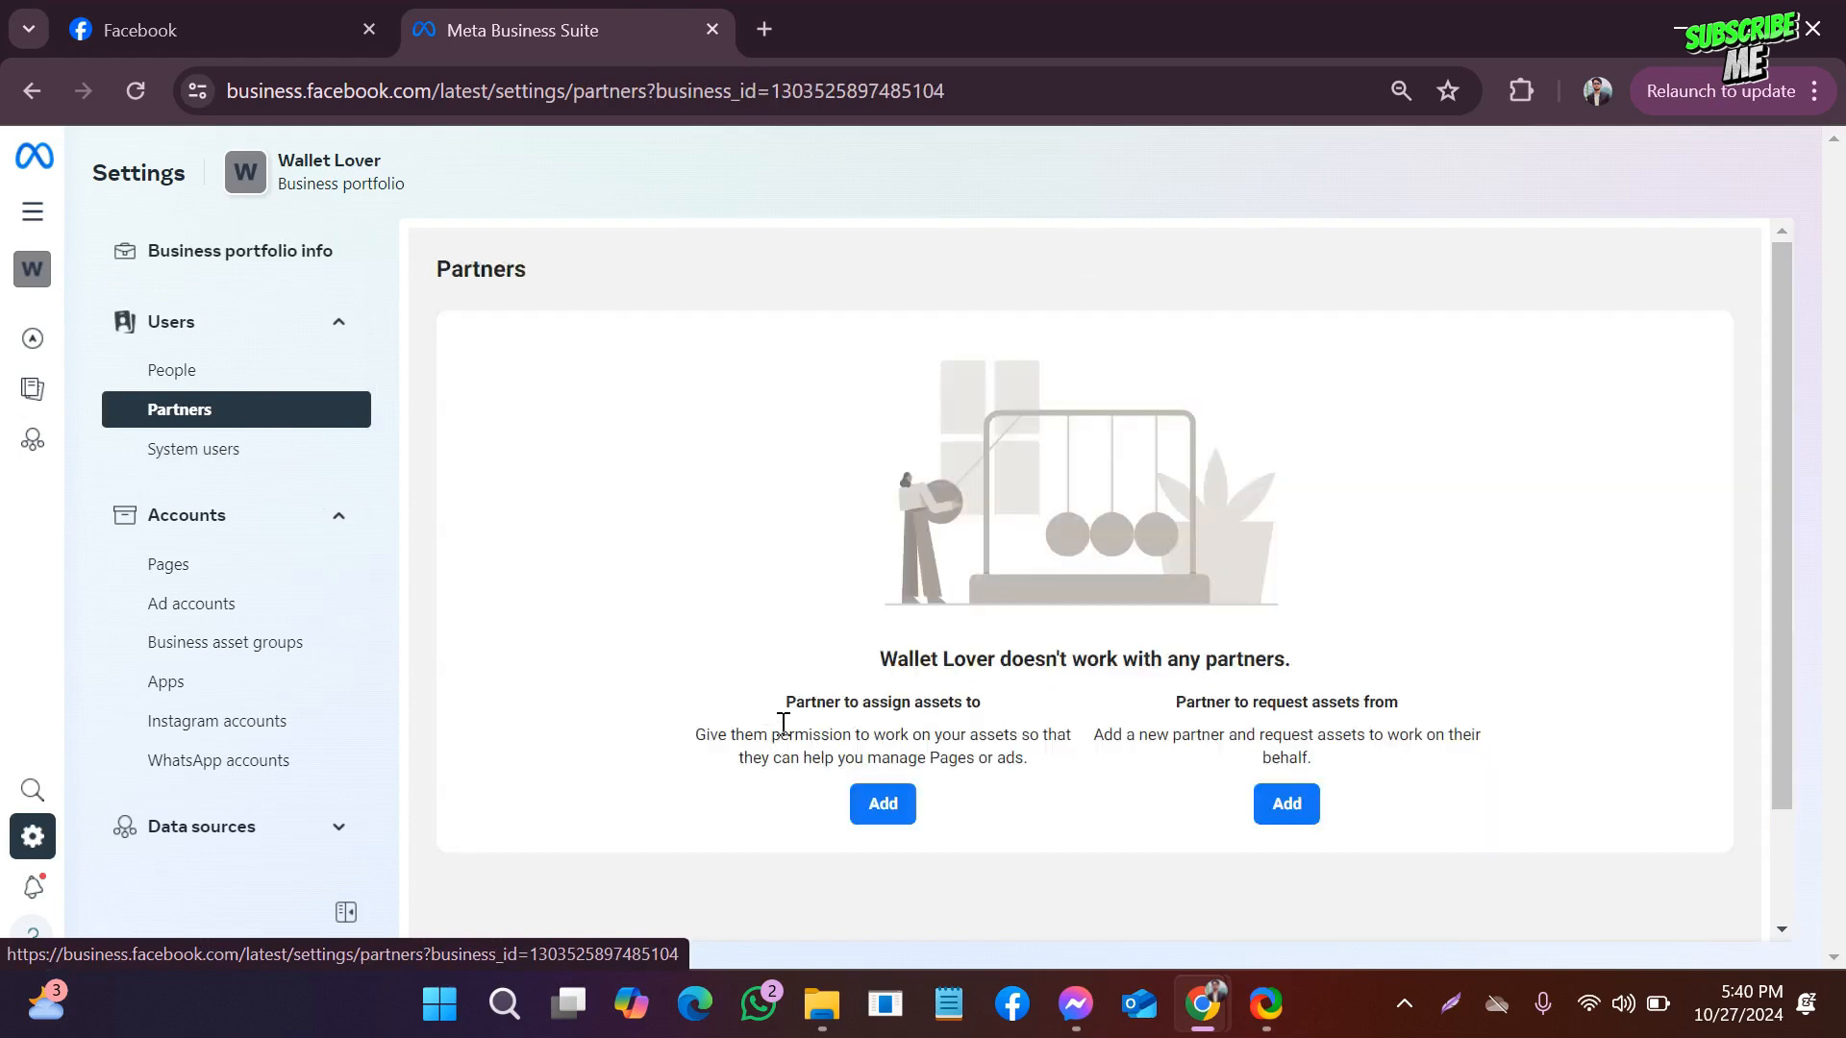
pyautogui.click(882, 804)
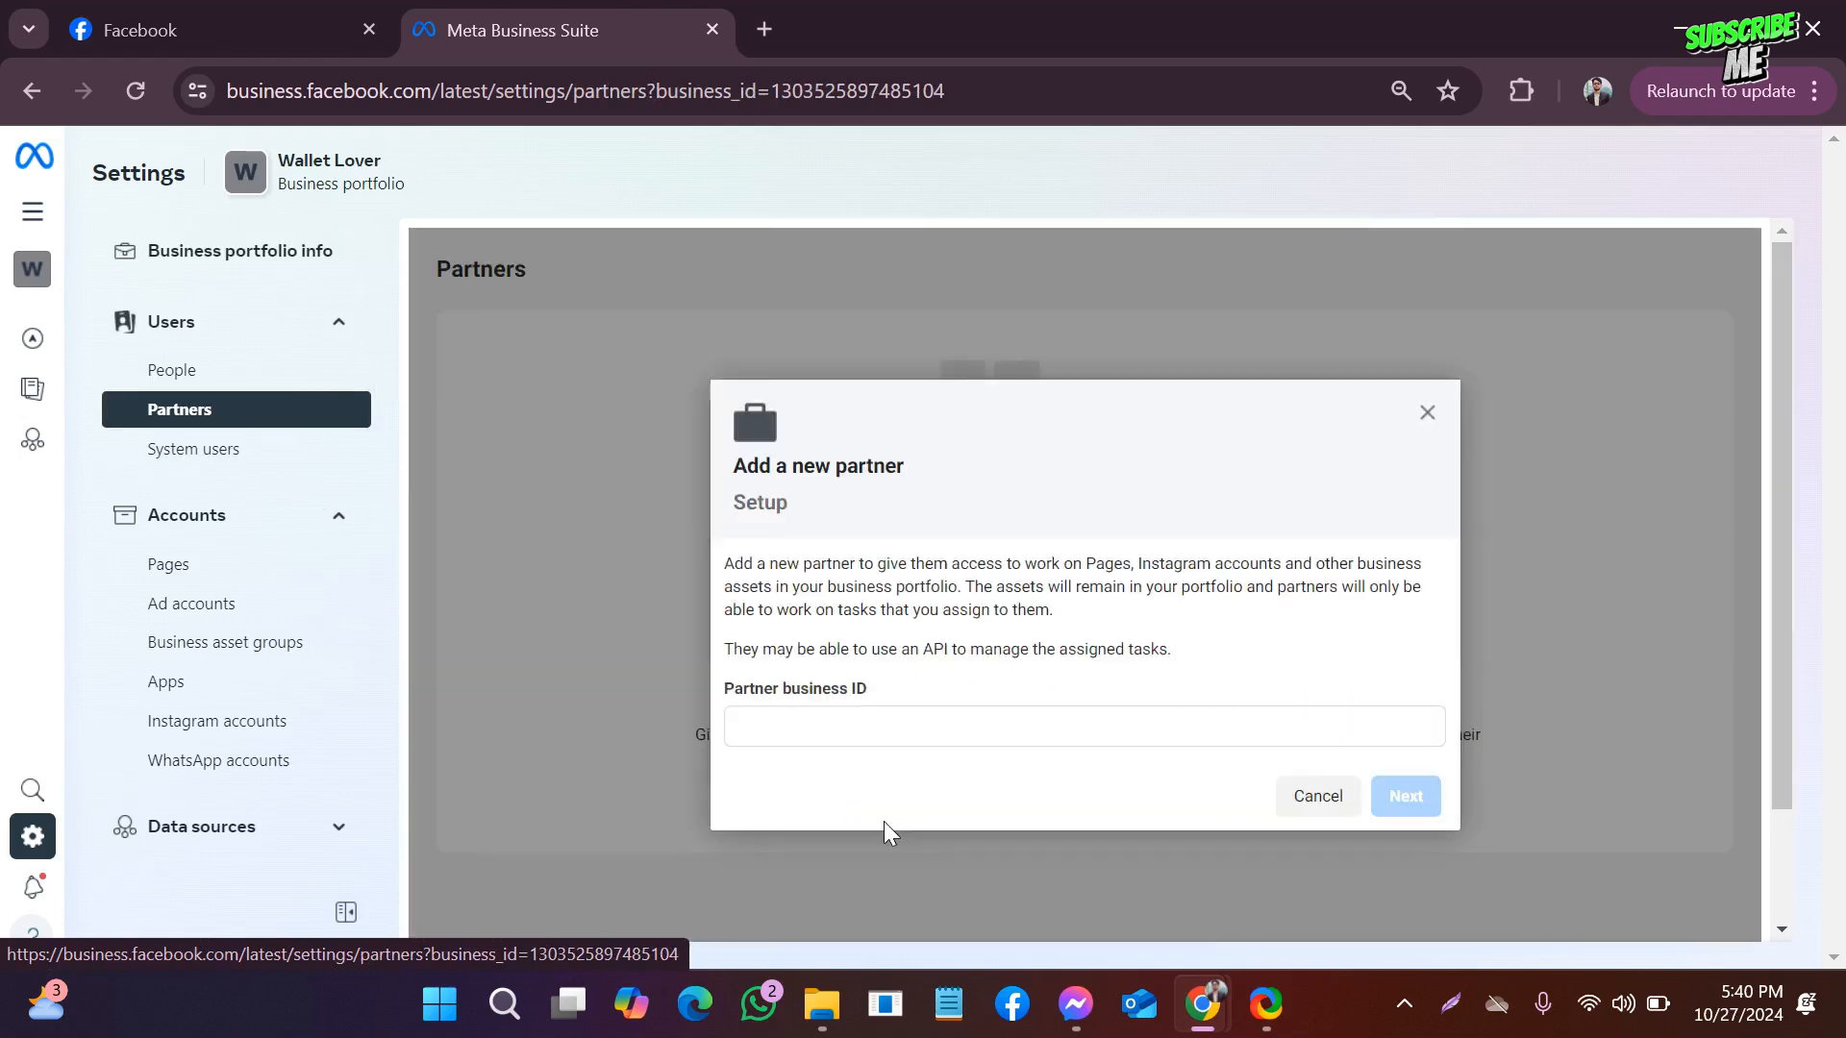
pyautogui.click(794, 725)
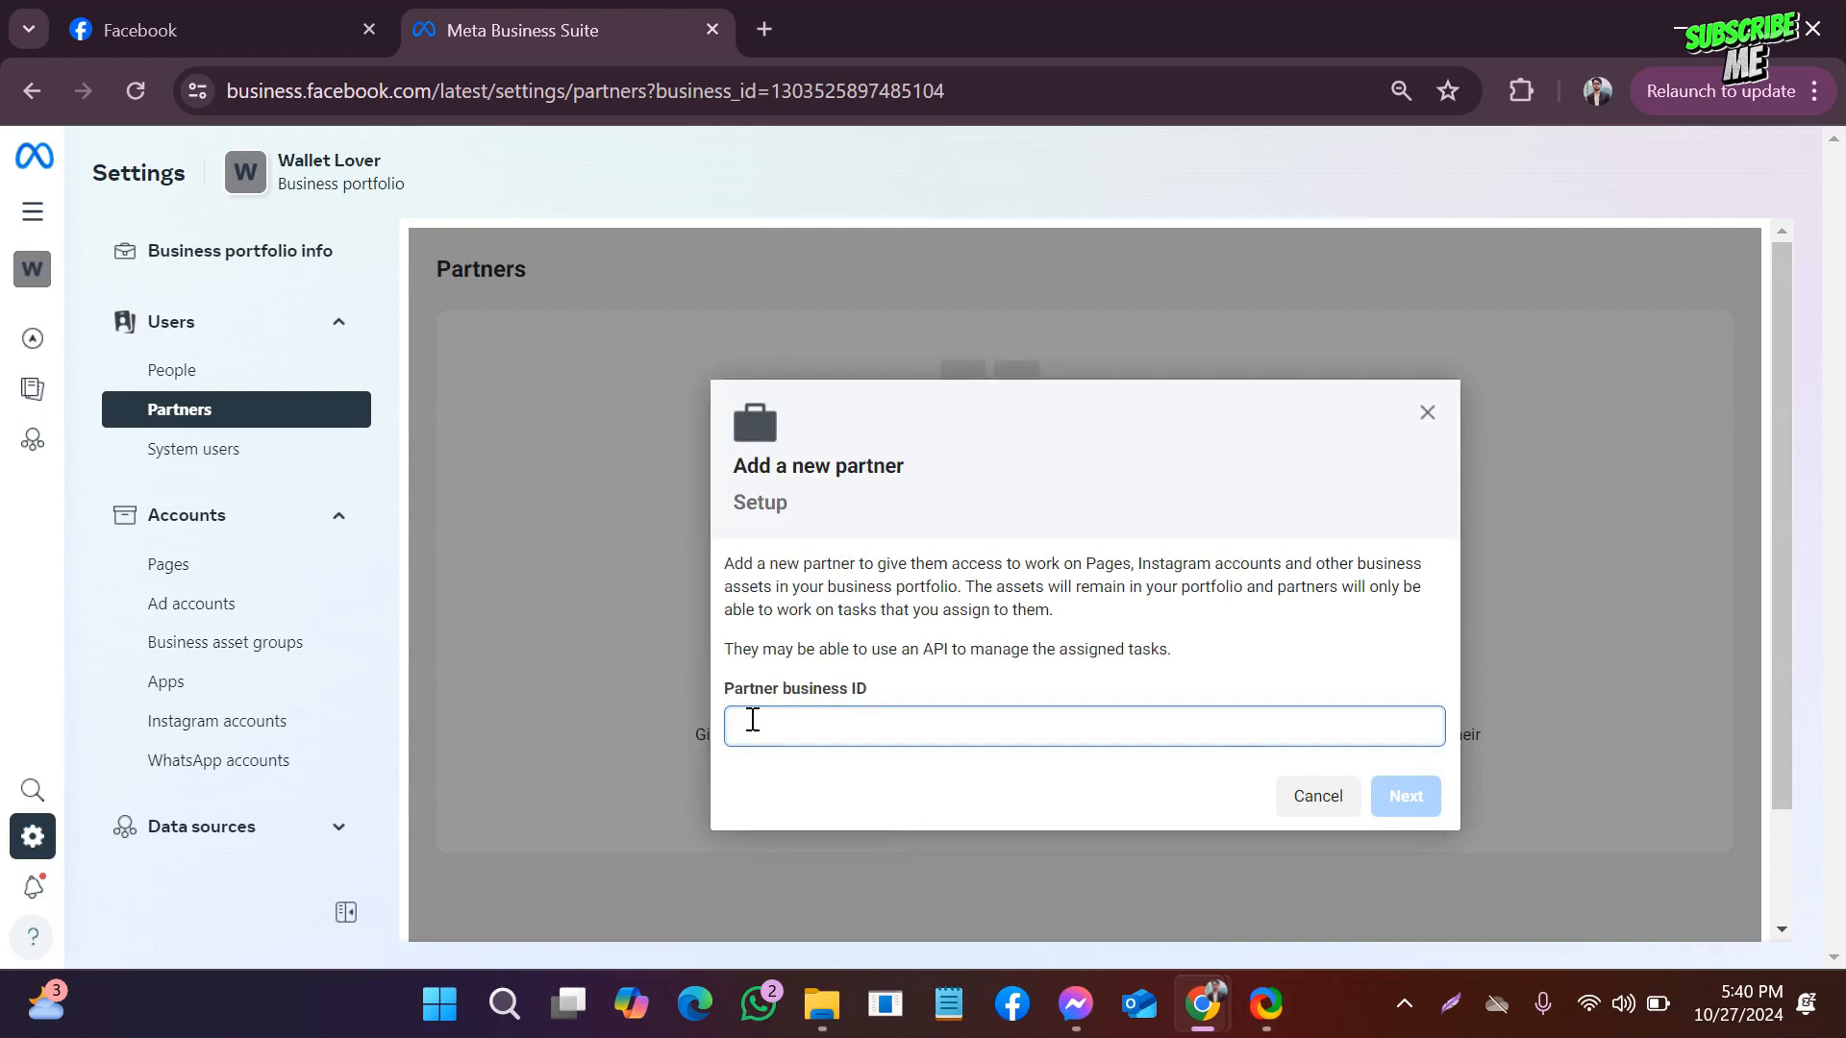
pyautogui.click(1428, 413)
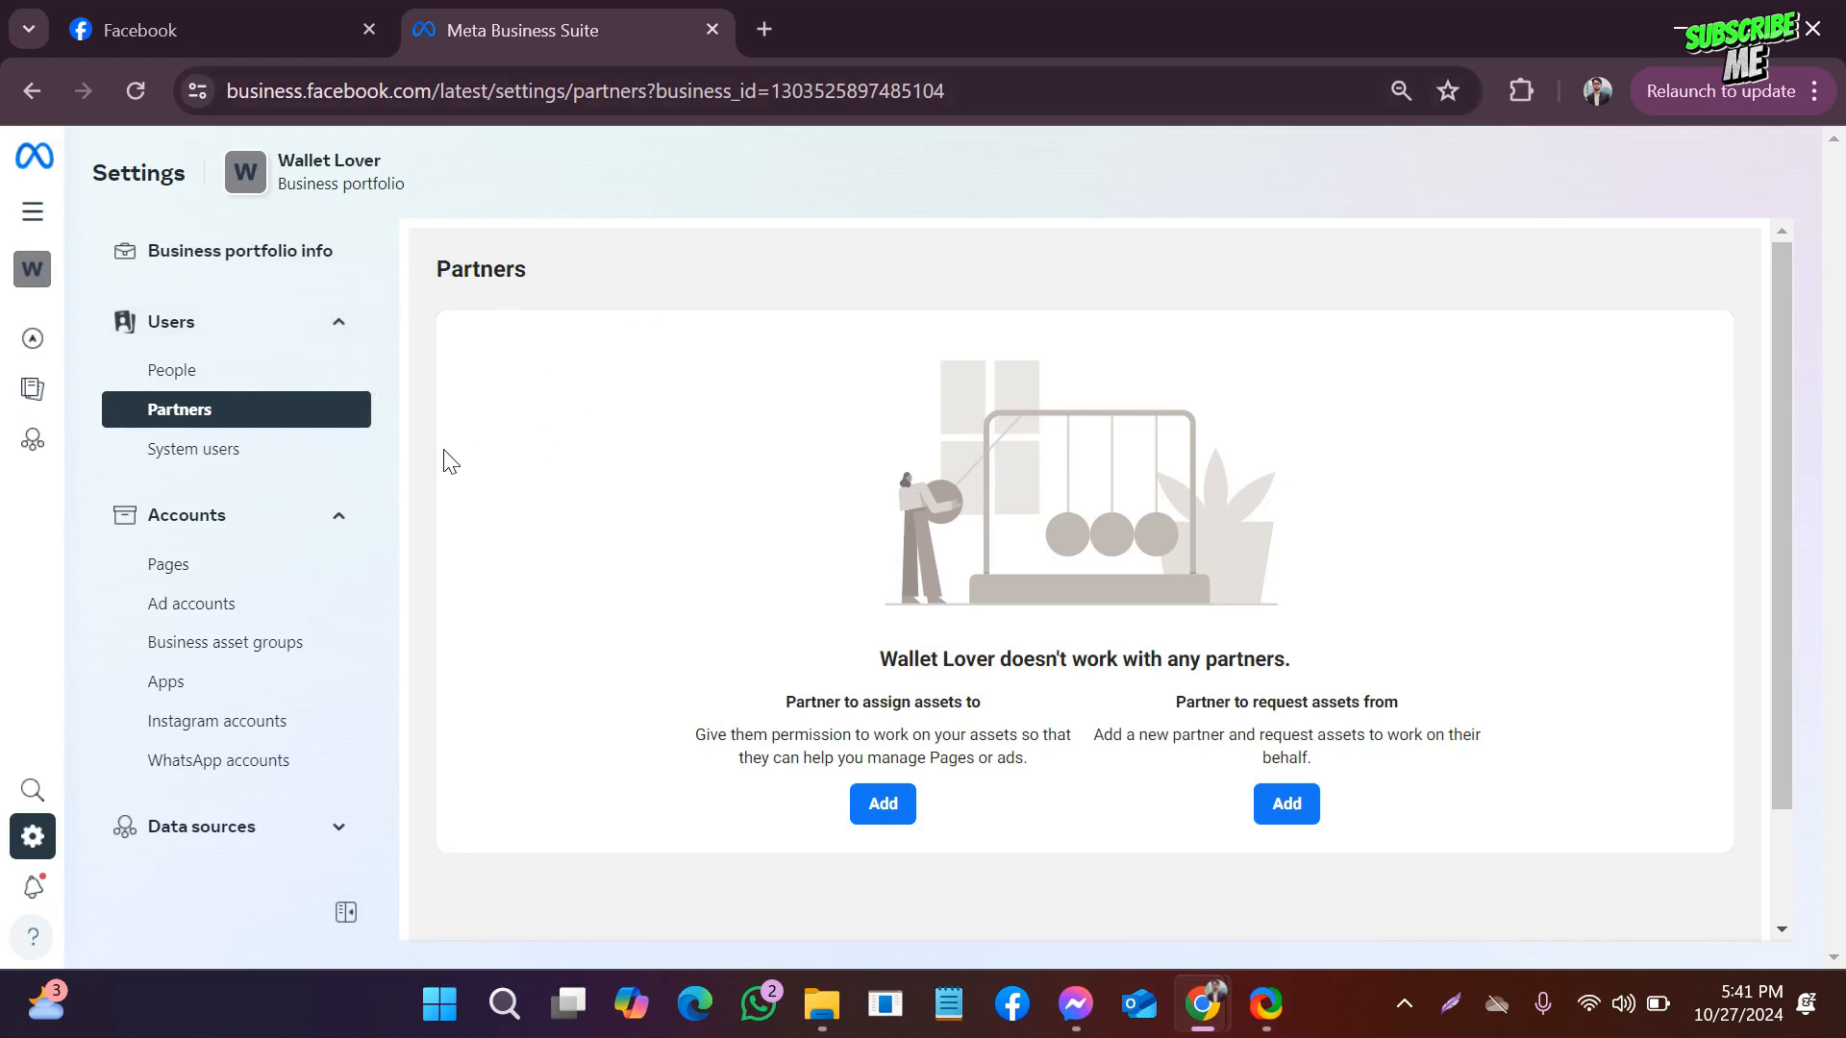
pyautogui.click(264, 412)
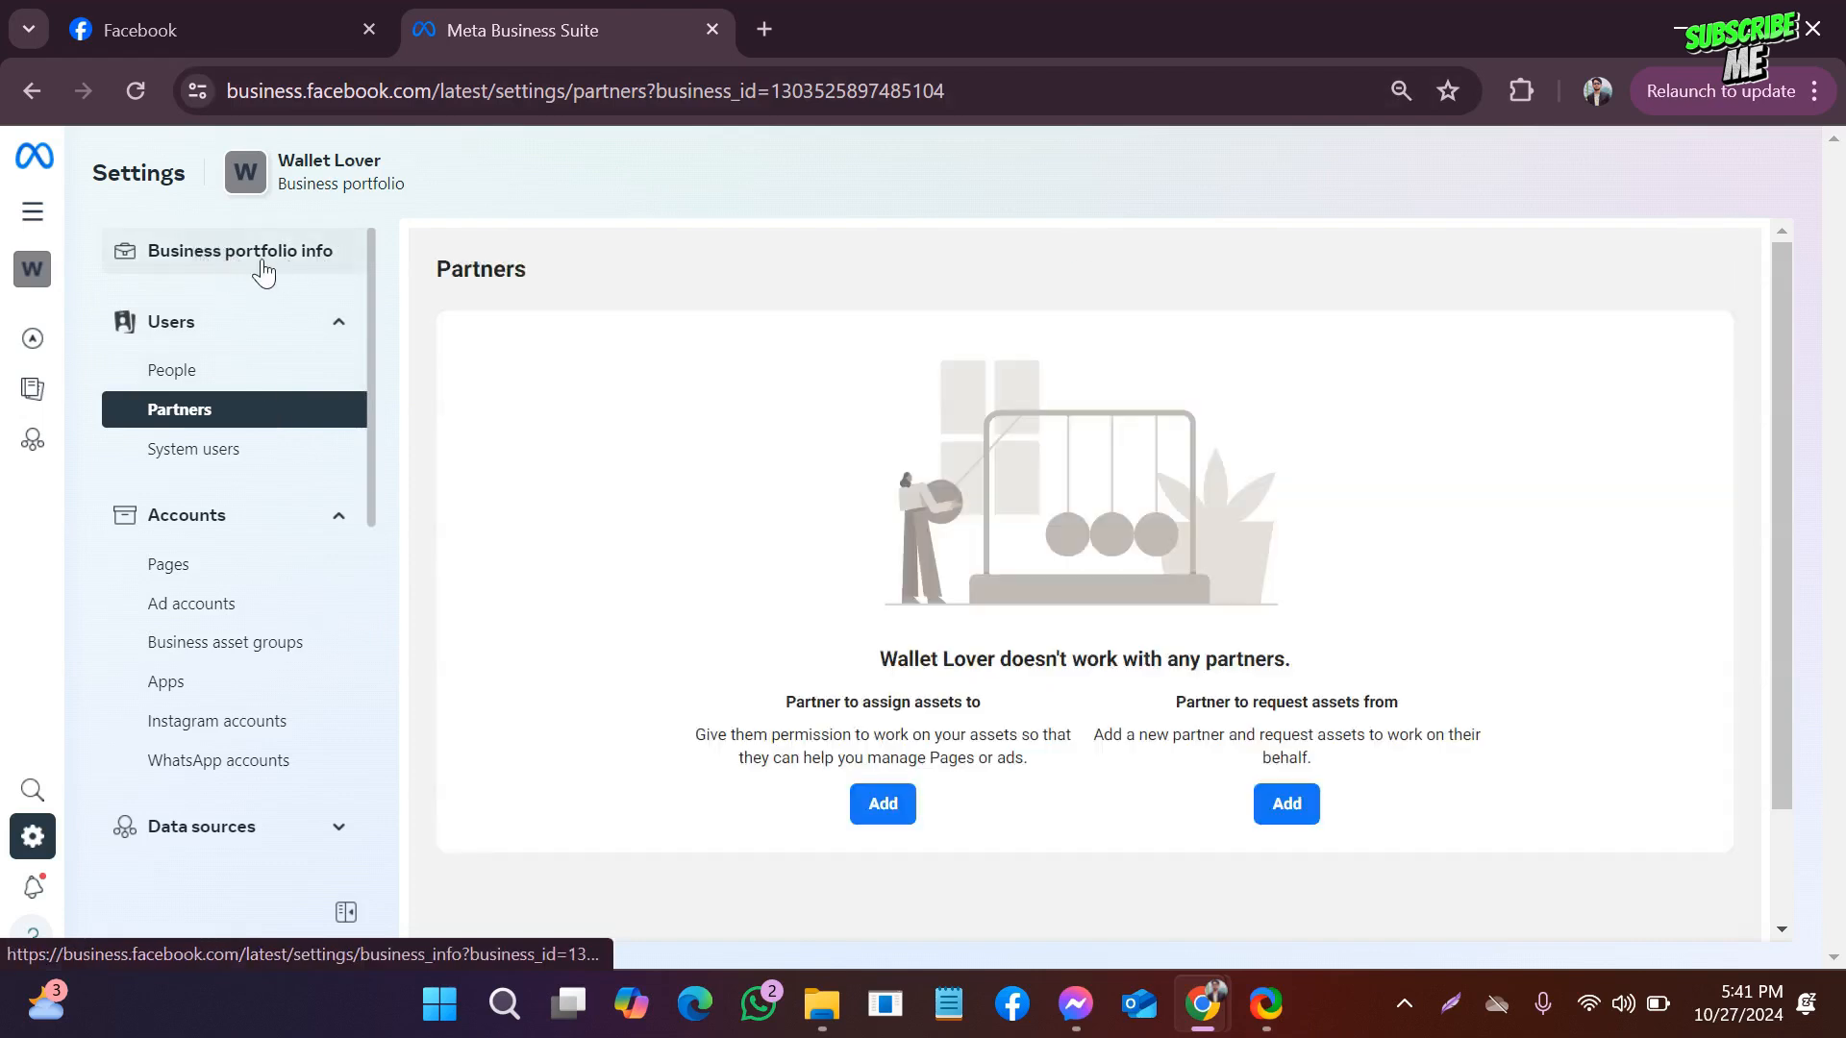
pyautogui.click(875, 819)
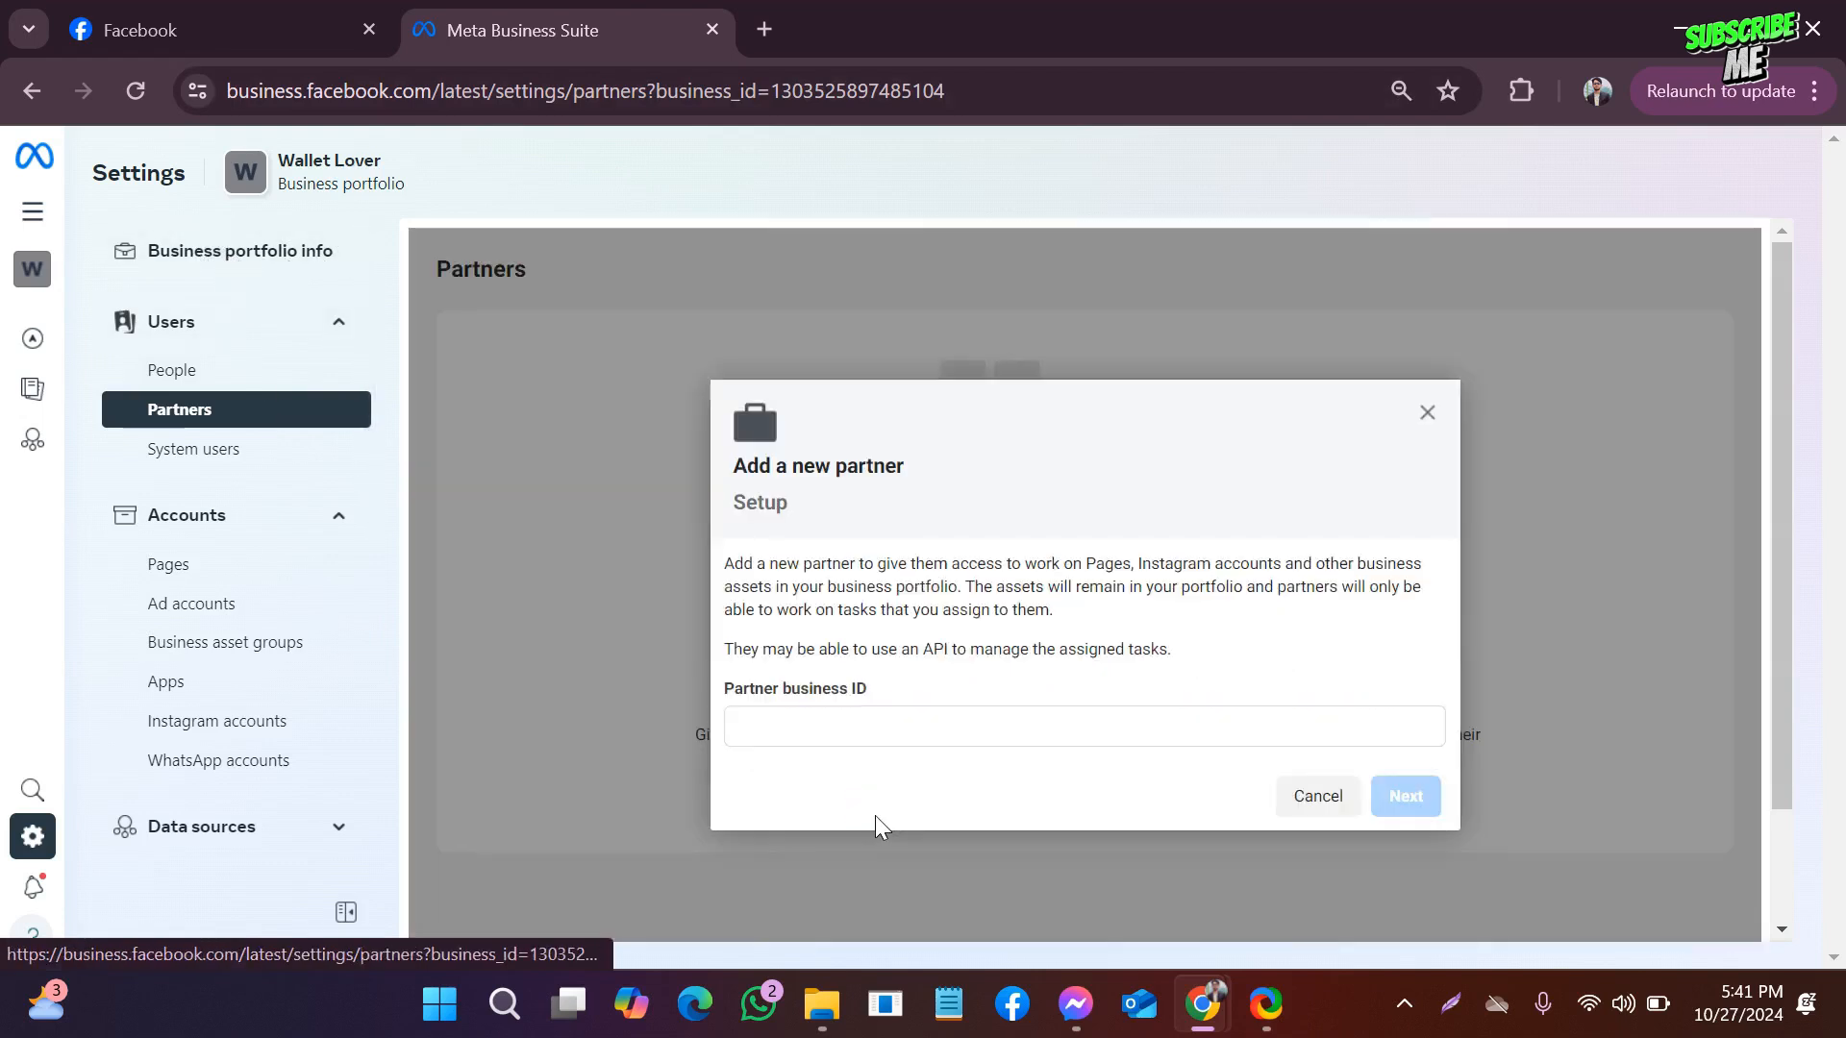
pyautogui.click(773, 735)
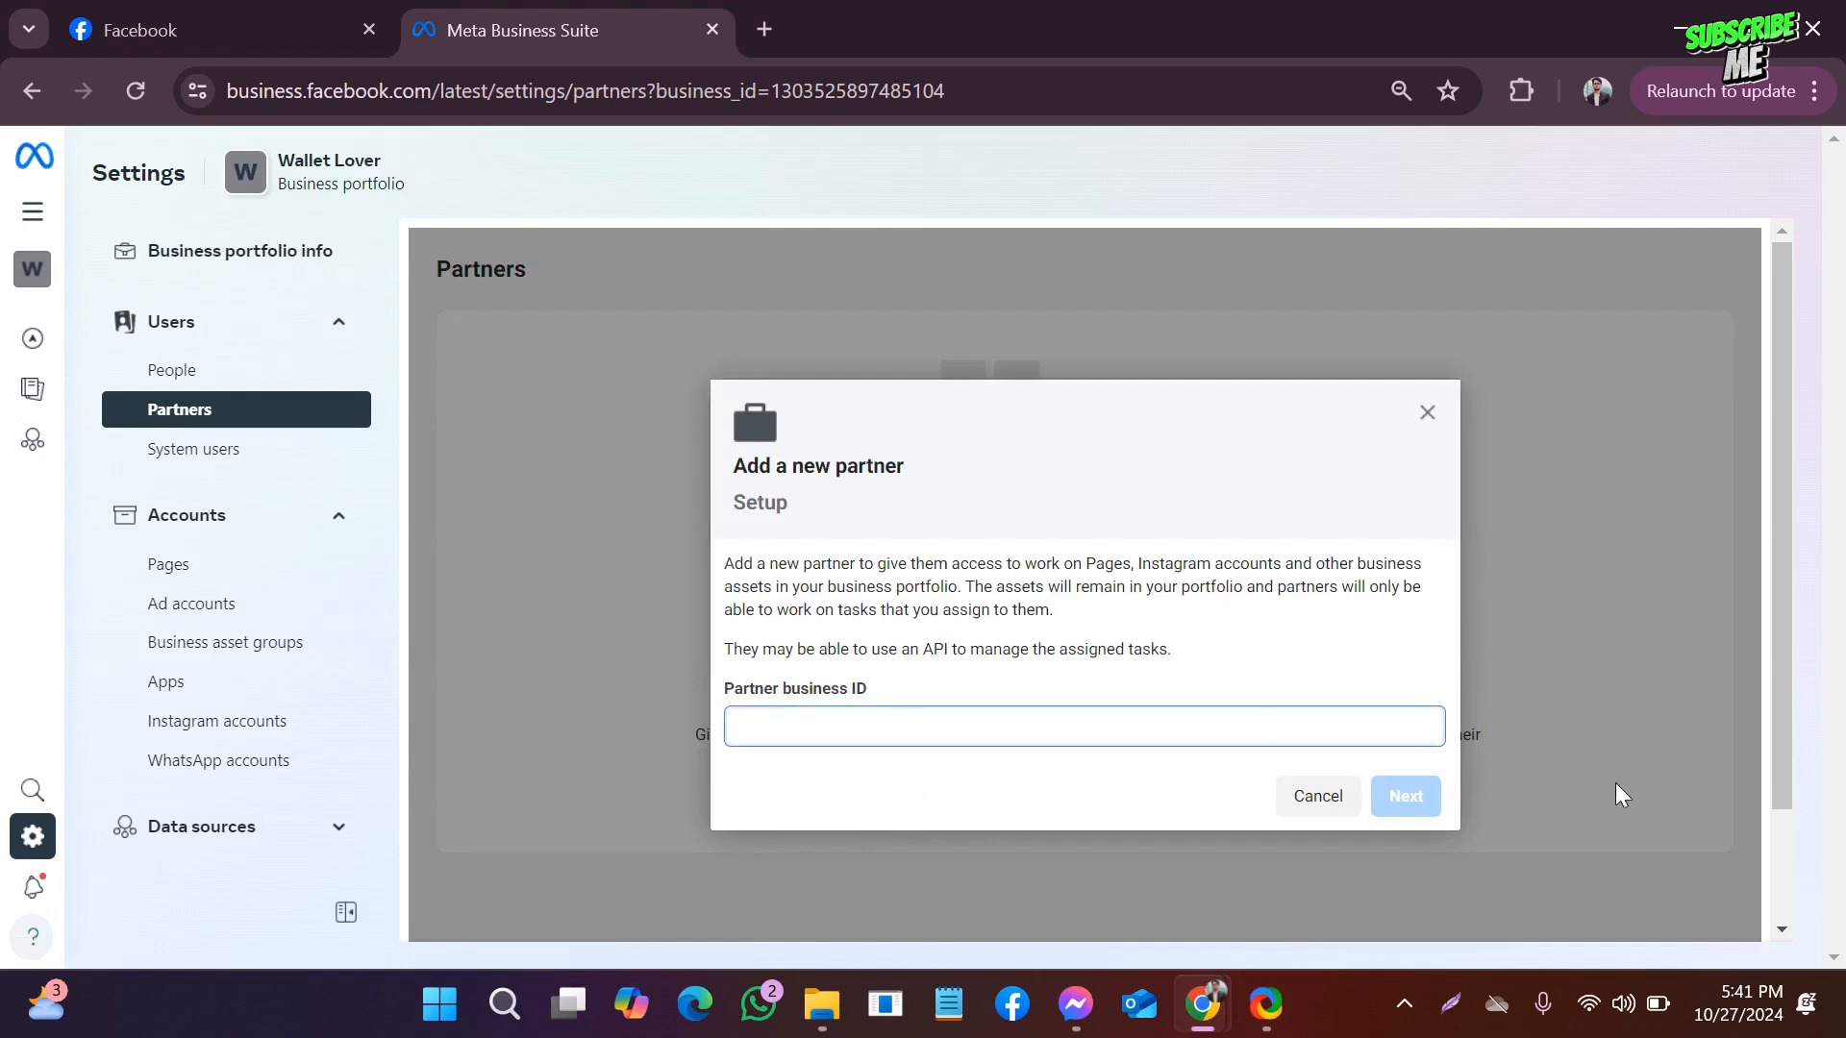
pyautogui.click(1426, 415)
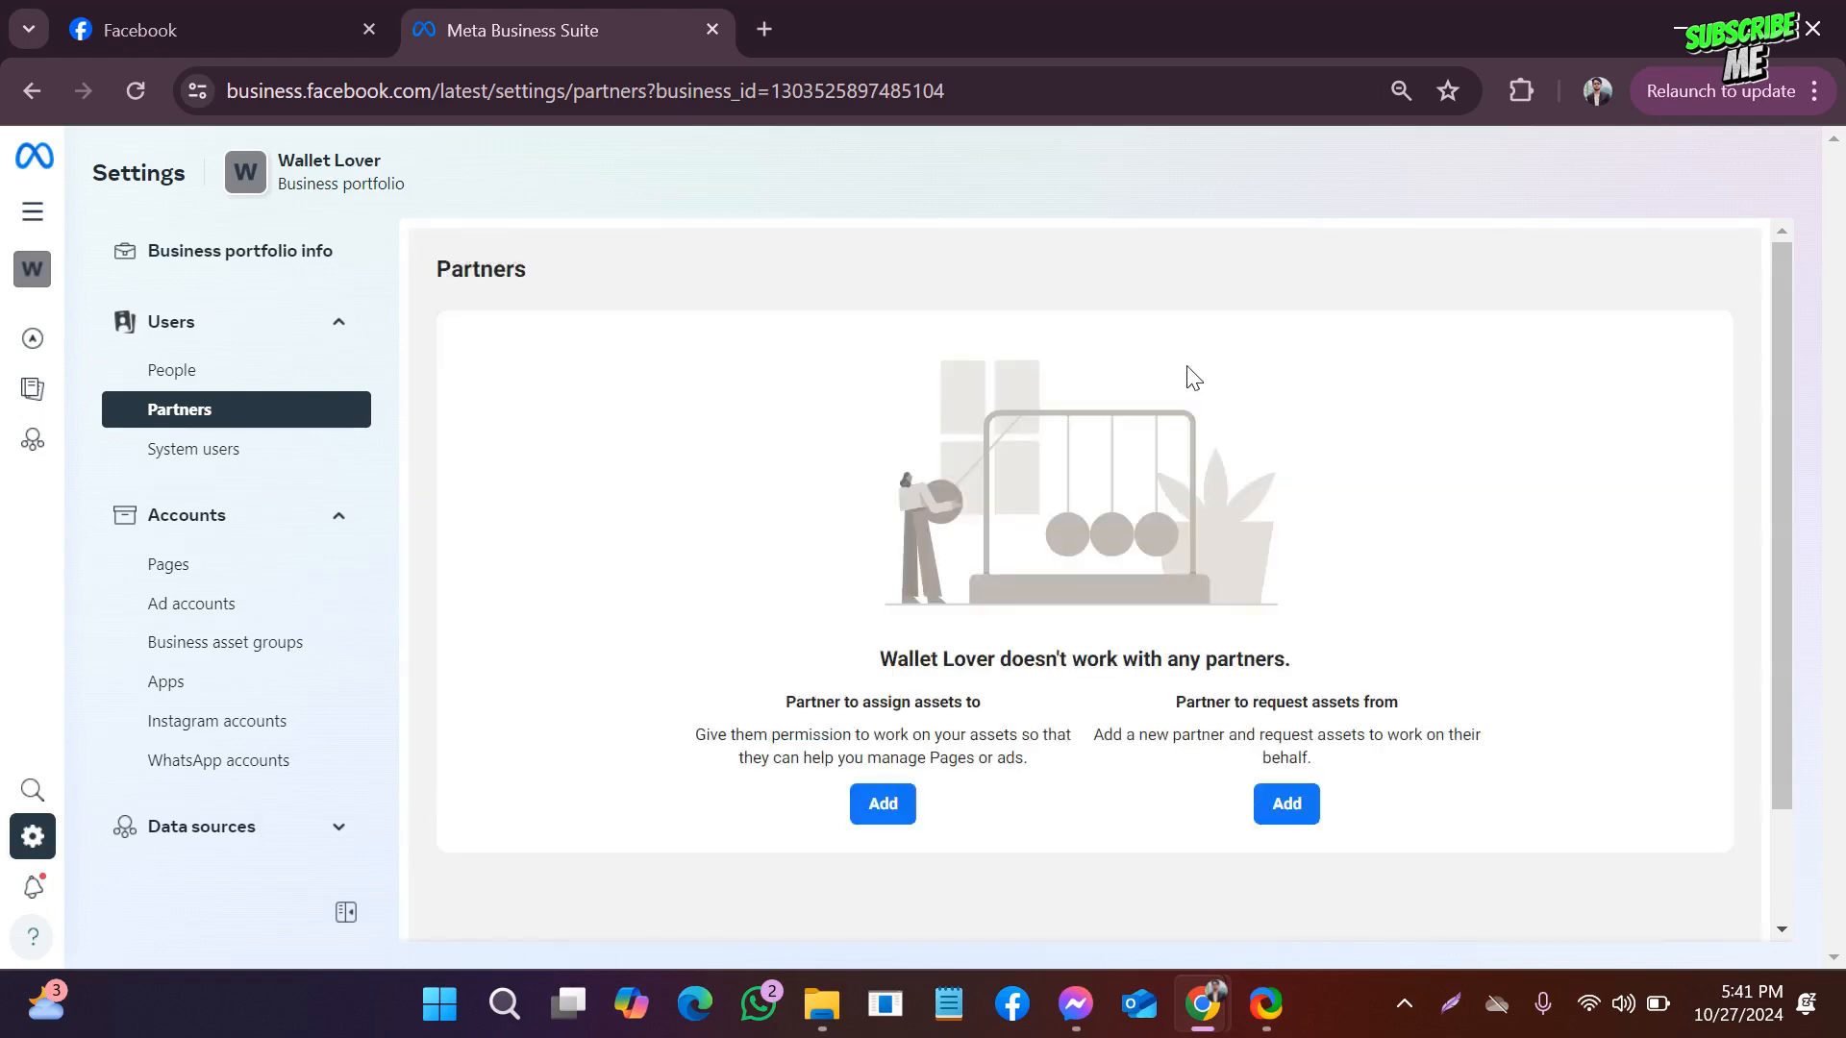
# Open the Pages settings under Accounts and reload the page.
pyautogui.click(183, 449)
pyautogui.scroll(-2, 269, 365)
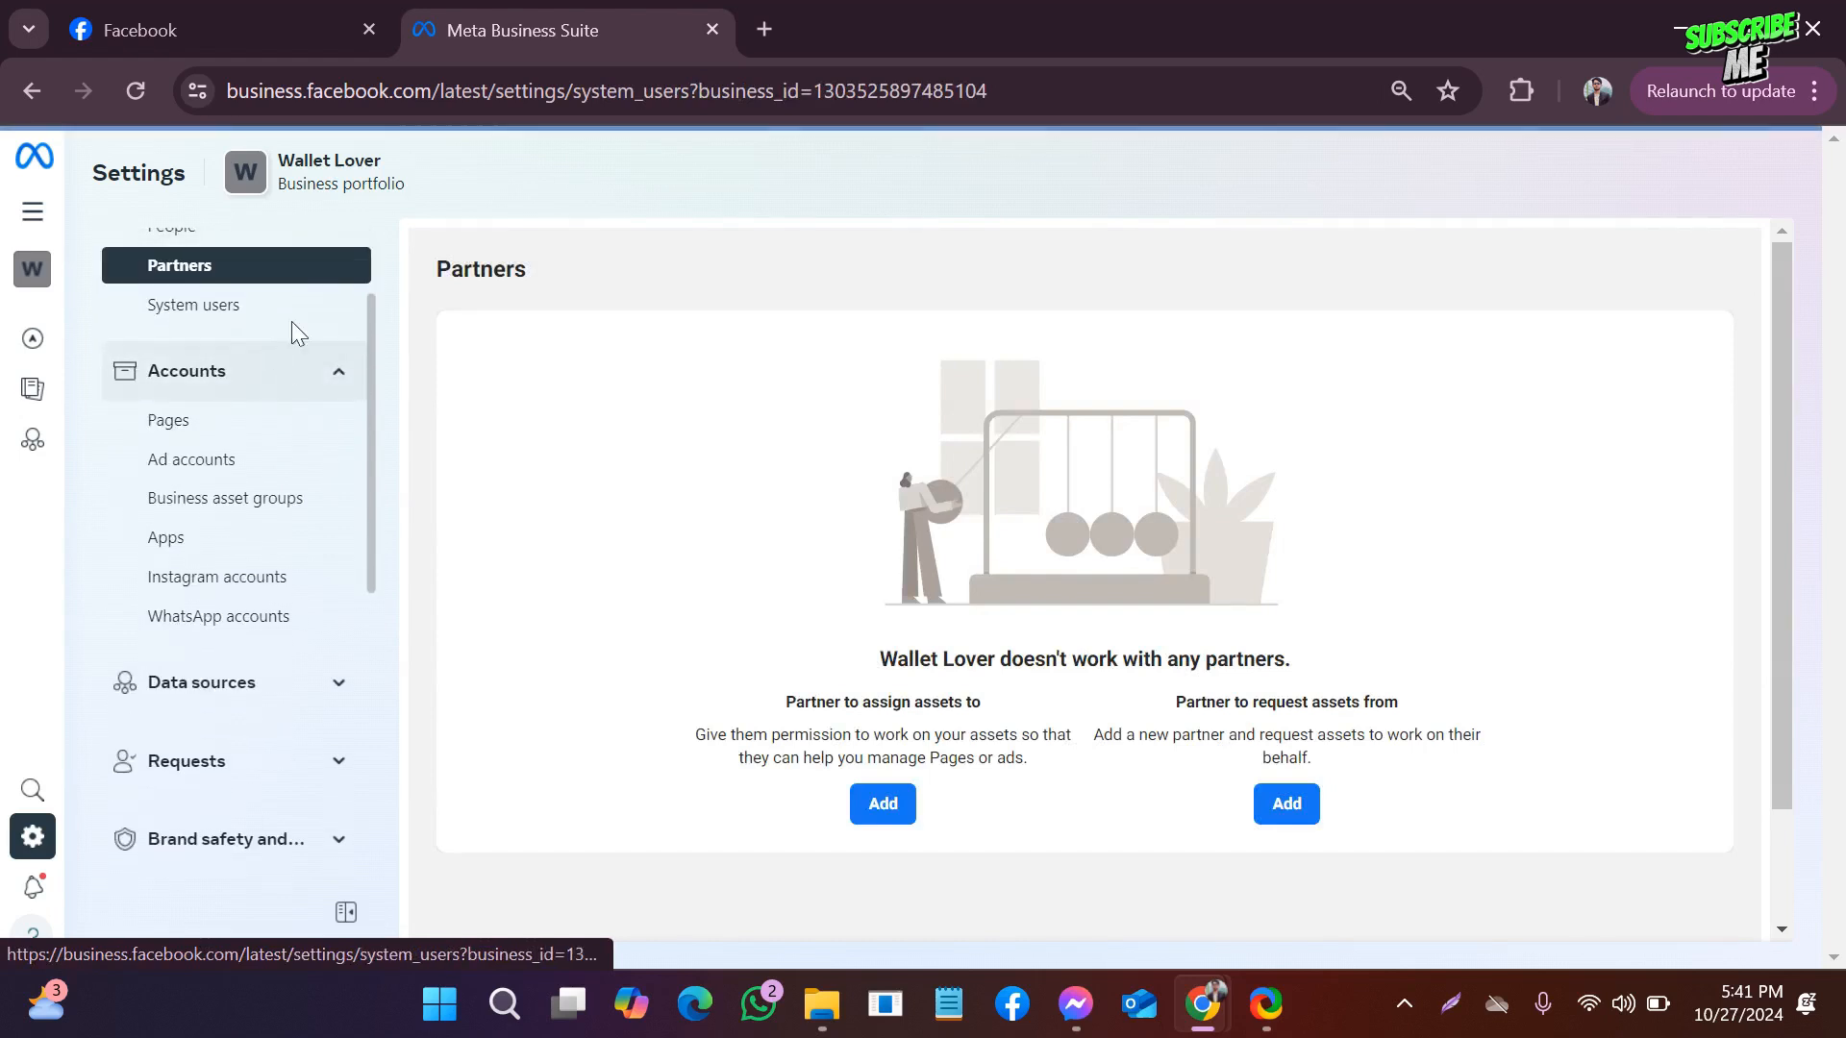
pyautogui.click(326, 375)
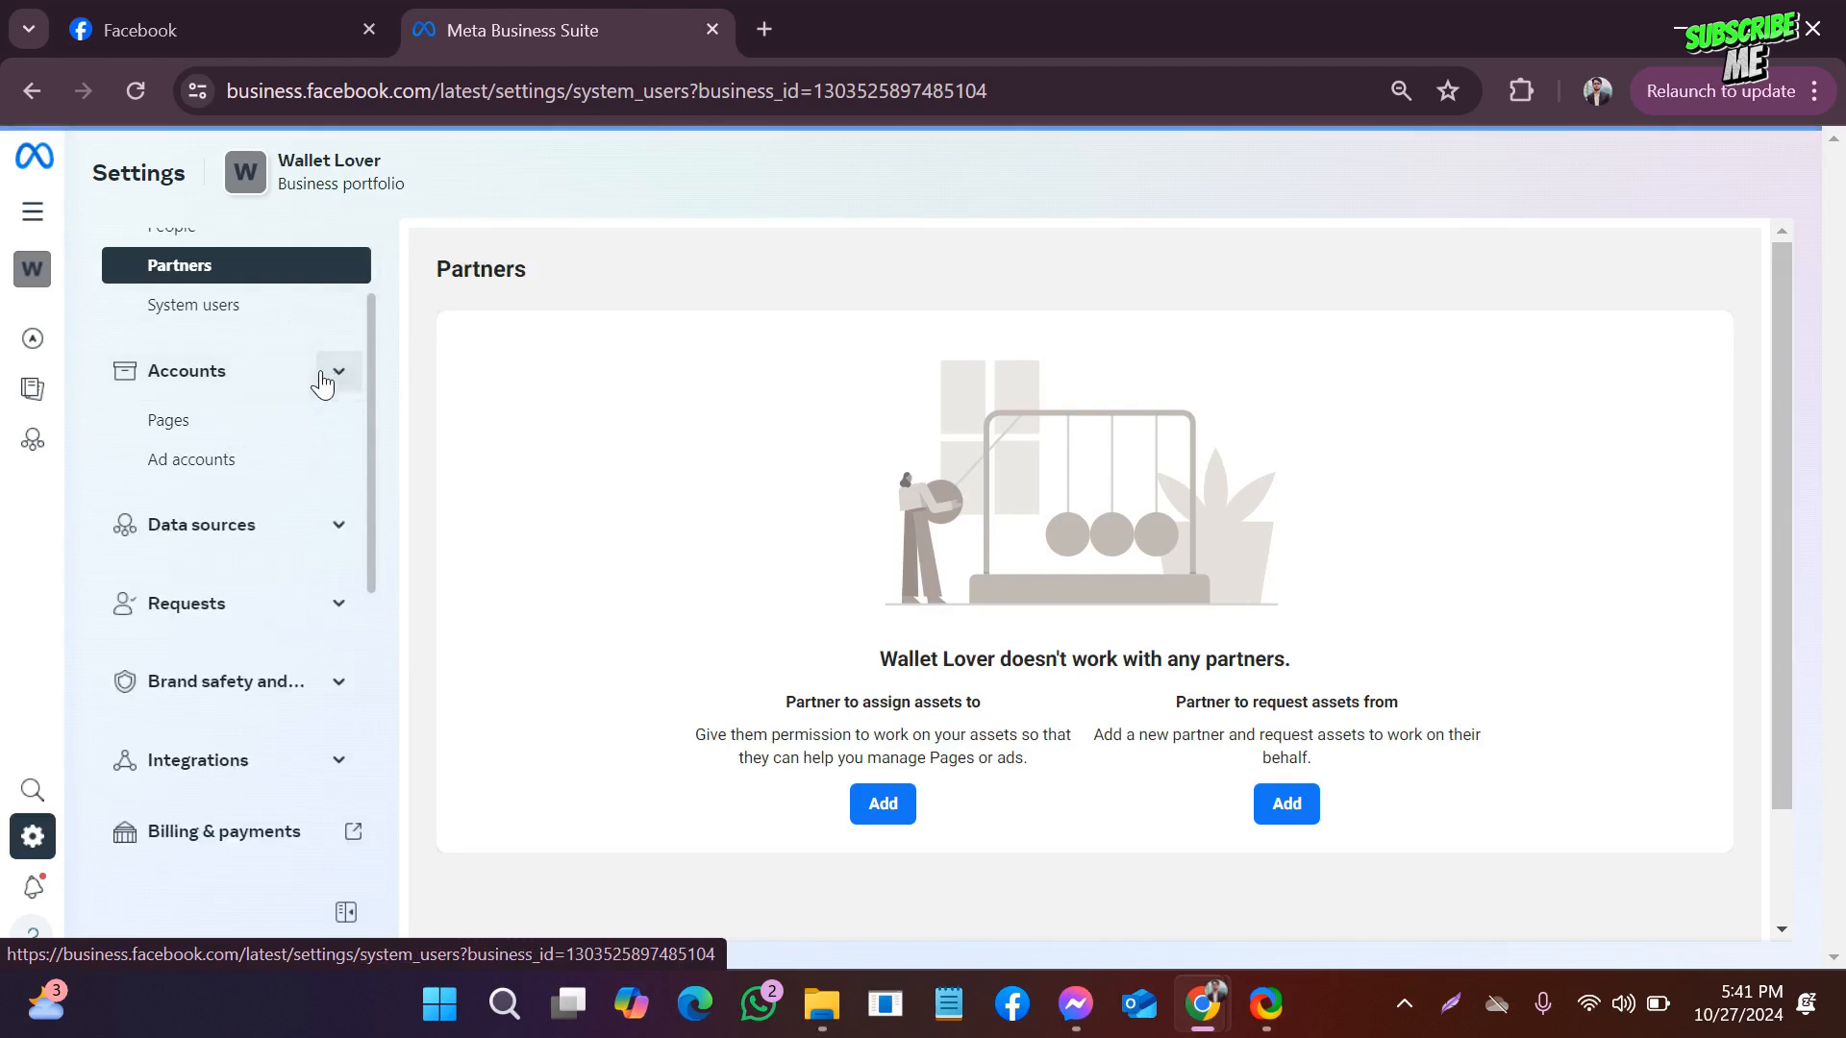
pyautogui.click(330, 374)
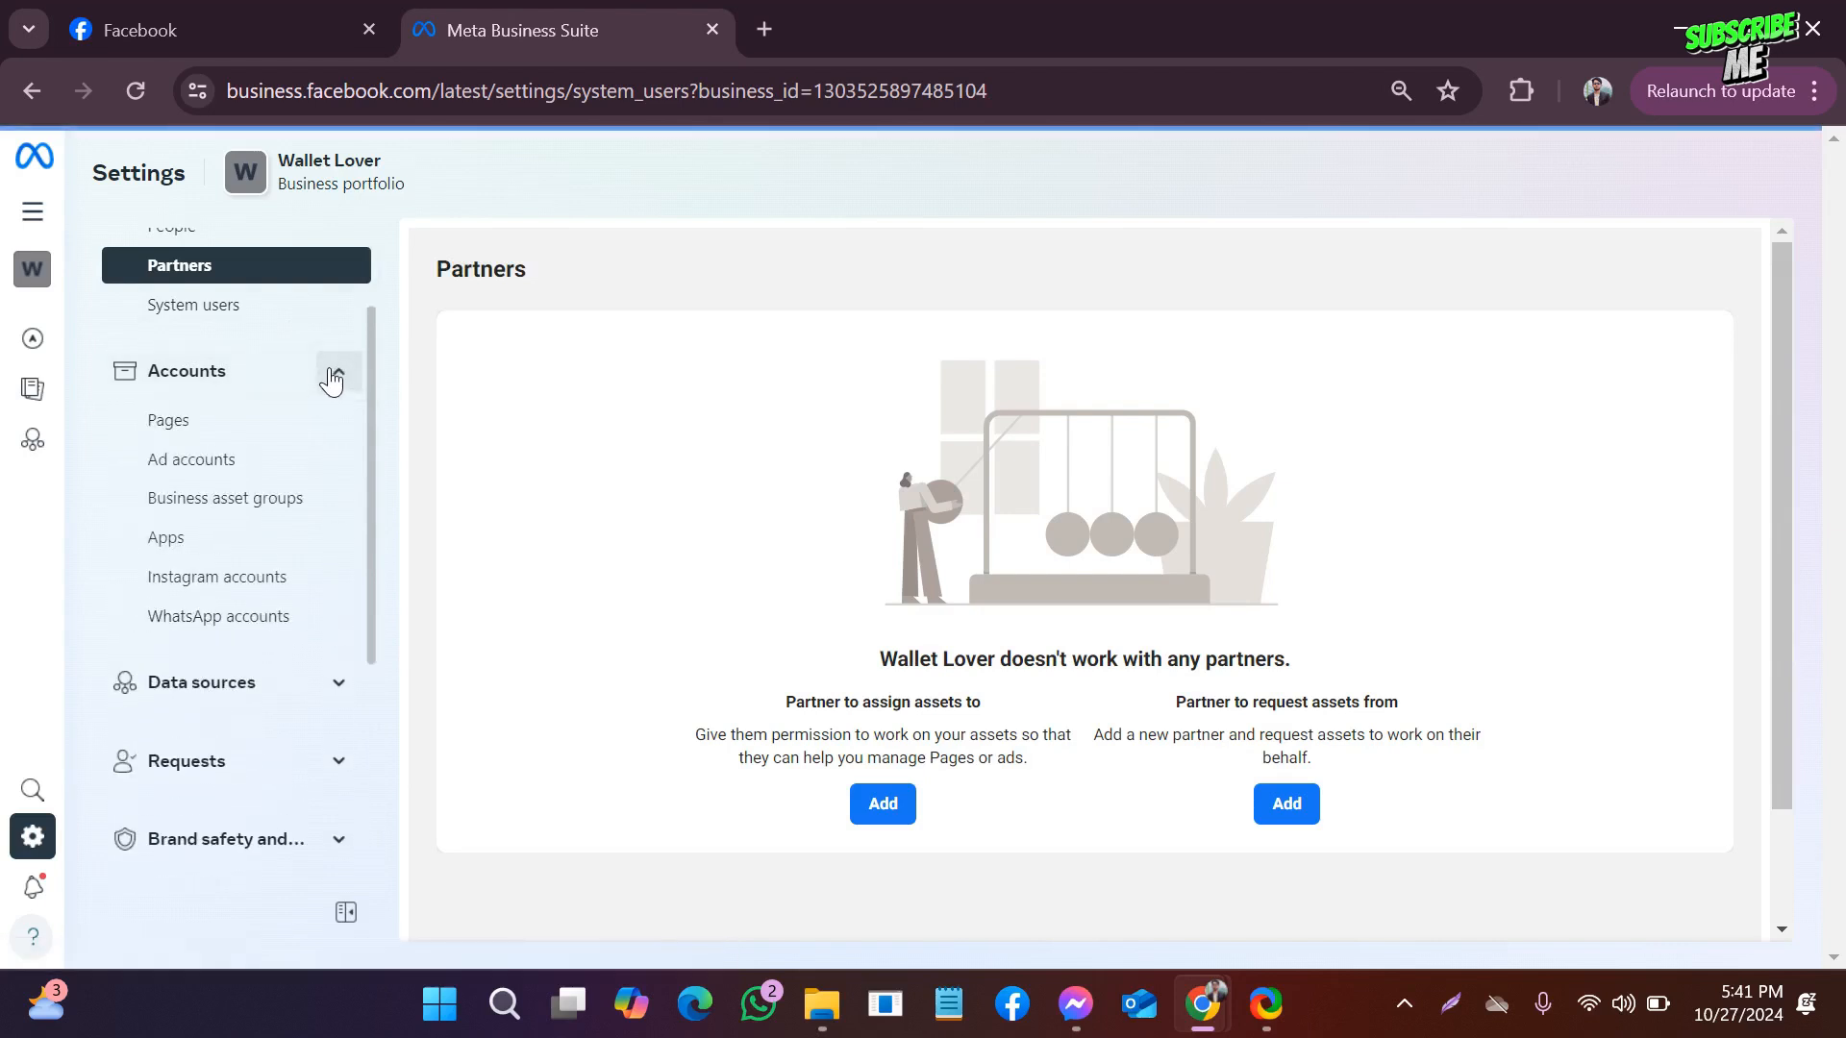
pyautogui.click(257, 434)
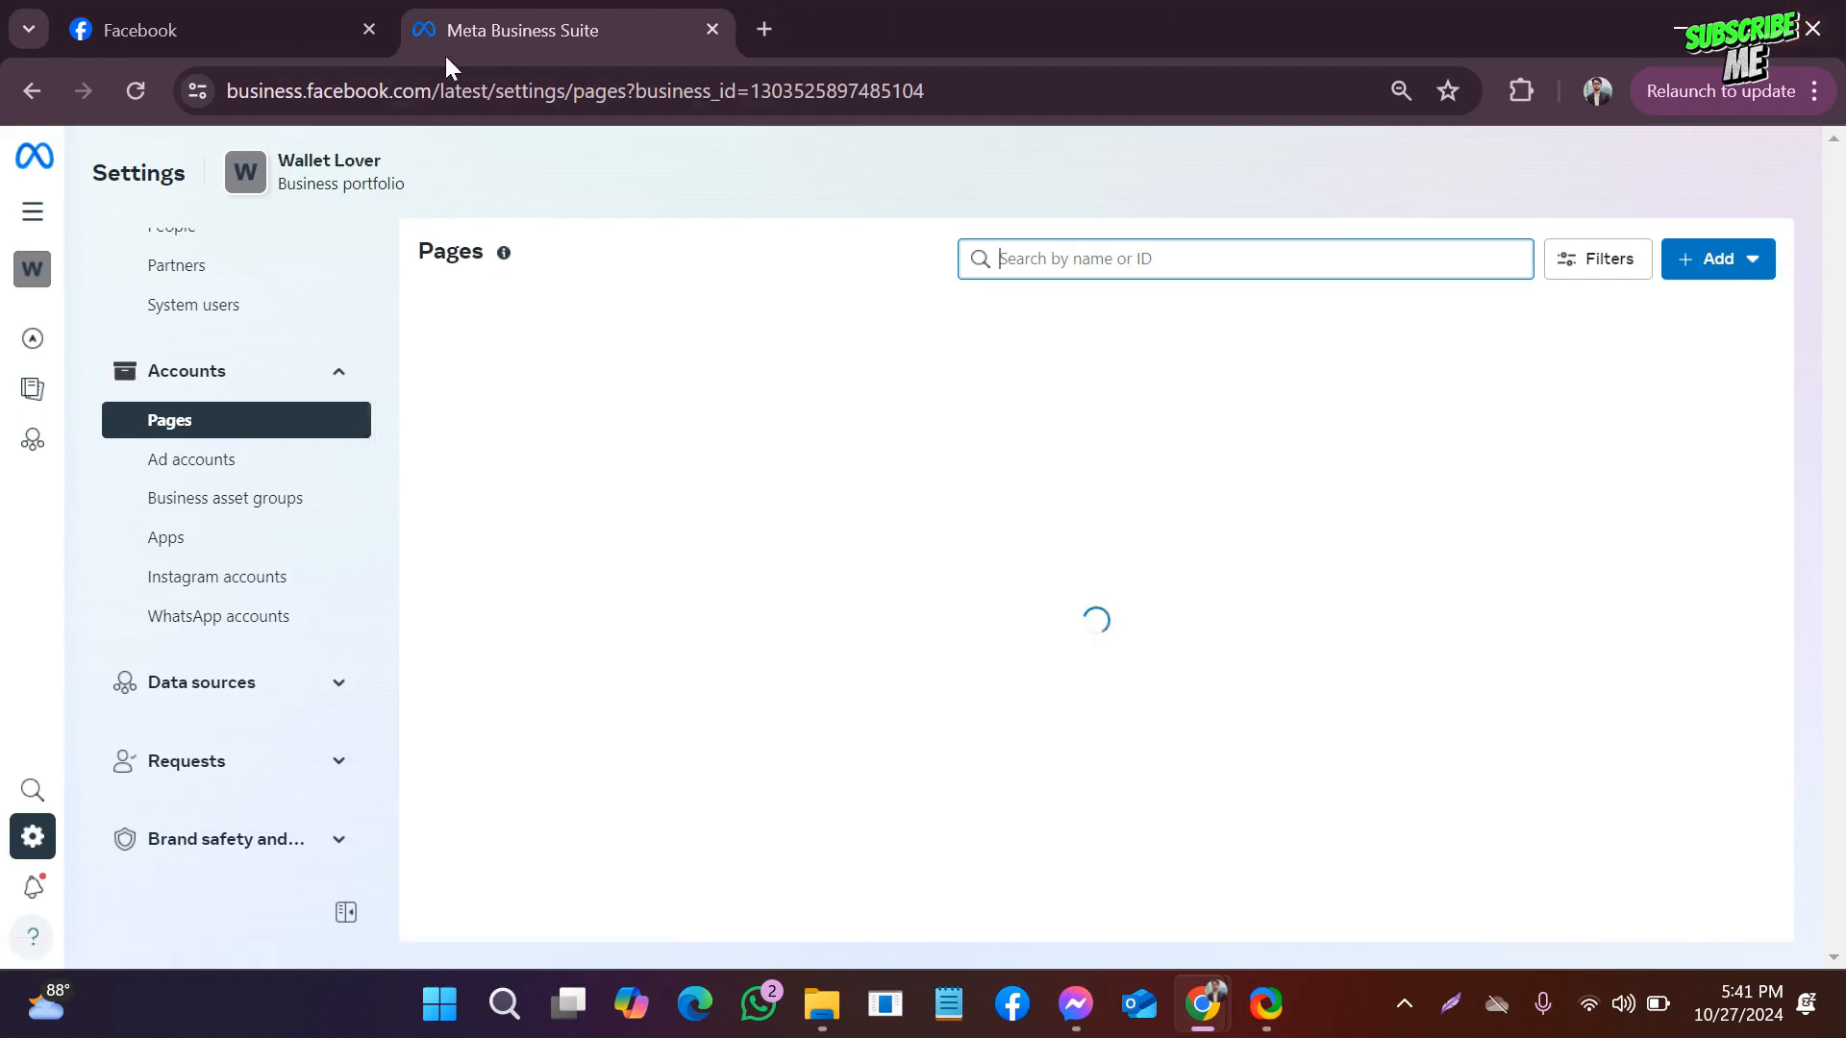
pyautogui.click(152, 97)
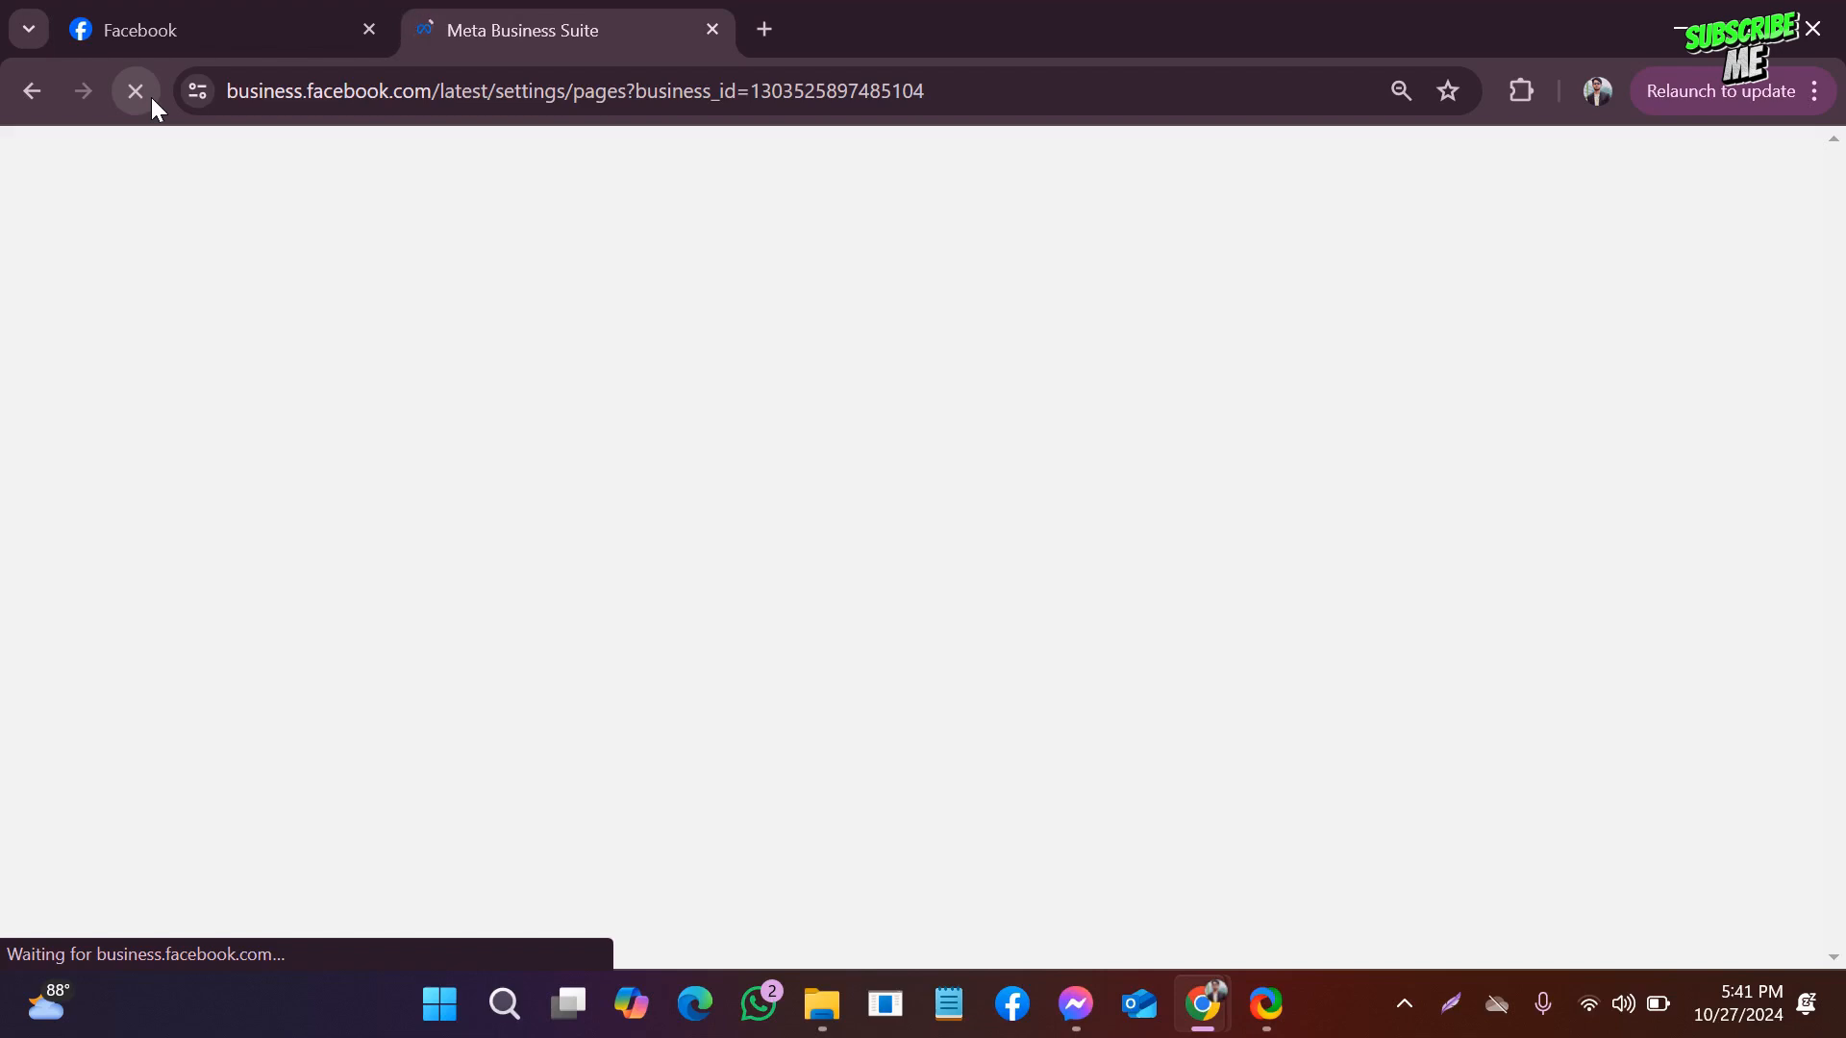
pyautogui.click(152, 96)
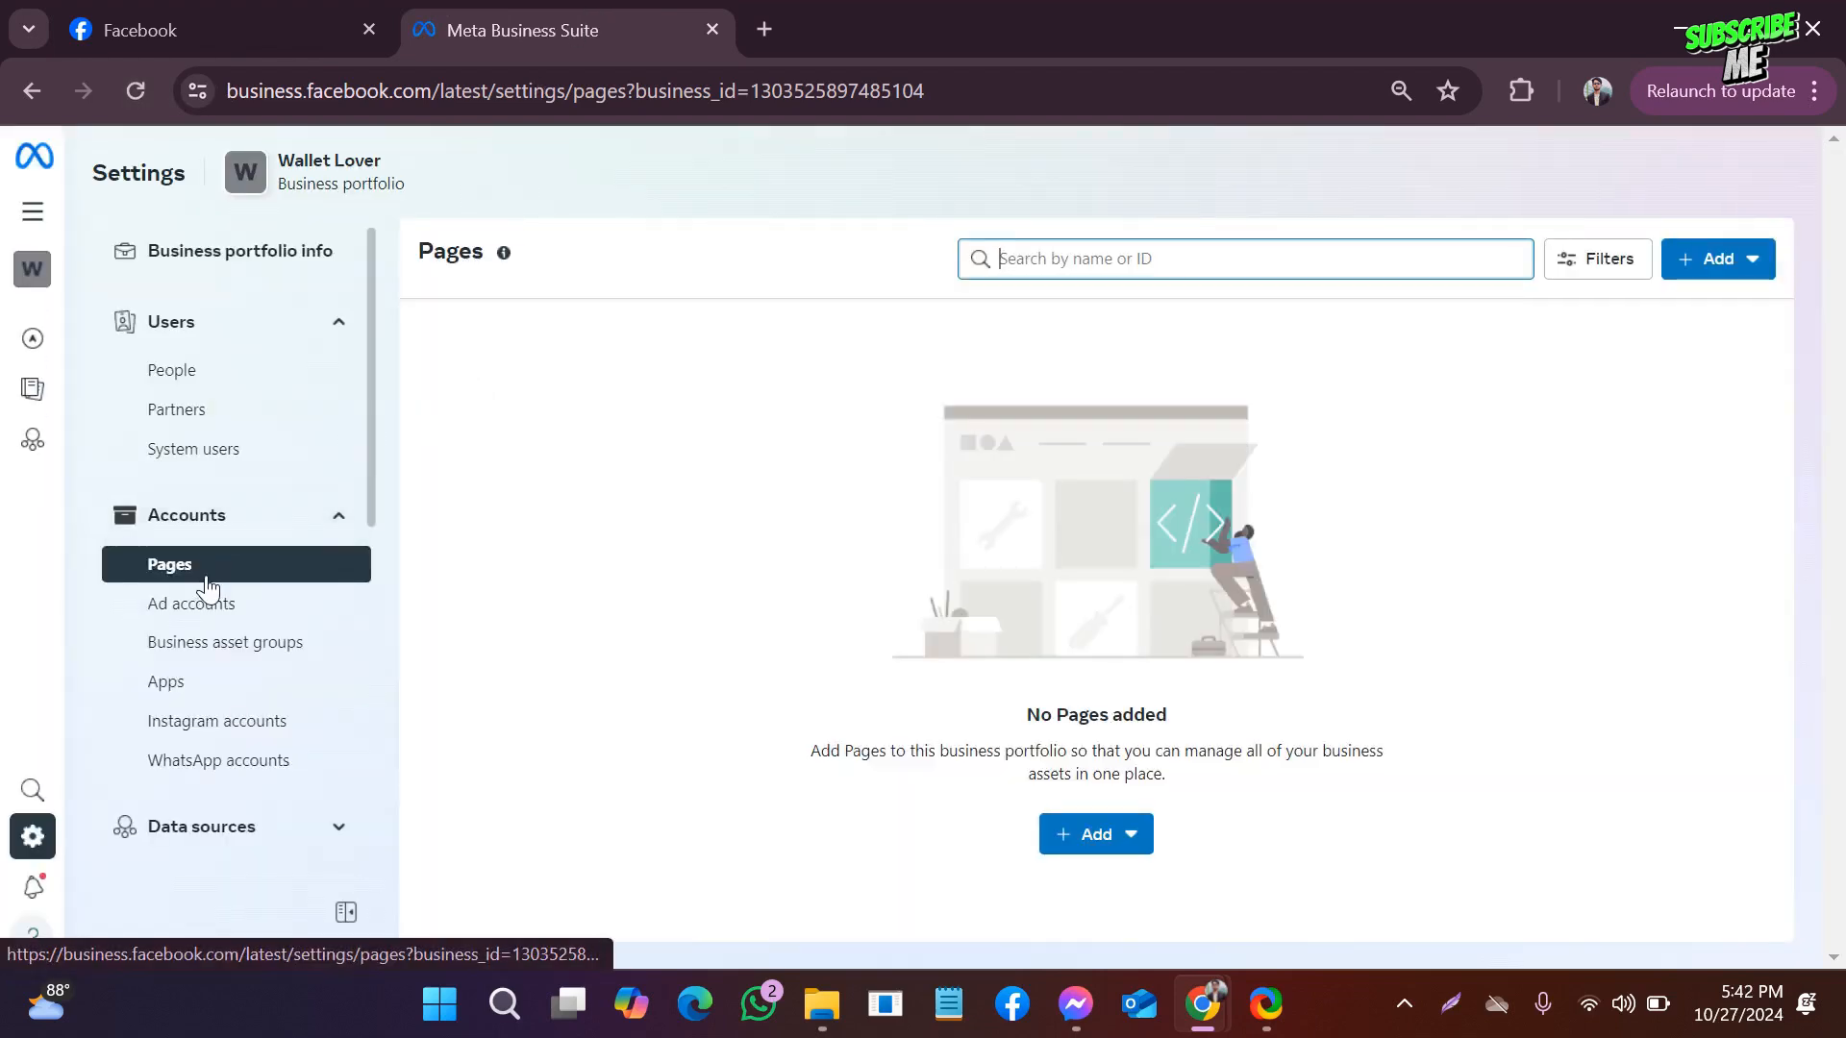
pyautogui.click(1450, 1004)
pyautogui.moveTo(732, 592); pyautogui.dragTo(1439, 922)
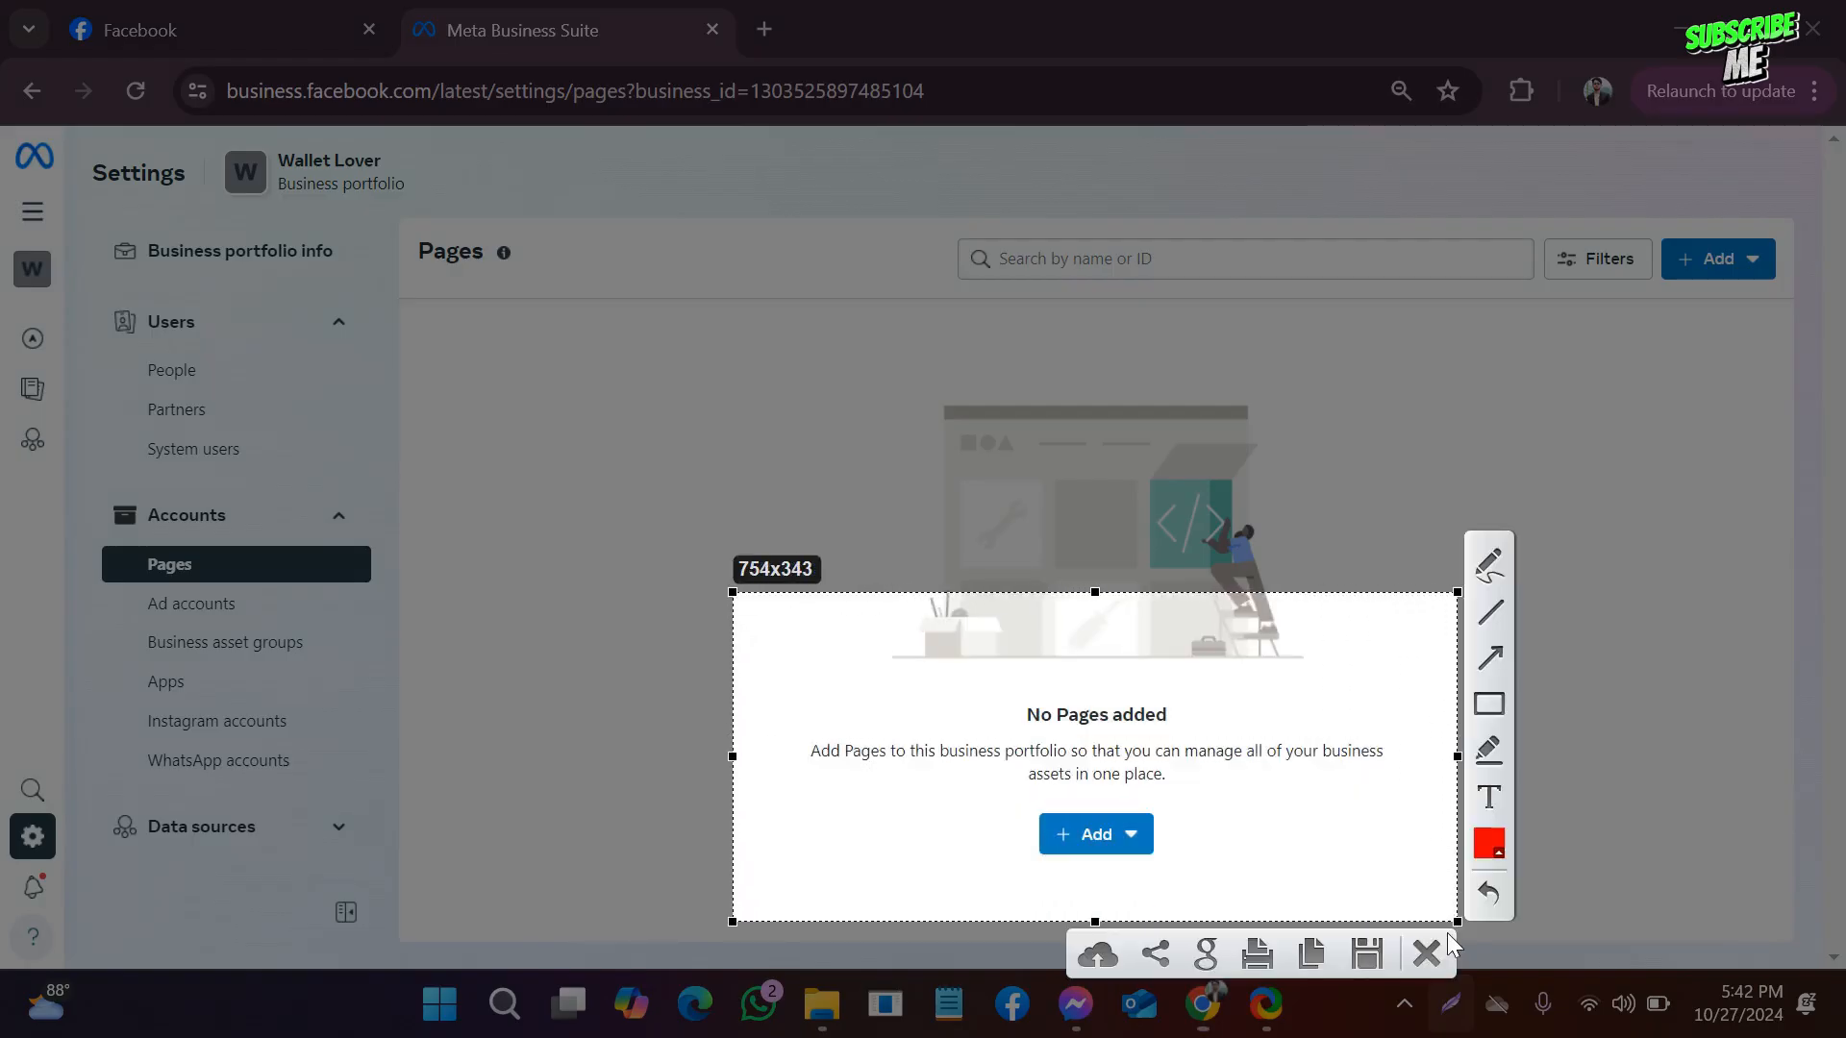
pyautogui.click(1389, 946)
# View the options for adding a Page, open the search for an existing Facebook Page, and close it without adding one.
pyautogui.click(1089, 844)
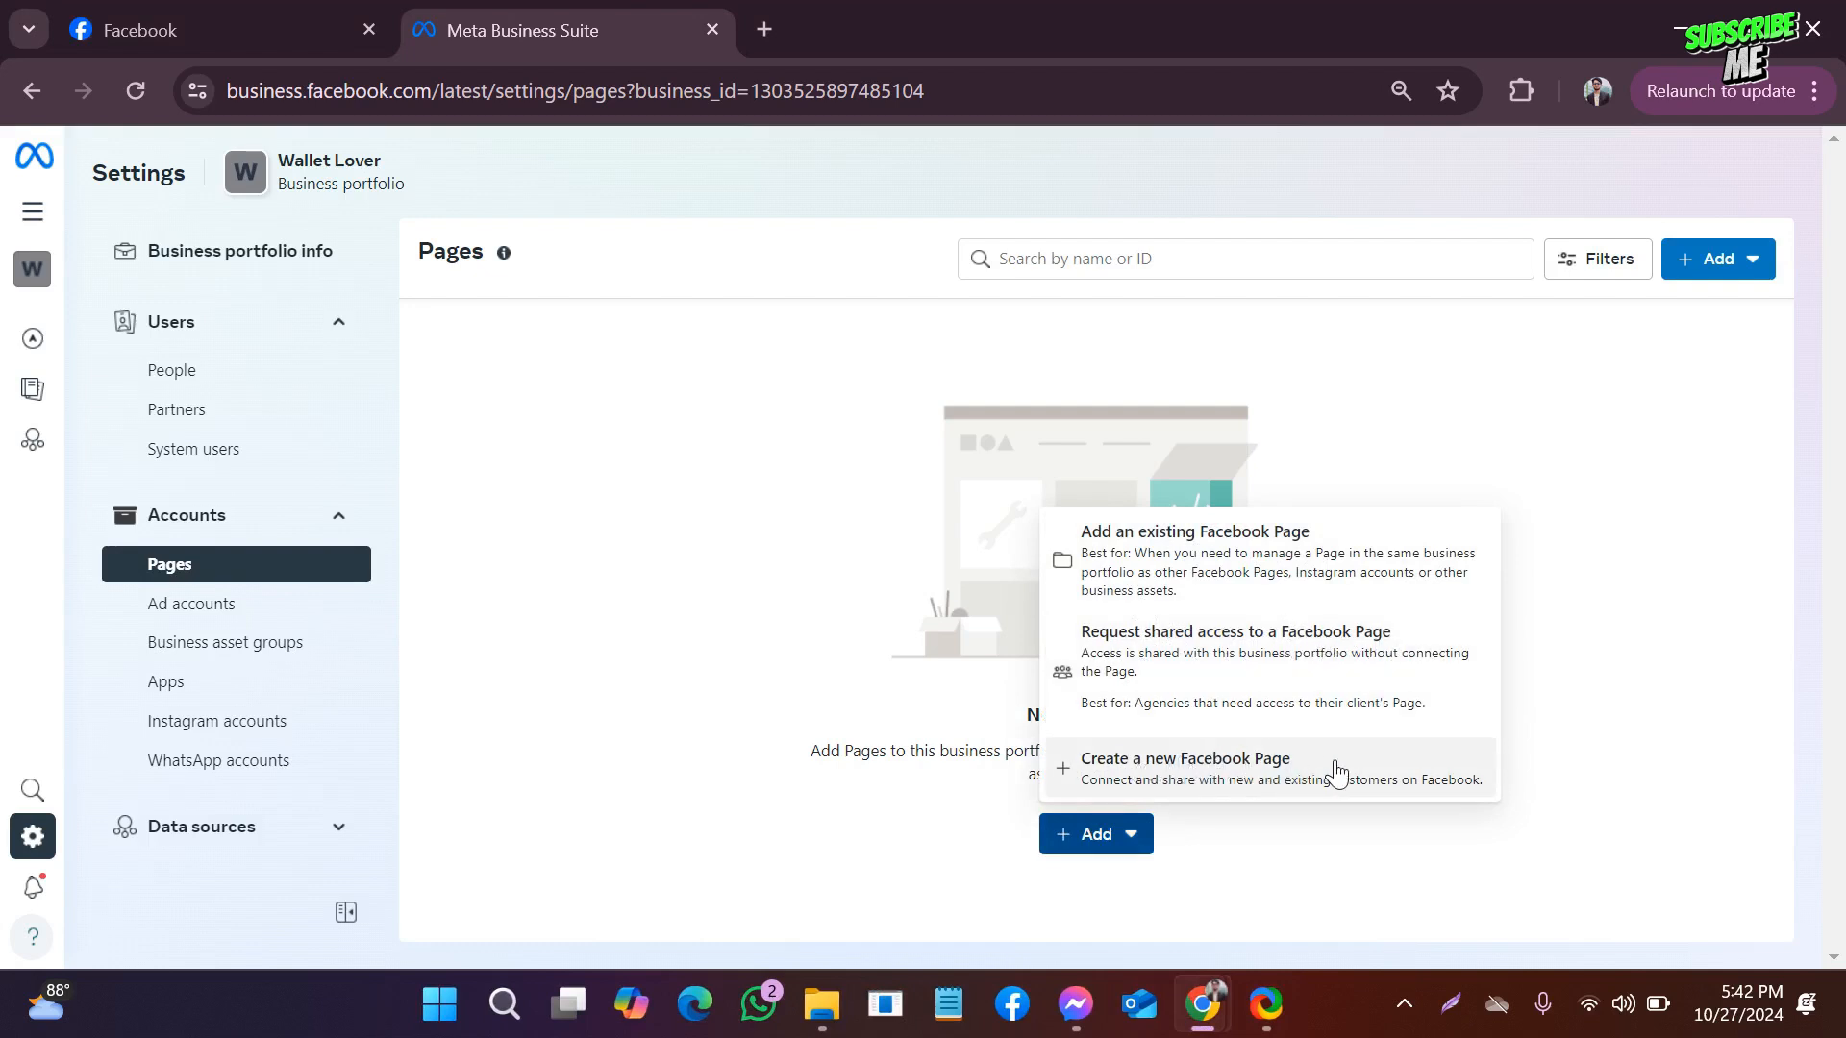
pyautogui.click(1236, 569)
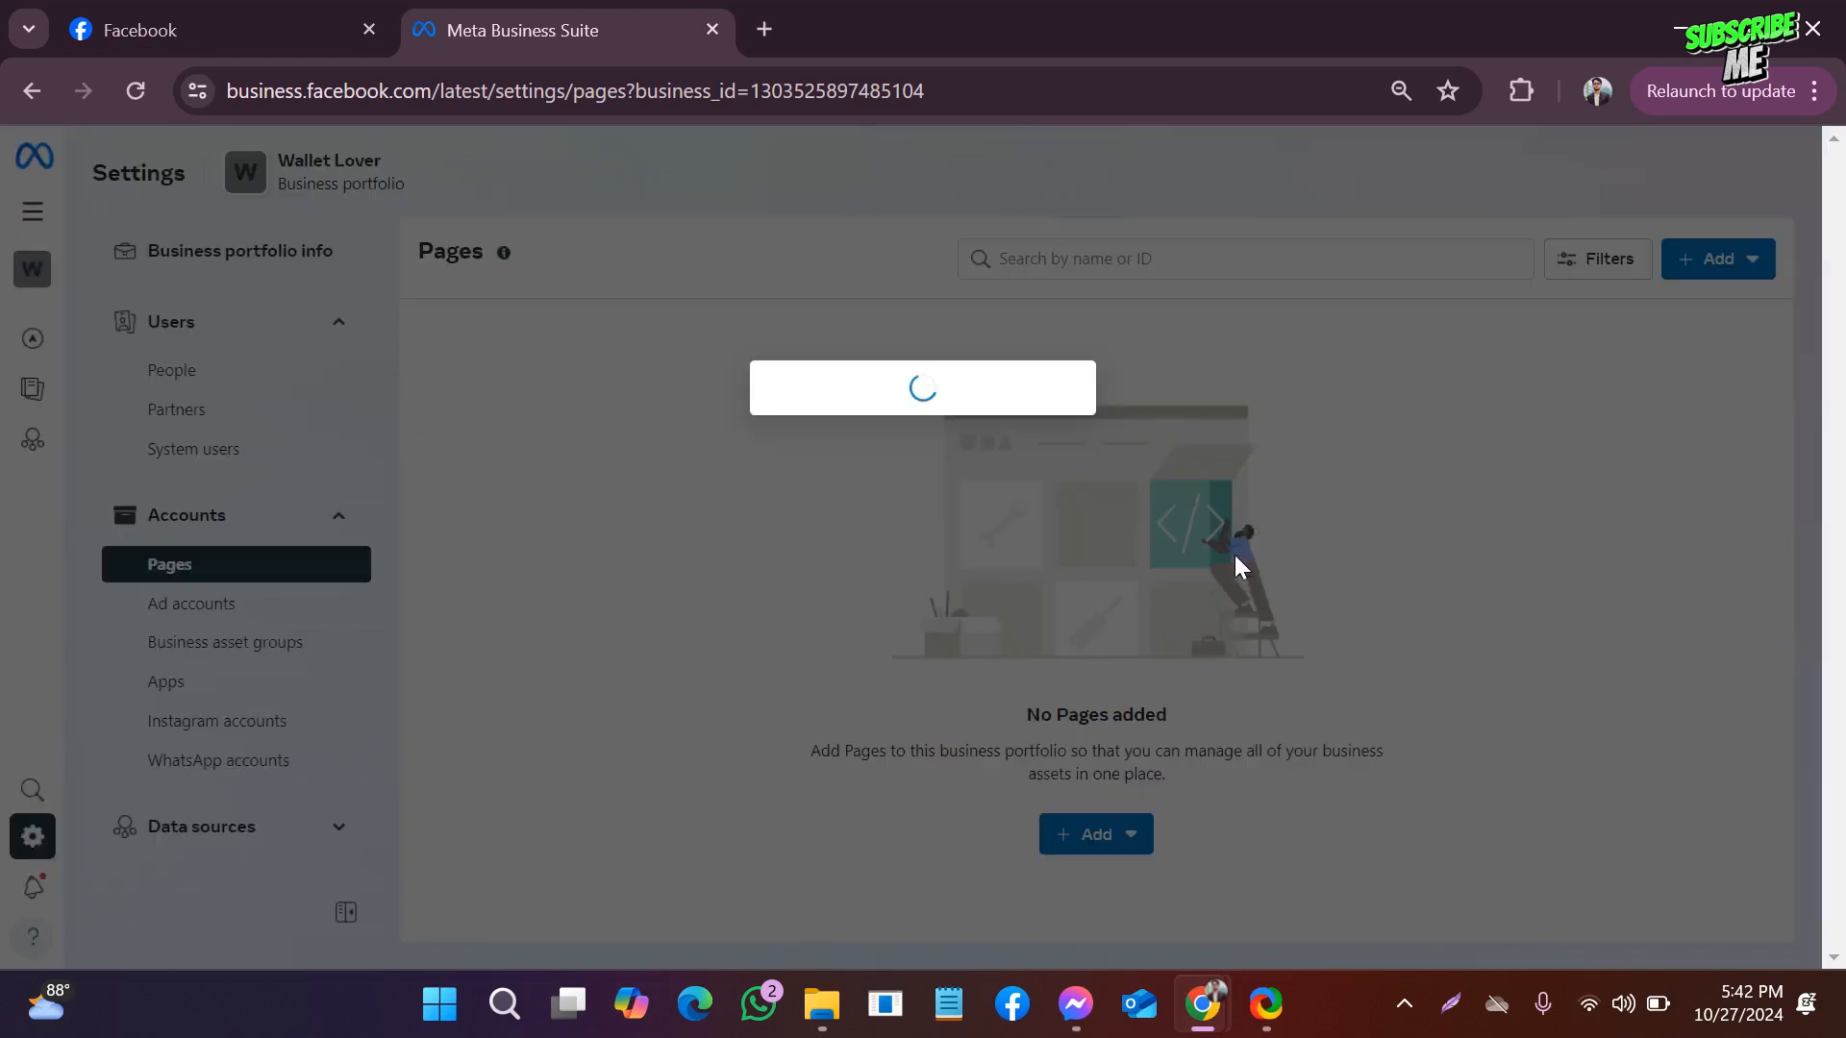
pyautogui.click(839, 387)
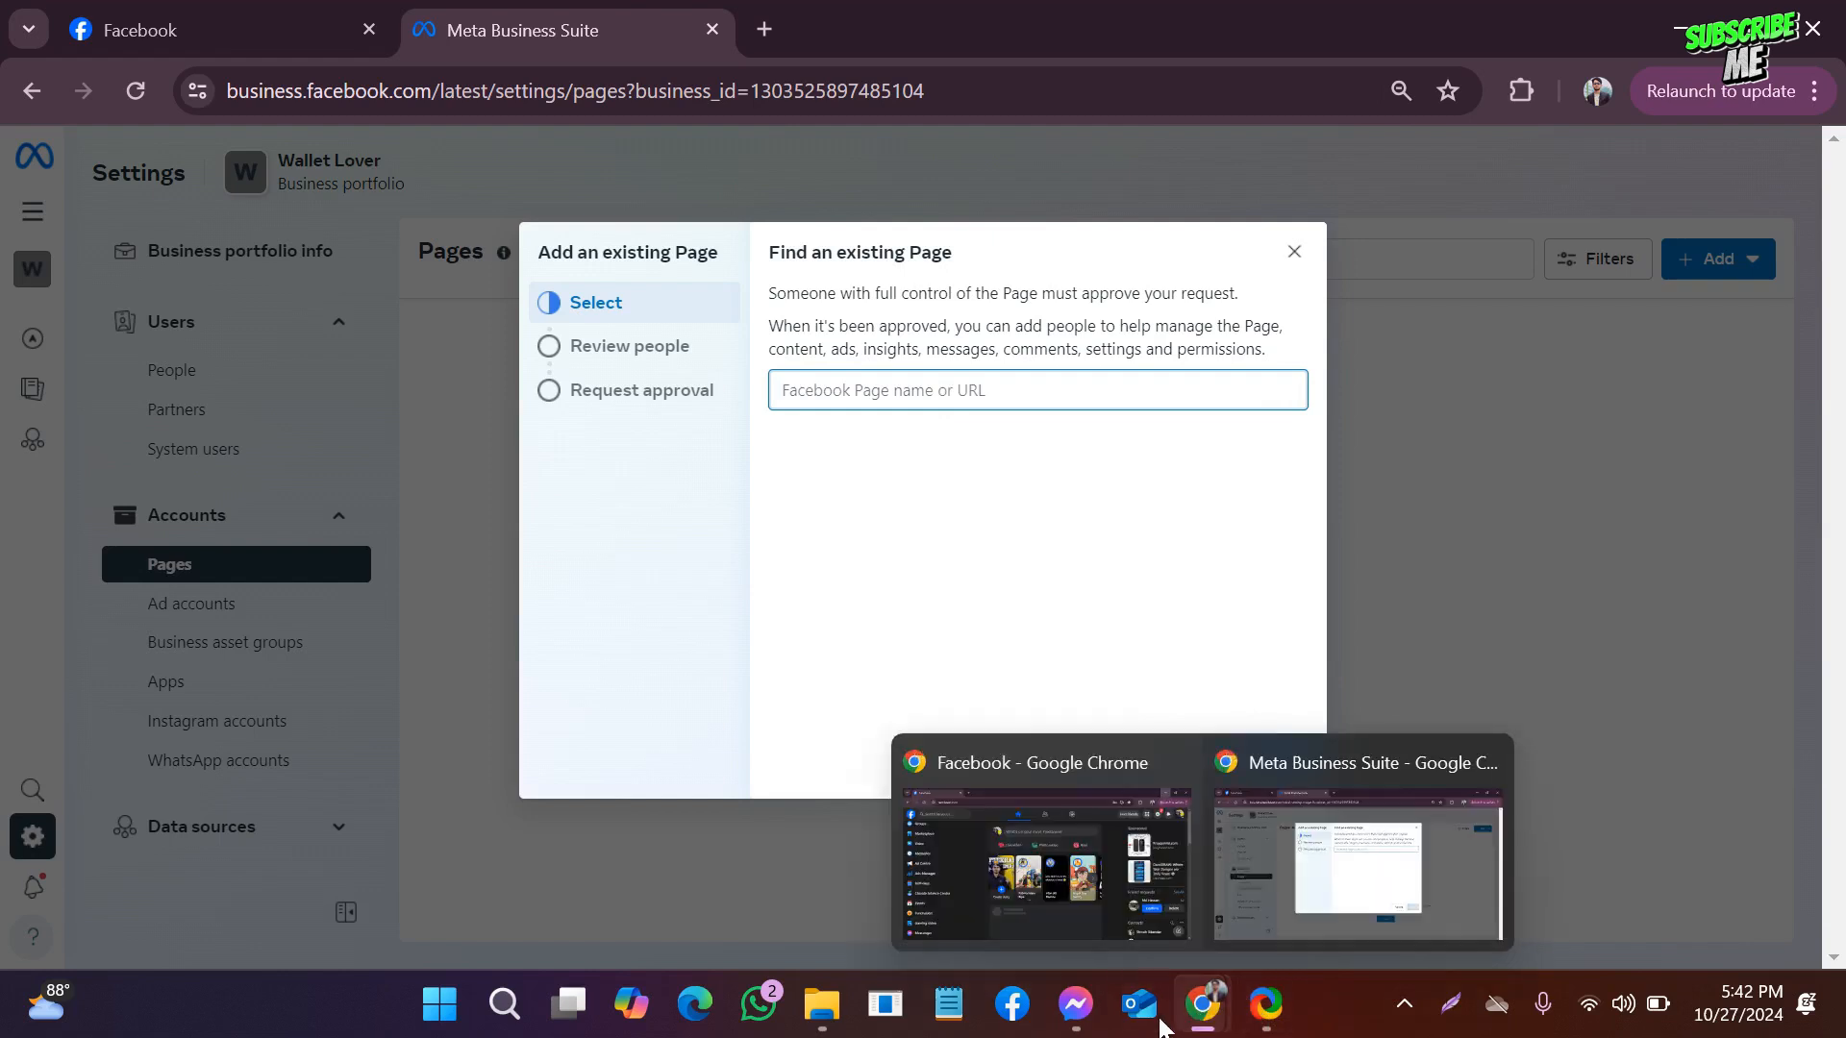
pyautogui.moveTo(1201, 1003)
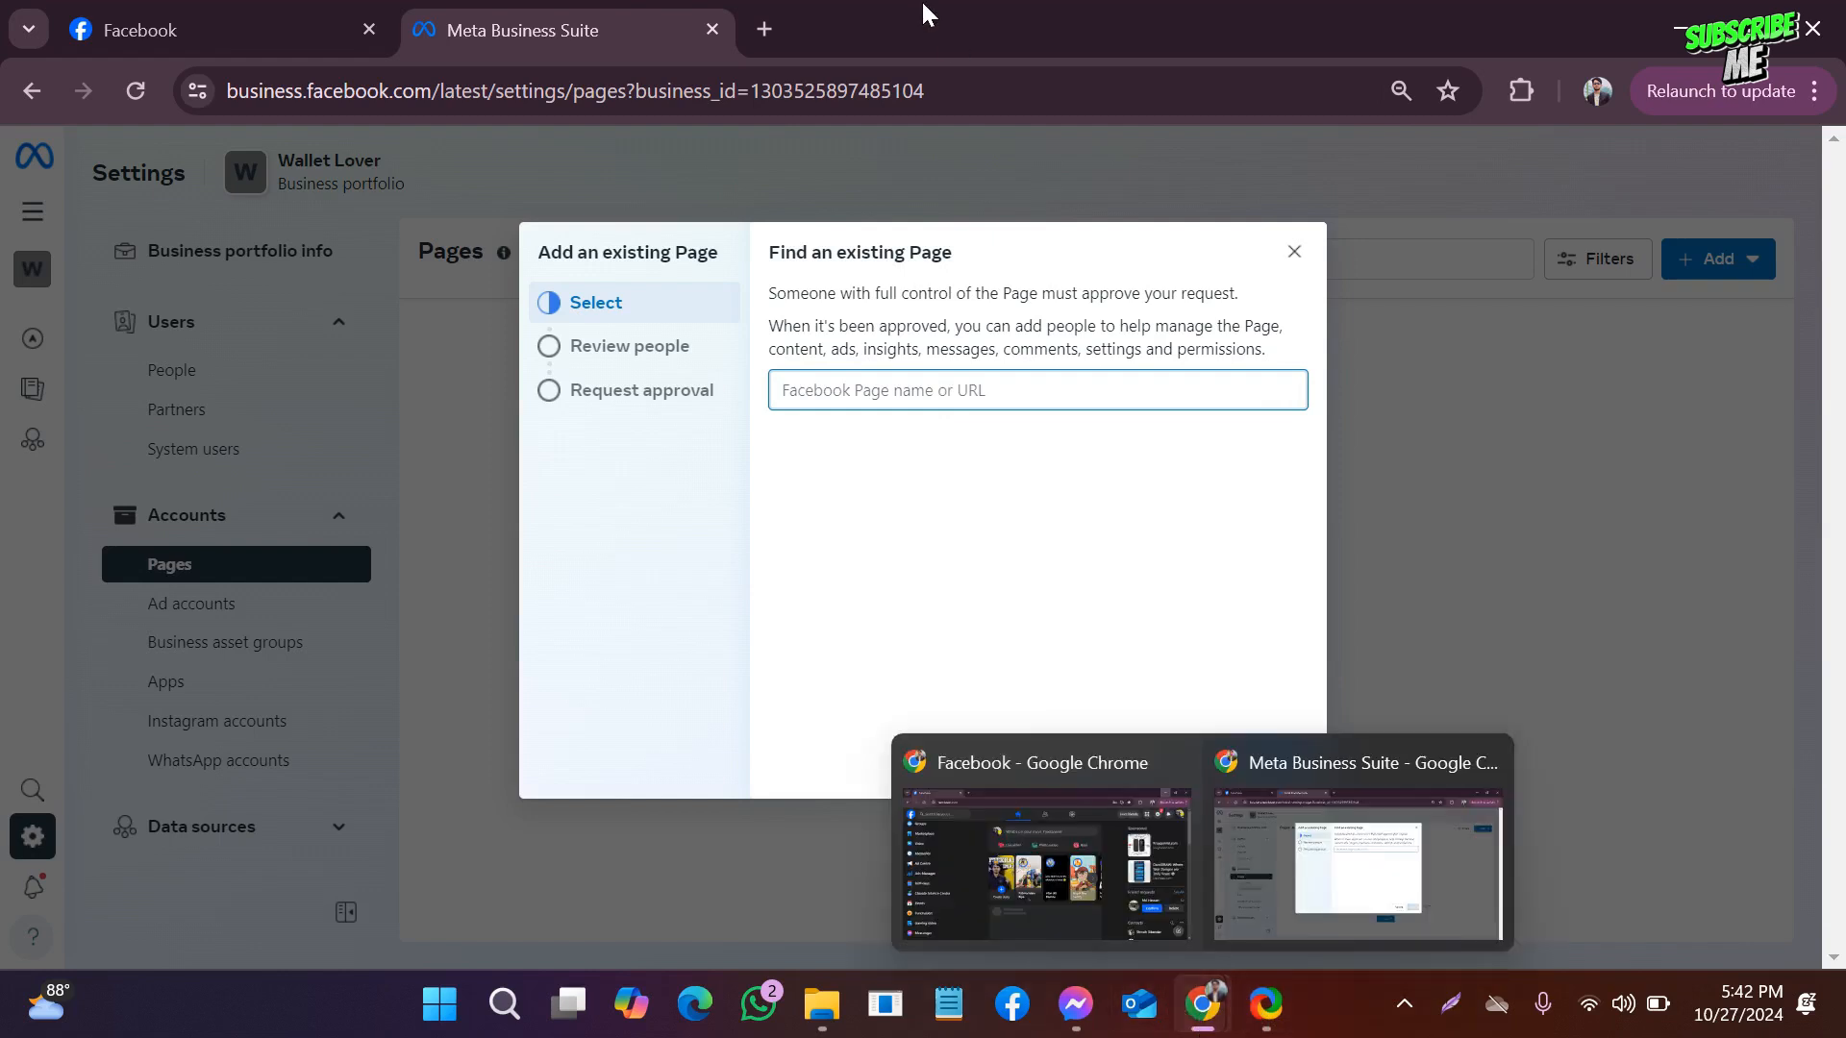
pyautogui.click(1294, 252)
# Open a window in another Chrome profile and go to Facebook through the "facebook login" search.
pyautogui.click(1598, 89)
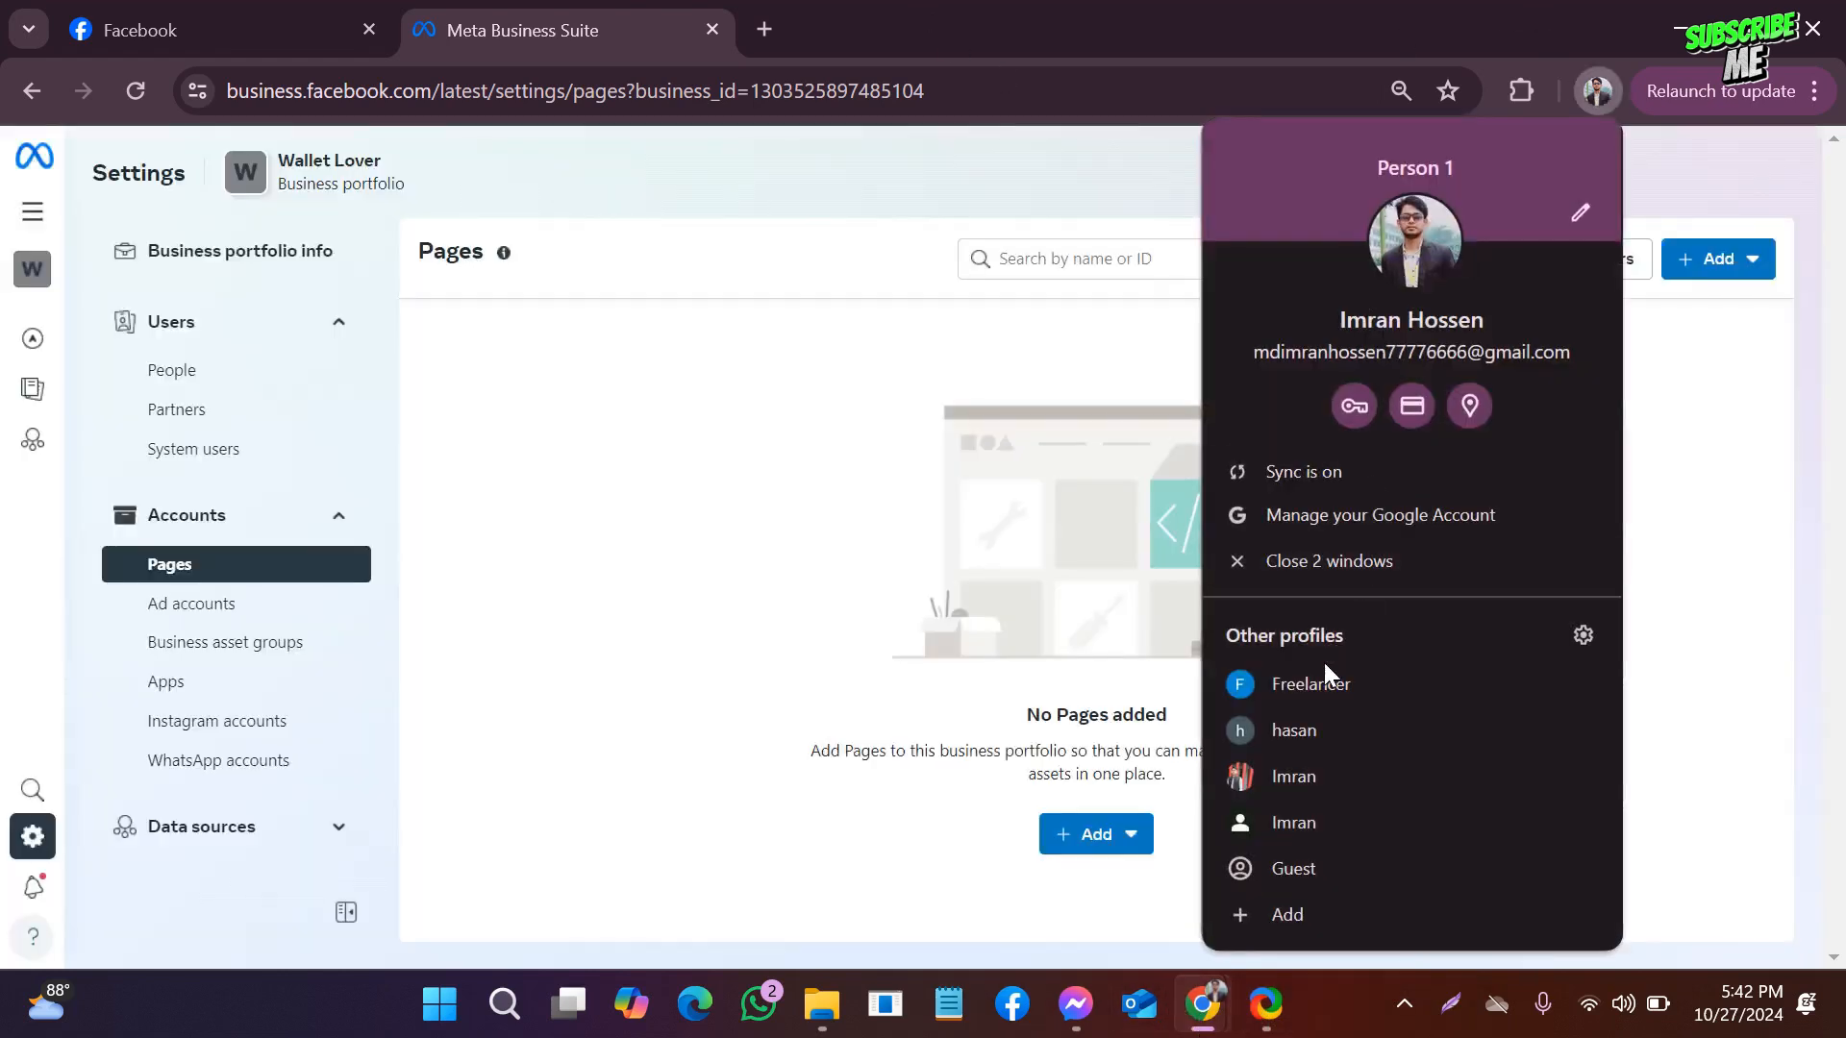
pyautogui.click(1351, 794)
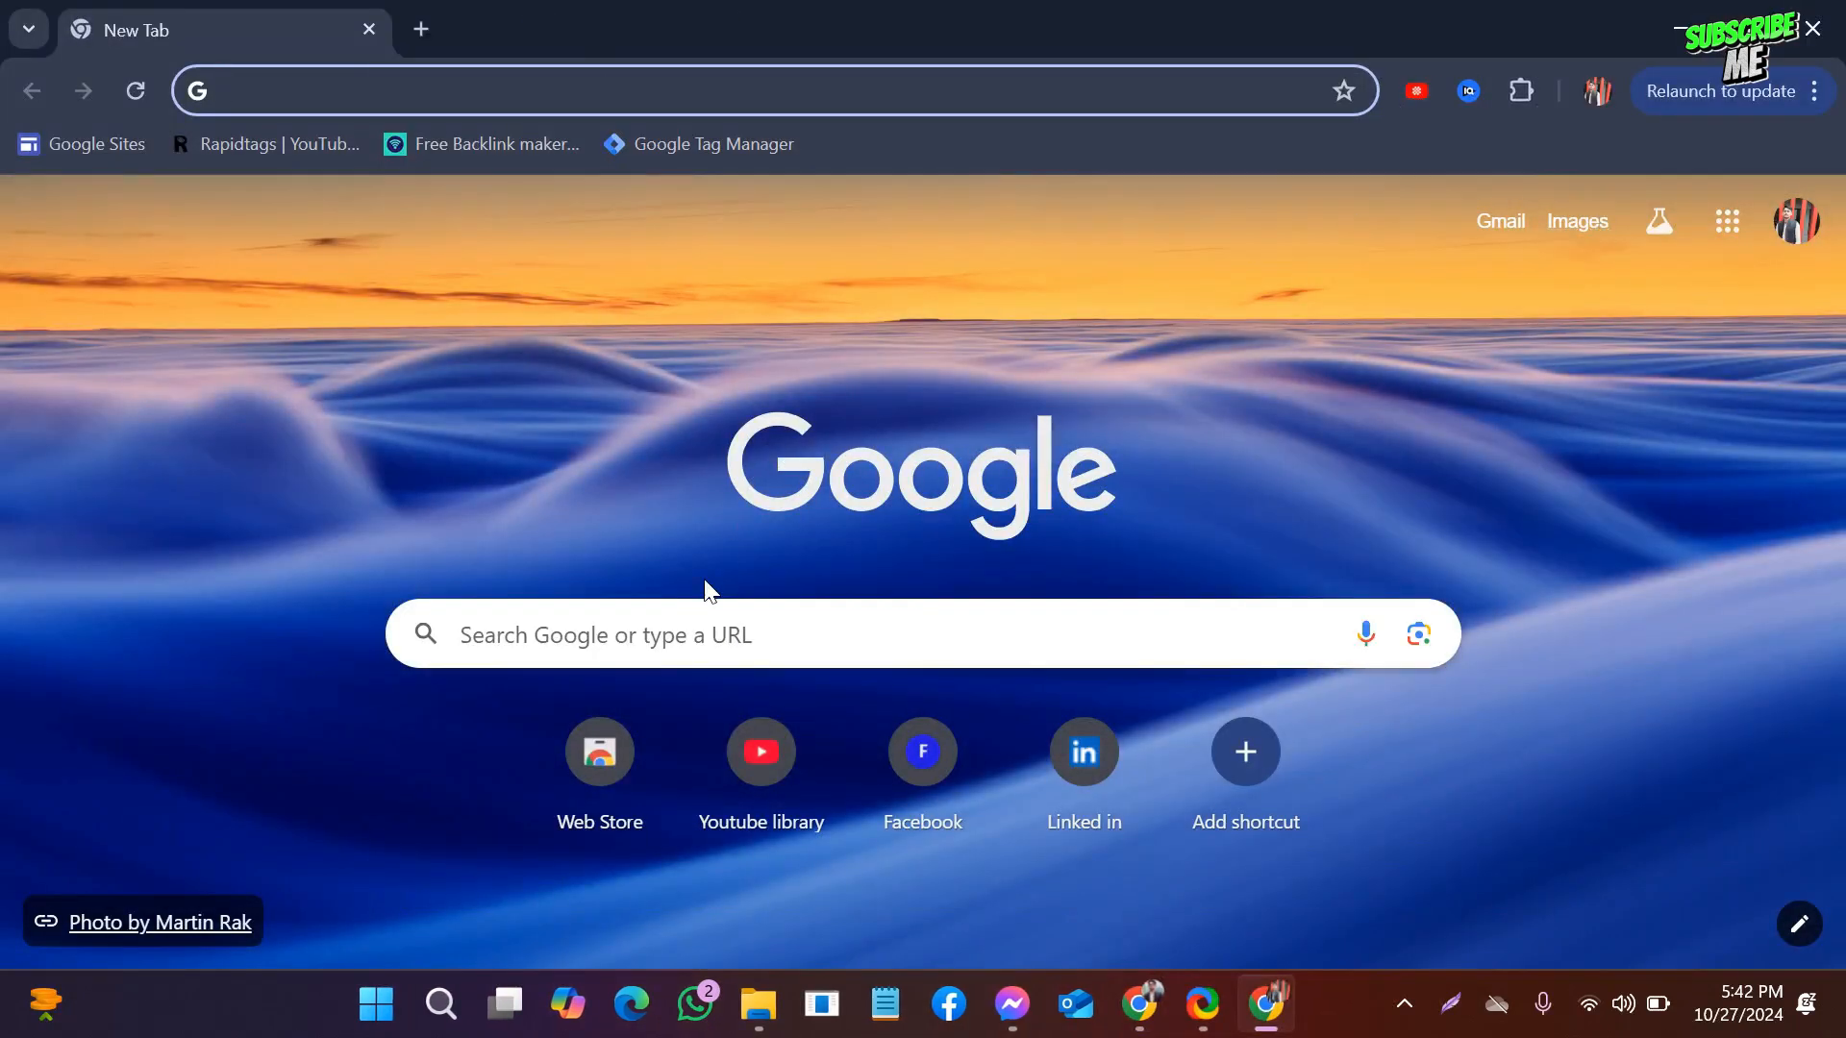
pyautogui.click(672, 626)
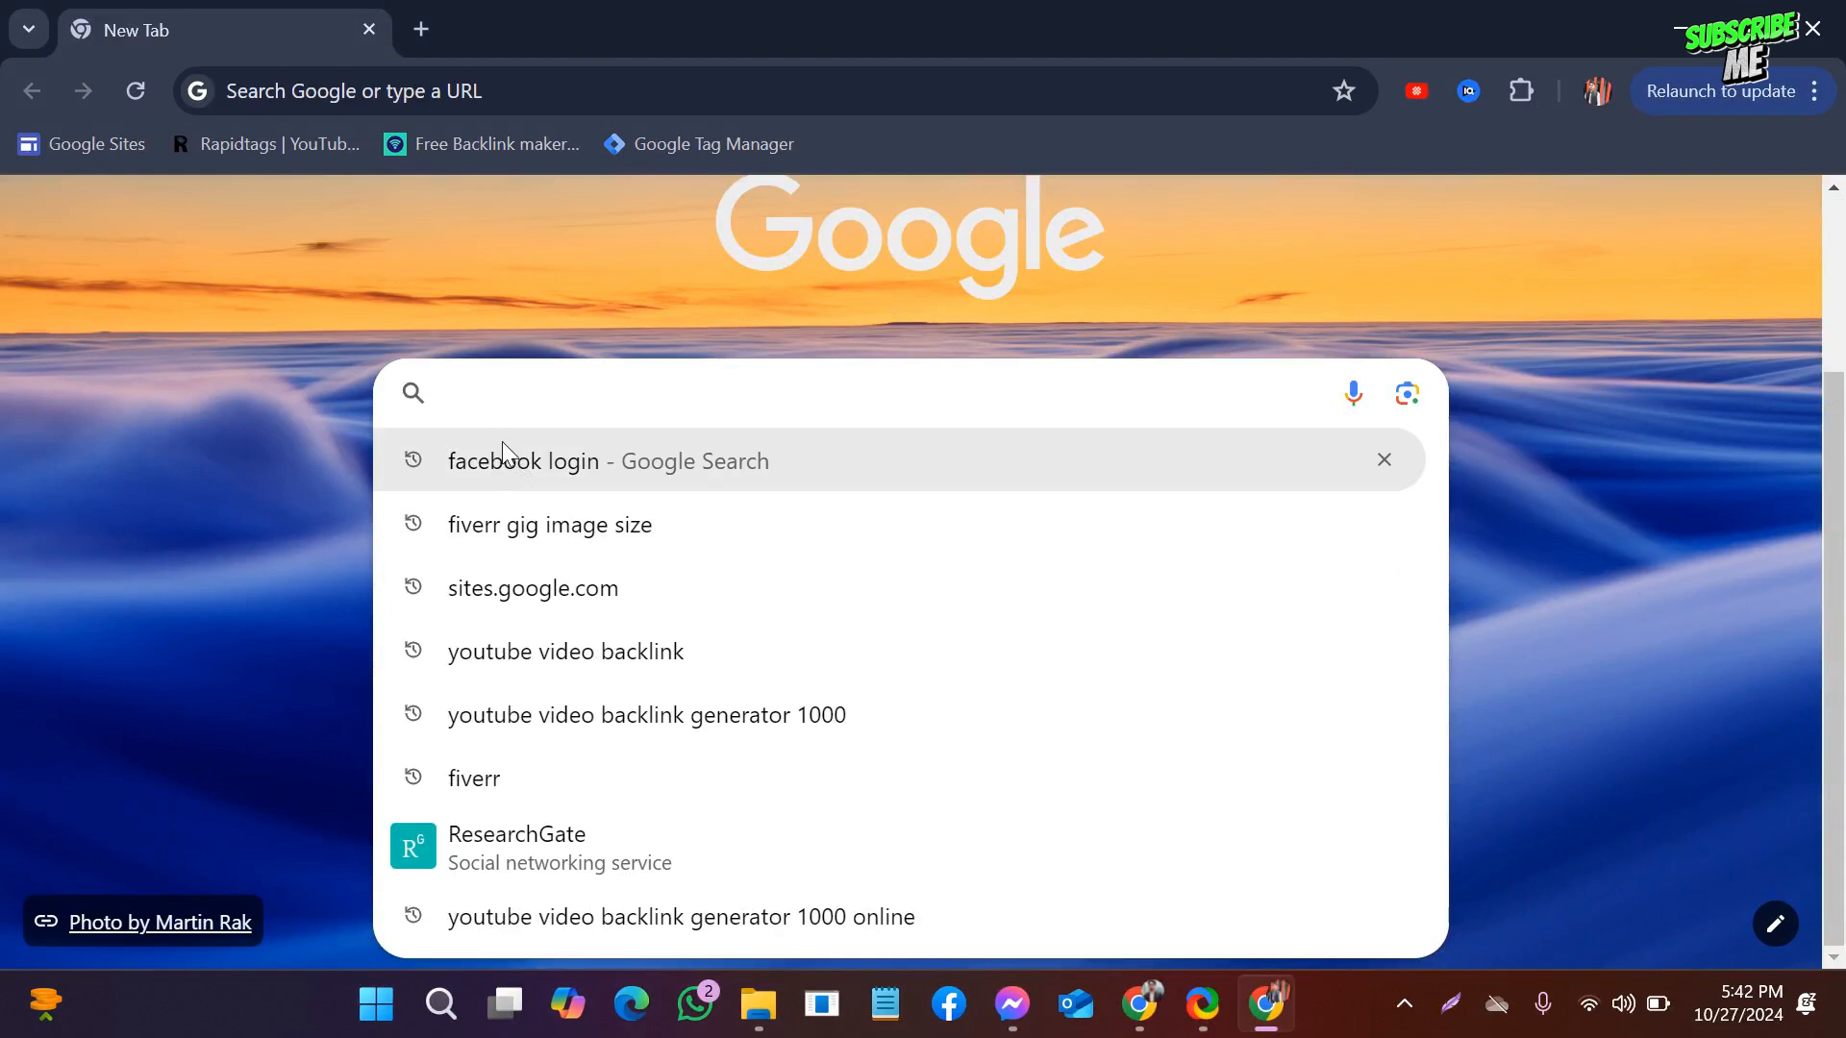
pyautogui.click(502, 471)
pyautogui.click(248, 448)
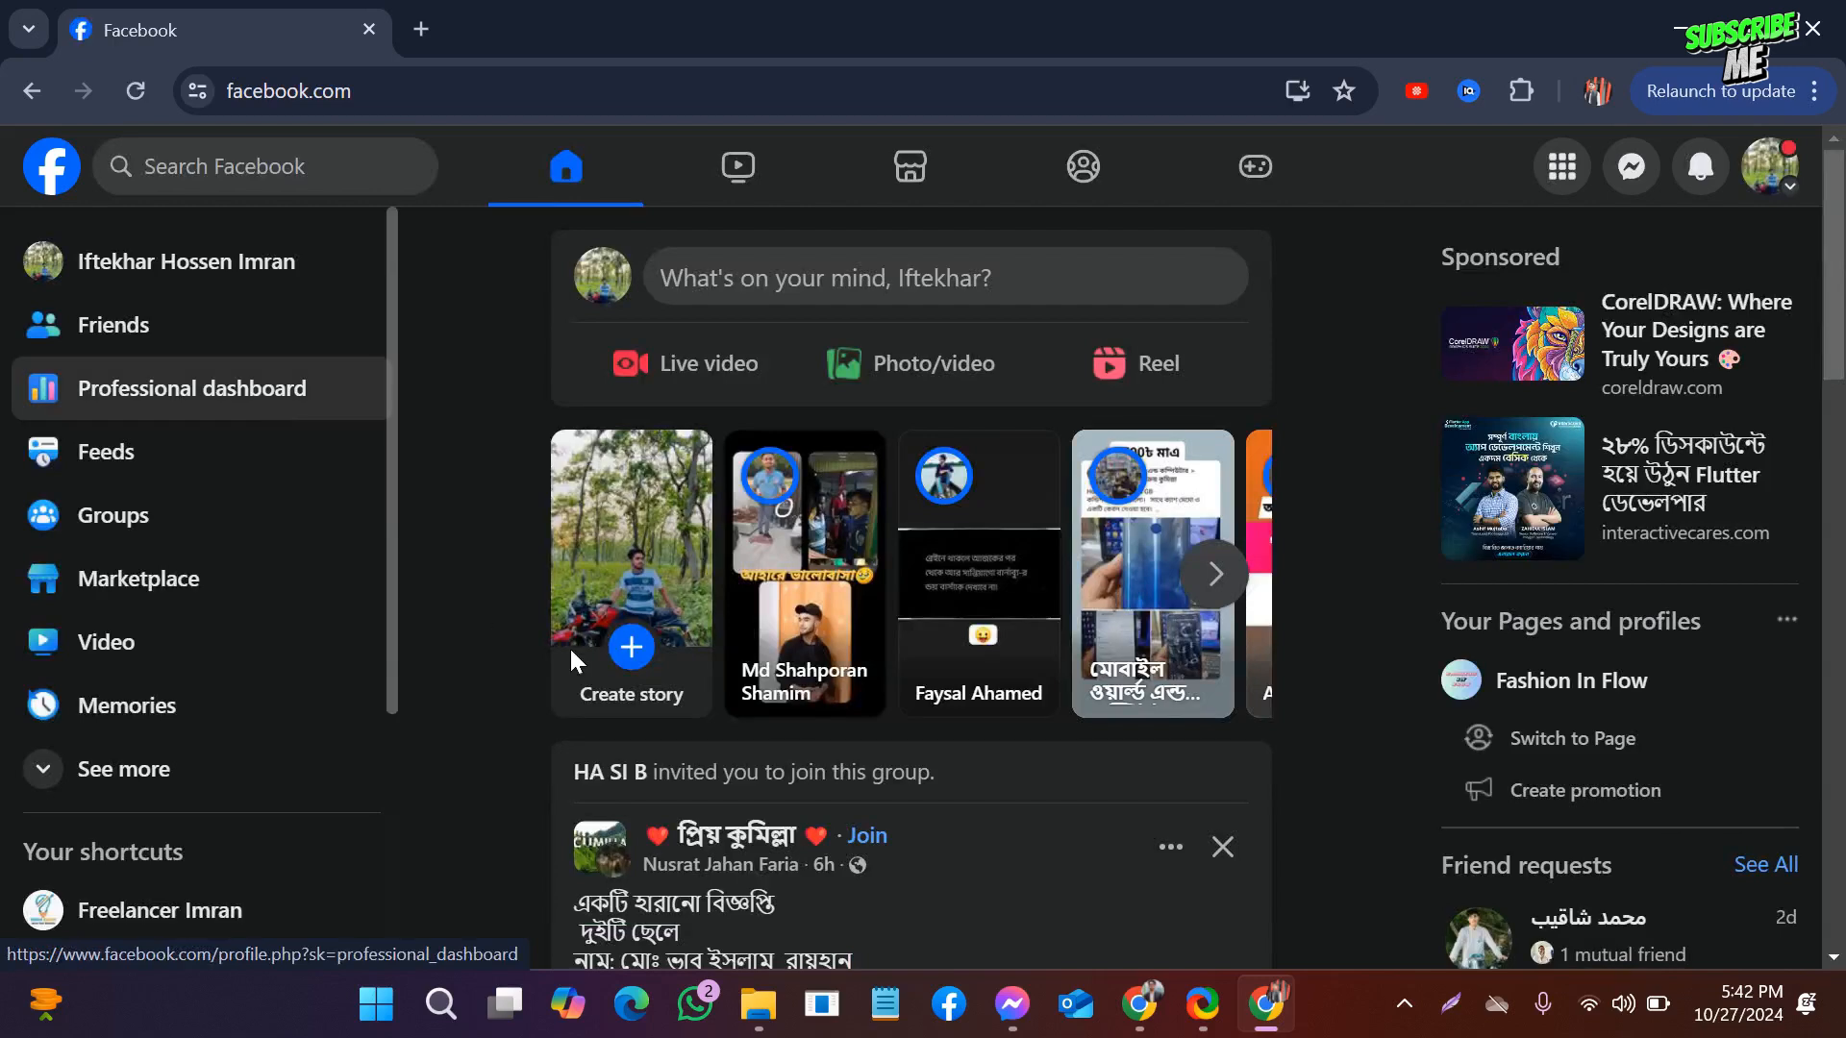
pyautogui.scroll(-15, 921, 540)
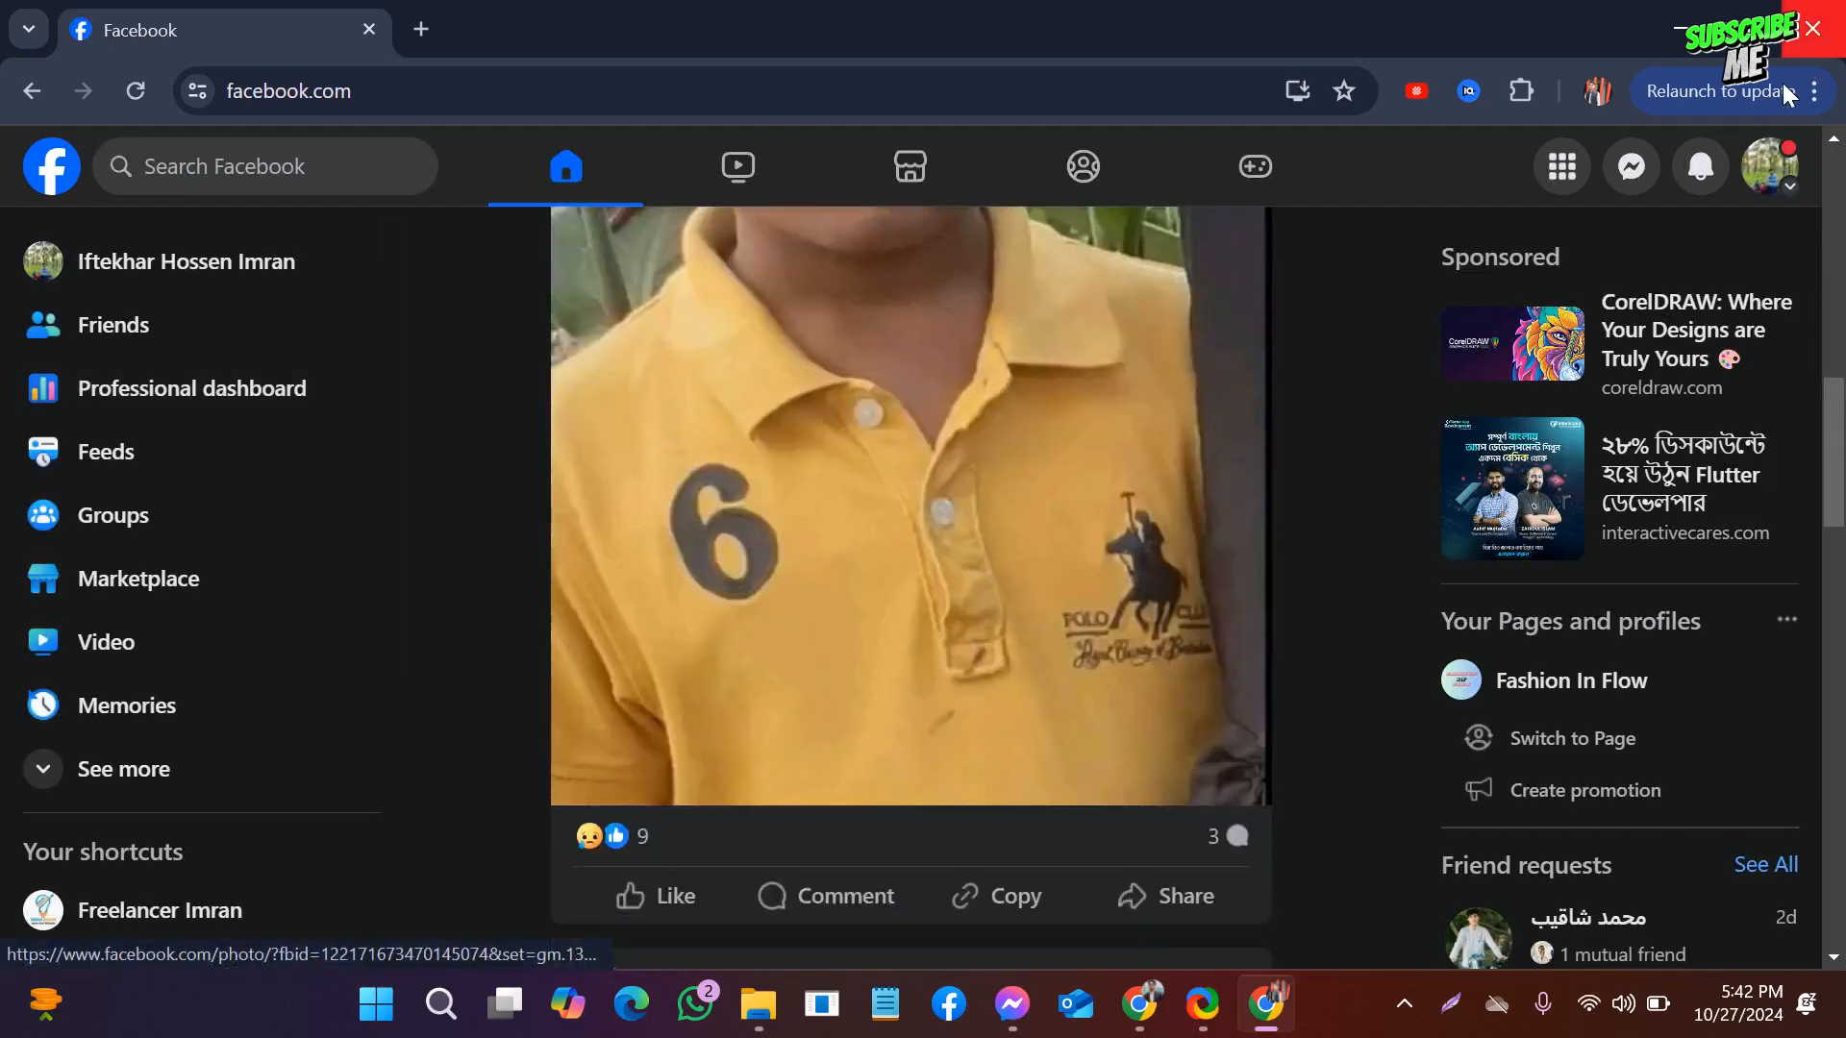
pyautogui.click(1767, 165)
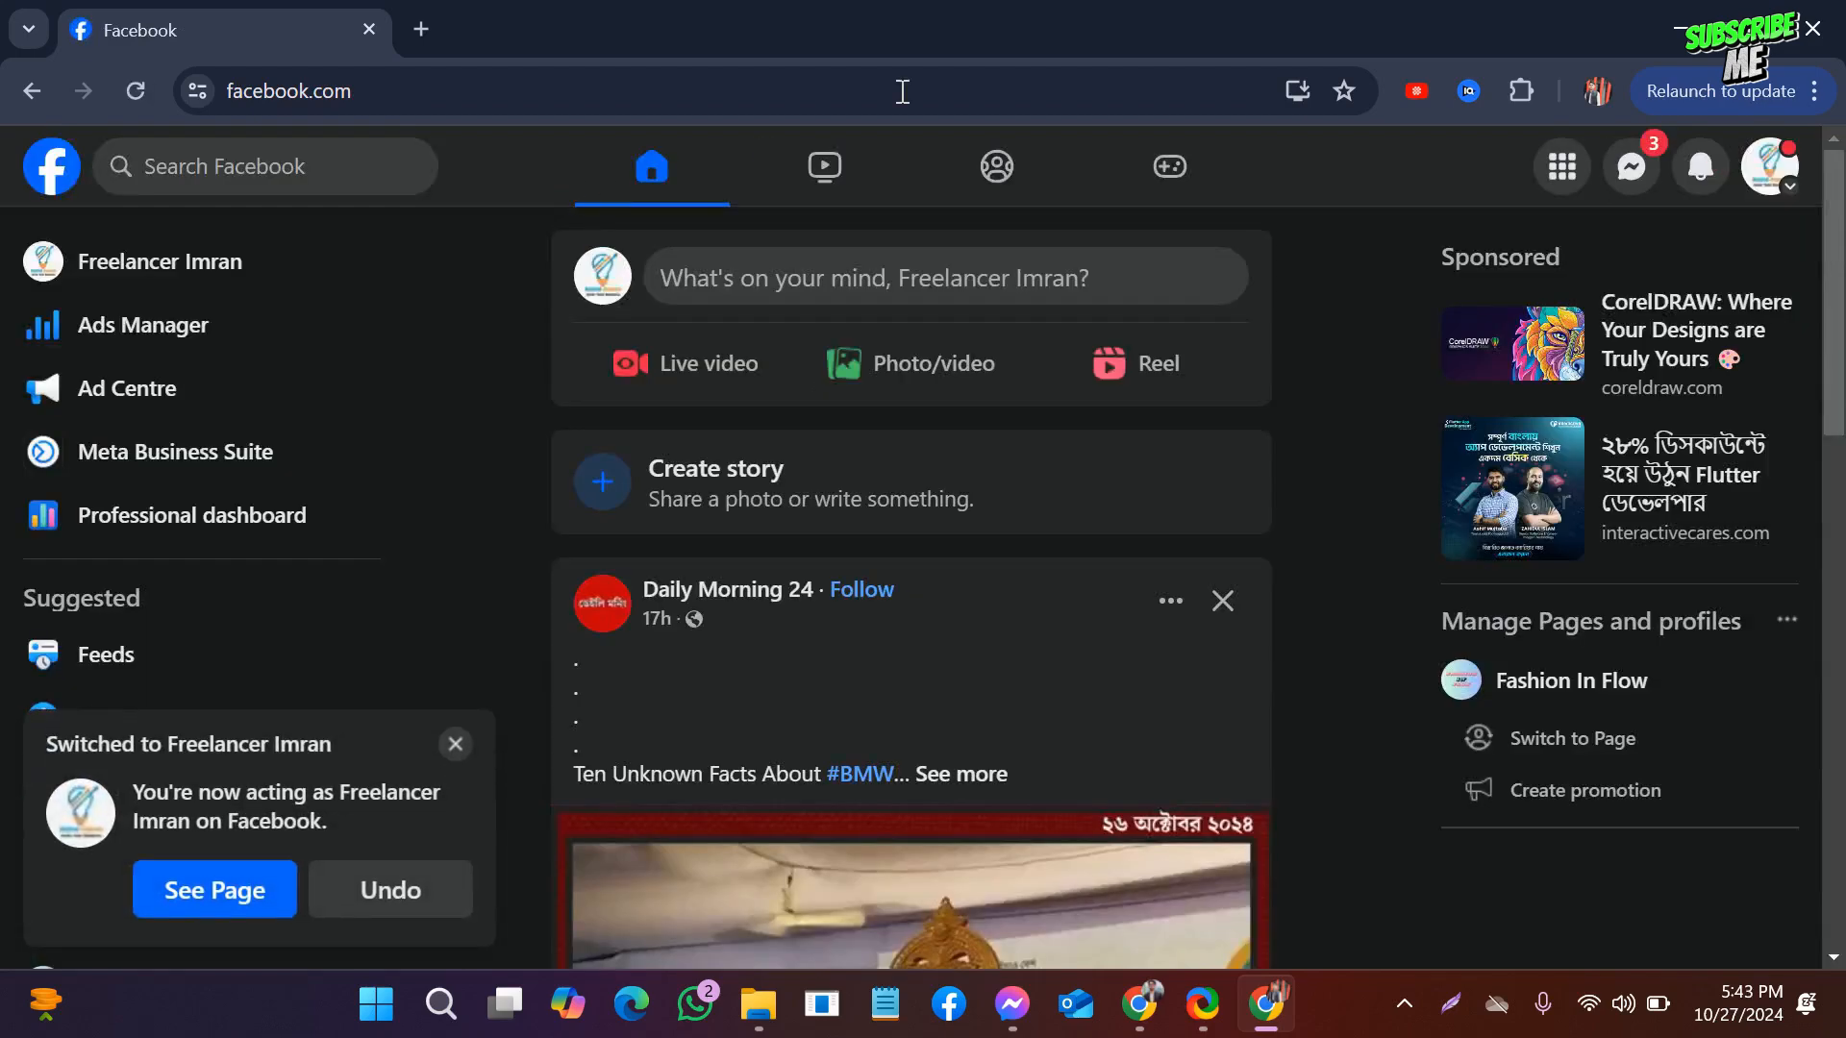
pyautogui.click(1771, 185)
pyautogui.click(1485, 281)
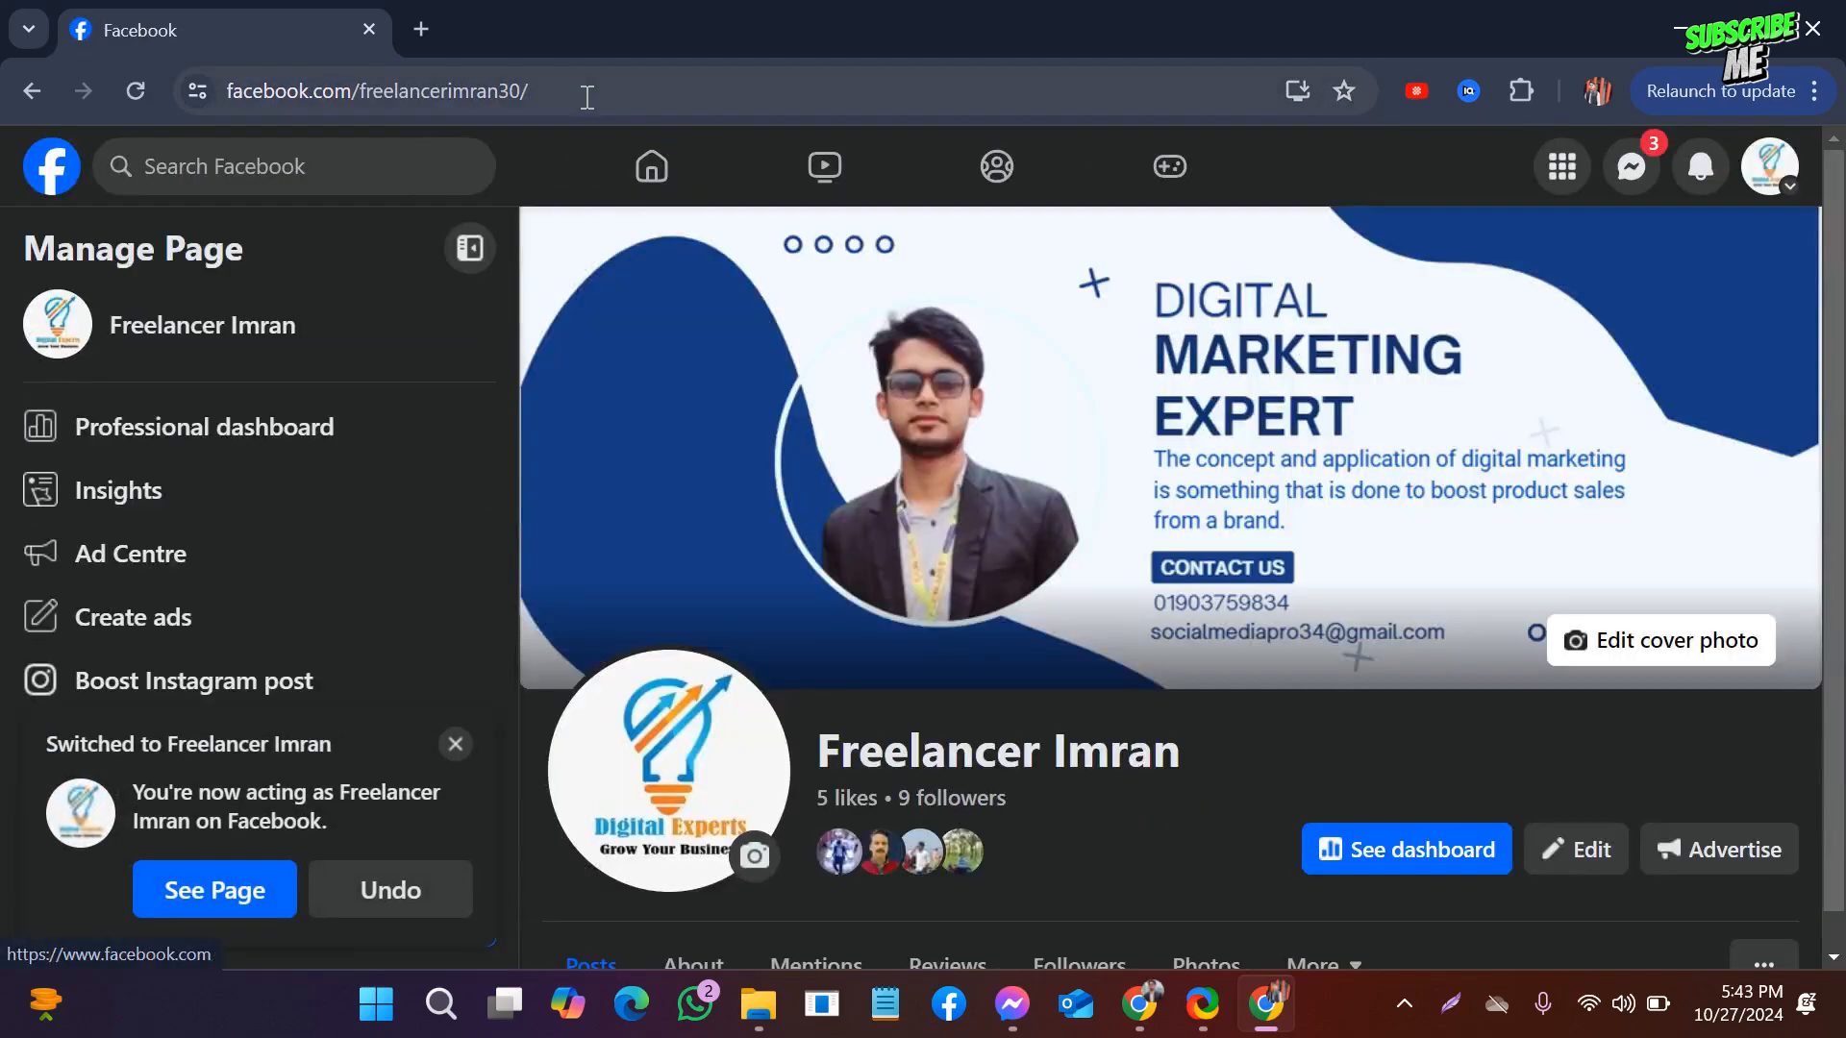
# Copy the full web address of the freelancer Page.
pyautogui.moveTo(586, 97); pyautogui.dragTo(203, 106)
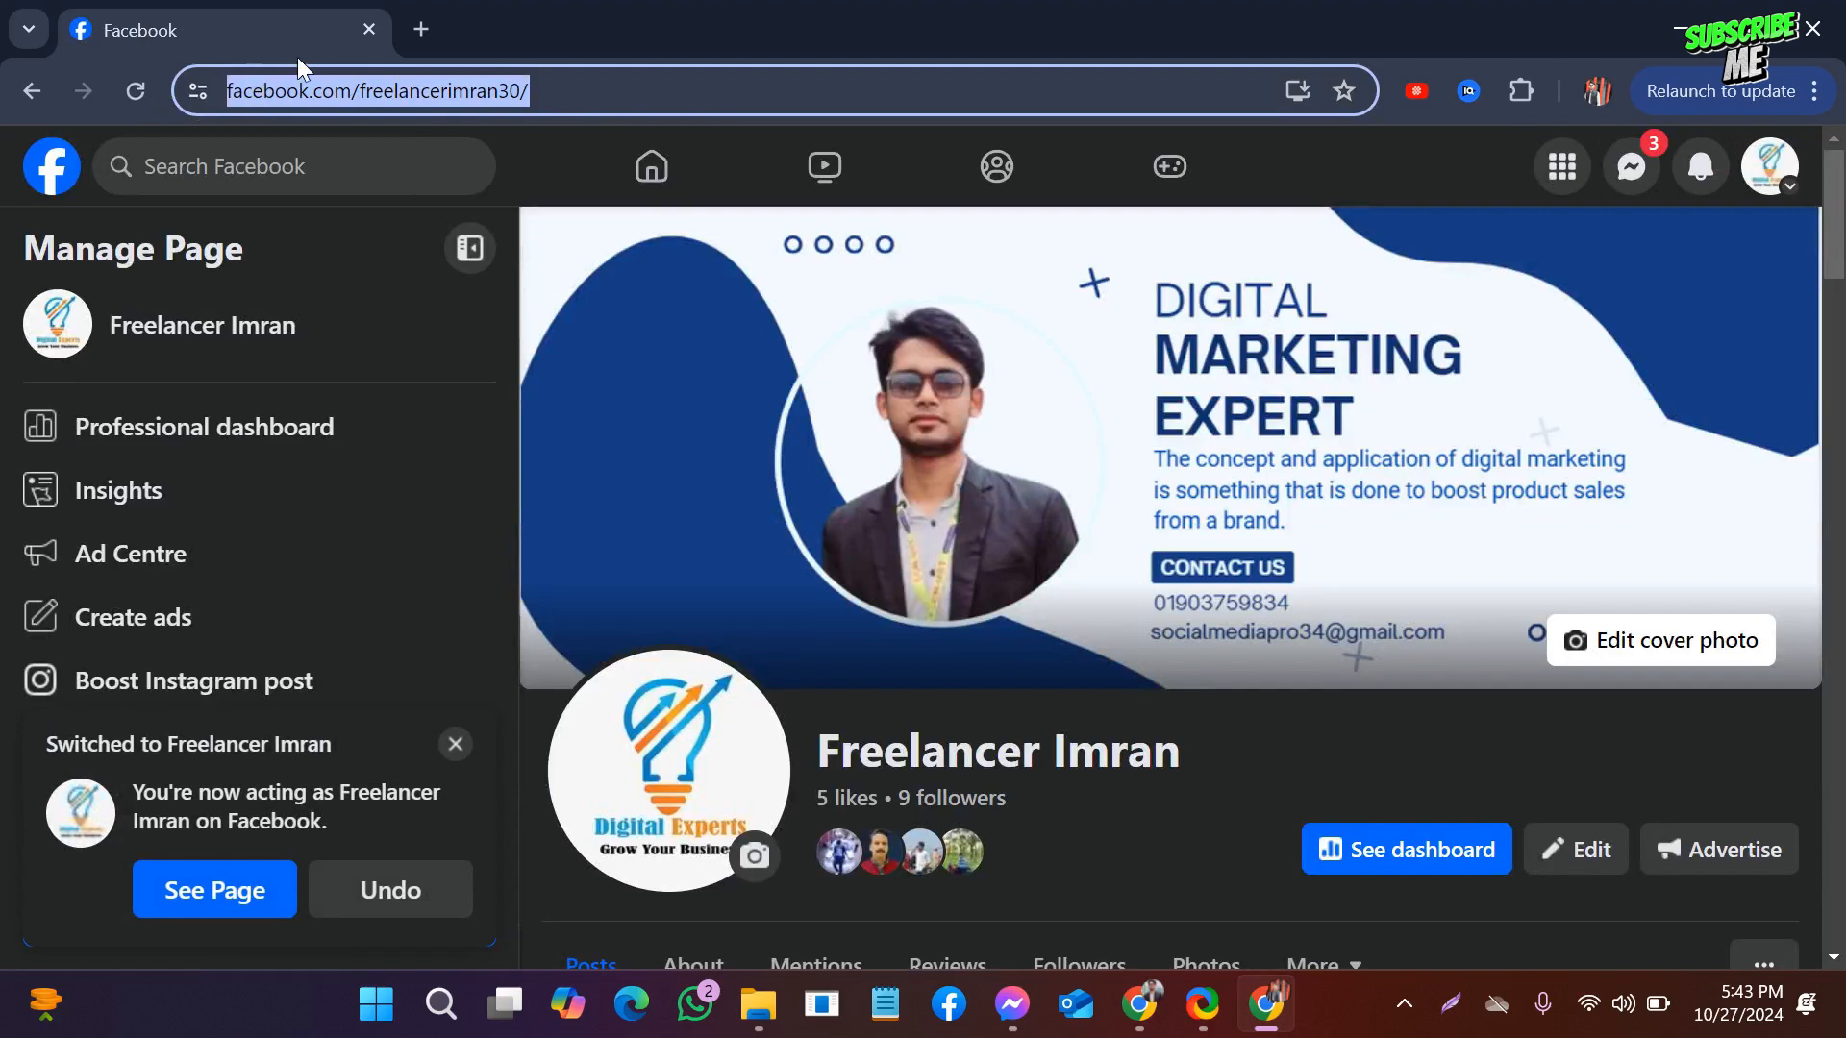
pyautogui.rightClick(293, 89)
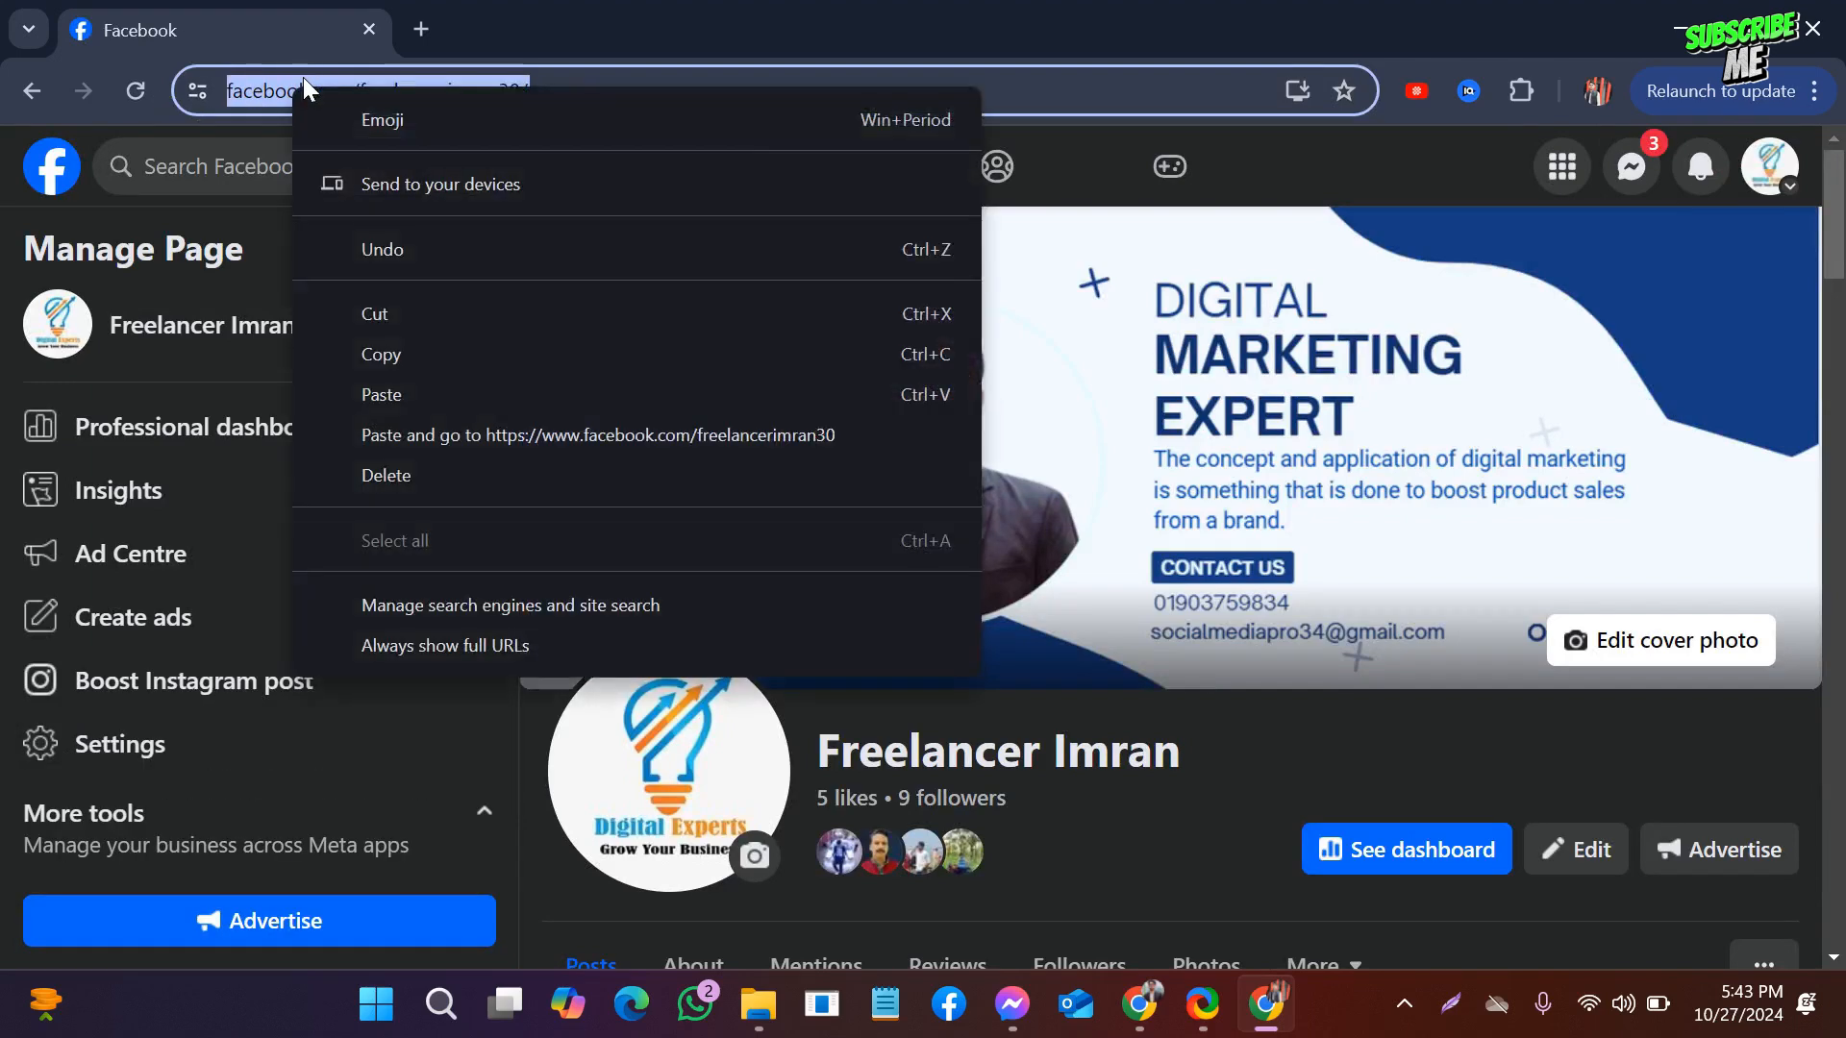
pyautogui.click(401, 350)
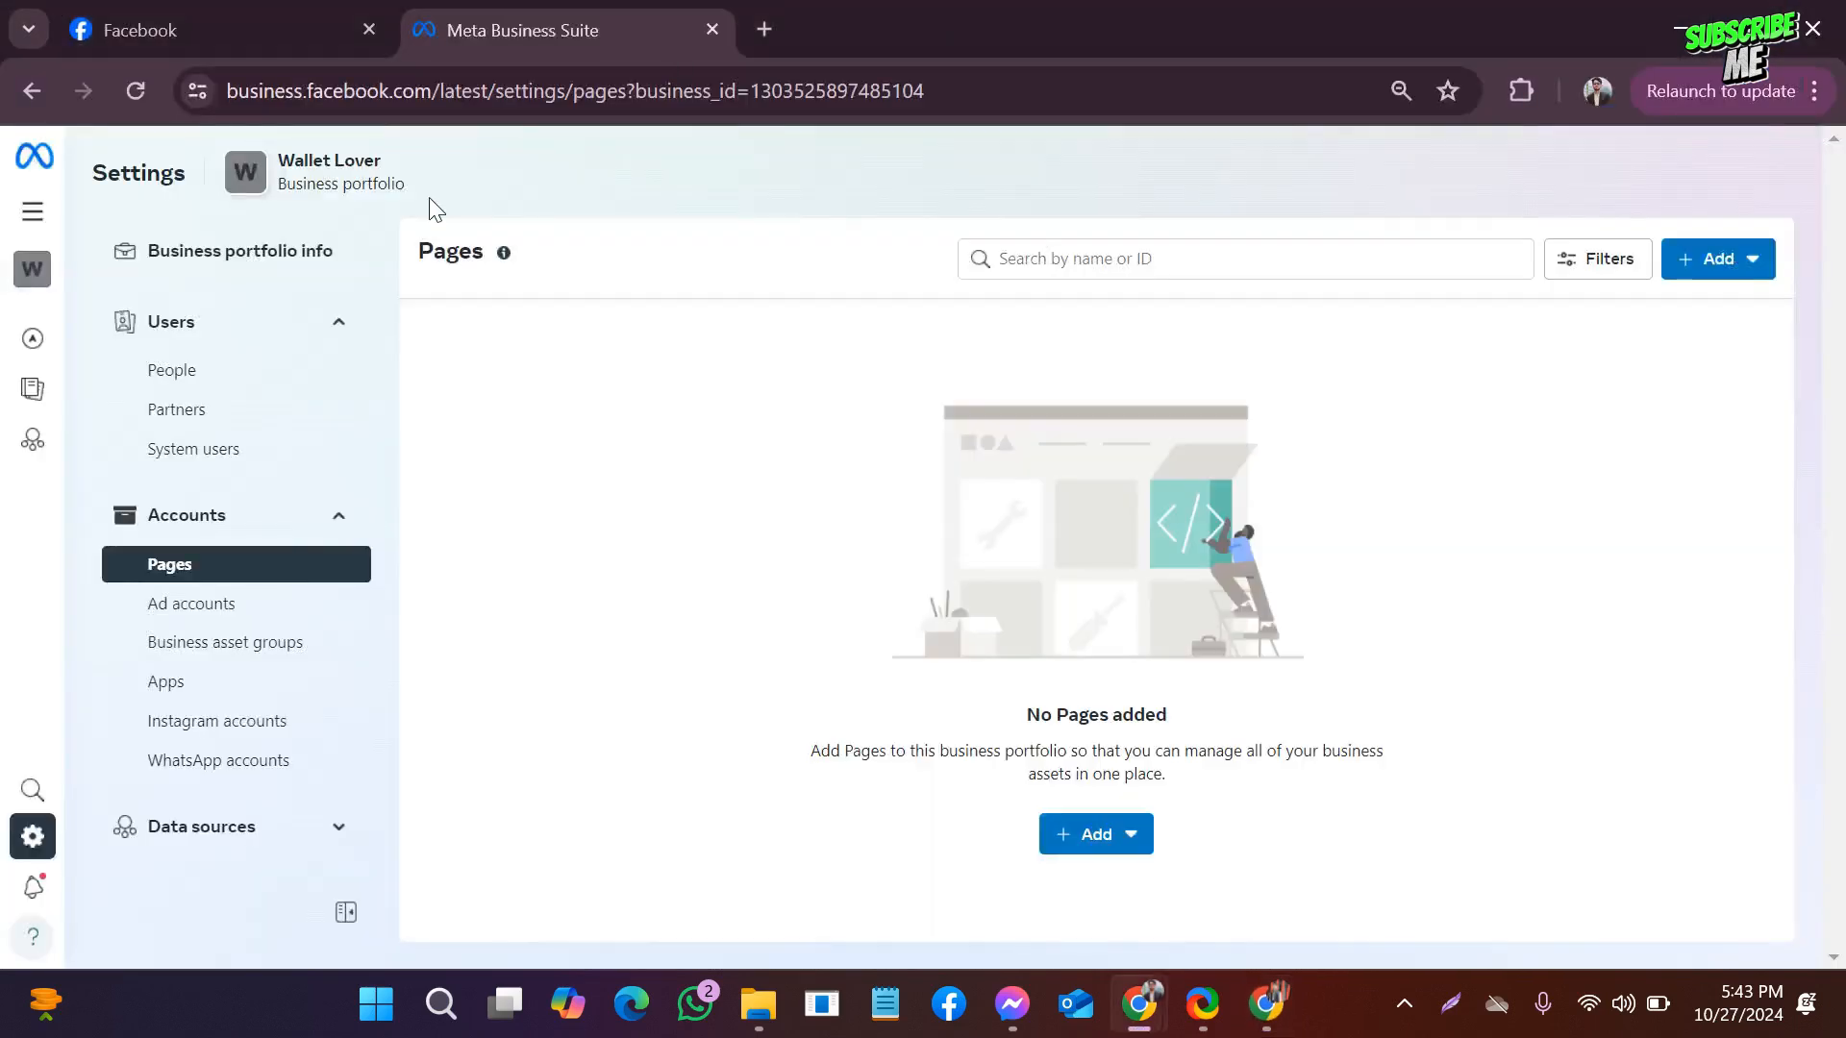
# Return to the Wallet Lover Pages settings and try to add the freelancer Page as an existing Page using its copied URL.
pyautogui.click(1081, 841)
pyautogui.click(1121, 577)
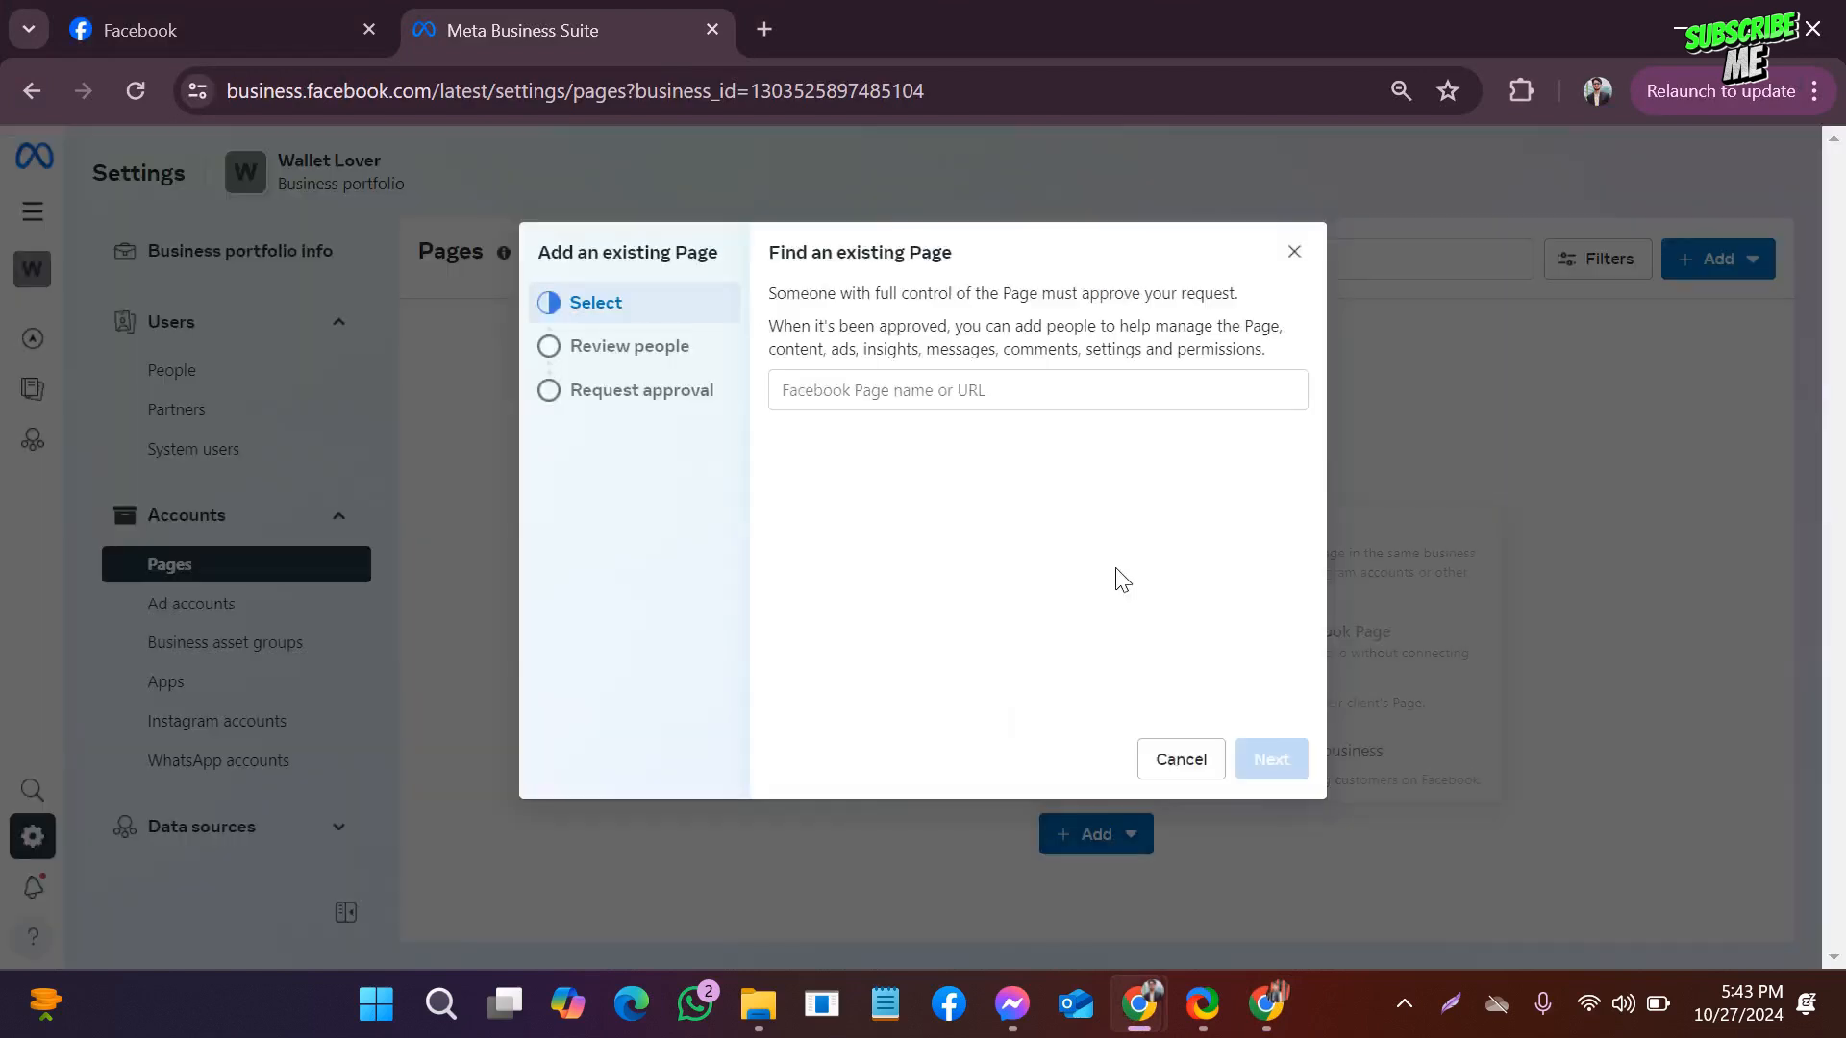
pyautogui.click(836, 385)
pyautogui.rightClick(835, 390)
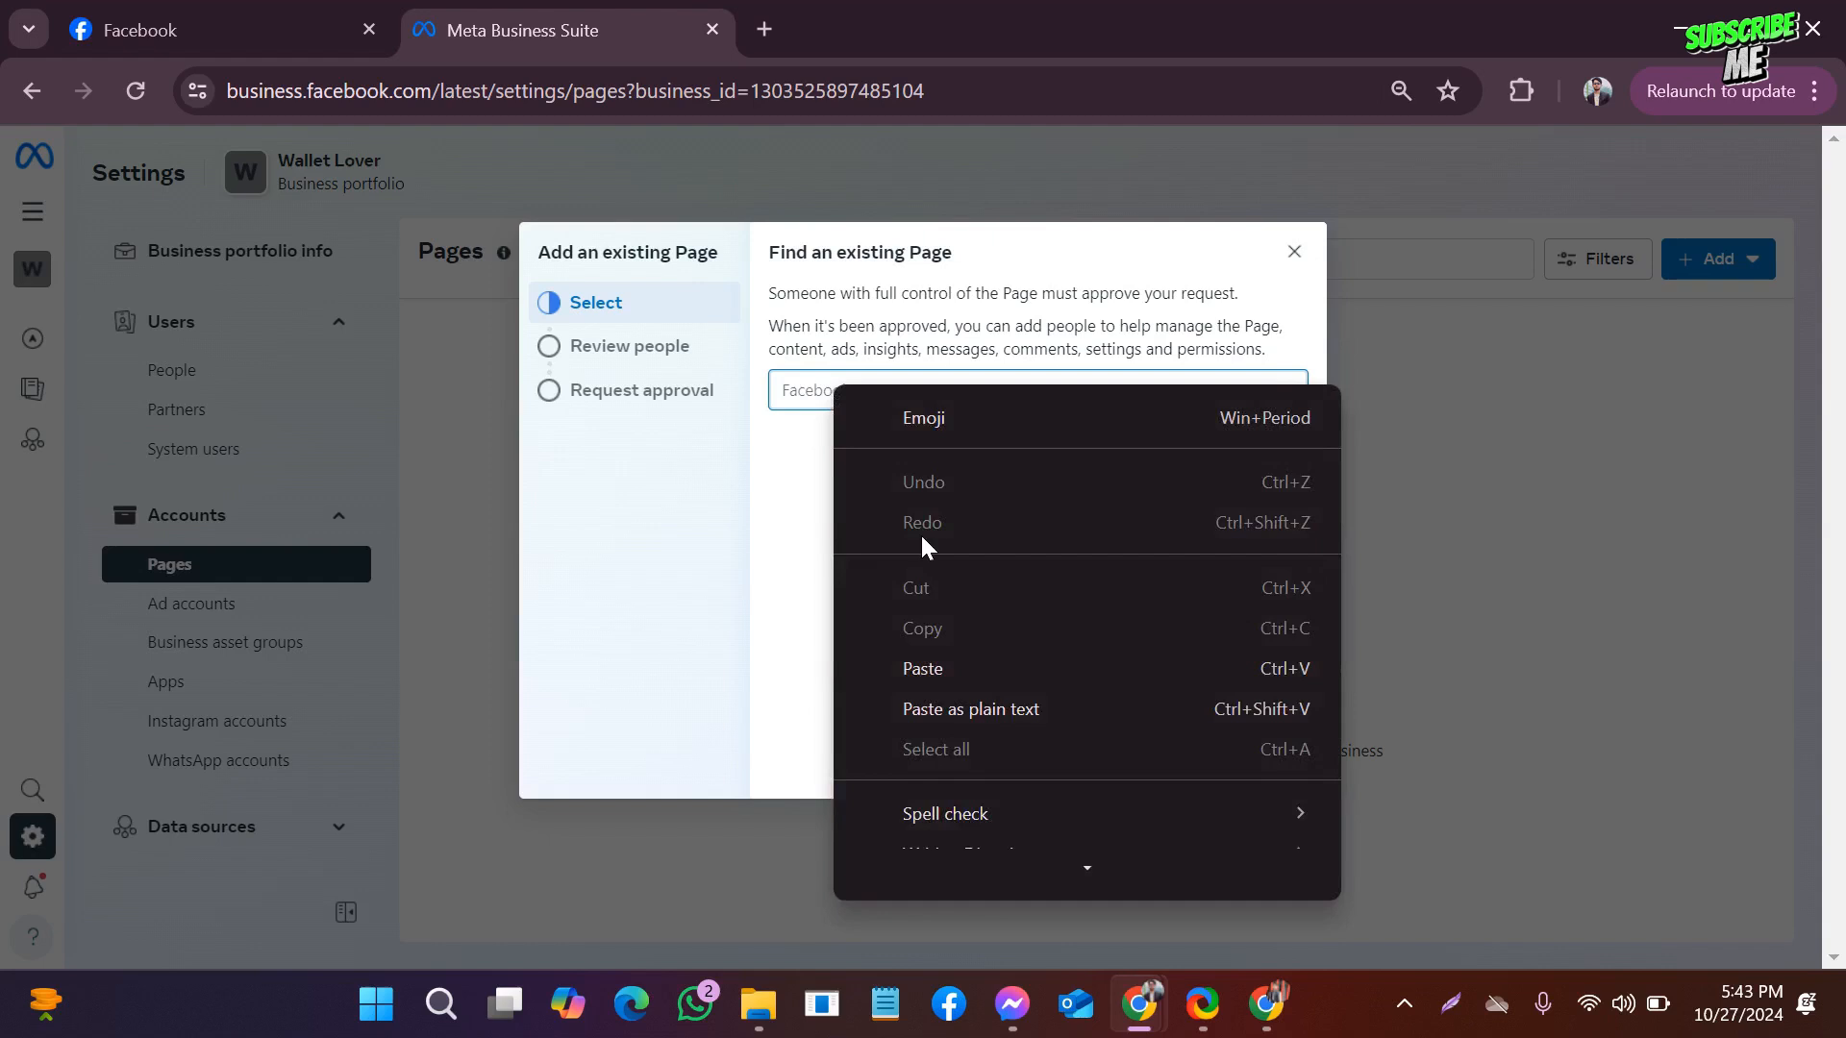
pyautogui.click(944, 668)
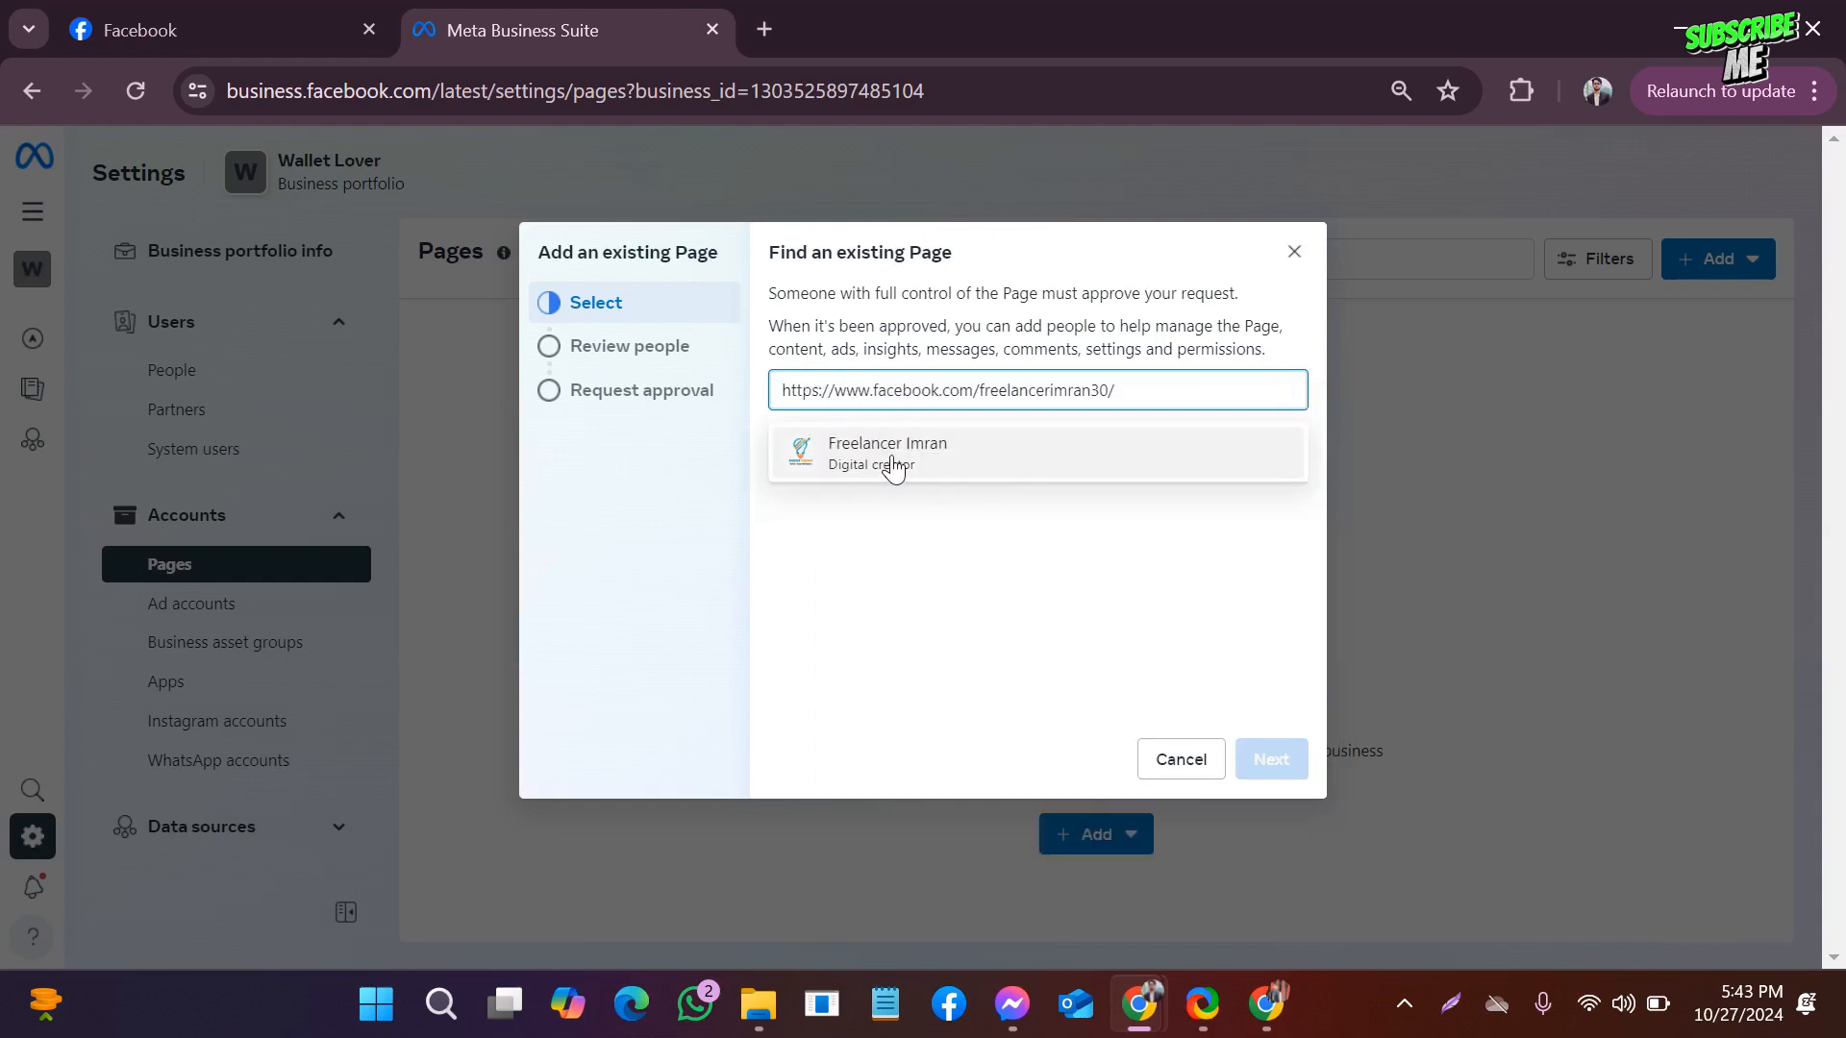
pyautogui.click(893, 469)
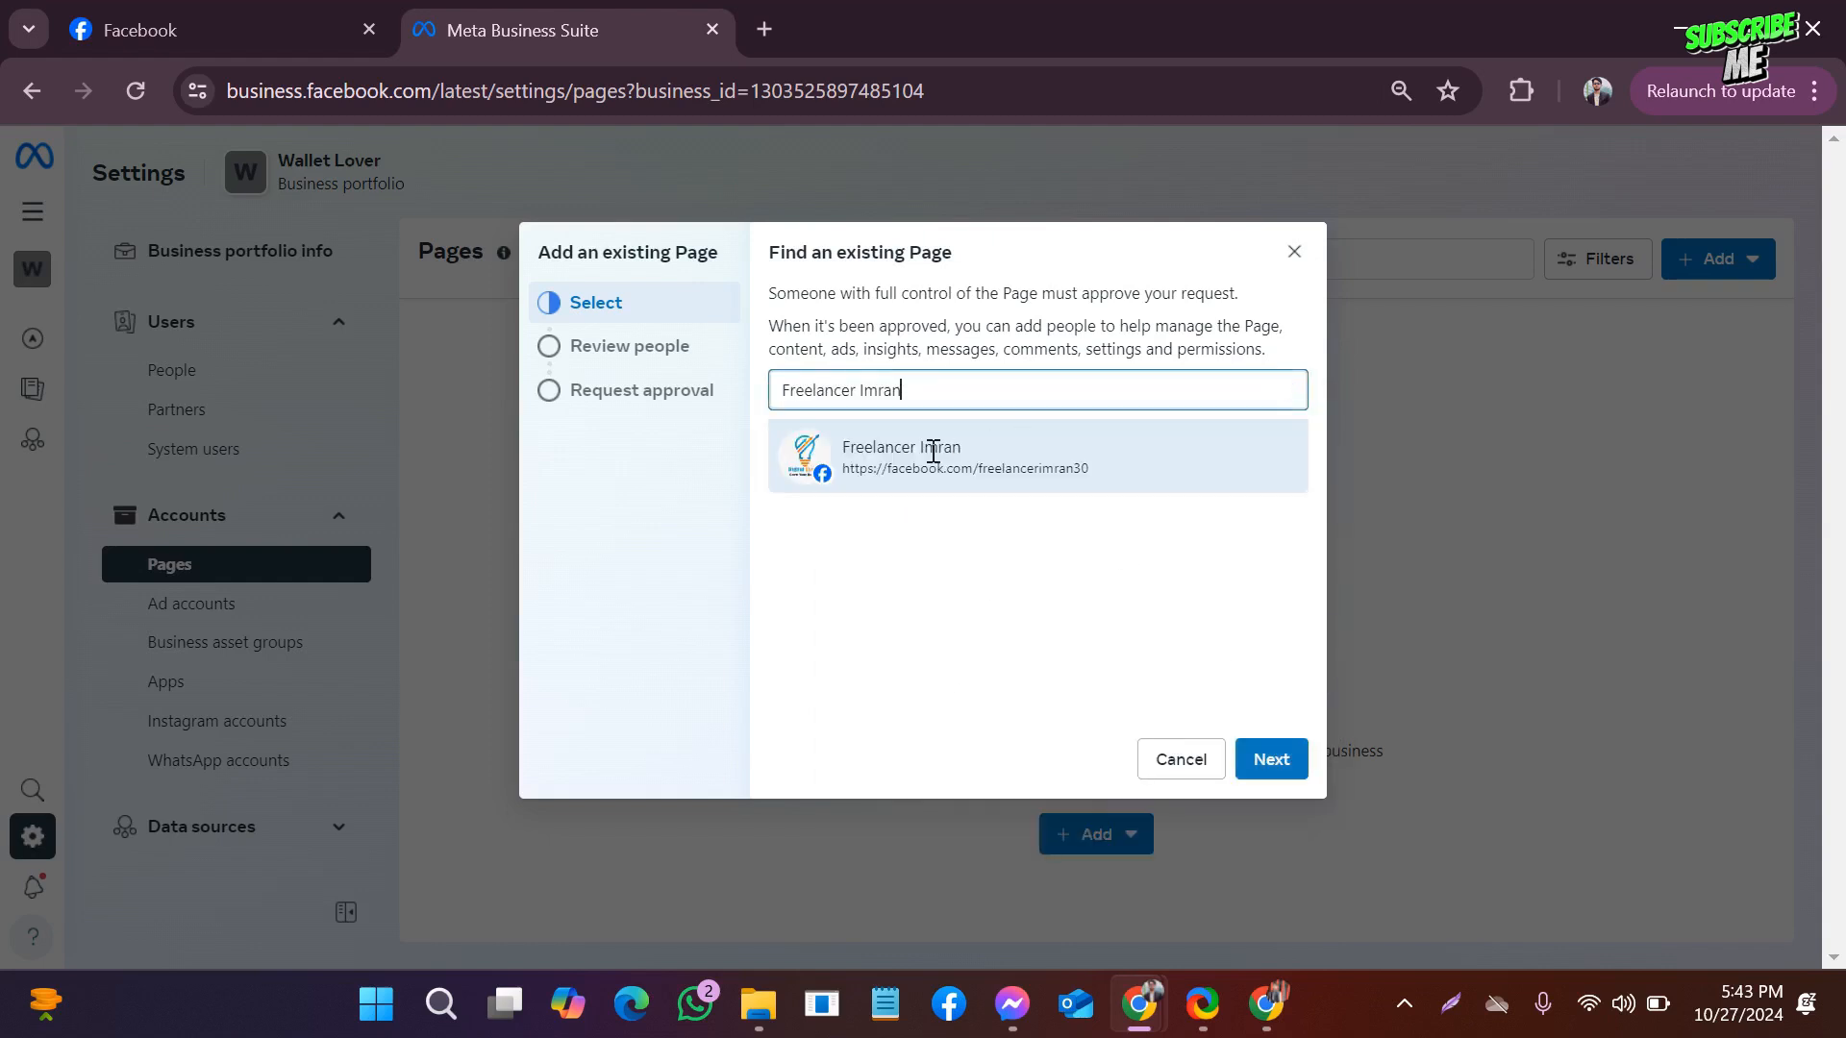
pyautogui.click(1271, 762)
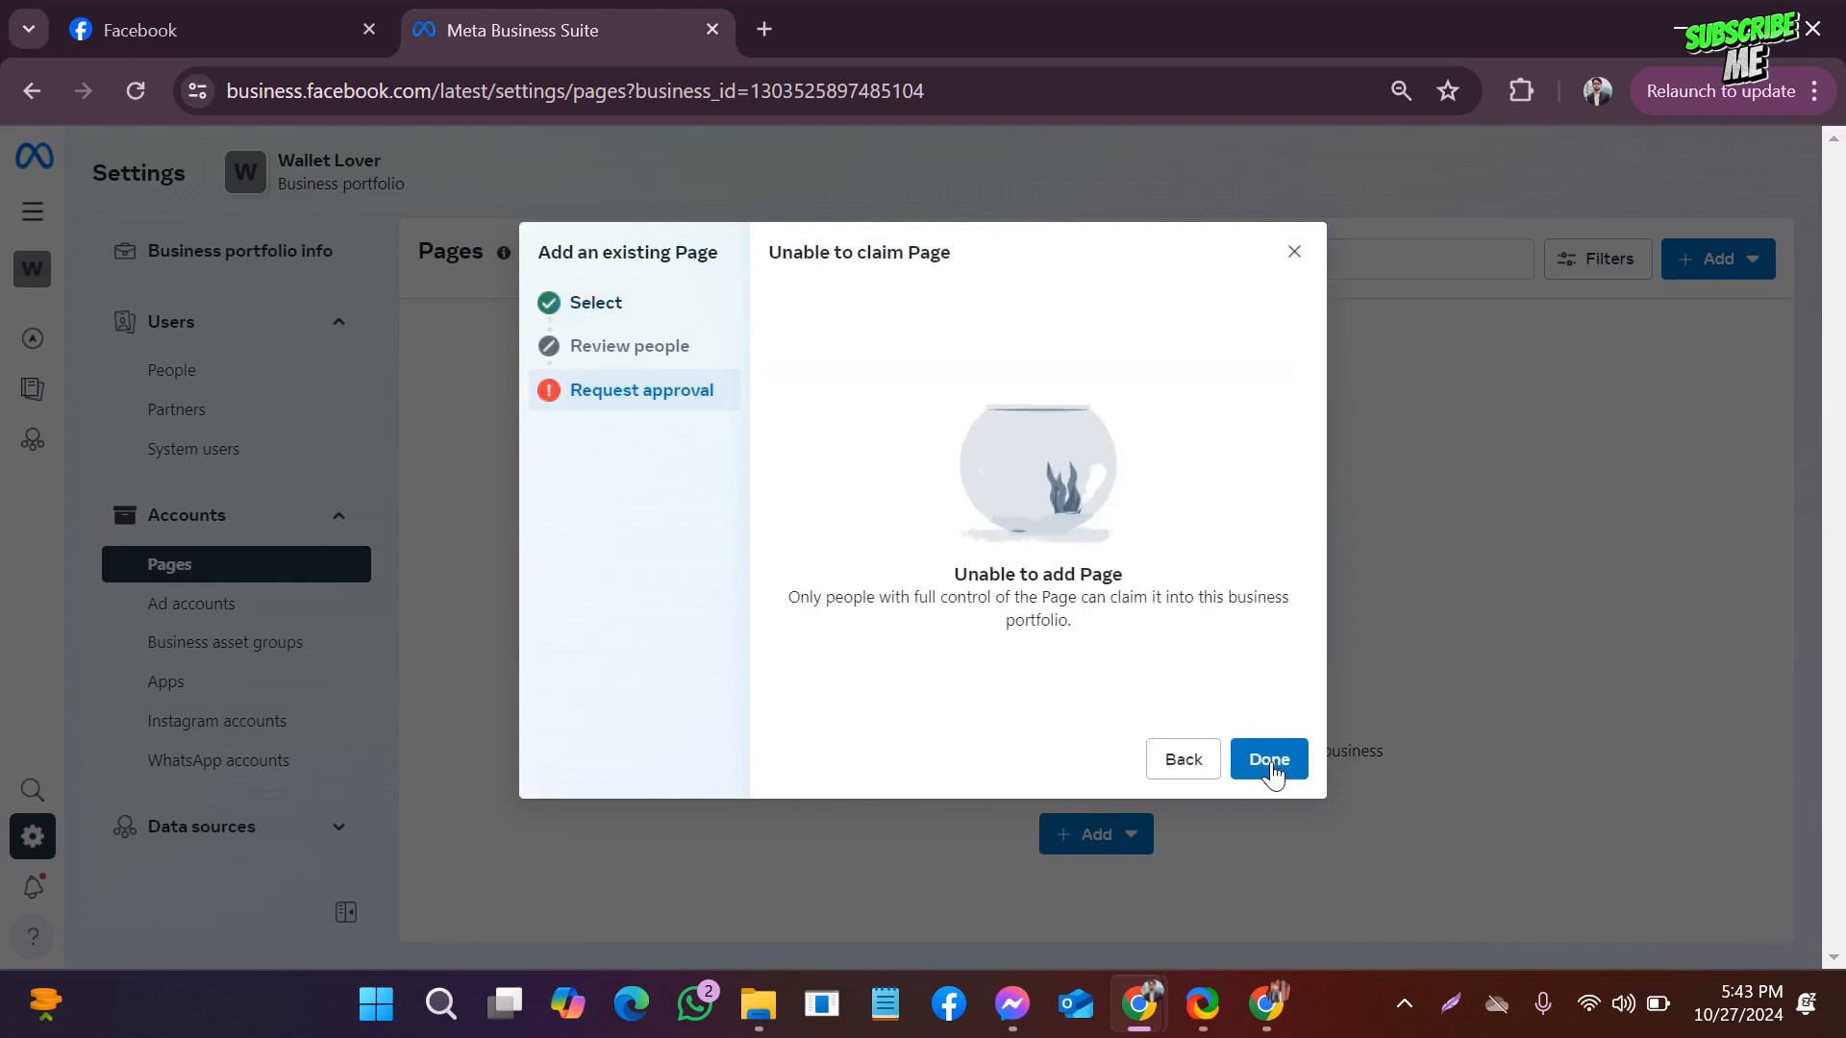
pyautogui.click(1269, 761)
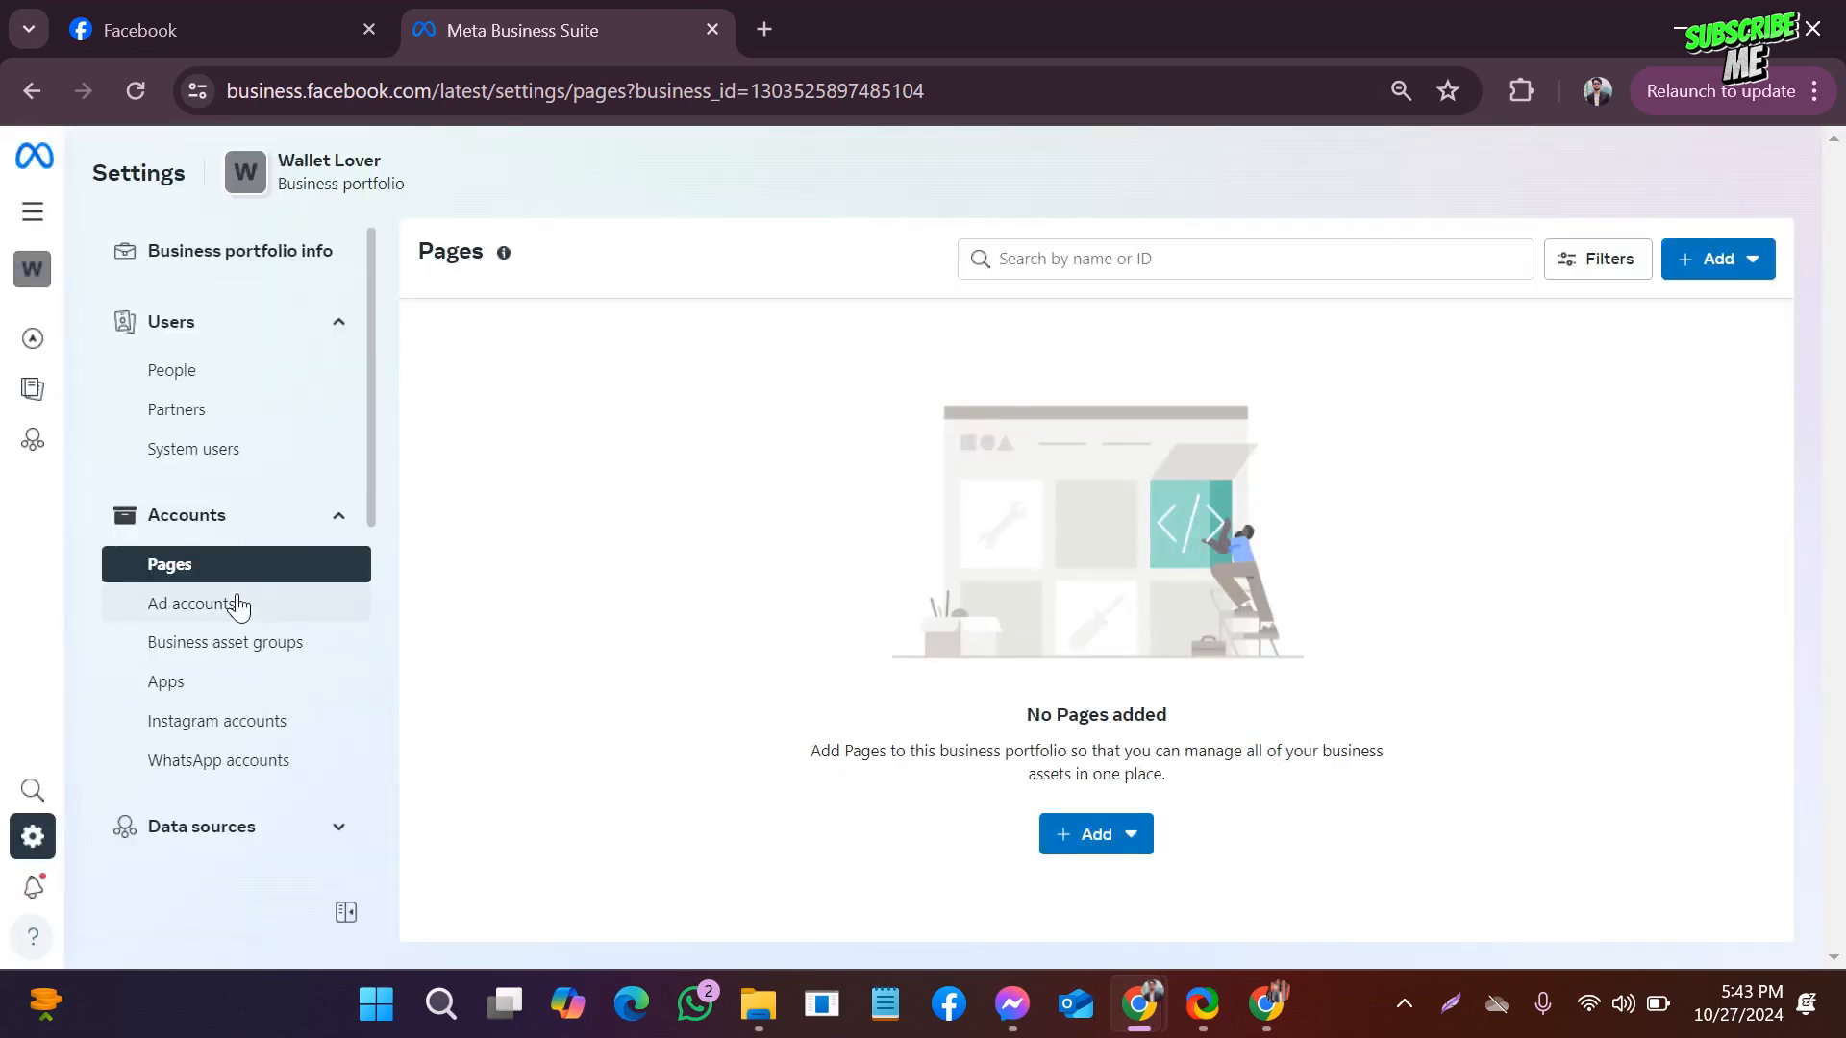
# Reload the Pages settings, look through the Accounts entries and mark Ad accounts with a temporary screenshot selection.
pyautogui.click(137, 90)
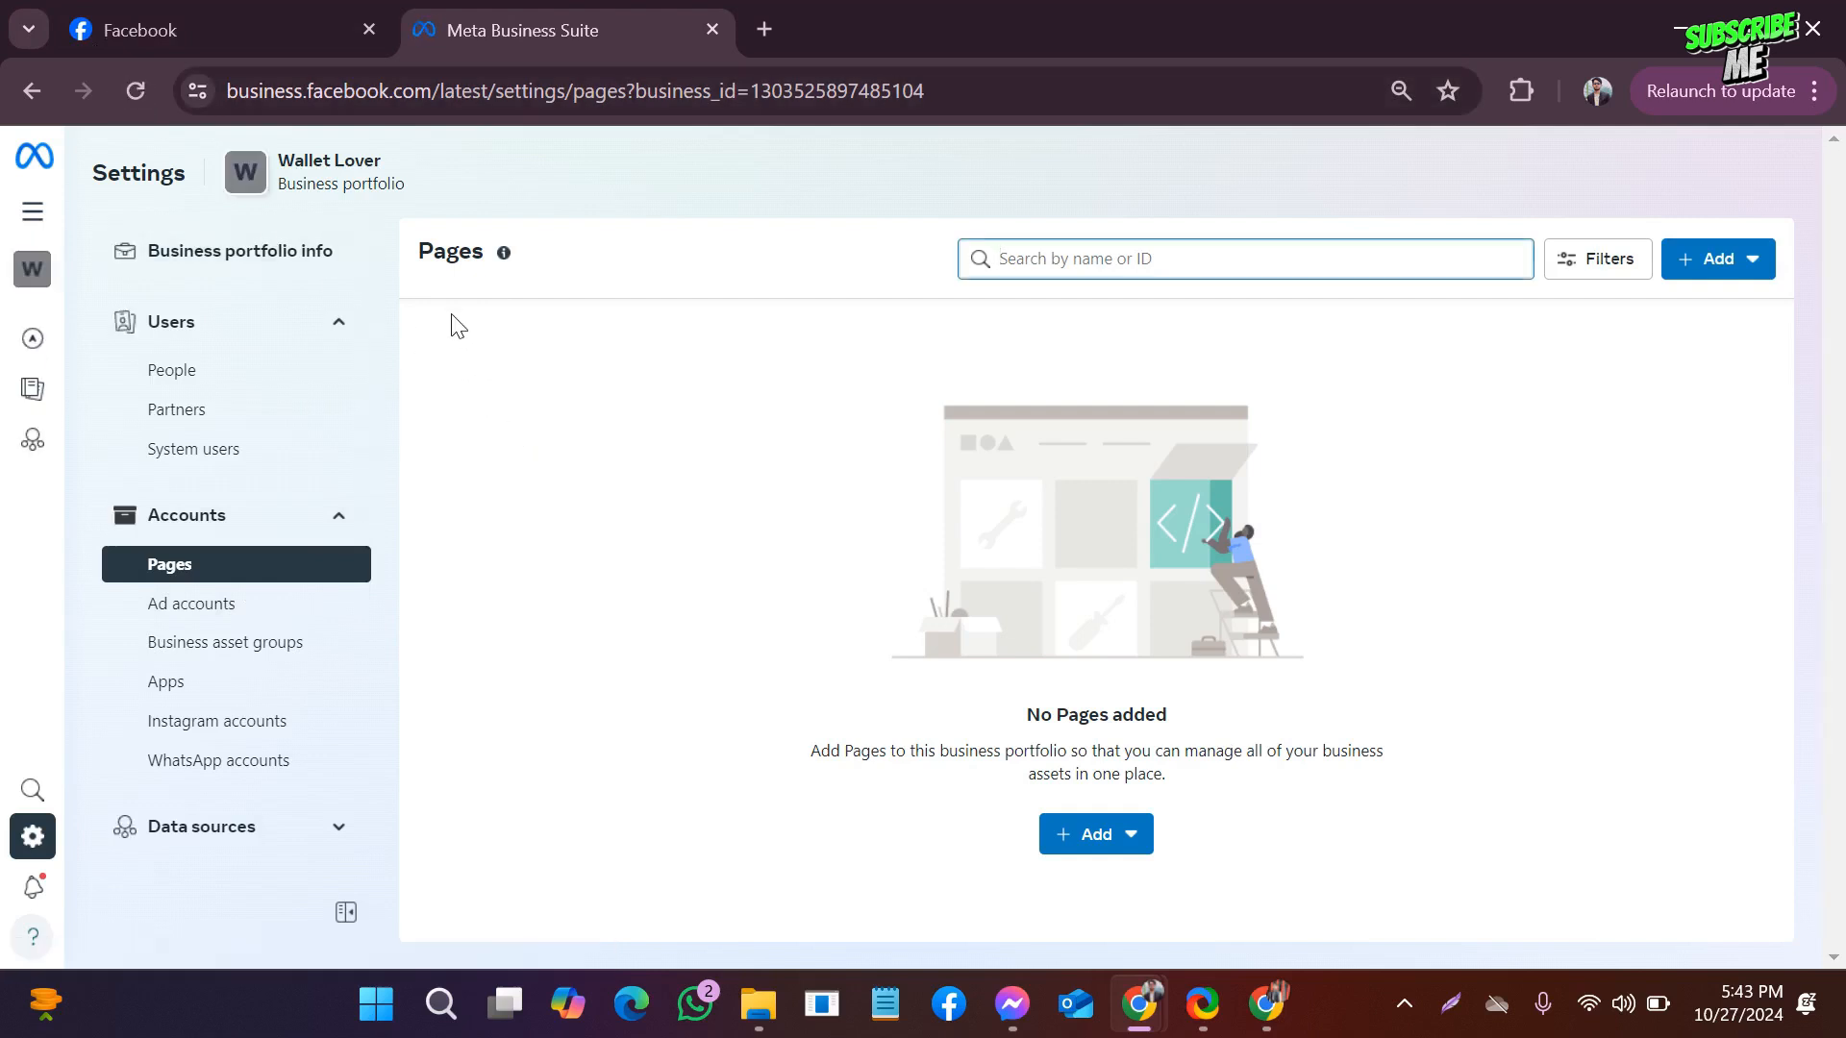
pyautogui.scroll(-3, 215, 362)
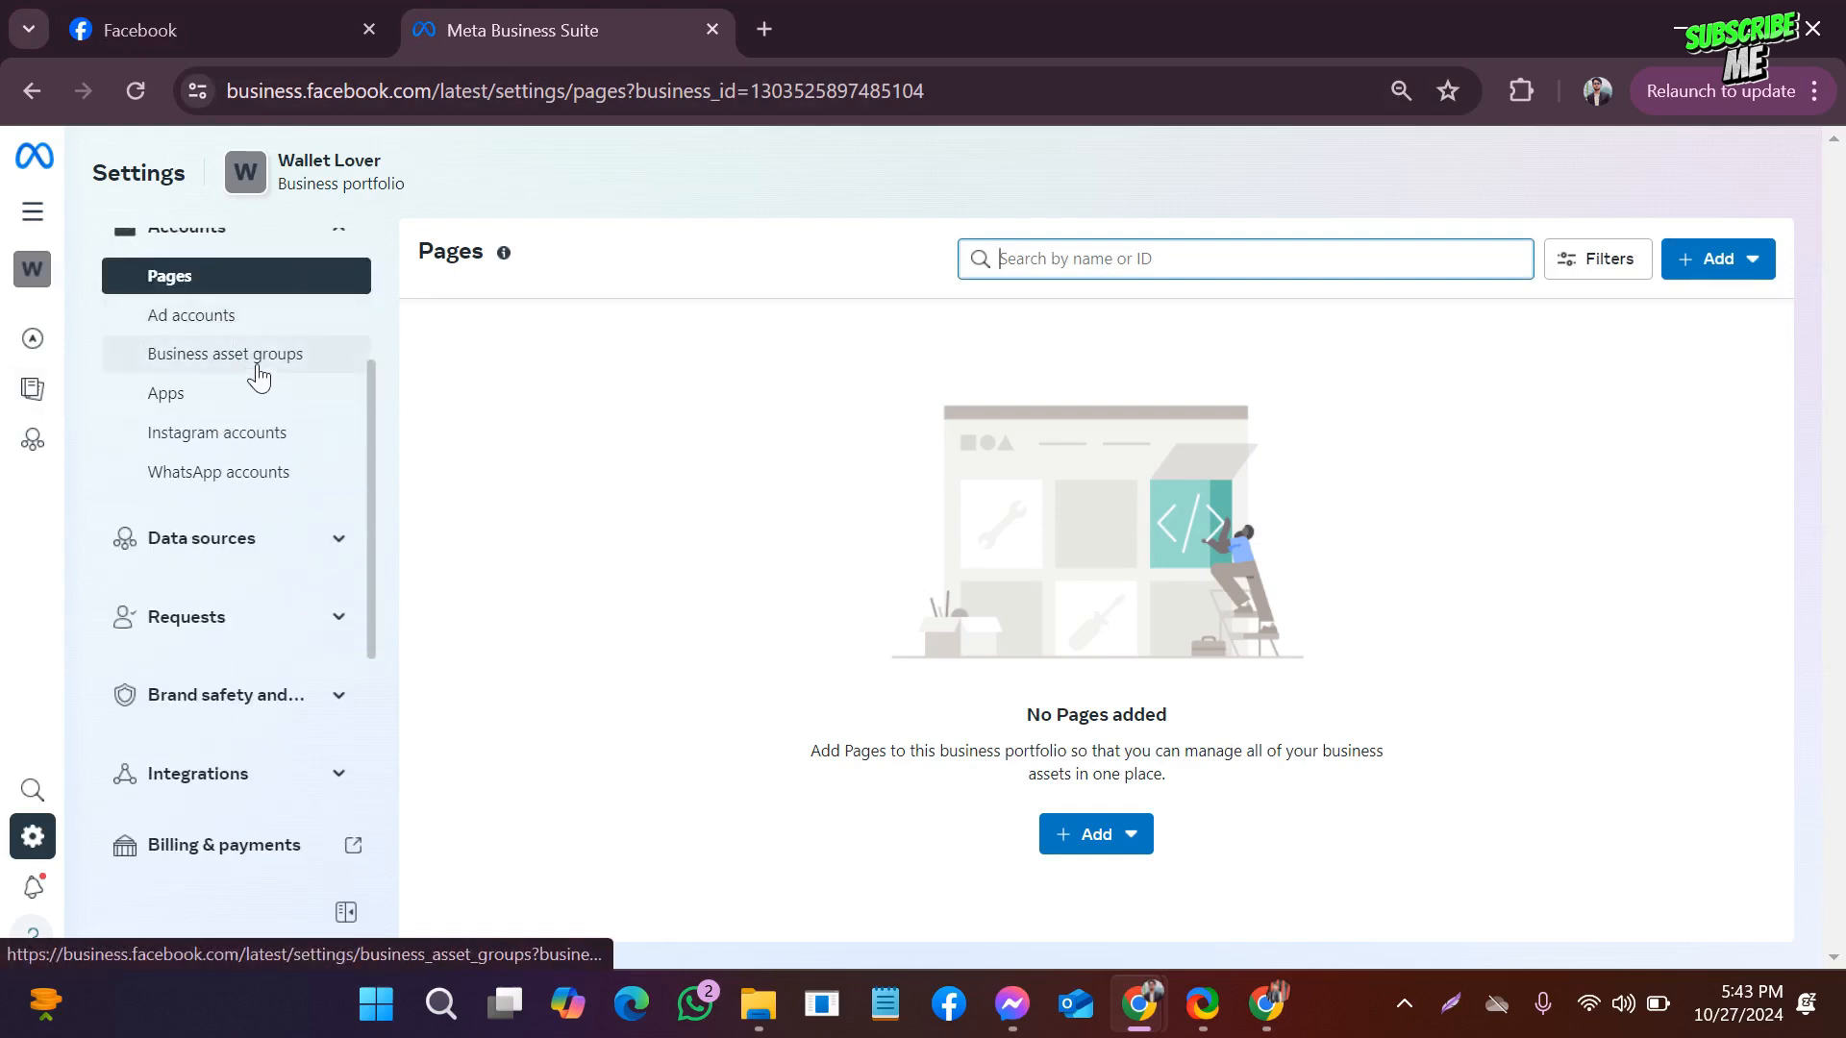
pyautogui.scroll(2, 256, 363)
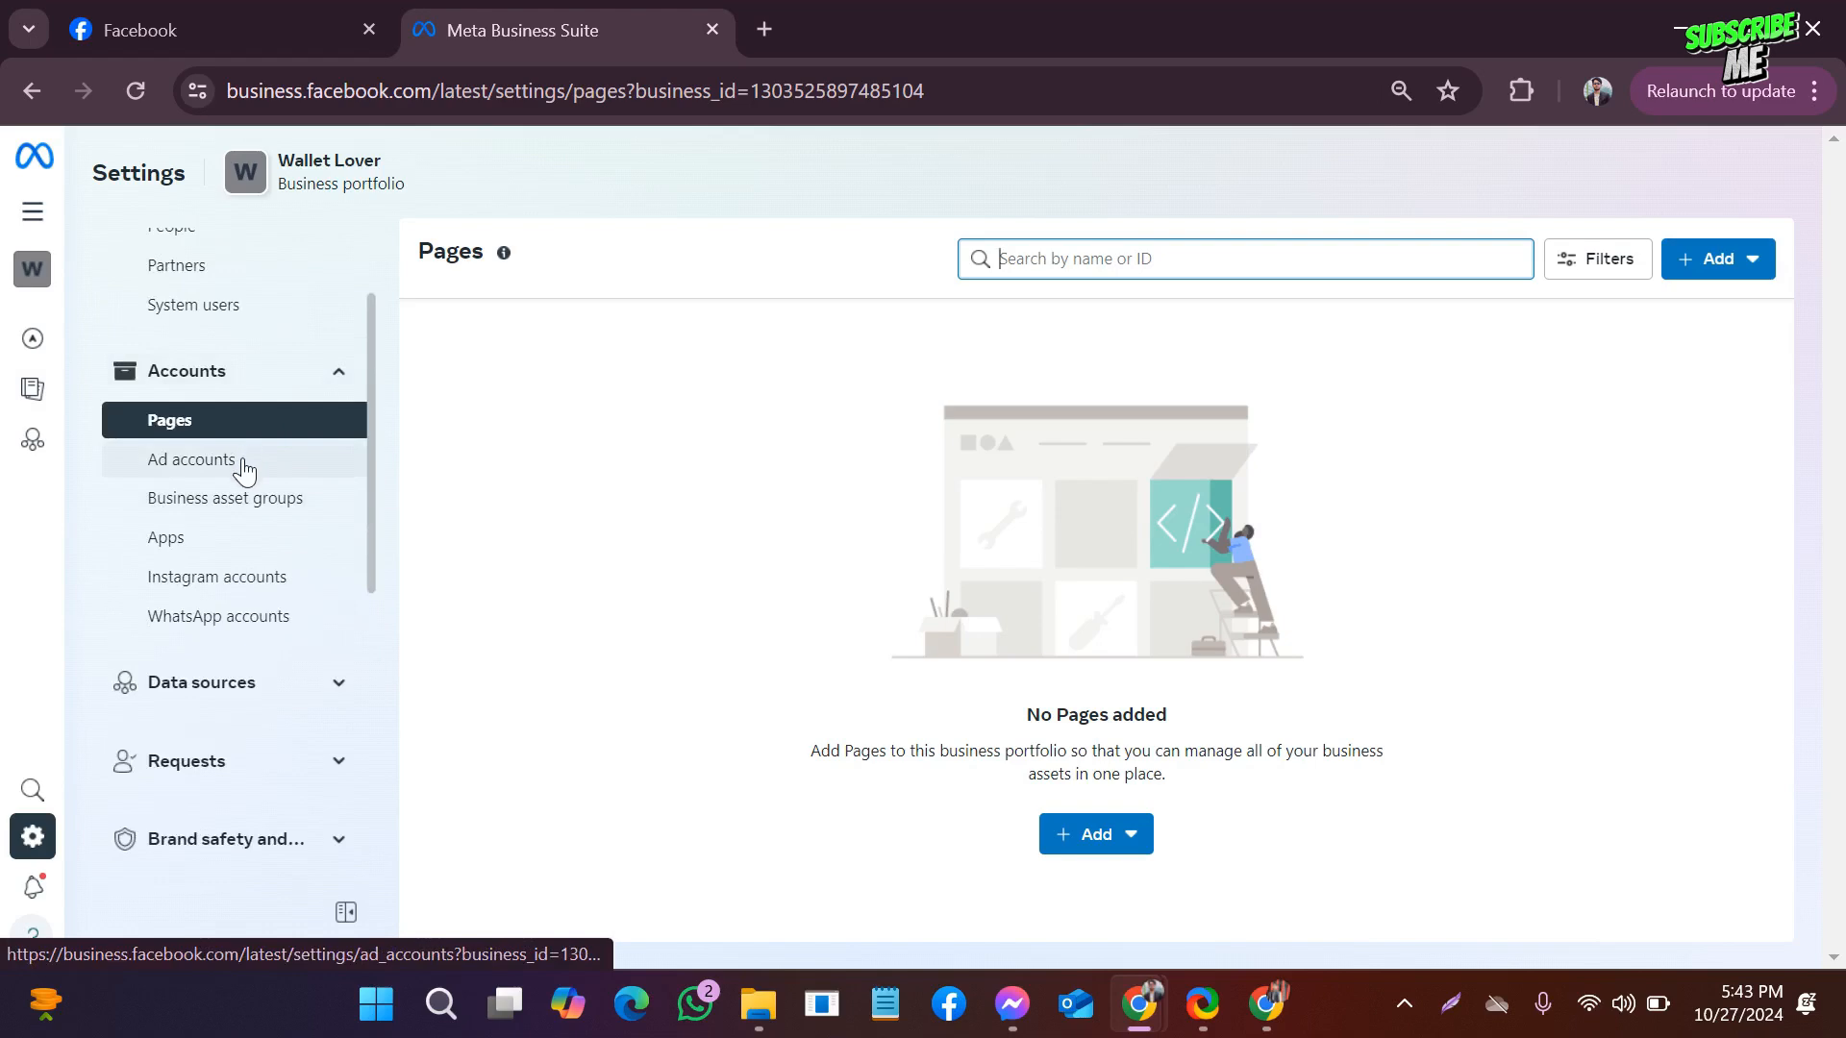
pyautogui.click(1453, 1004)
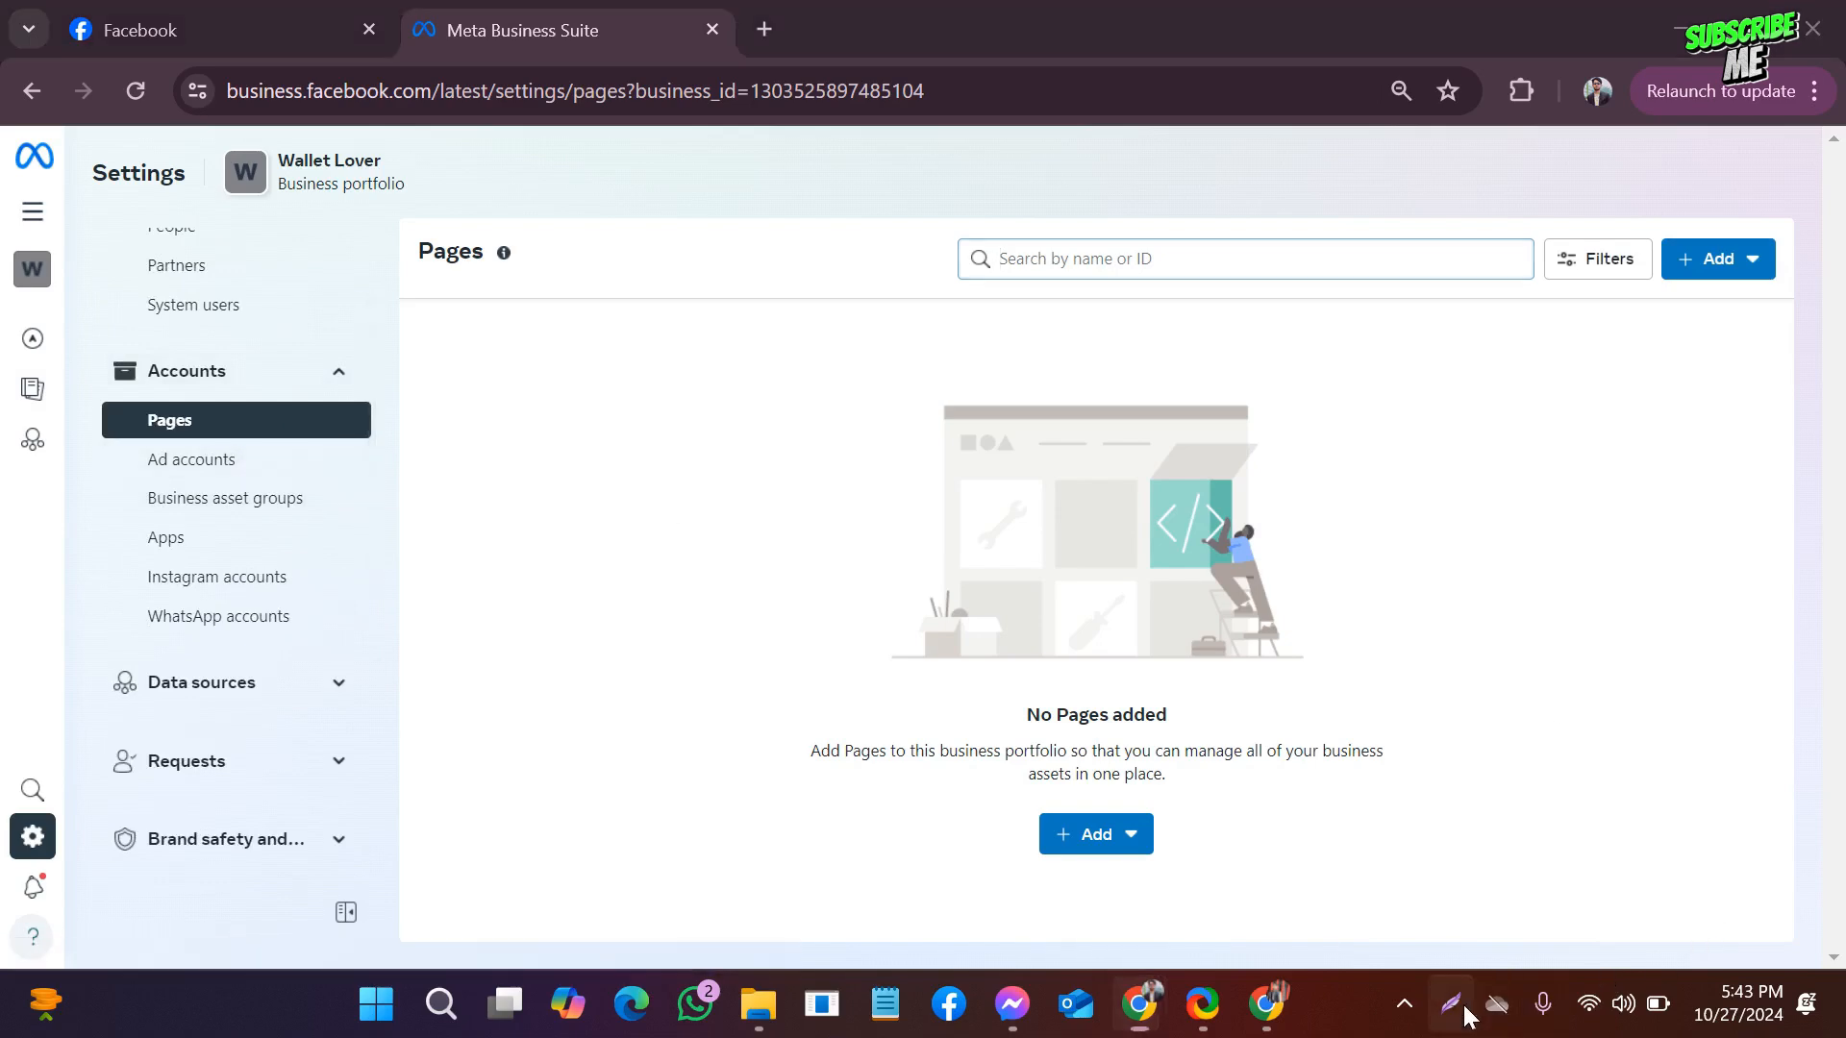
pyautogui.moveTo(115, 424); pyautogui.dragTo(359, 478)
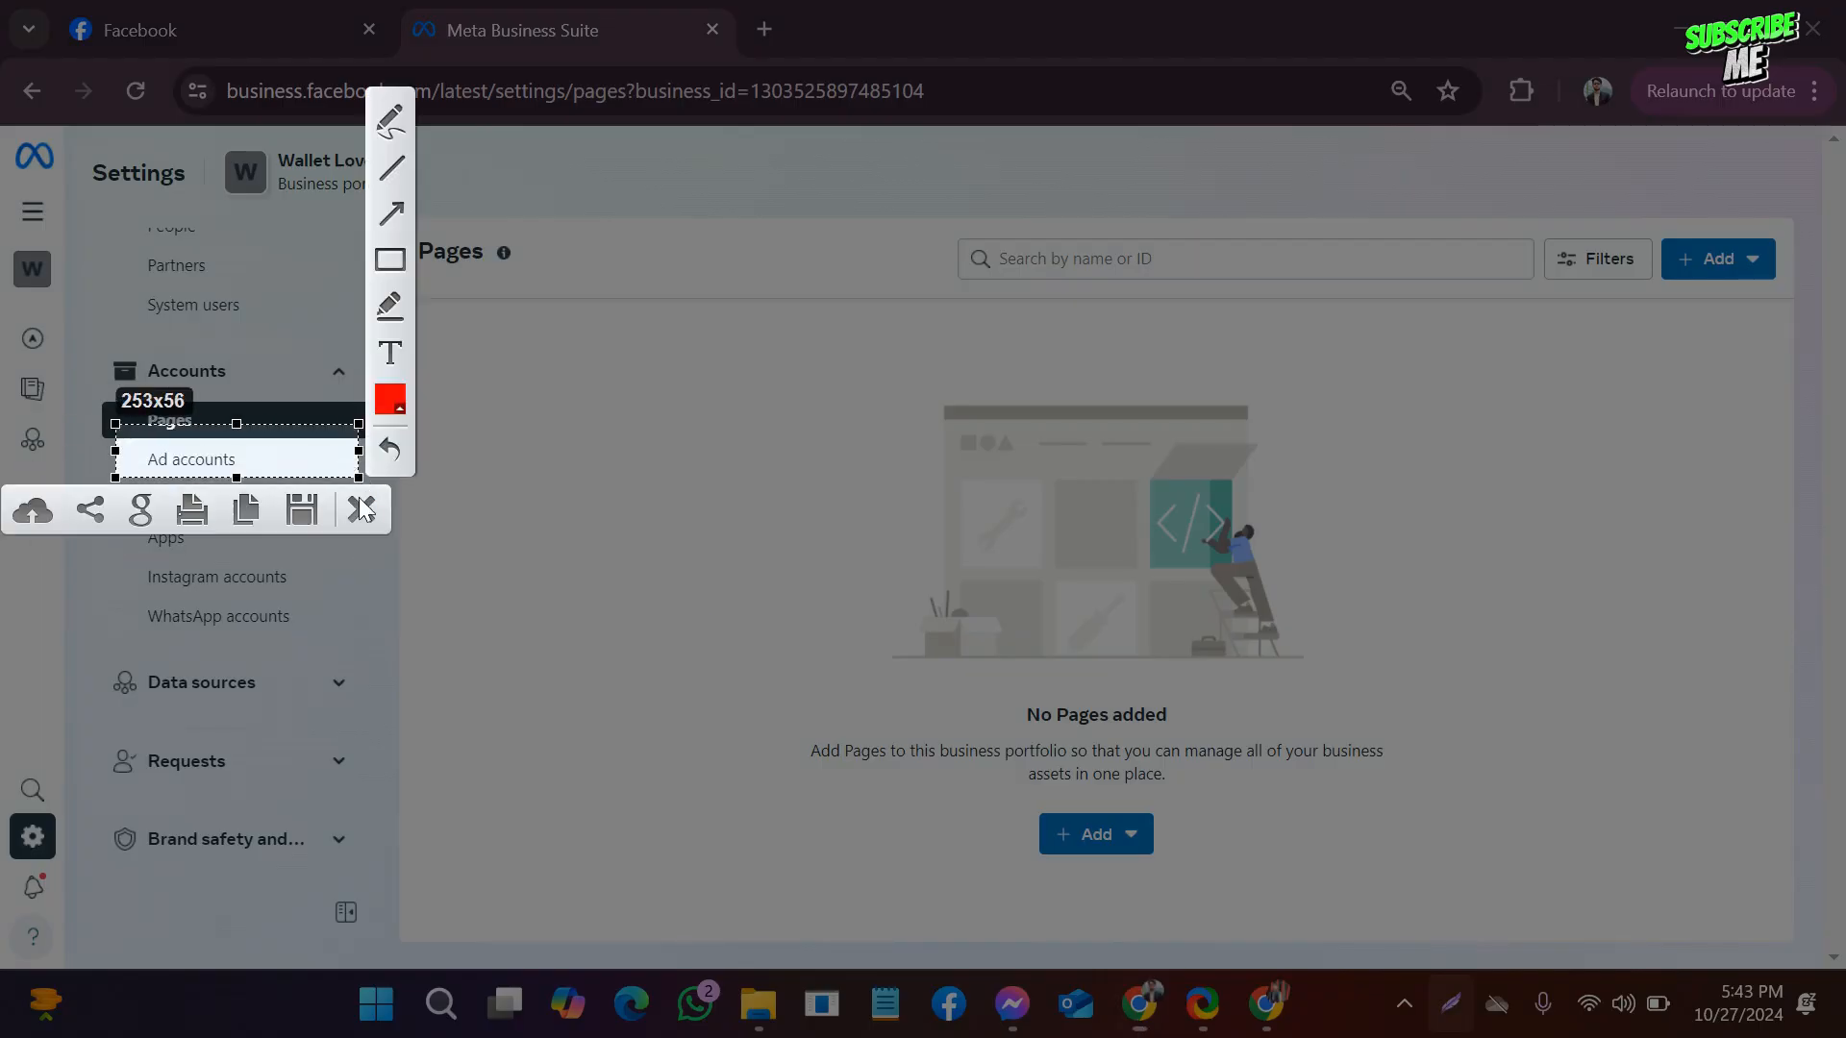
pyautogui.click(362, 510)
pyautogui.scroll(-1, 253, 452)
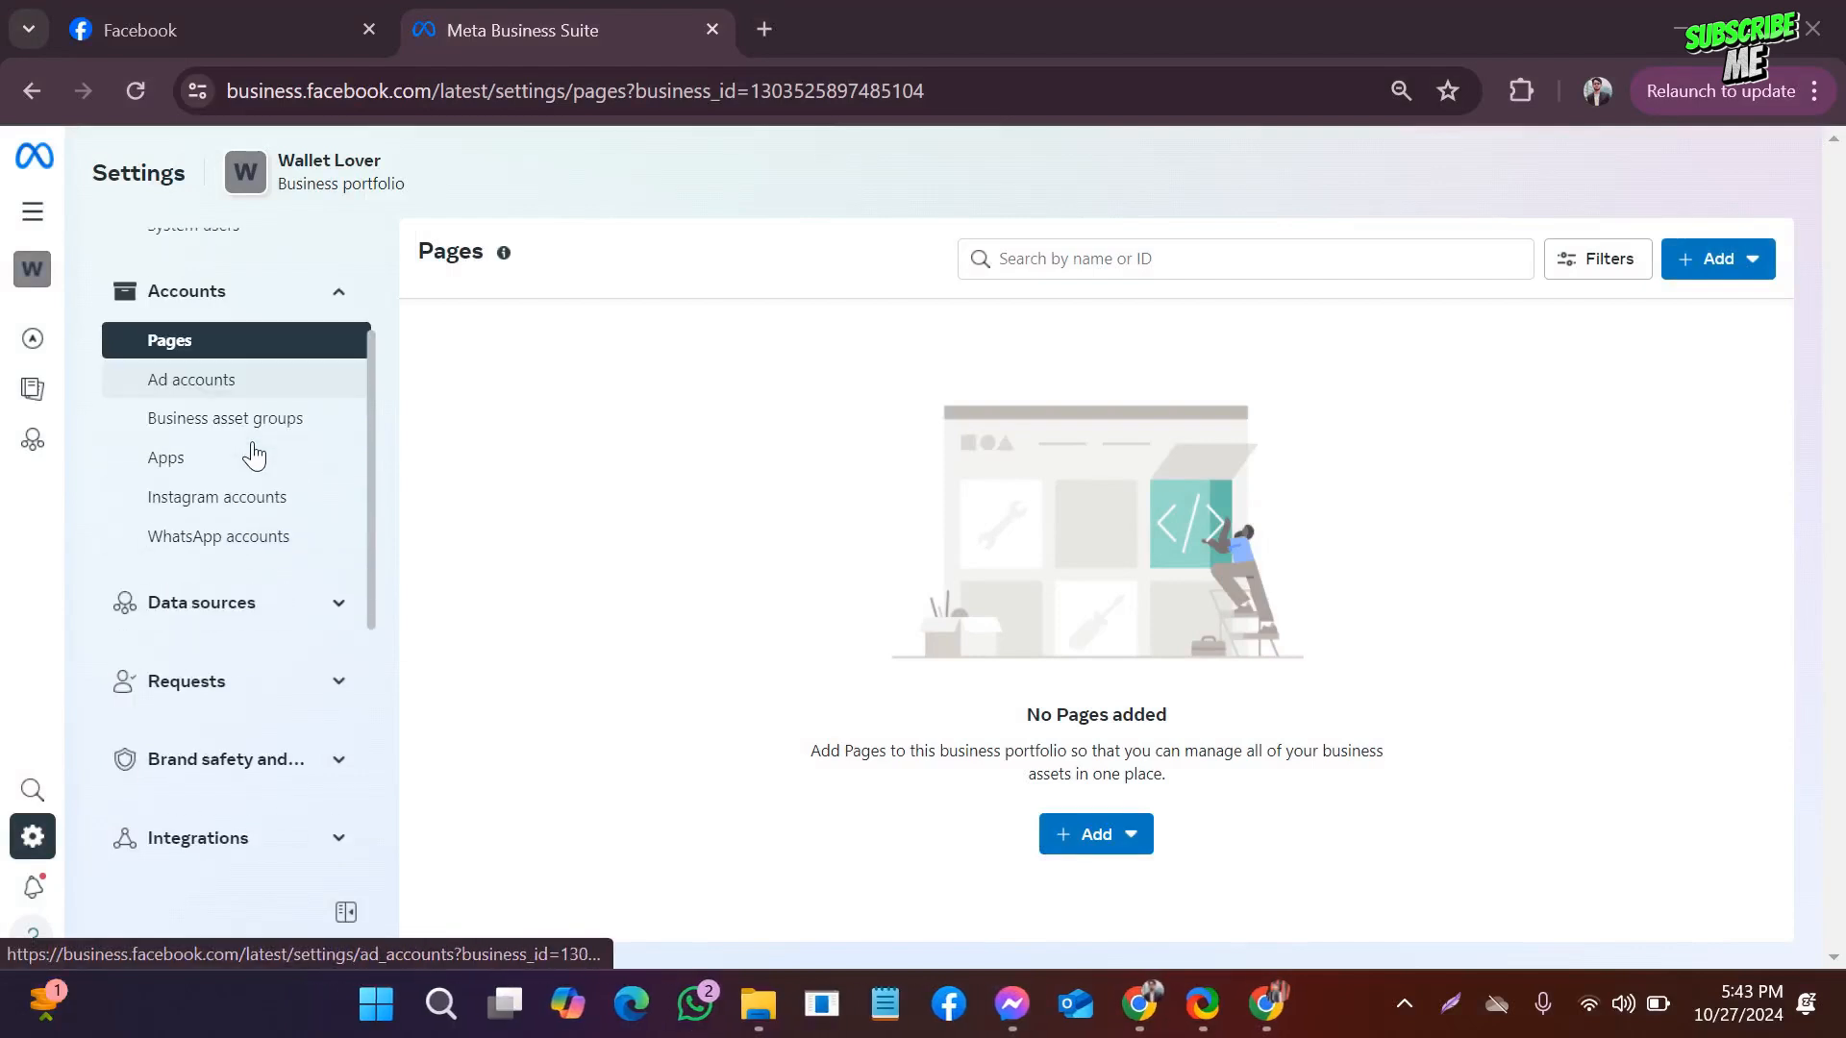
pyautogui.scroll(3, 253, 447)
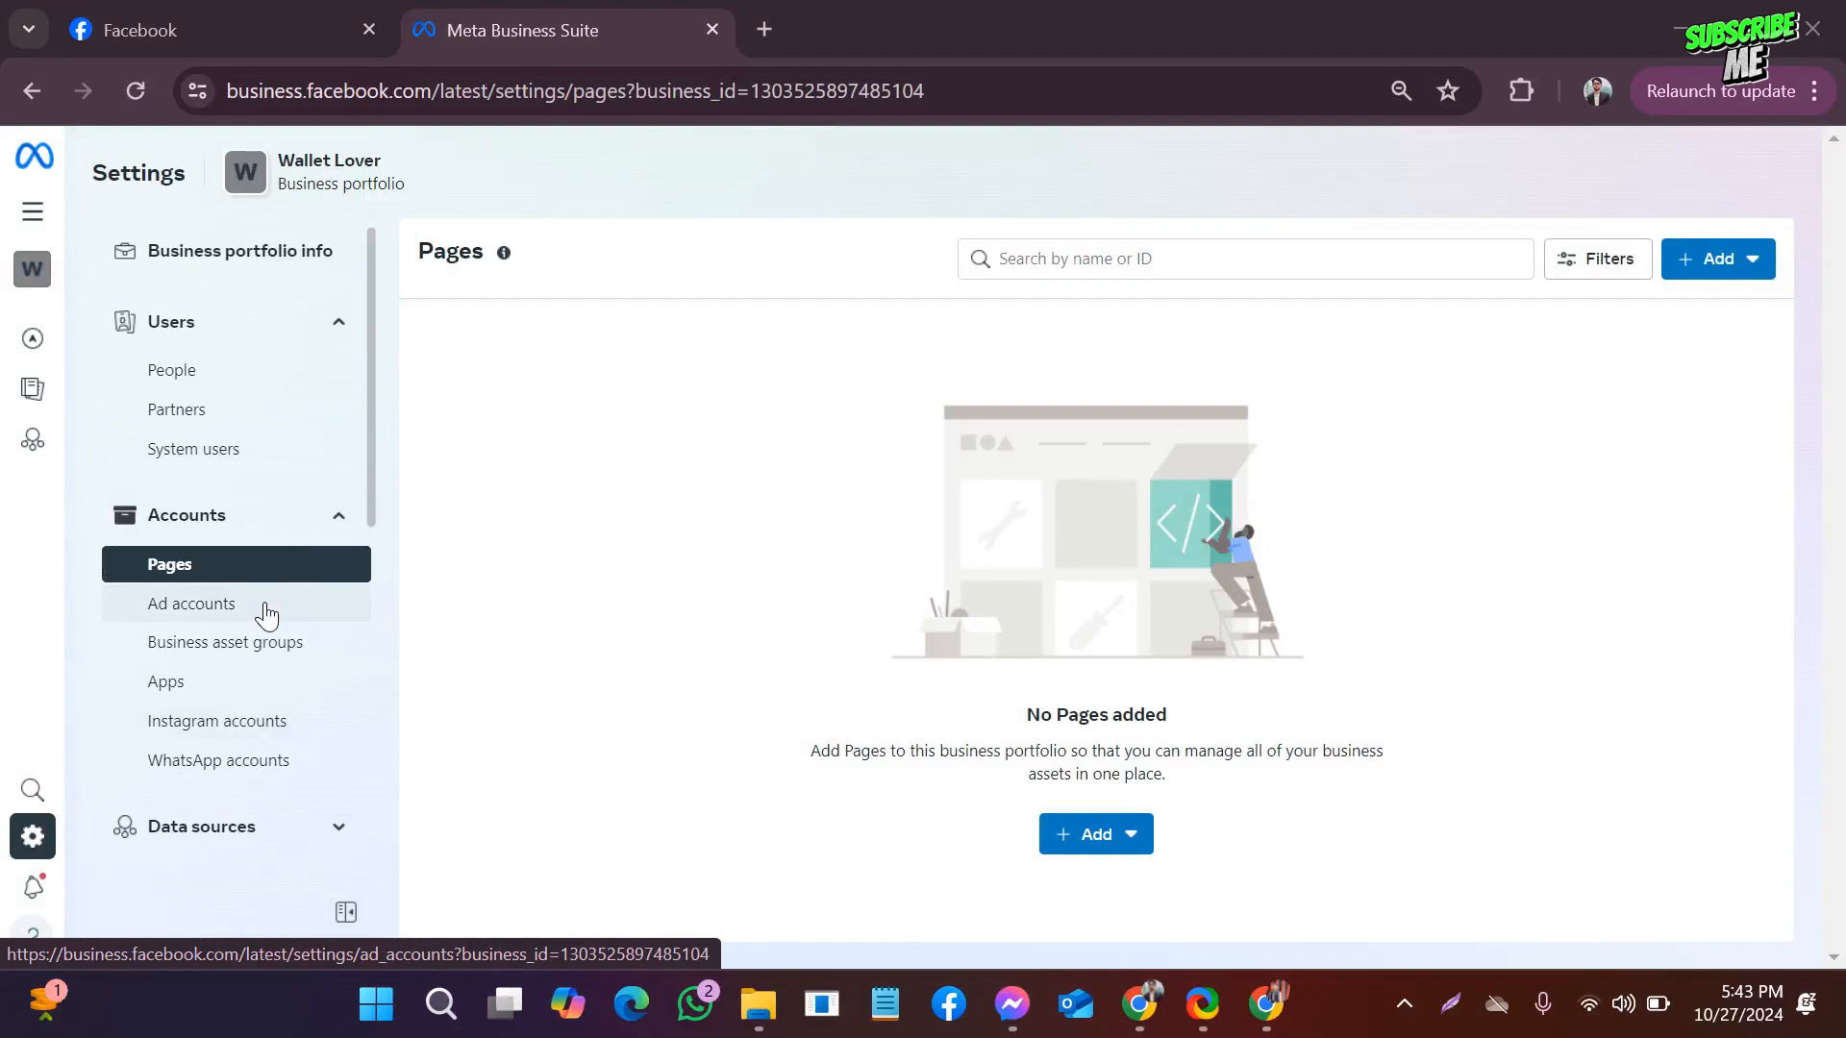
# Open the Instagram accounts settings of the business portfolio.
pyautogui.scroll(-3, 318, 577)
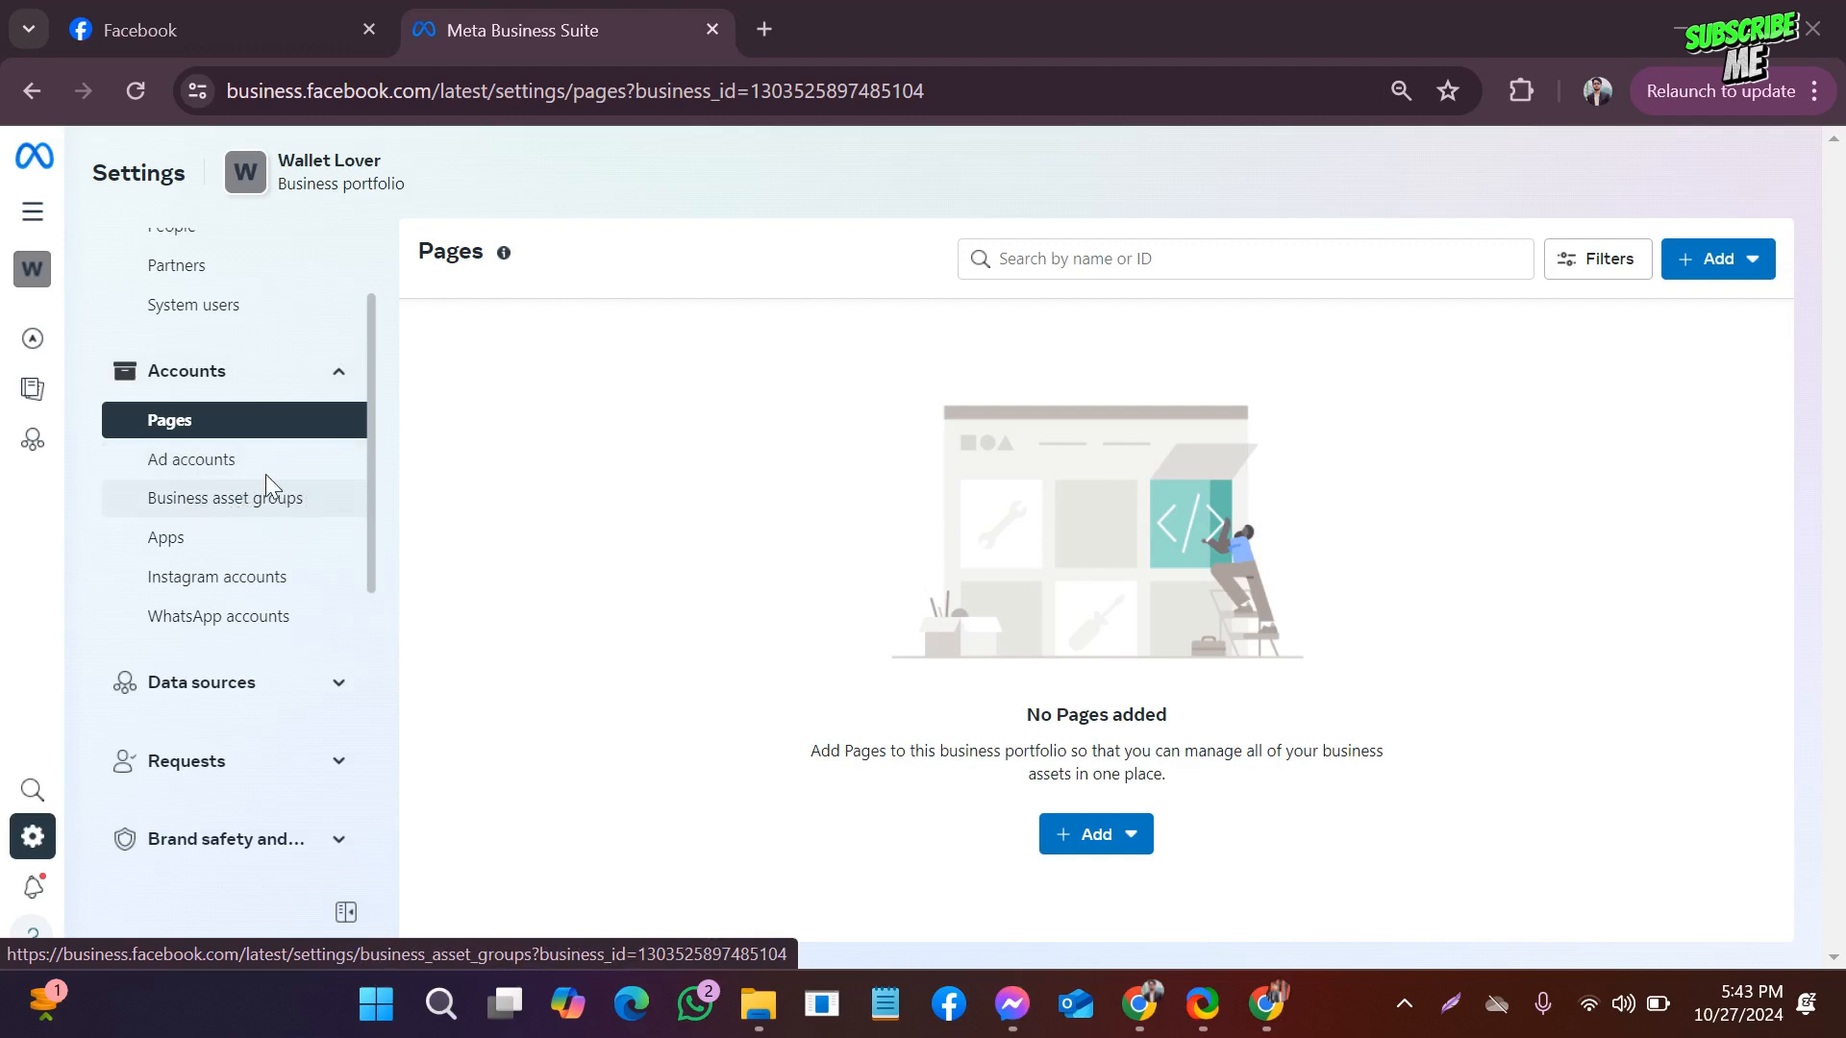
pyautogui.scroll(-2, 266, 475)
pyautogui.click(270, 440)
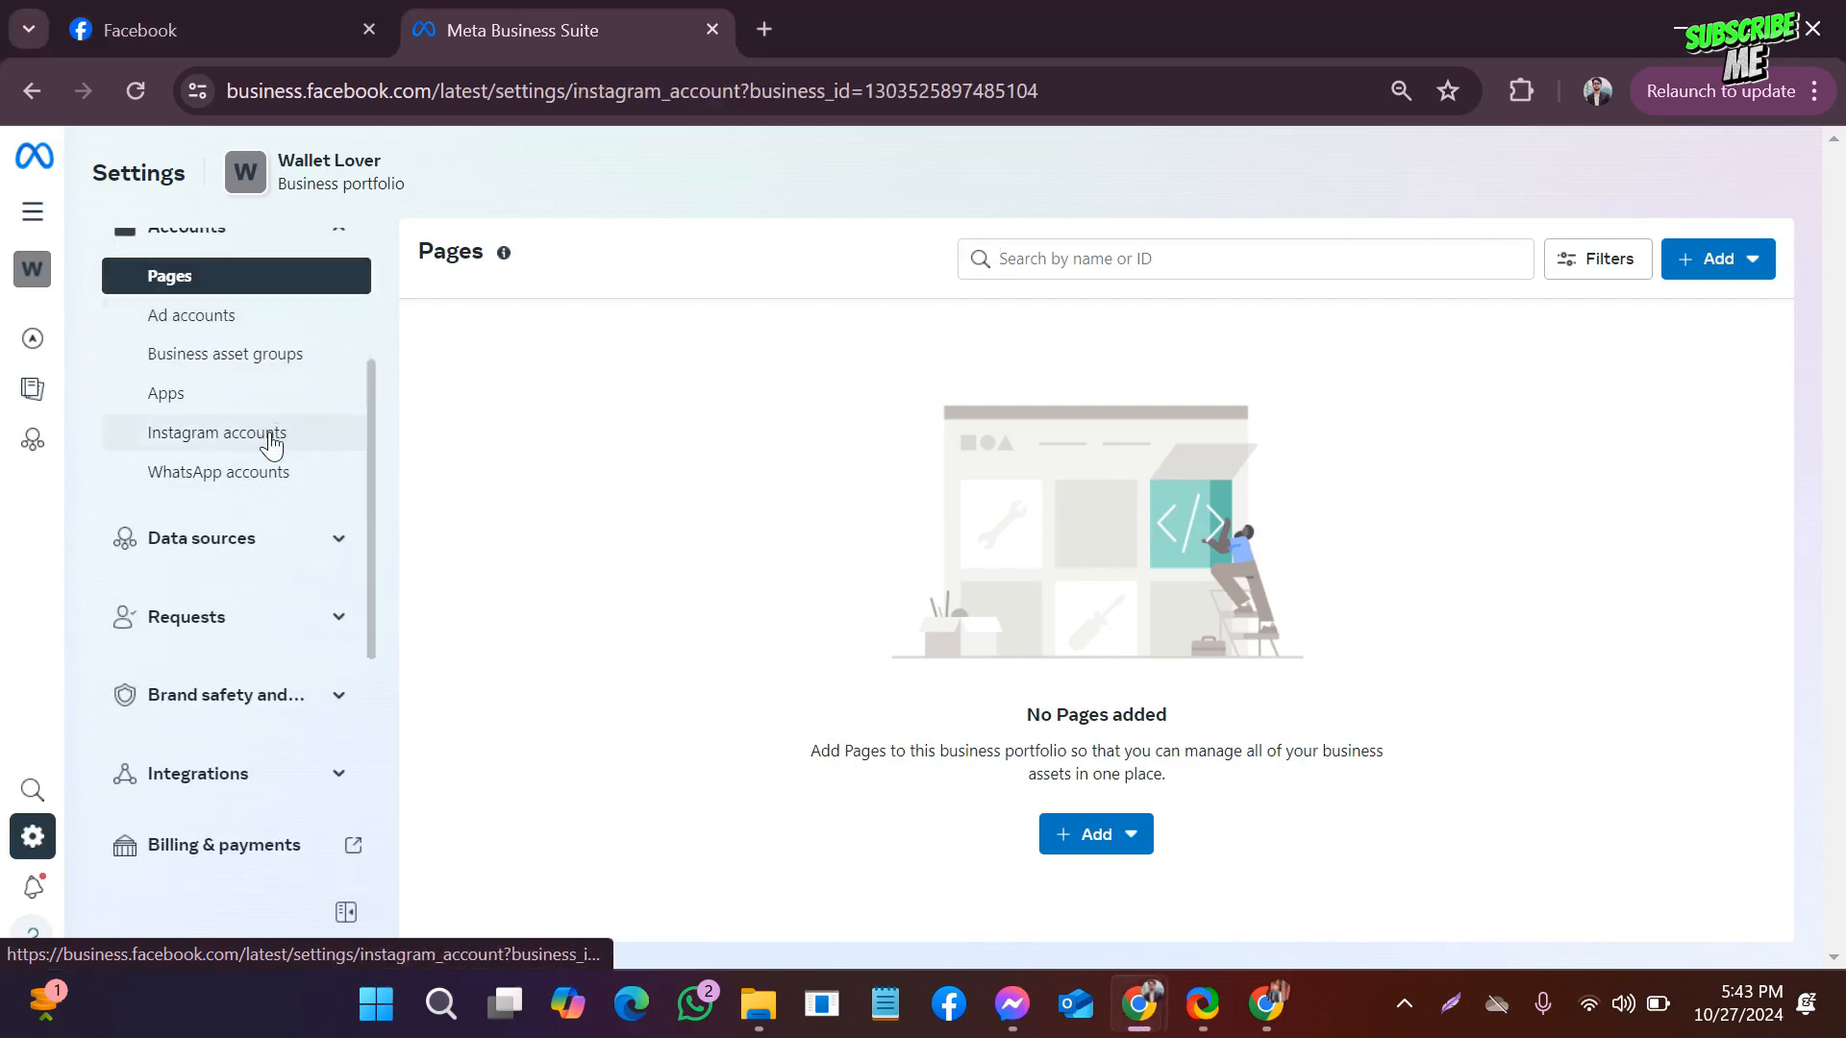
# Start claiming an Instagram account by agreeing to the Instagram terms, and close the login window and claim dialog without logging in.
pyautogui.click(1081, 838)
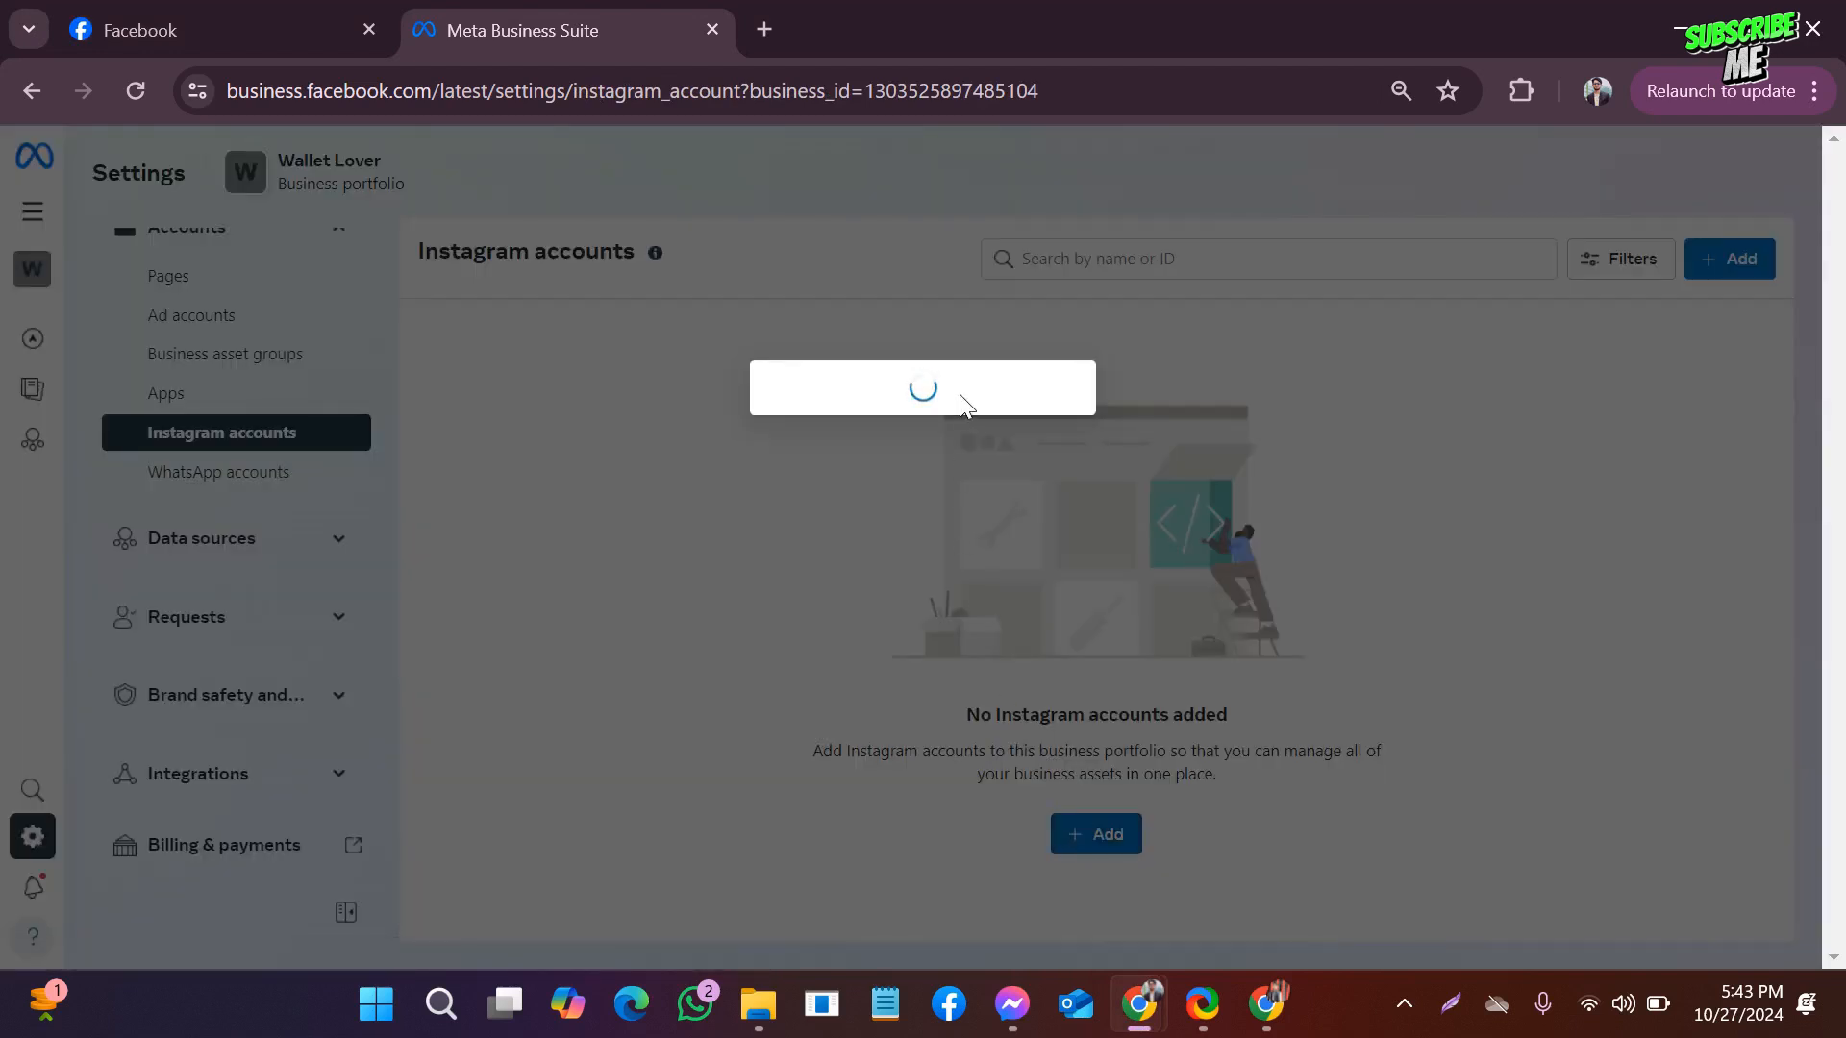
pyautogui.scroll(-1, 595, 513)
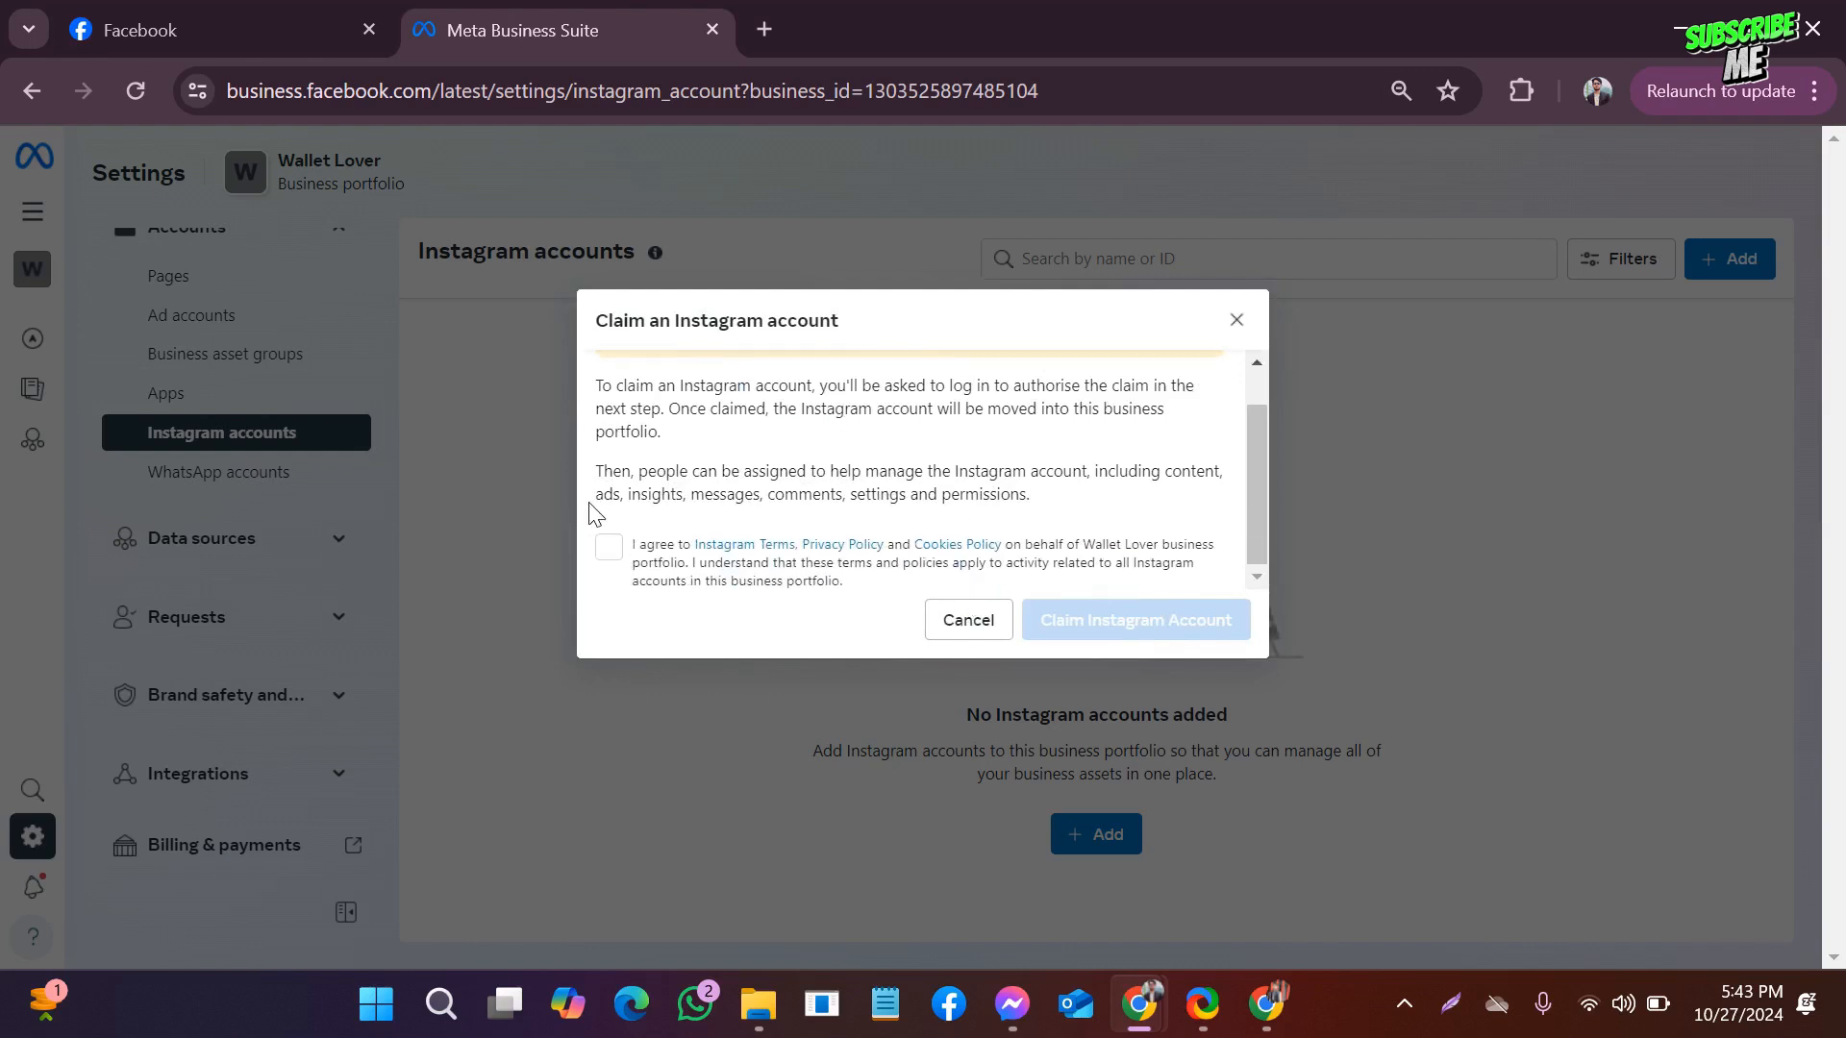
pyautogui.click(618, 546)
pyautogui.click(1145, 622)
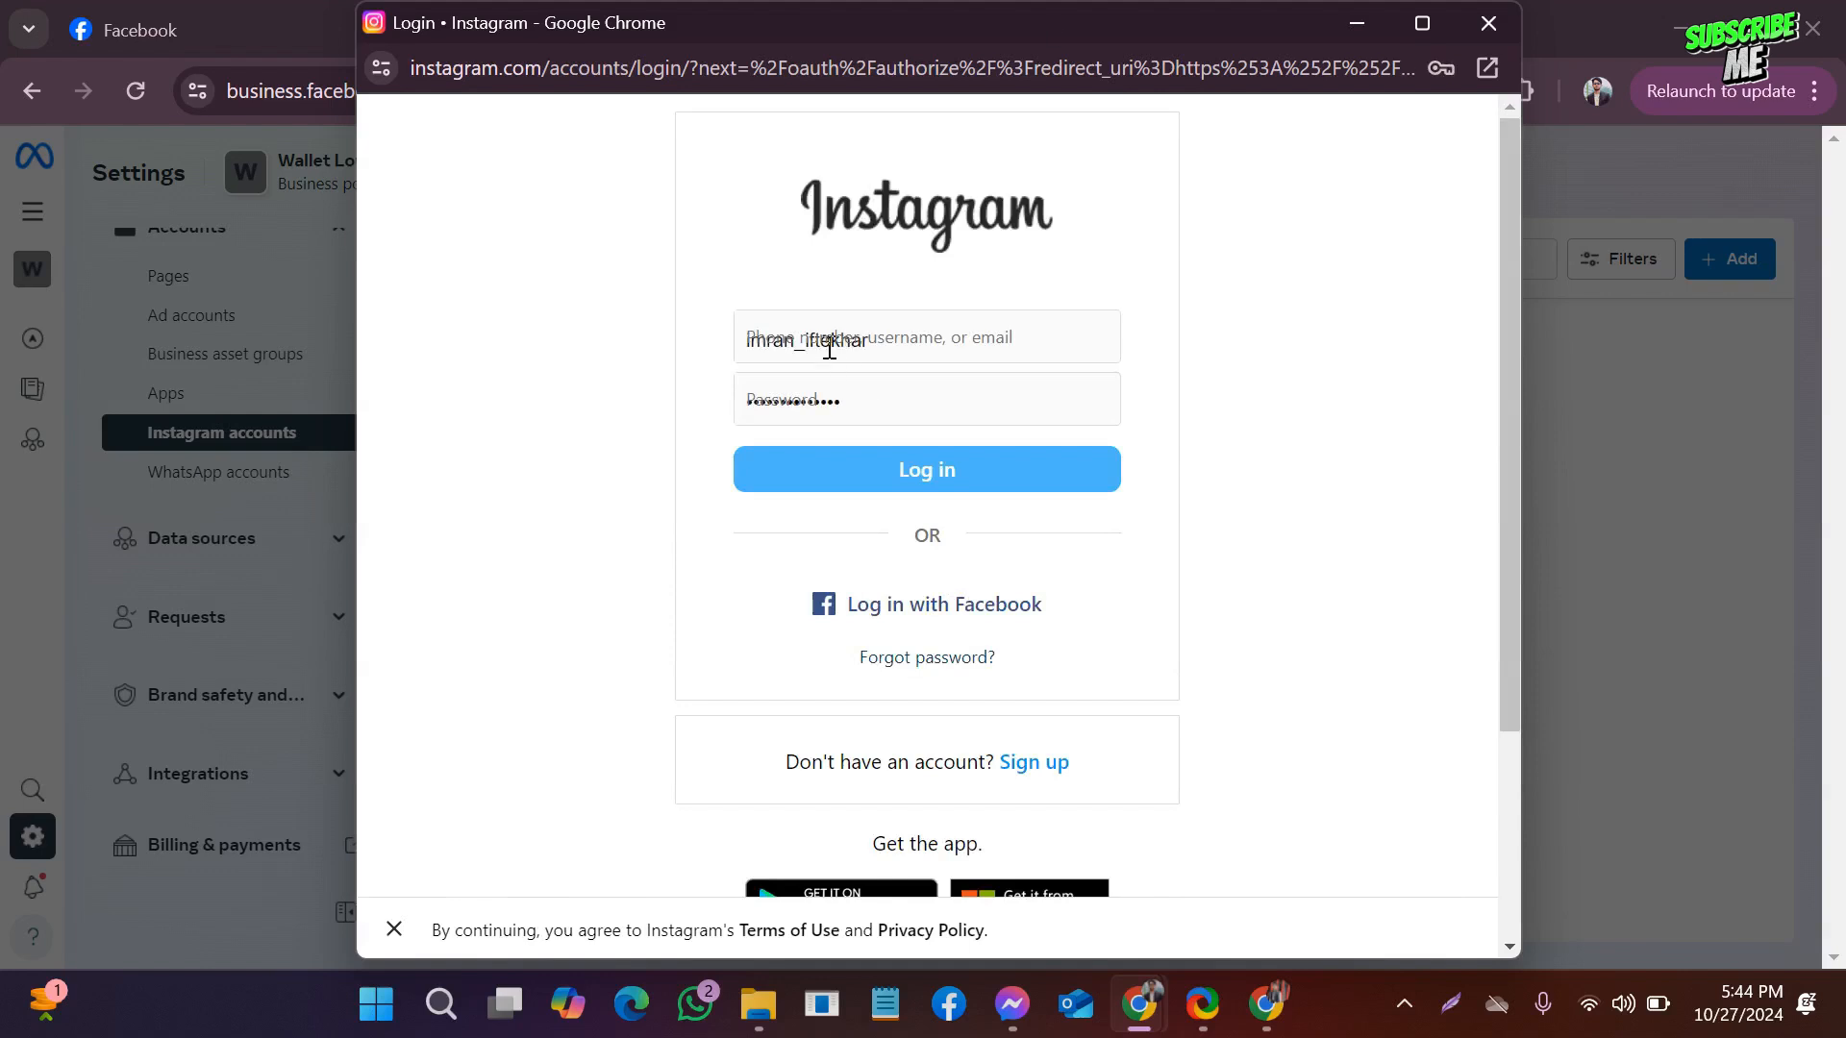
pyautogui.click(901, 336)
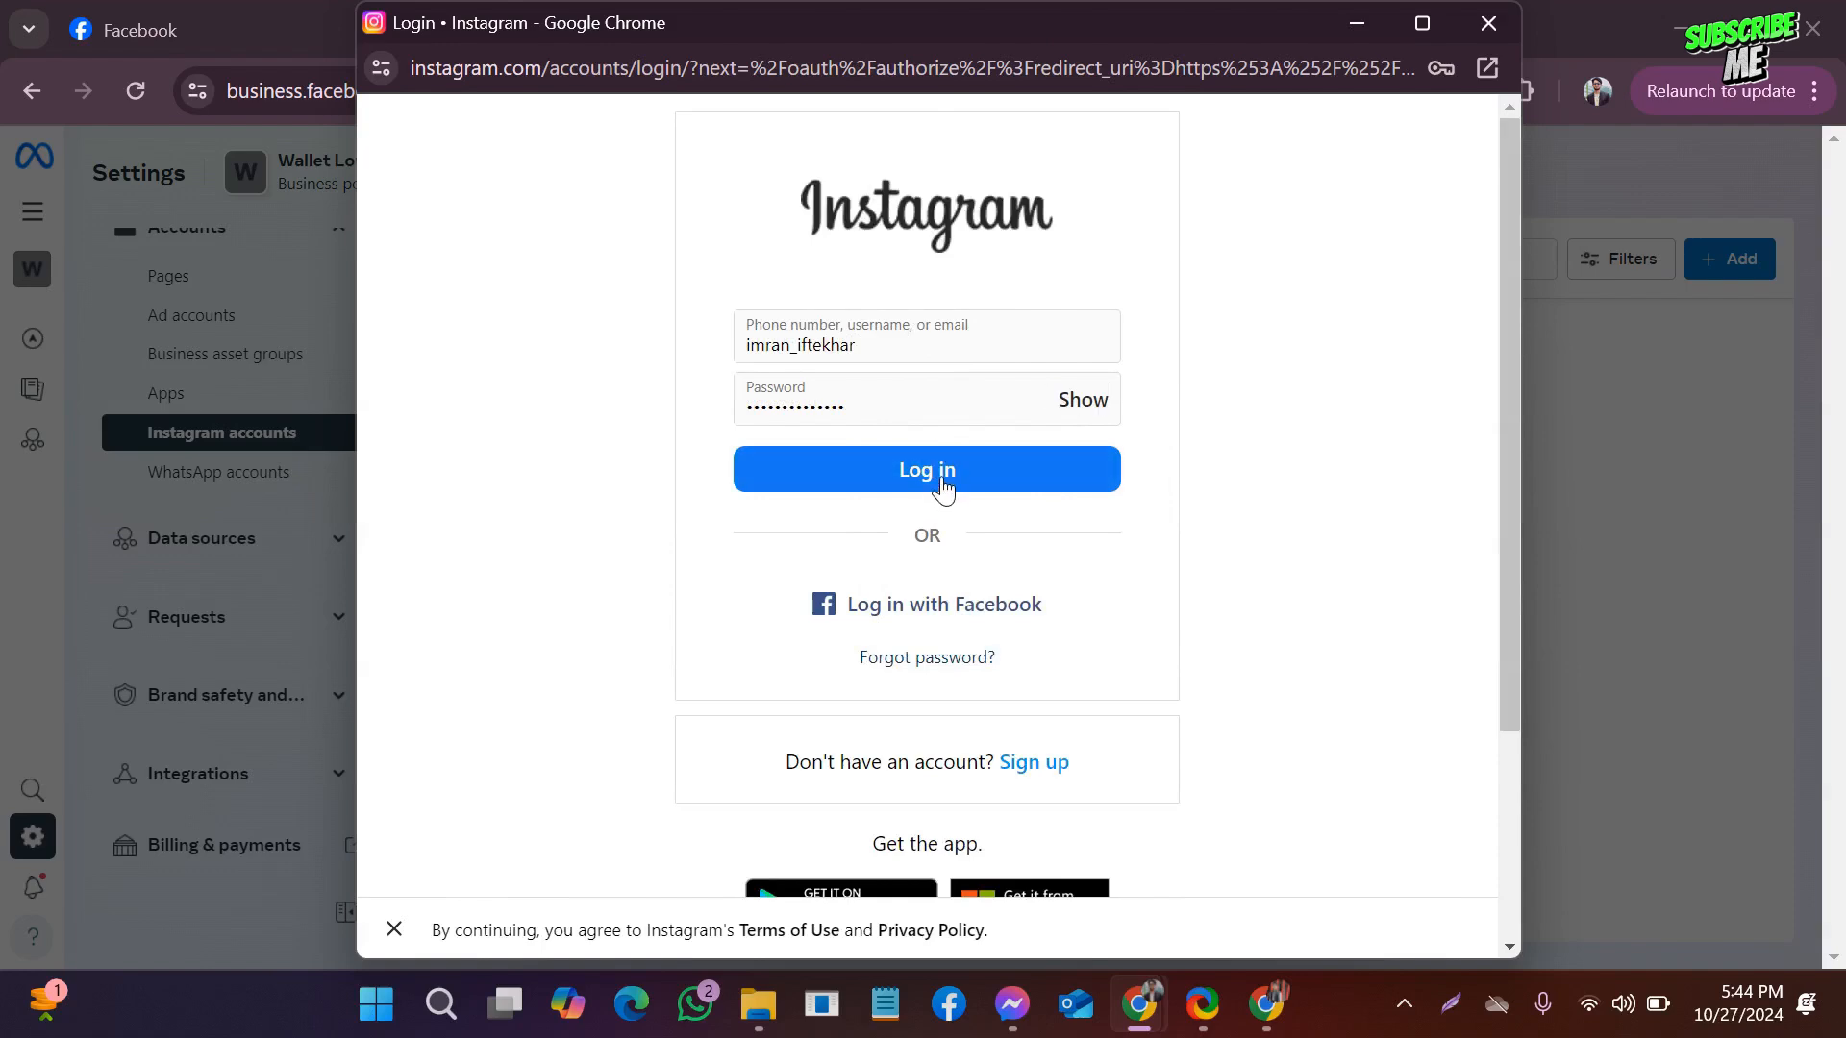
pyautogui.click(1485, 33)
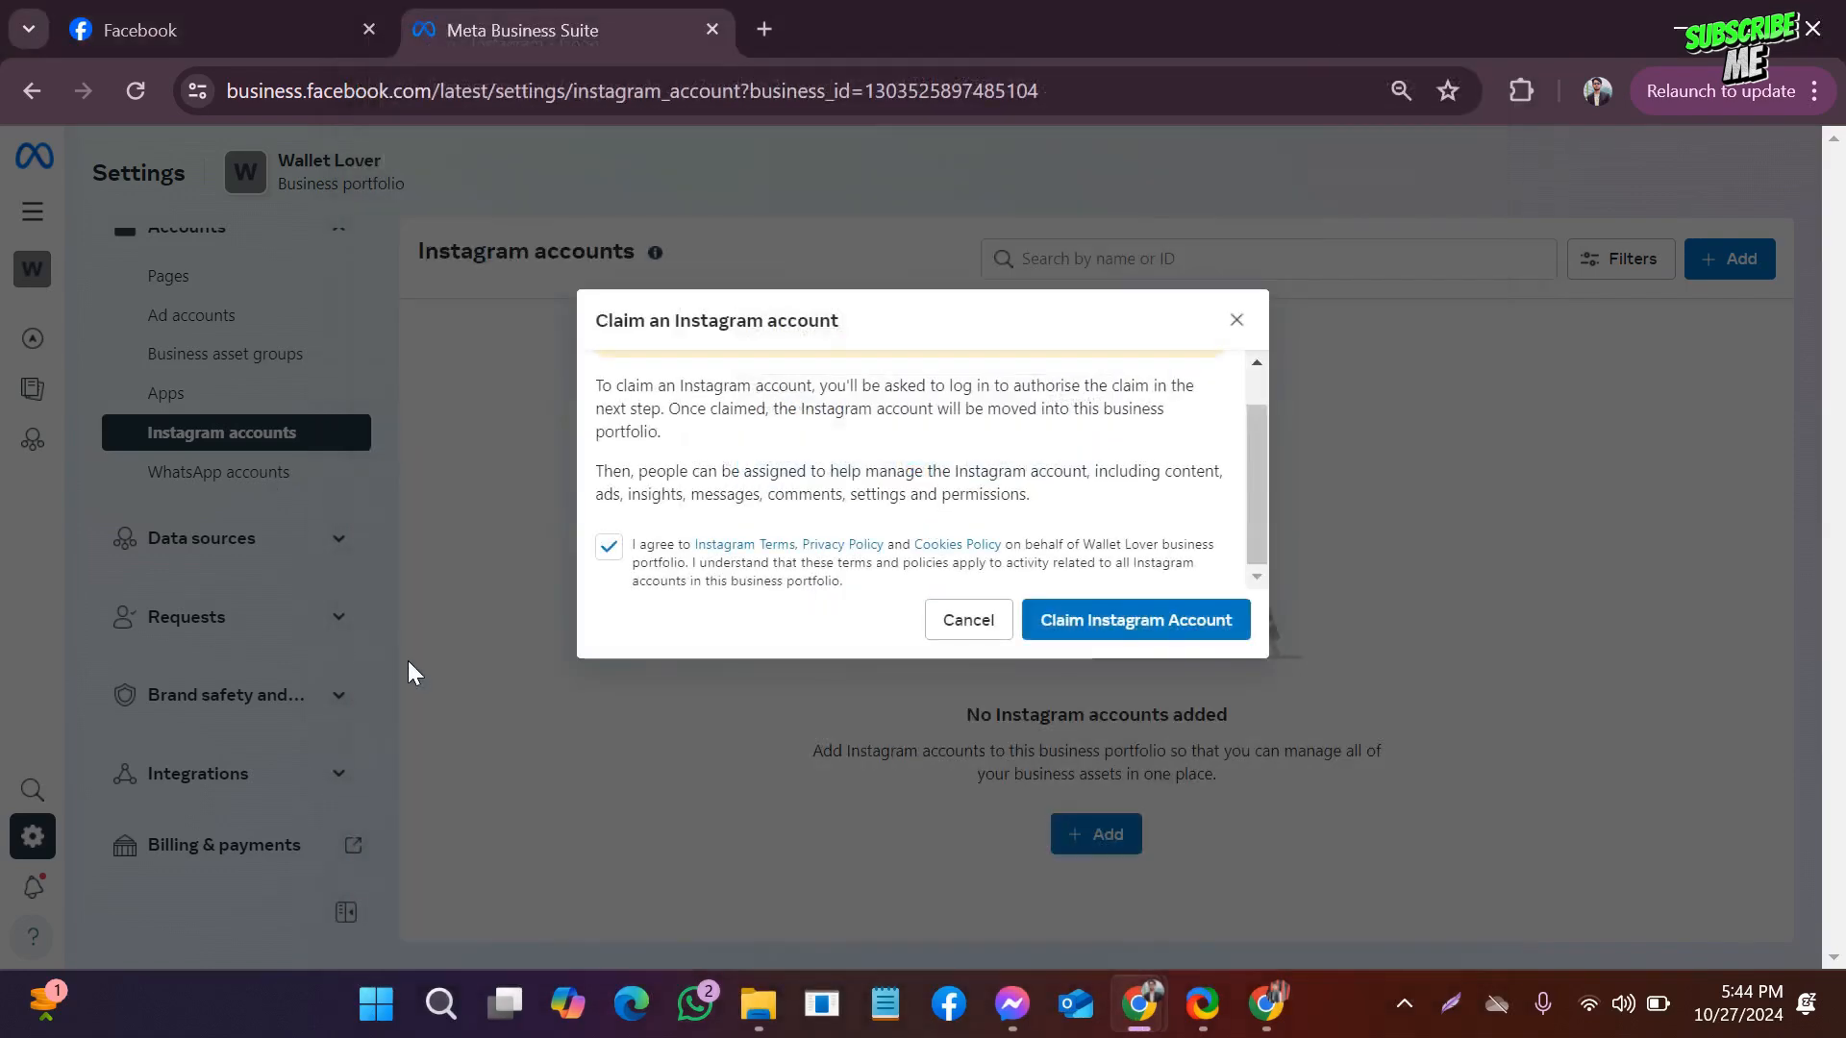
pyautogui.click(1237, 320)
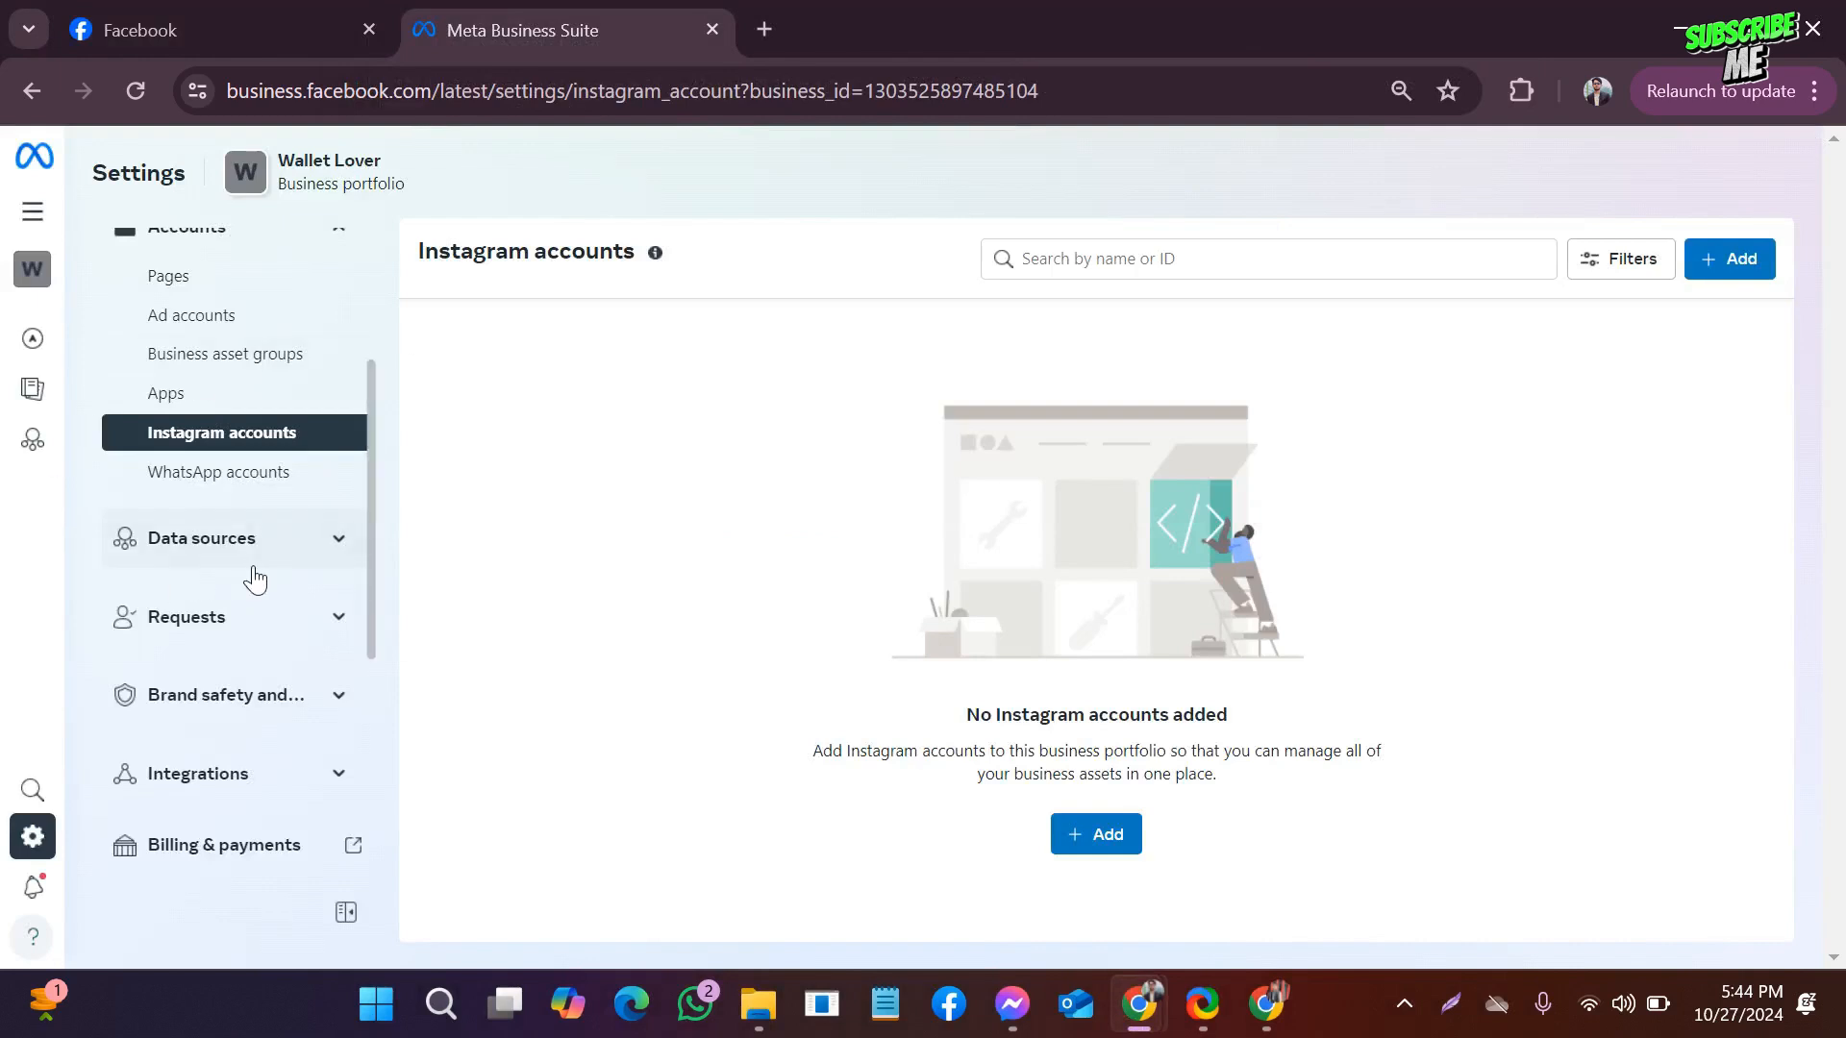
# View the WhatsApp accounts settings and return through Instagram accounts to the Pages settings.
pyautogui.scroll(2, 231, 587)
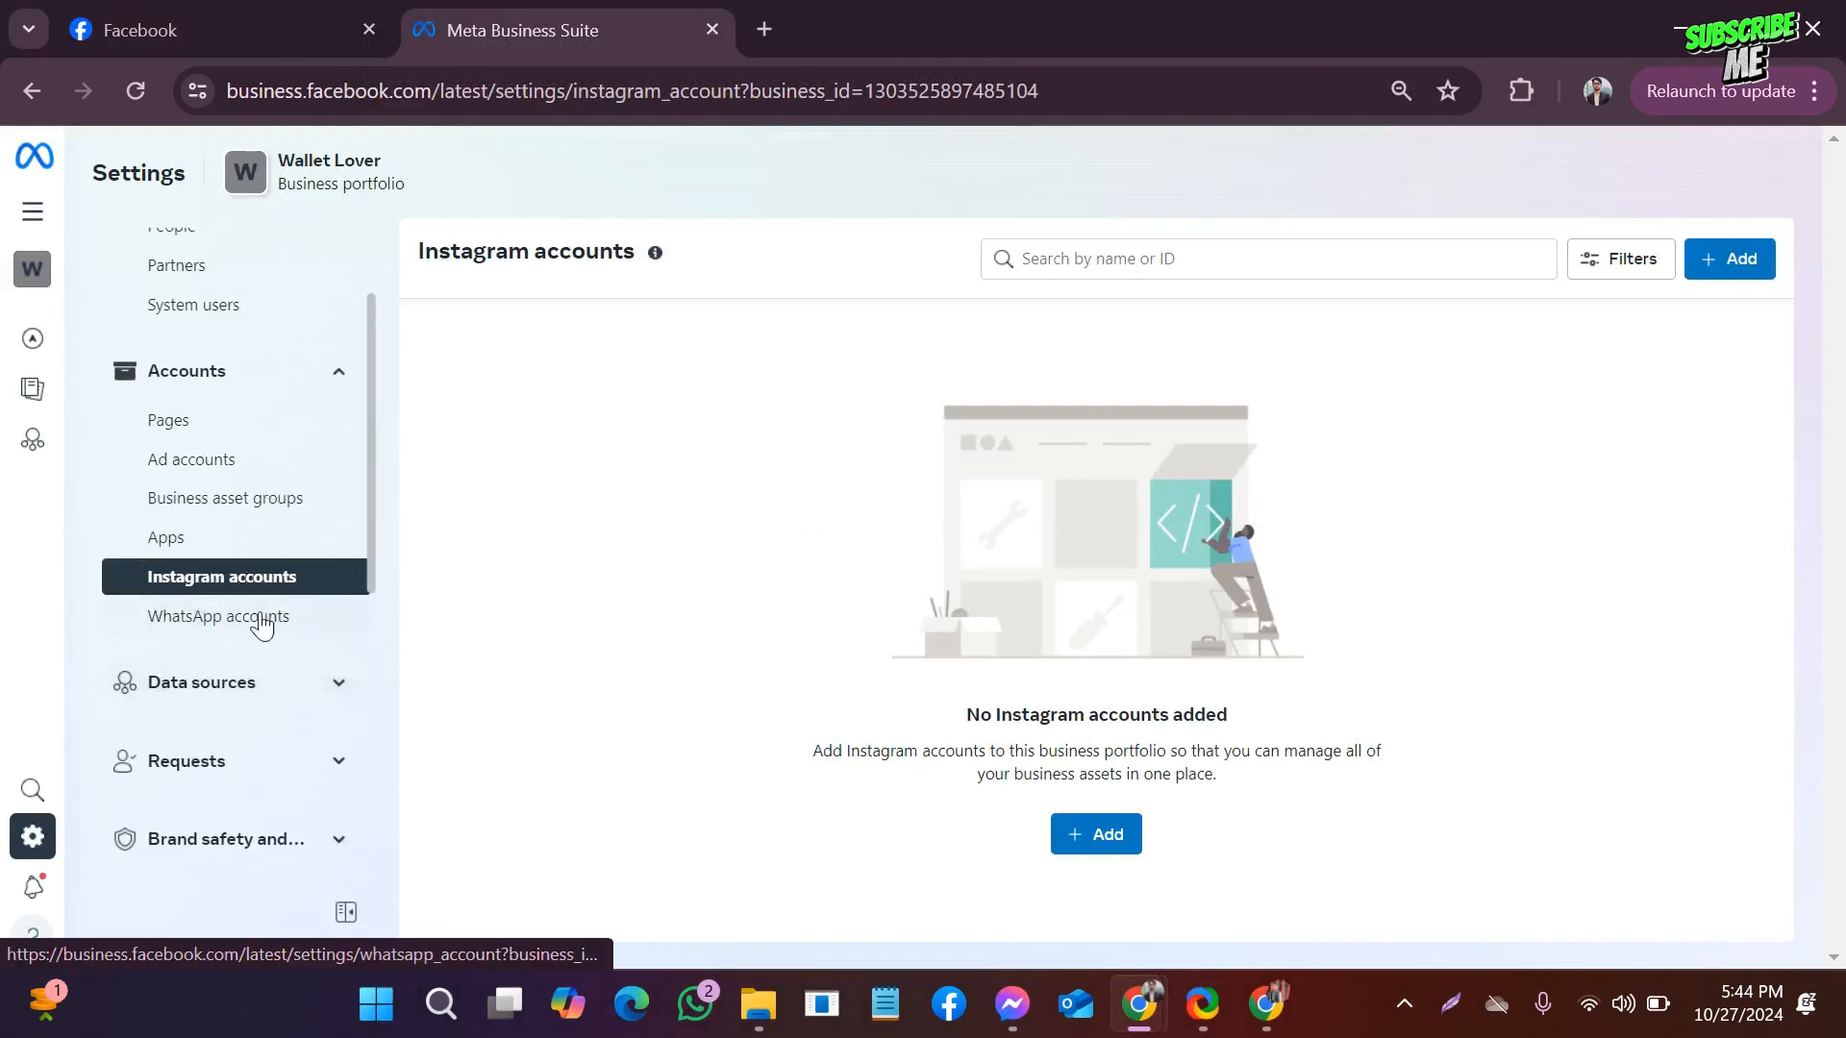
pyautogui.click(248, 620)
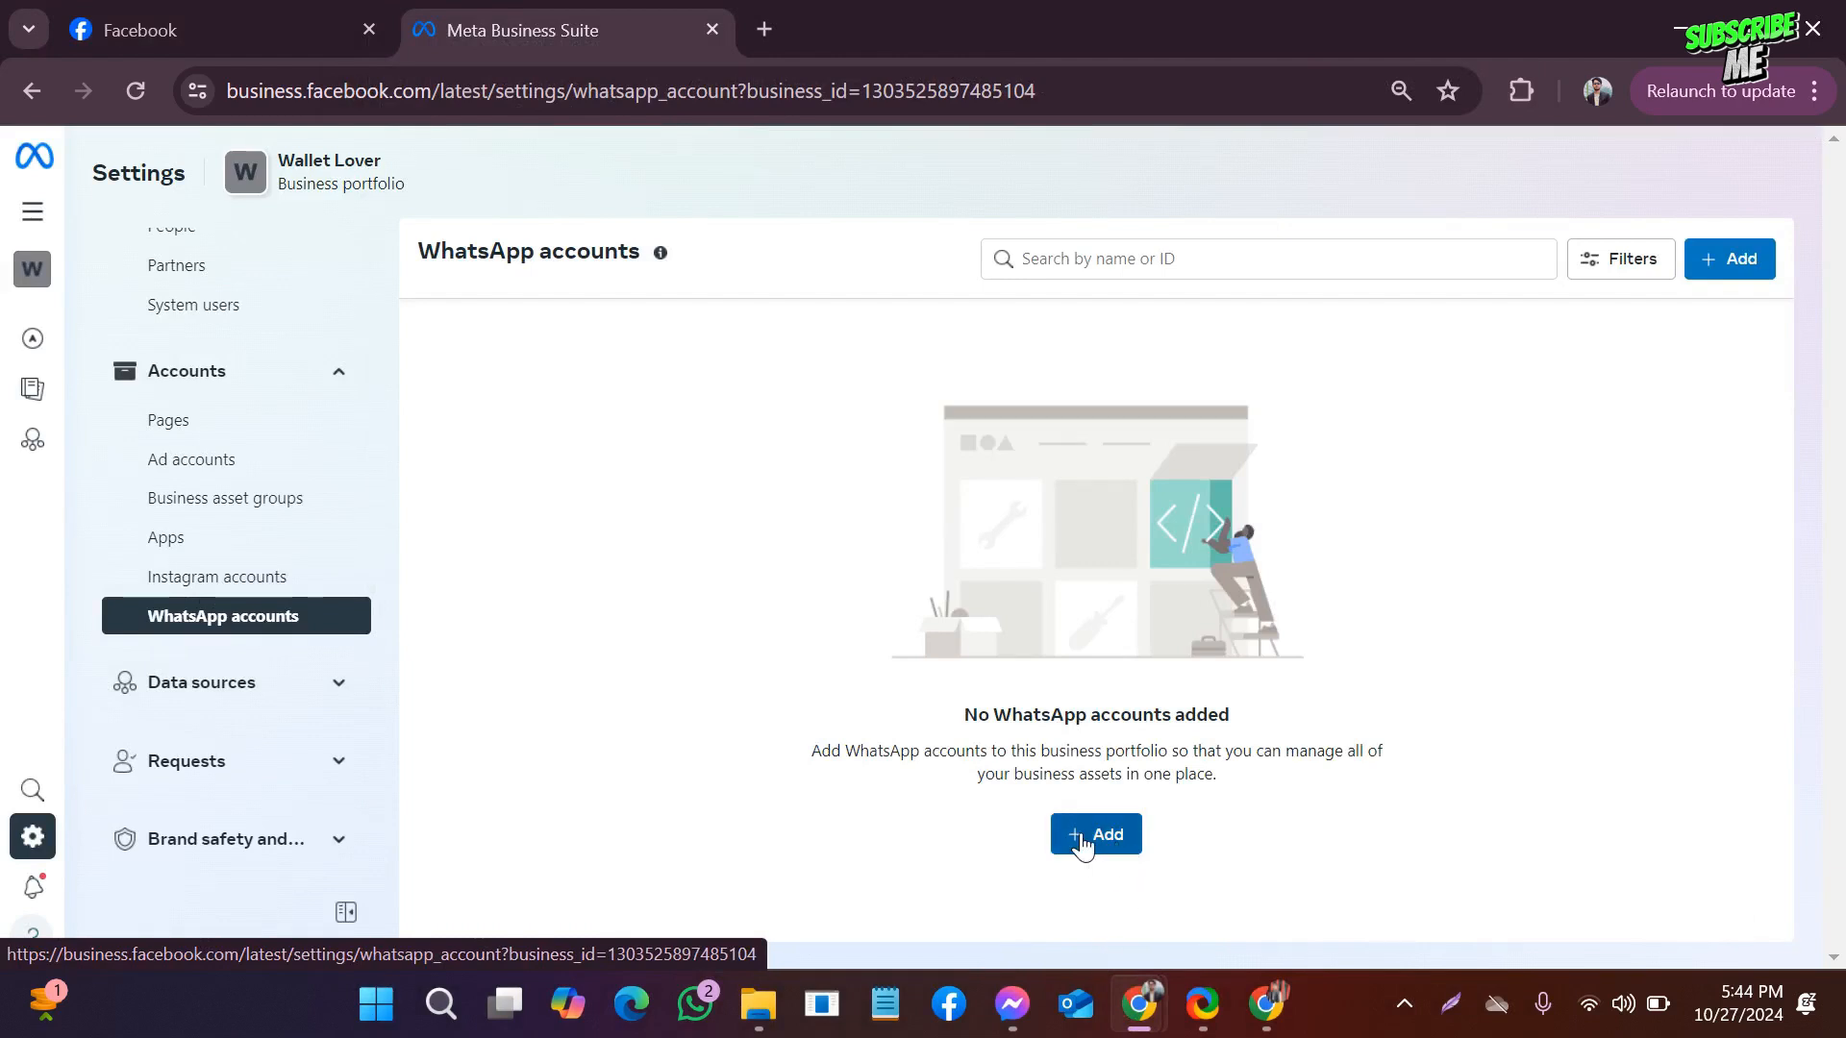
pyautogui.click(261, 588)
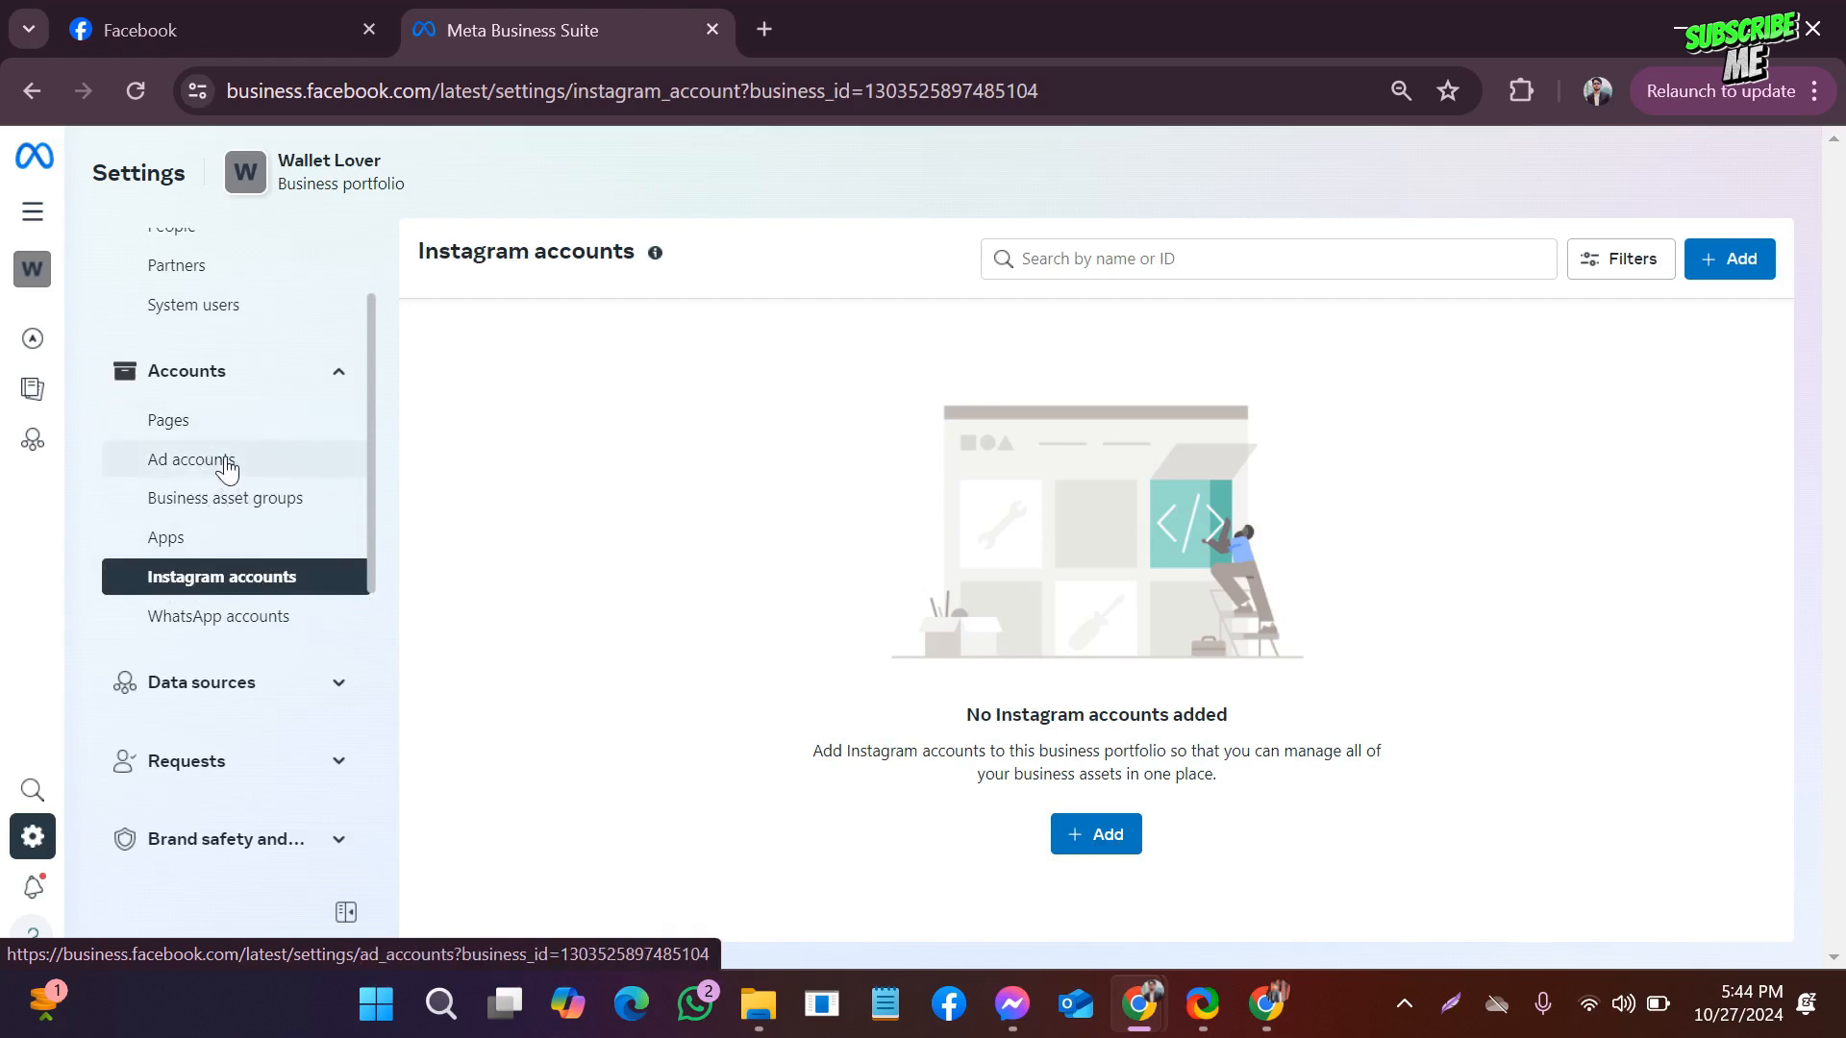
pyautogui.click(234, 423)
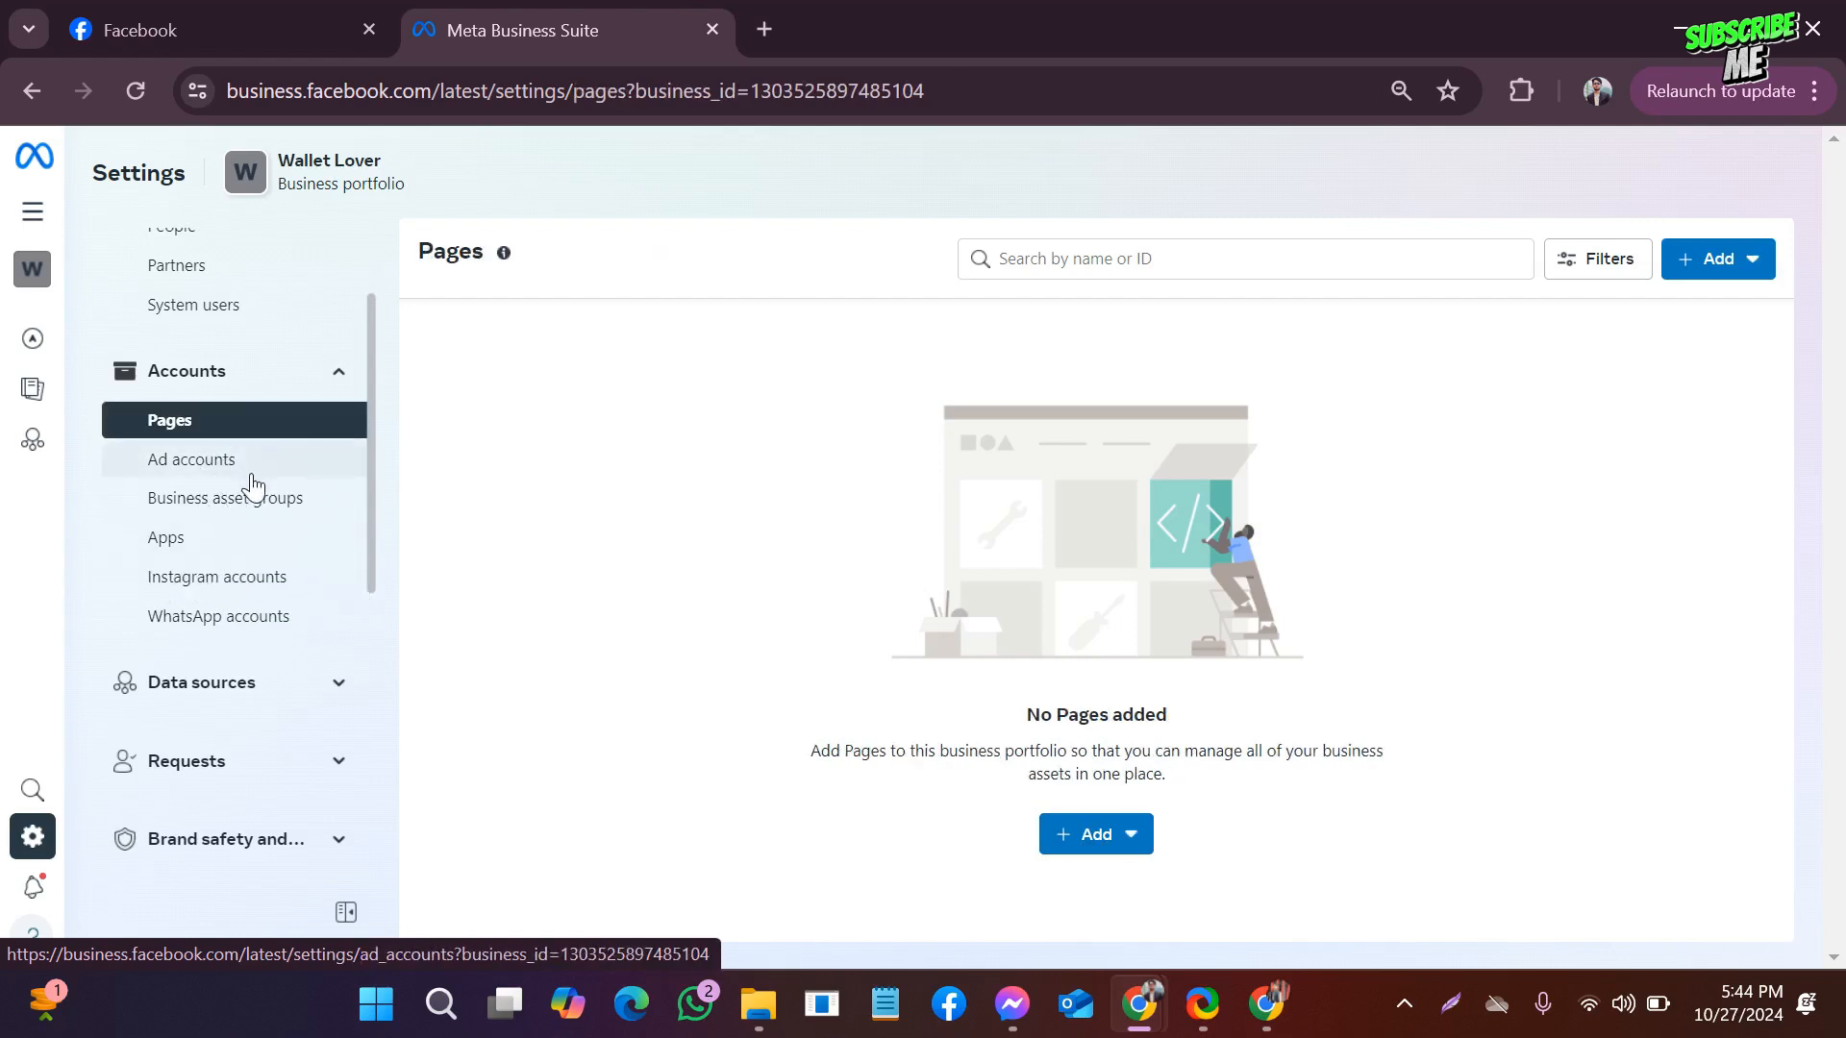
# Go through Instagram accounts to the Ad accounts settings of the business portfolio.
pyautogui.click(277, 582)
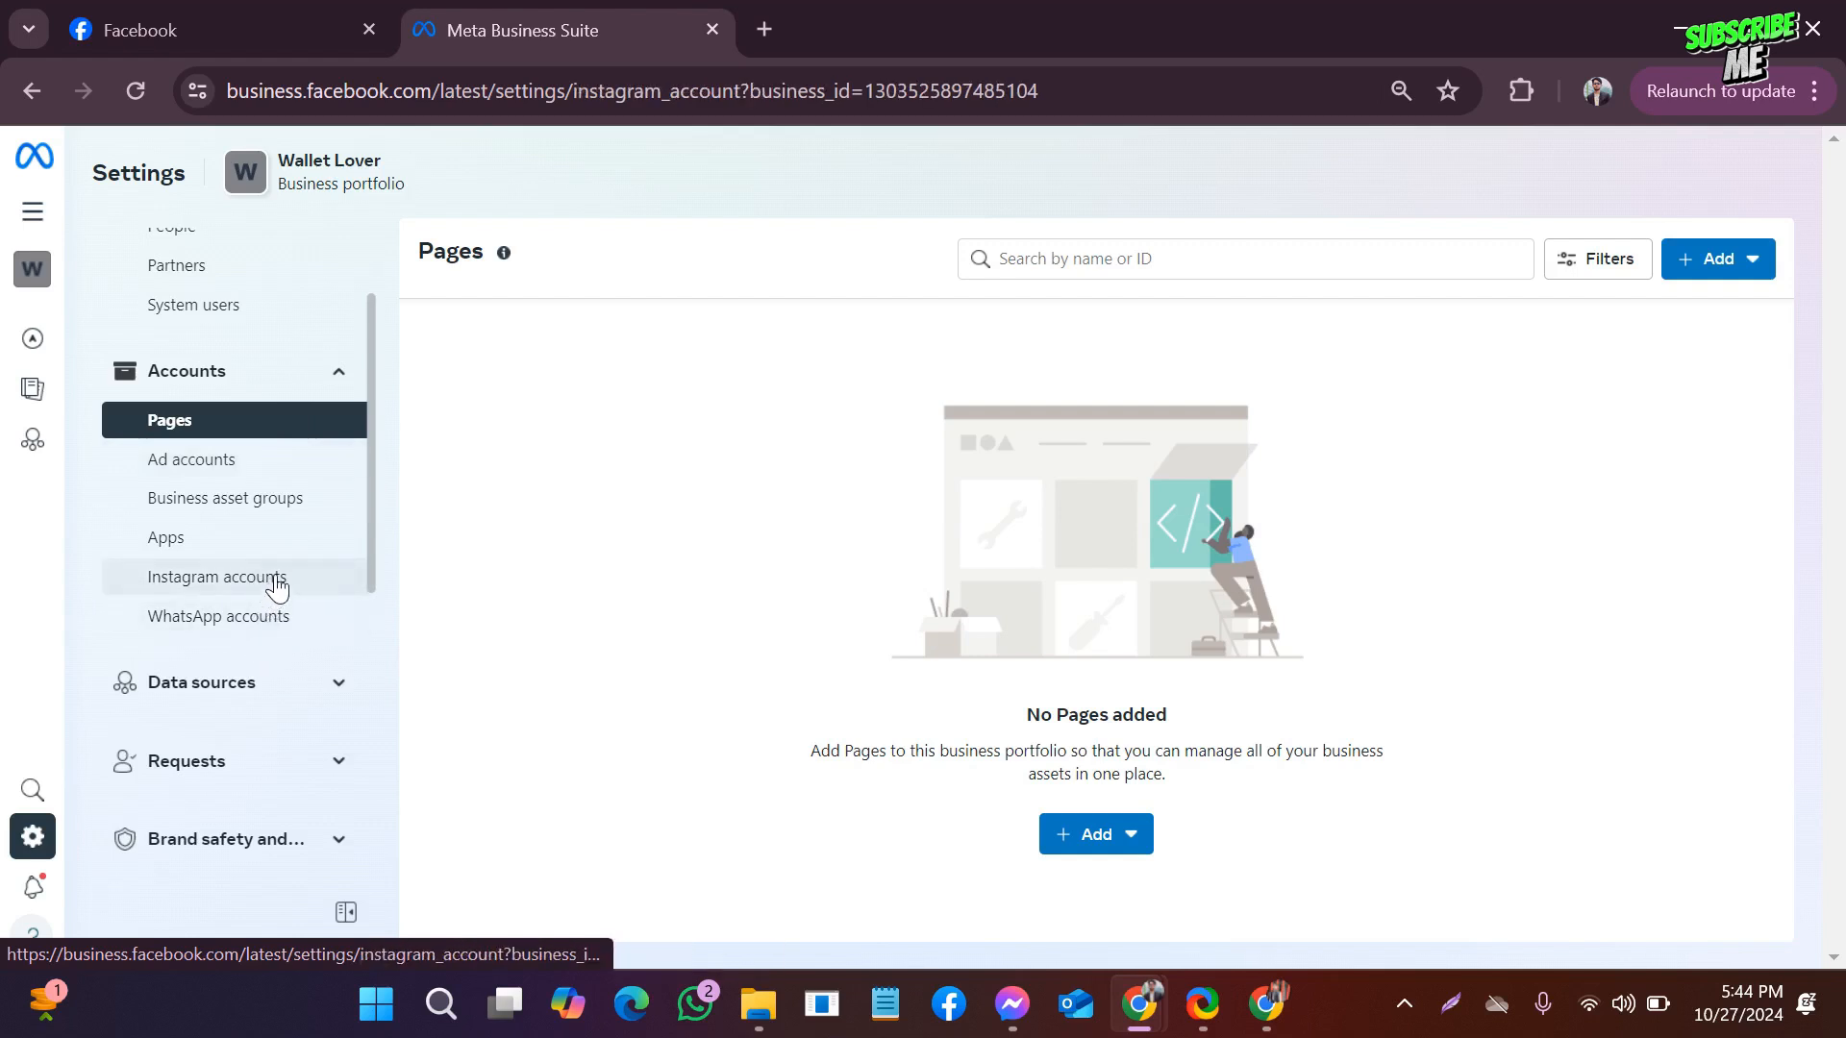
pyautogui.click(249, 467)
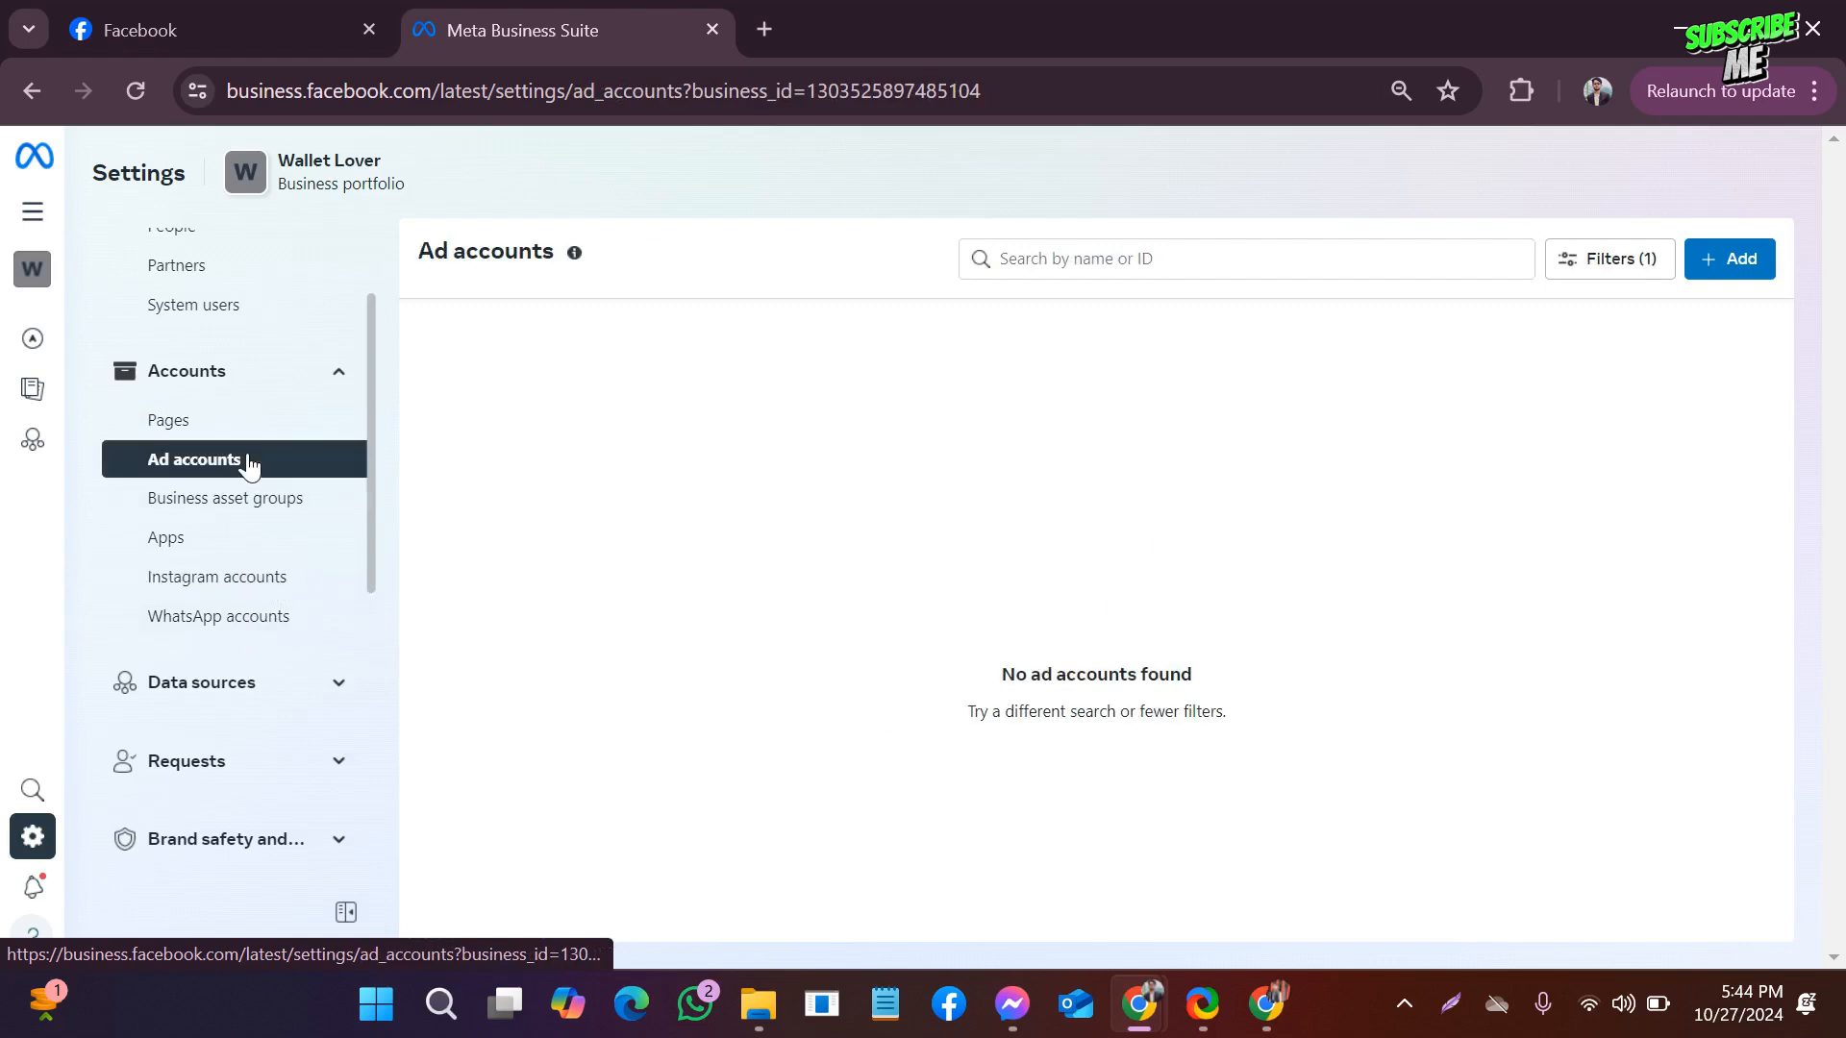
# View the Billing & payments page in its own tab and close it to return to the Ad accounts settings.
pyautogui.scroll(-3, 279, 673)
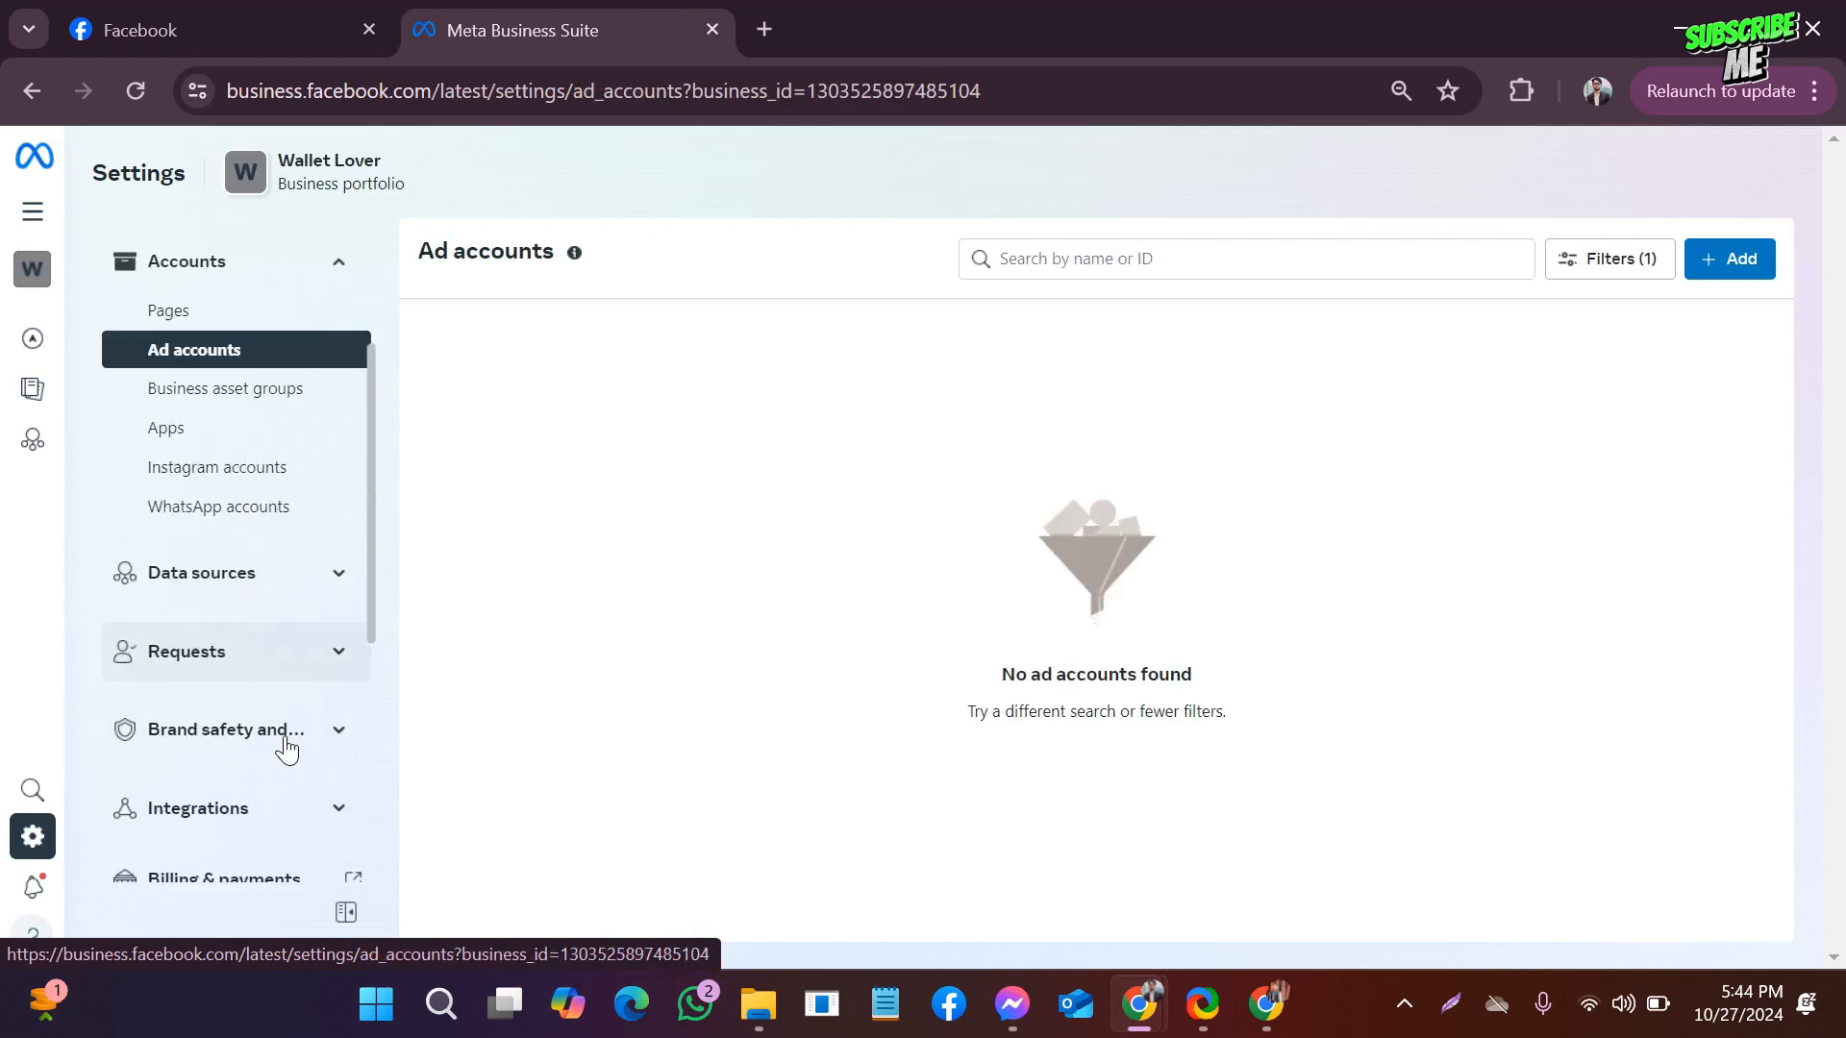
pyautogui.scroll(-2, 259, 639)
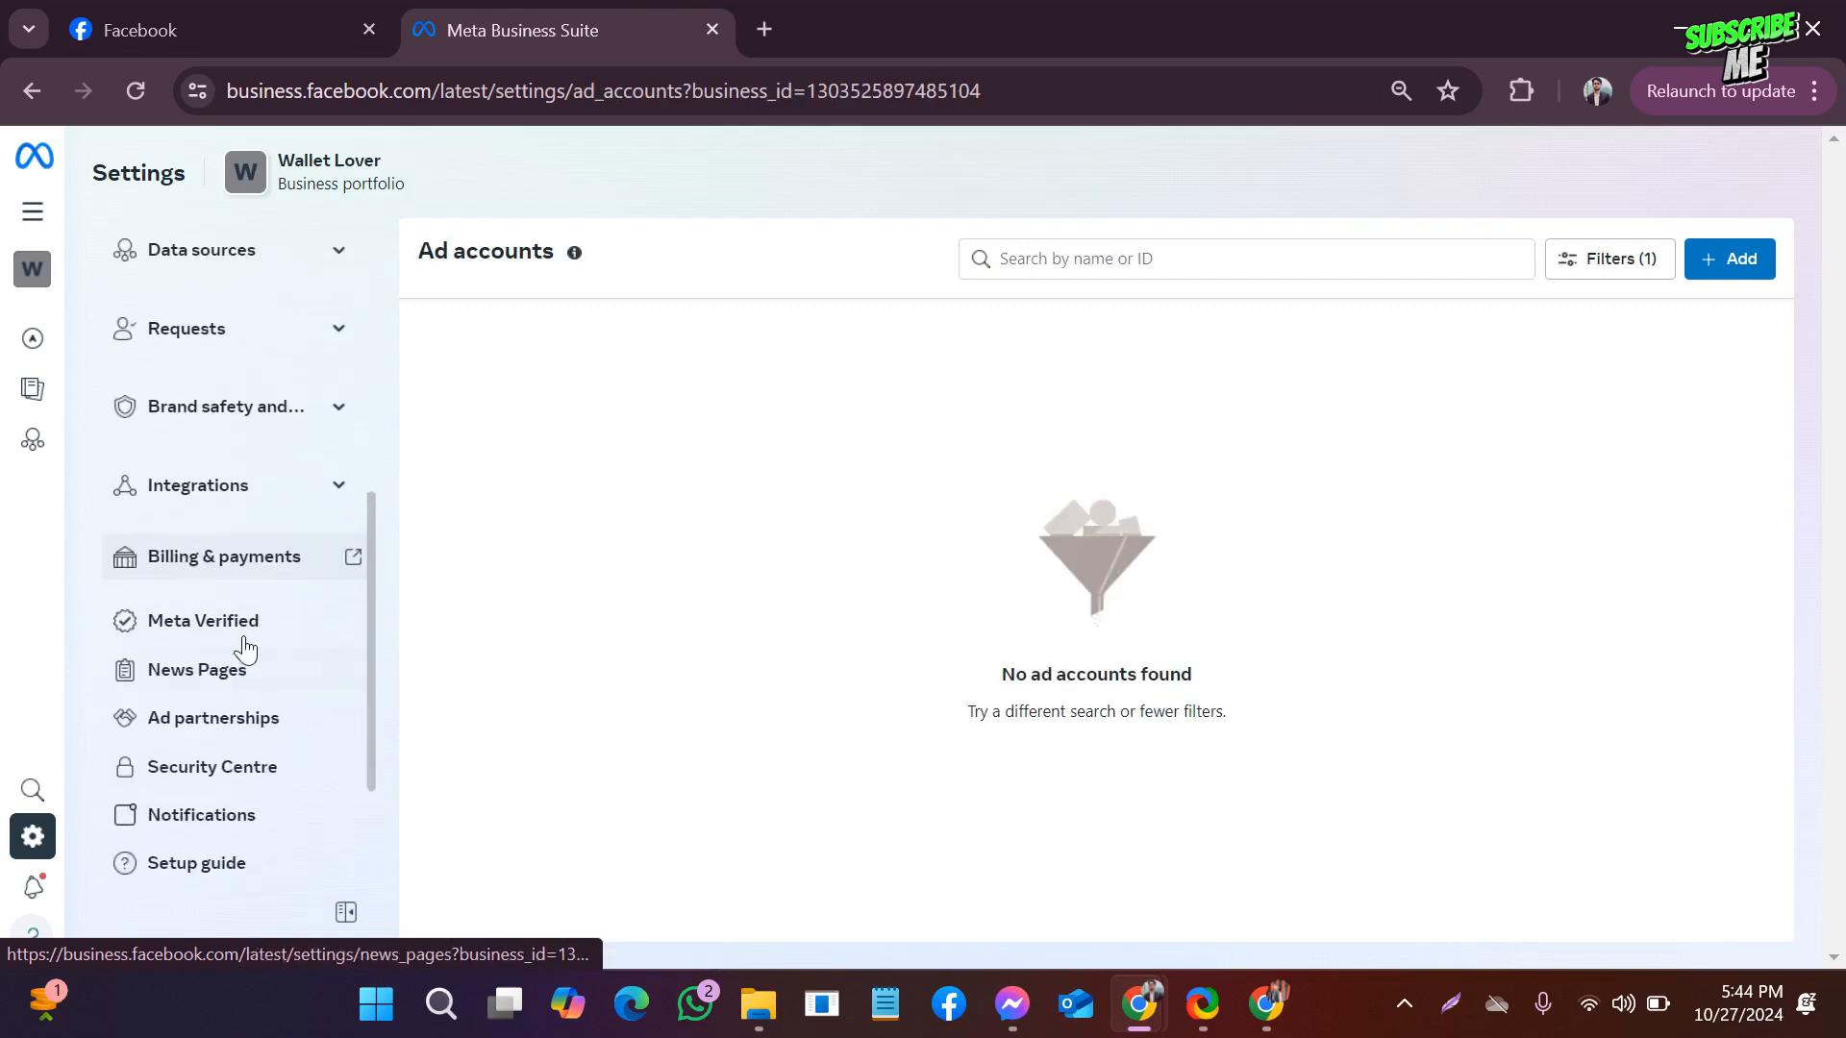
pyautogui.click(227, 567)
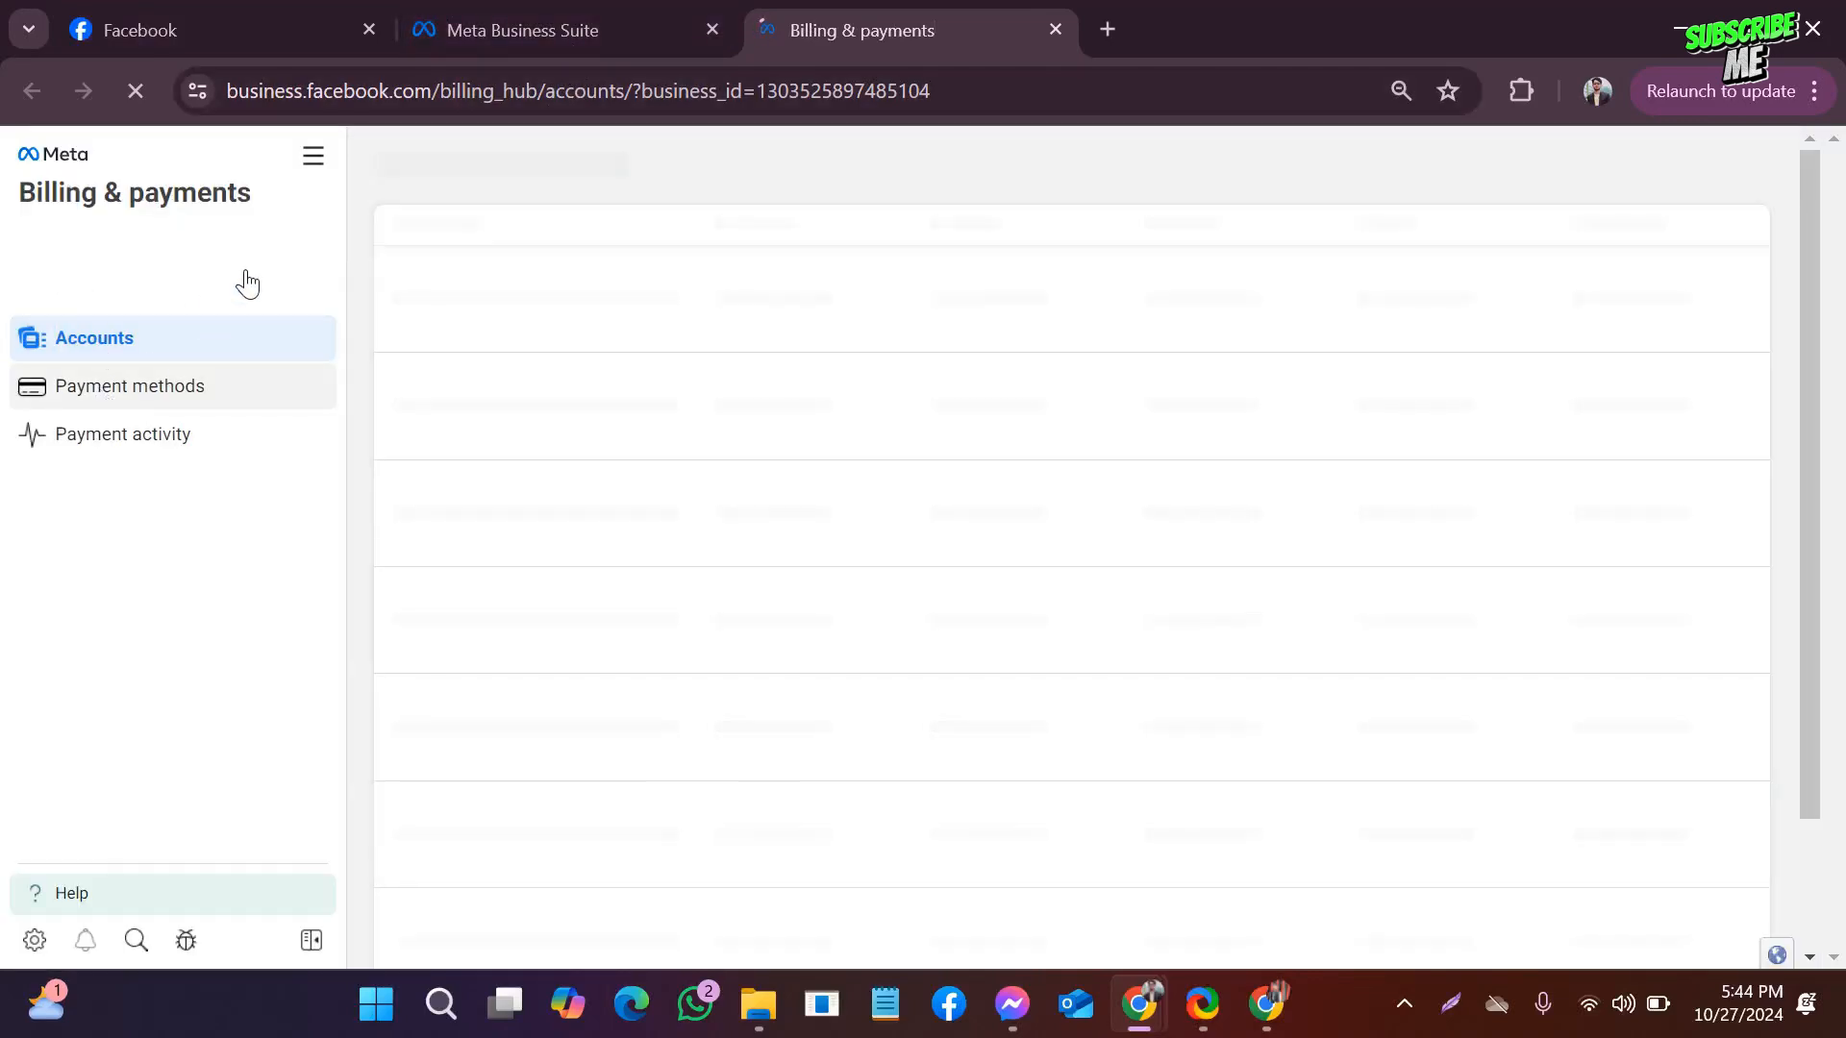
pyautogui.click(468, 18)
pyautogui.click(1055, 30)
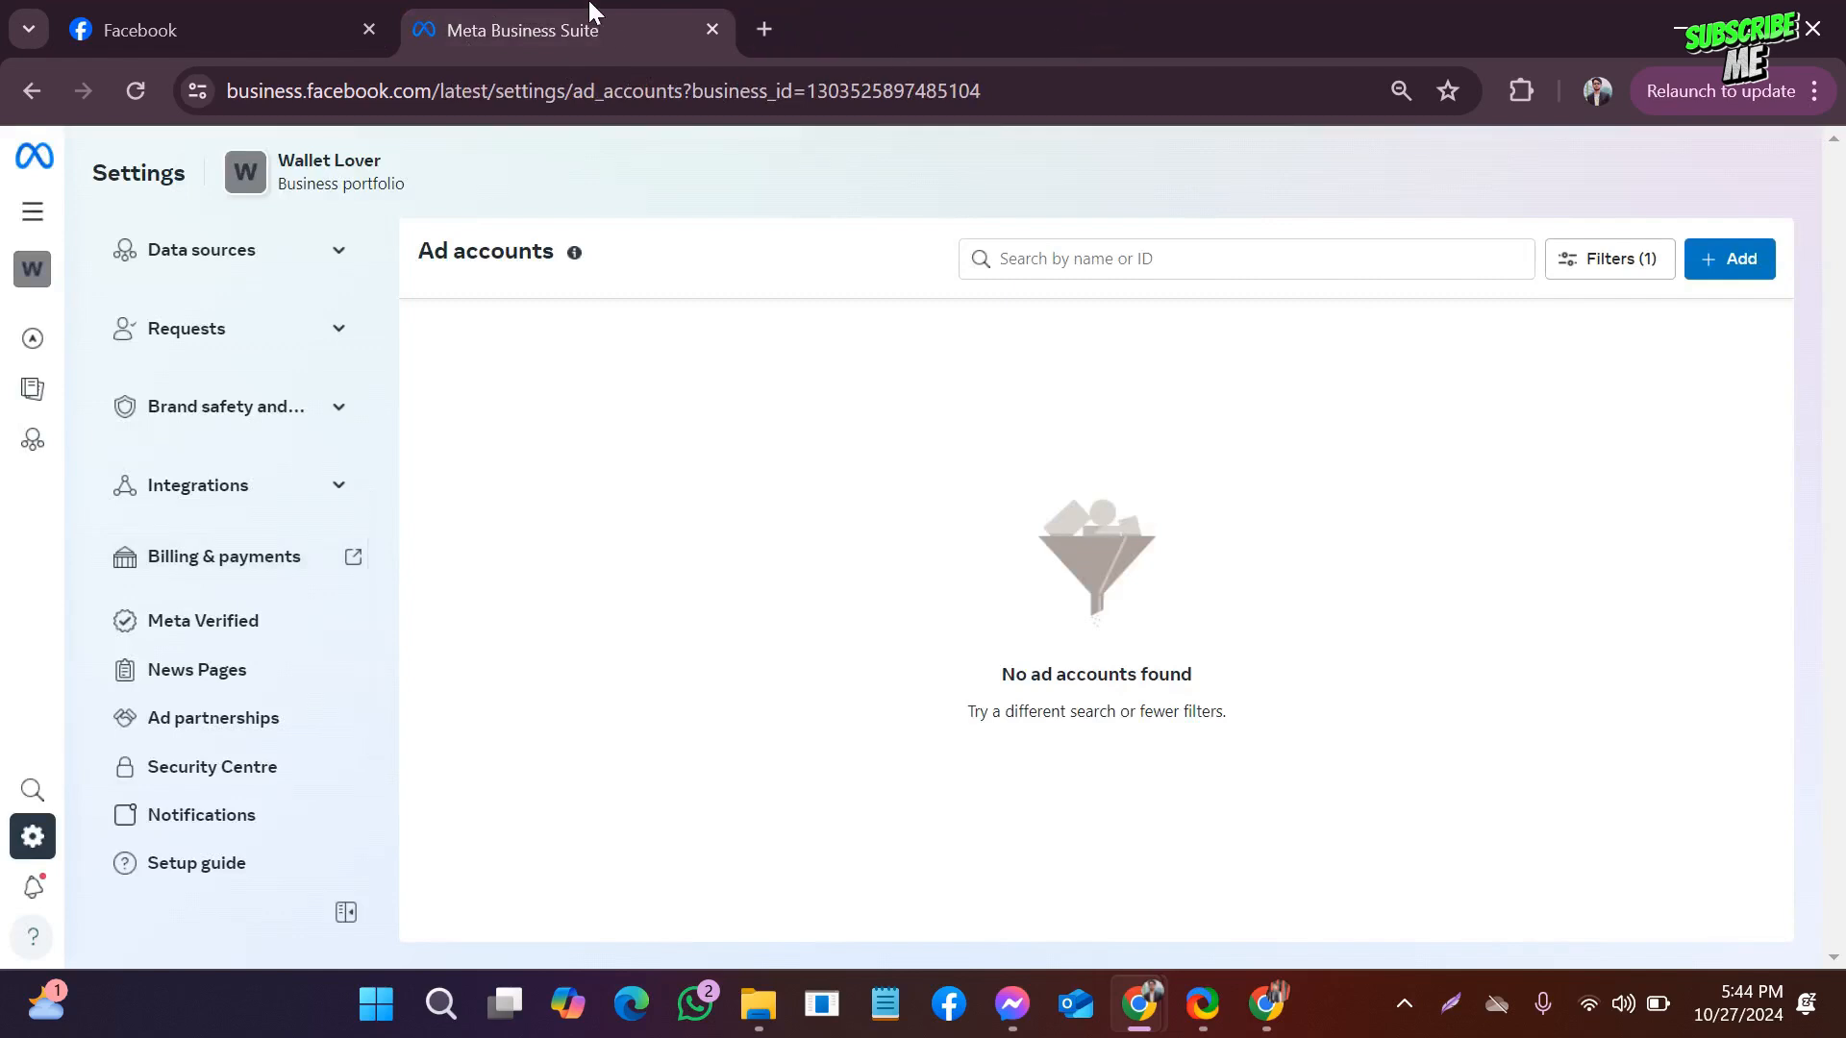
# Review the Users and Accounts entries, open the People settings, and look through the remaining settings entries down to Ad account settings.
pyautogui.scroll(6, 249, 462)
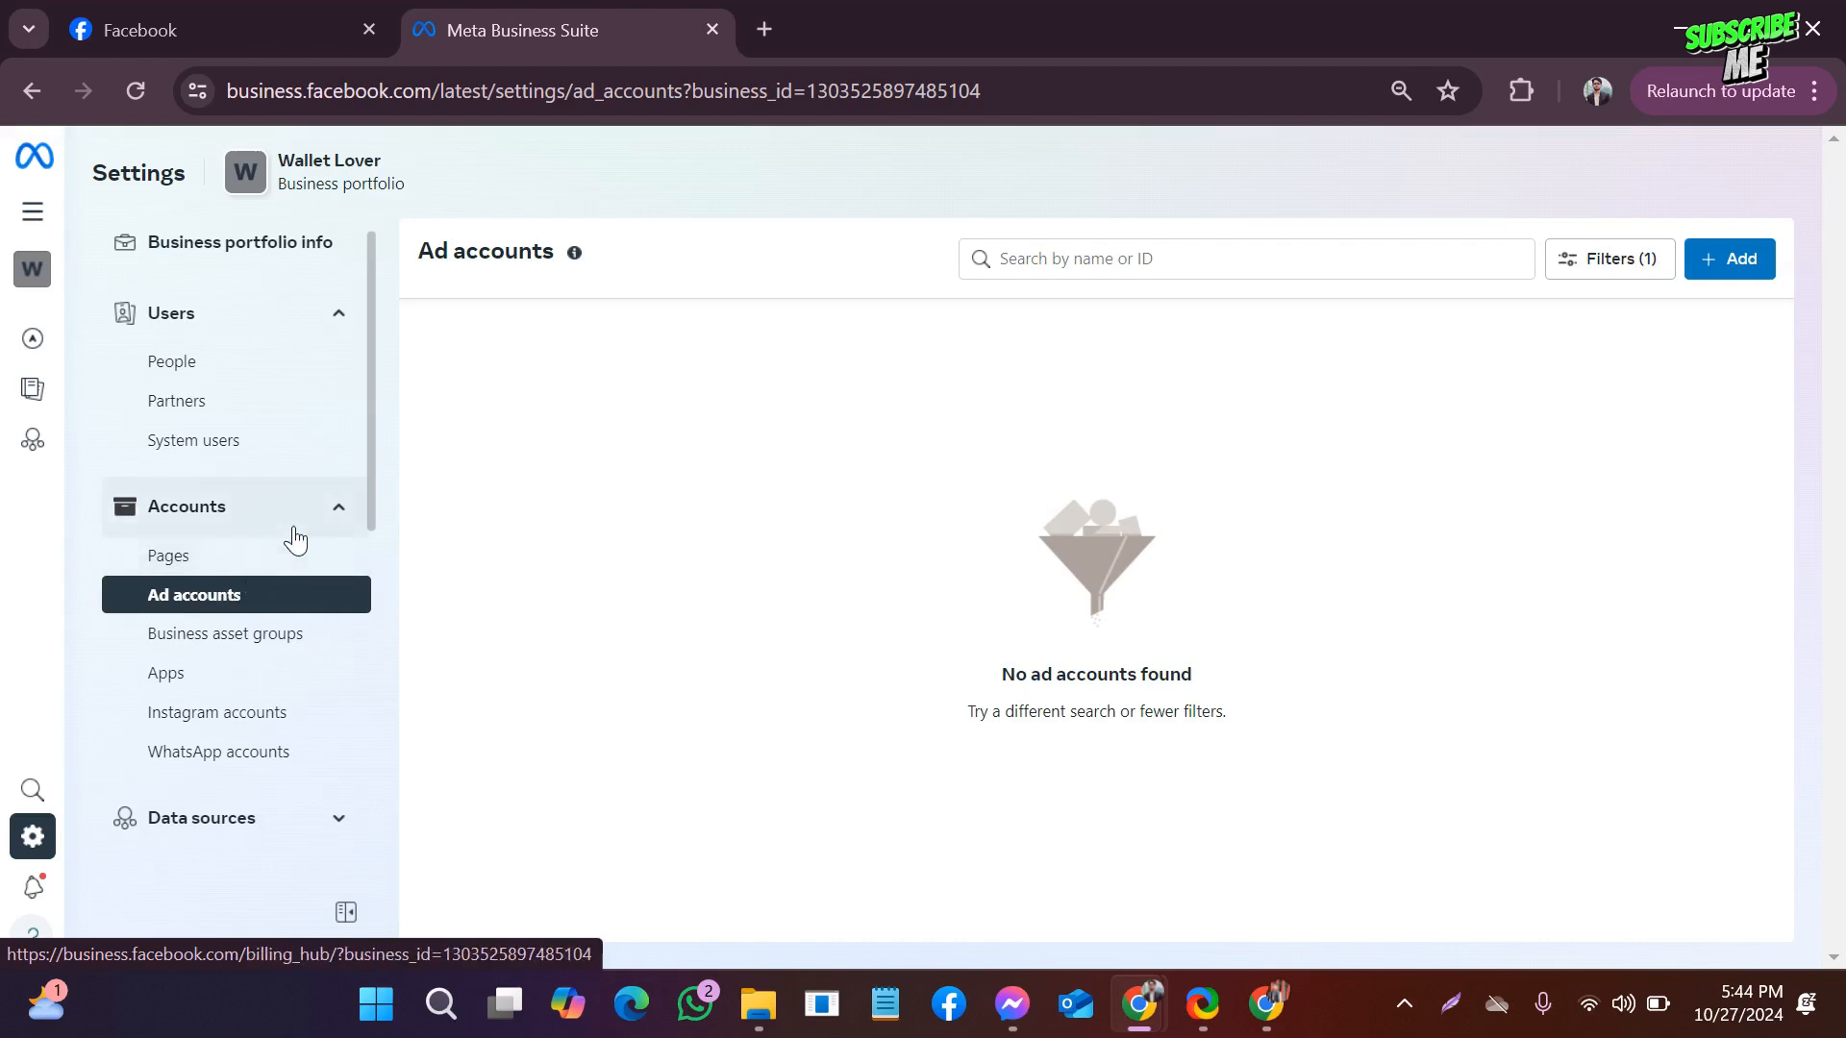
pyautogui.scroll(-2, 231, 519)
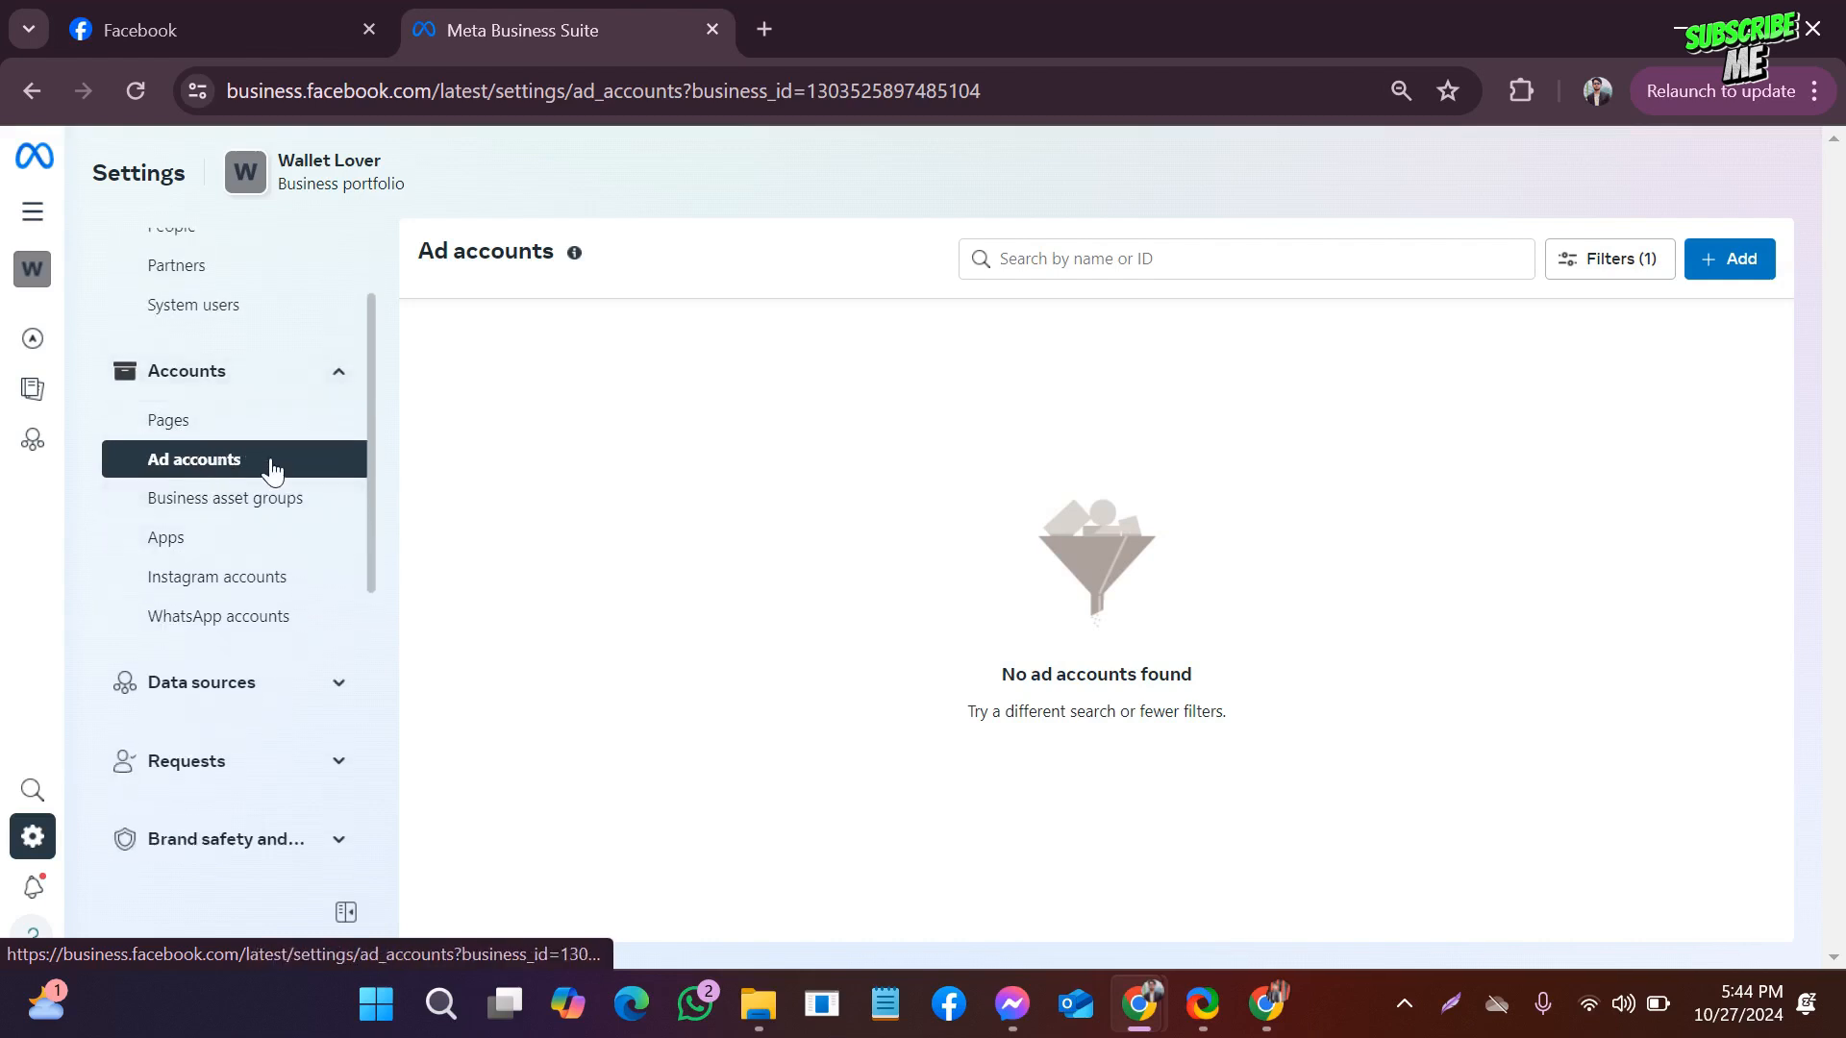
pyautogui.scroll(-2, 274, 466)
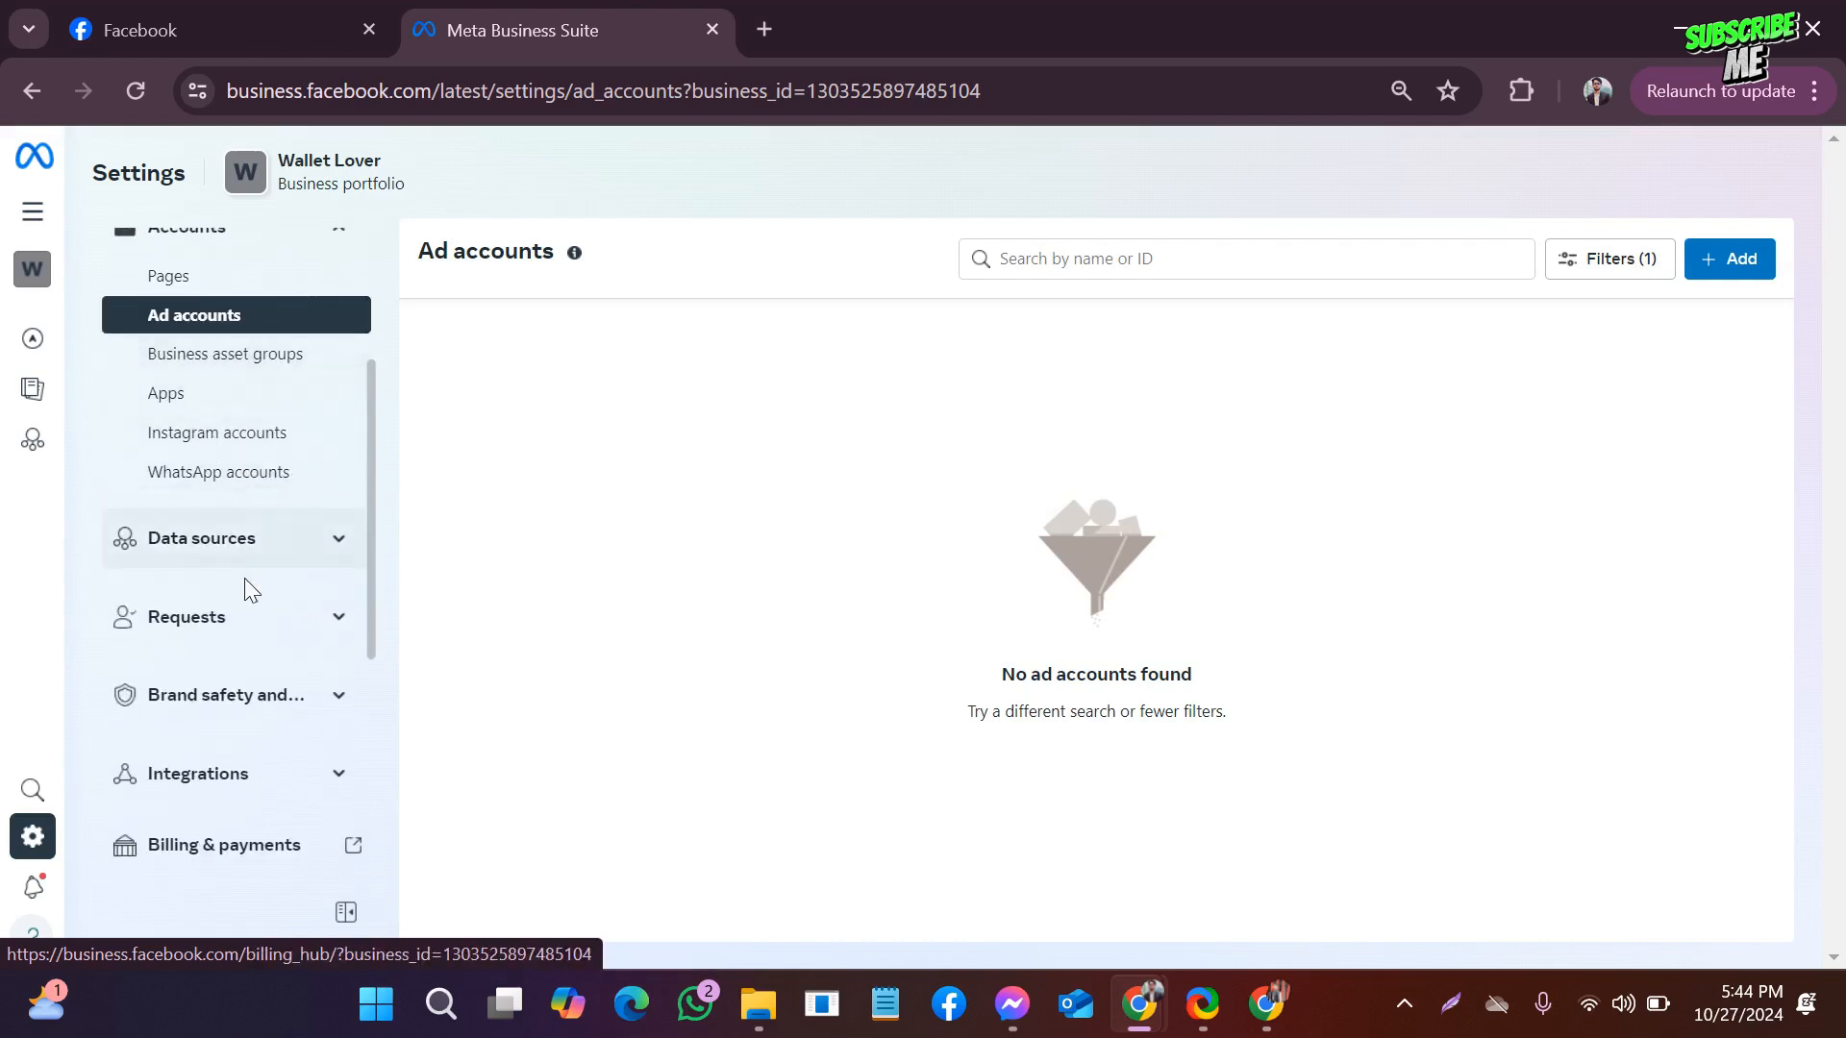
pyautogui.scroll(2, 241, 480)
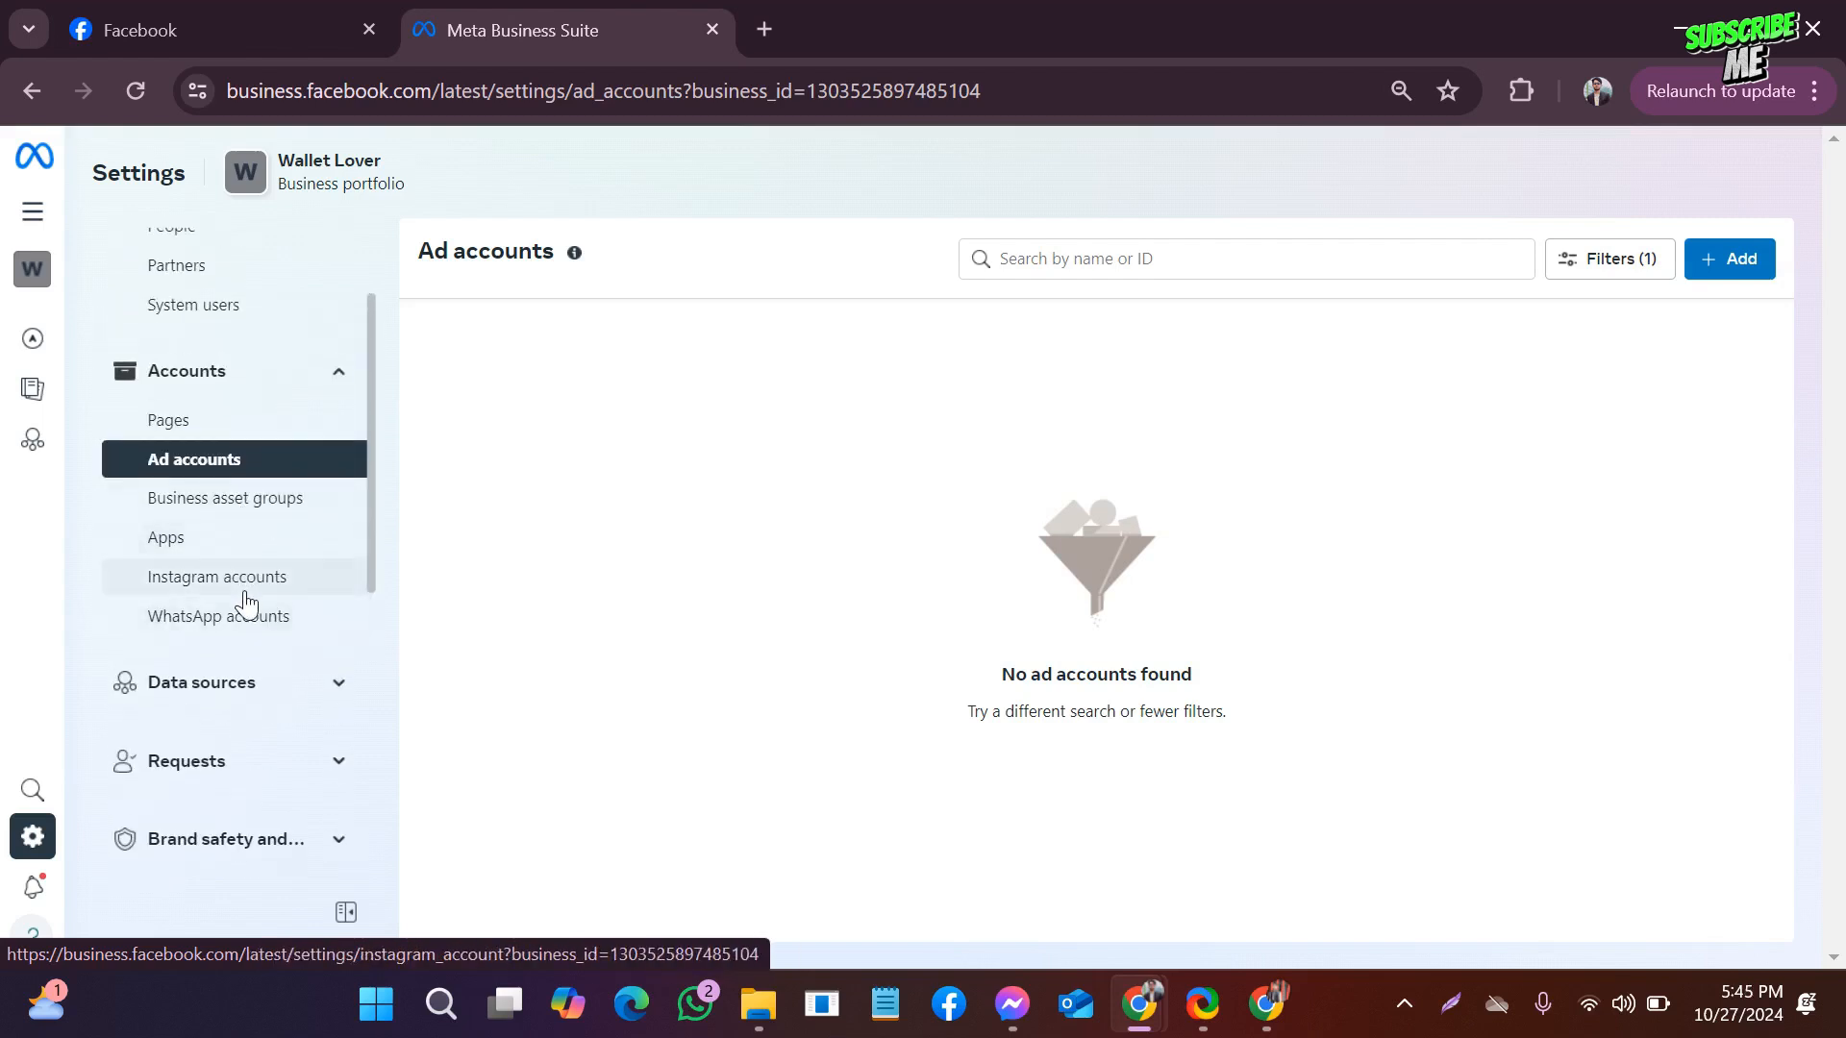
pyautogui.scroll(2, 308, 596)
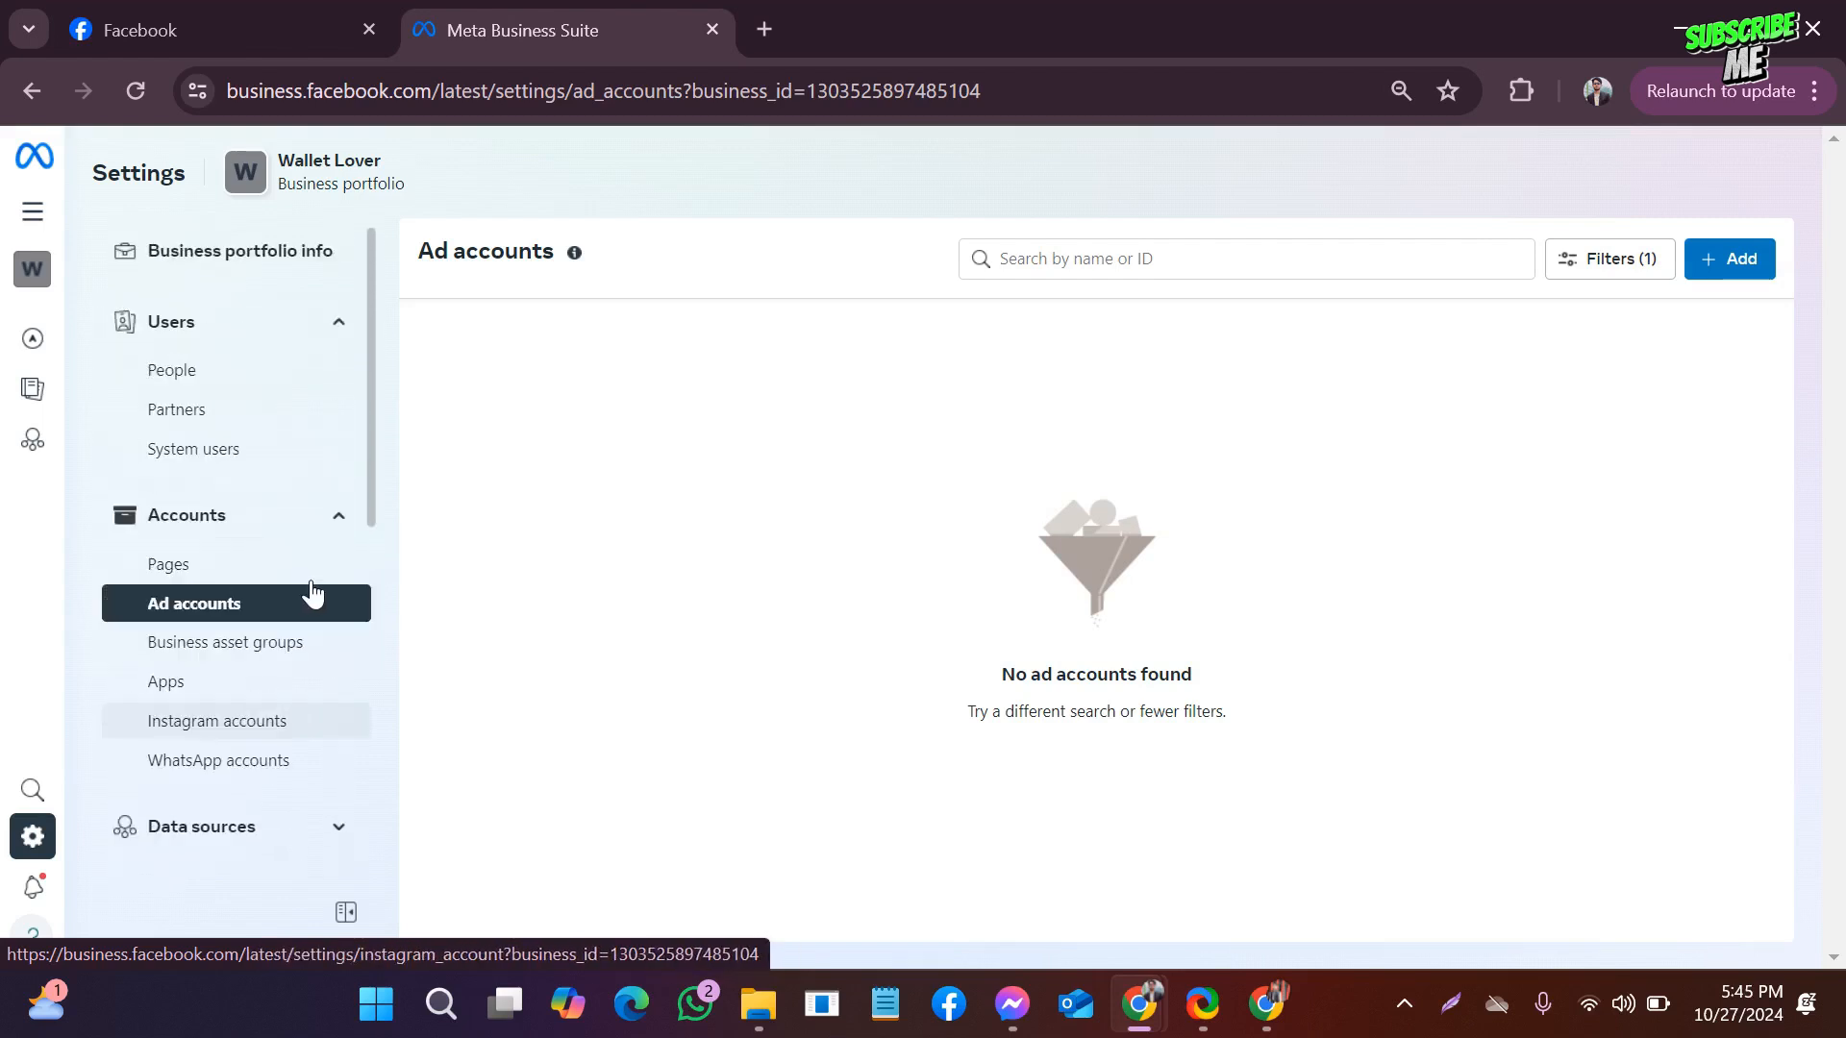
pyautogui.click(270, 337)
pyautogui.click(303, 327)
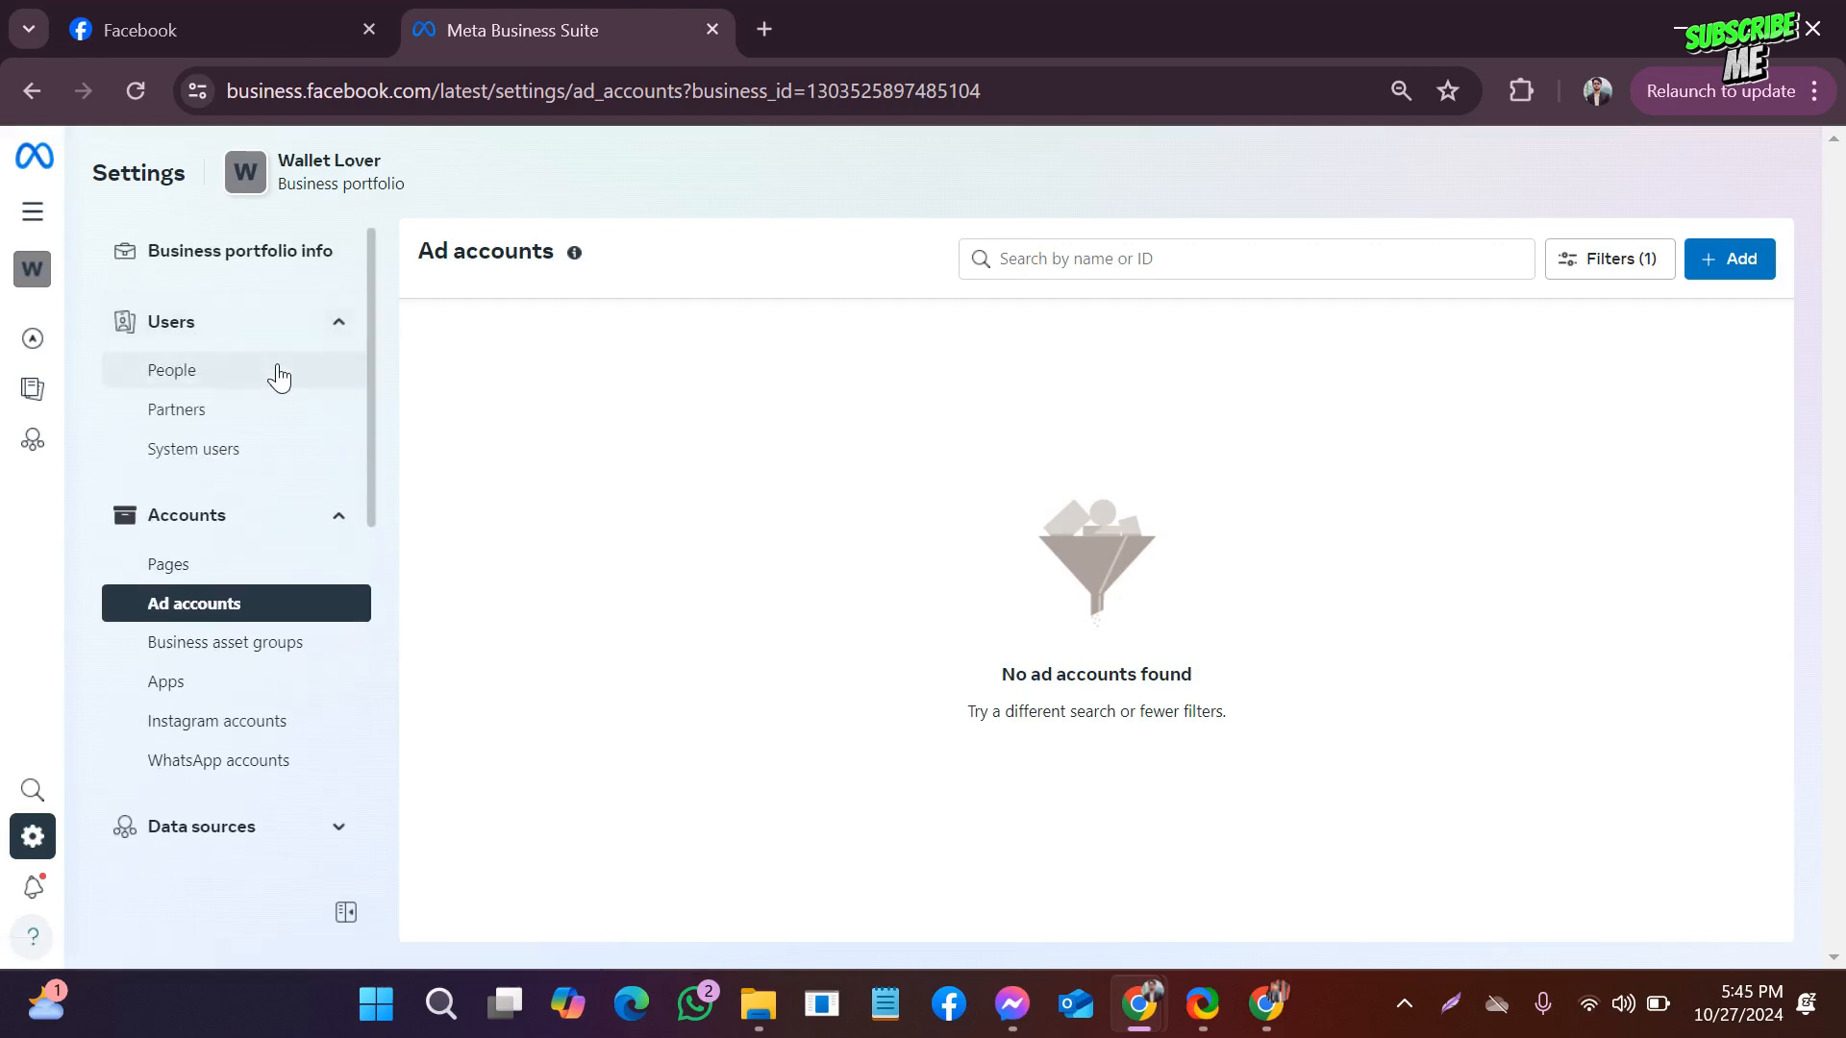
pyautogui.click(276, 371)
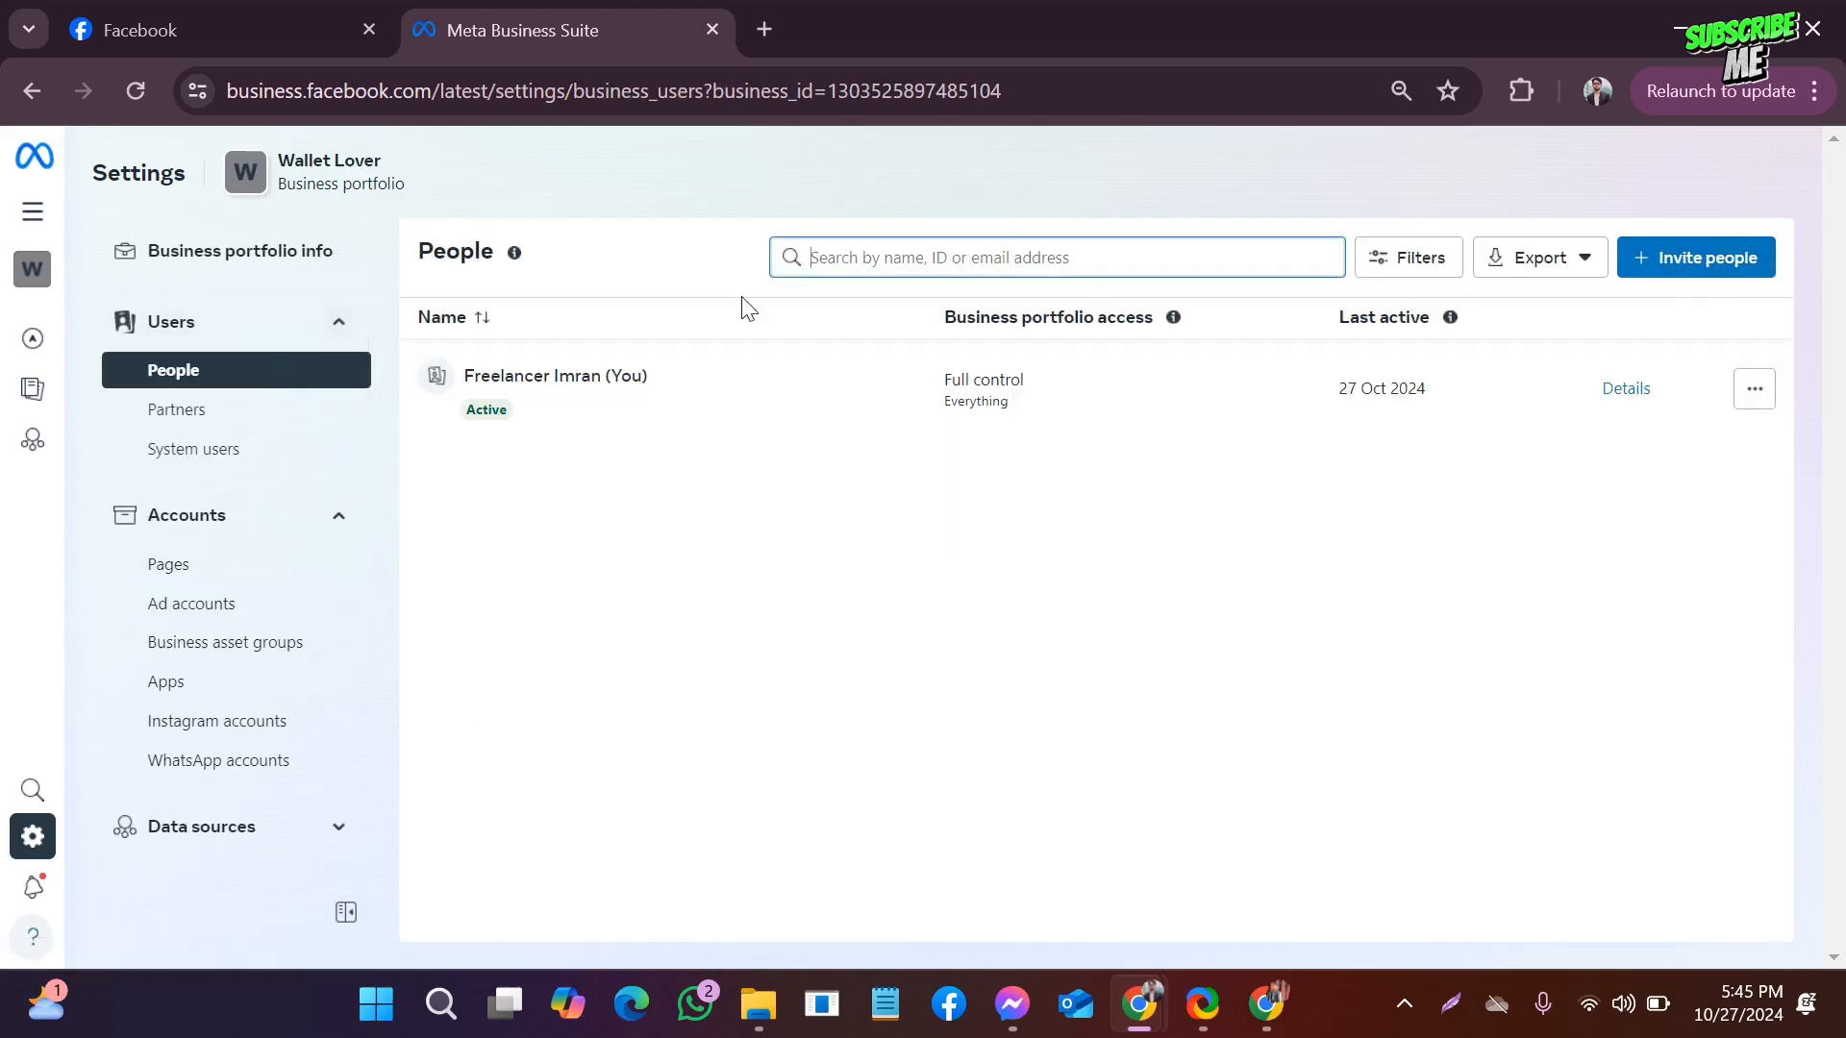
pyautogui.scroll(-2, 253, 623)
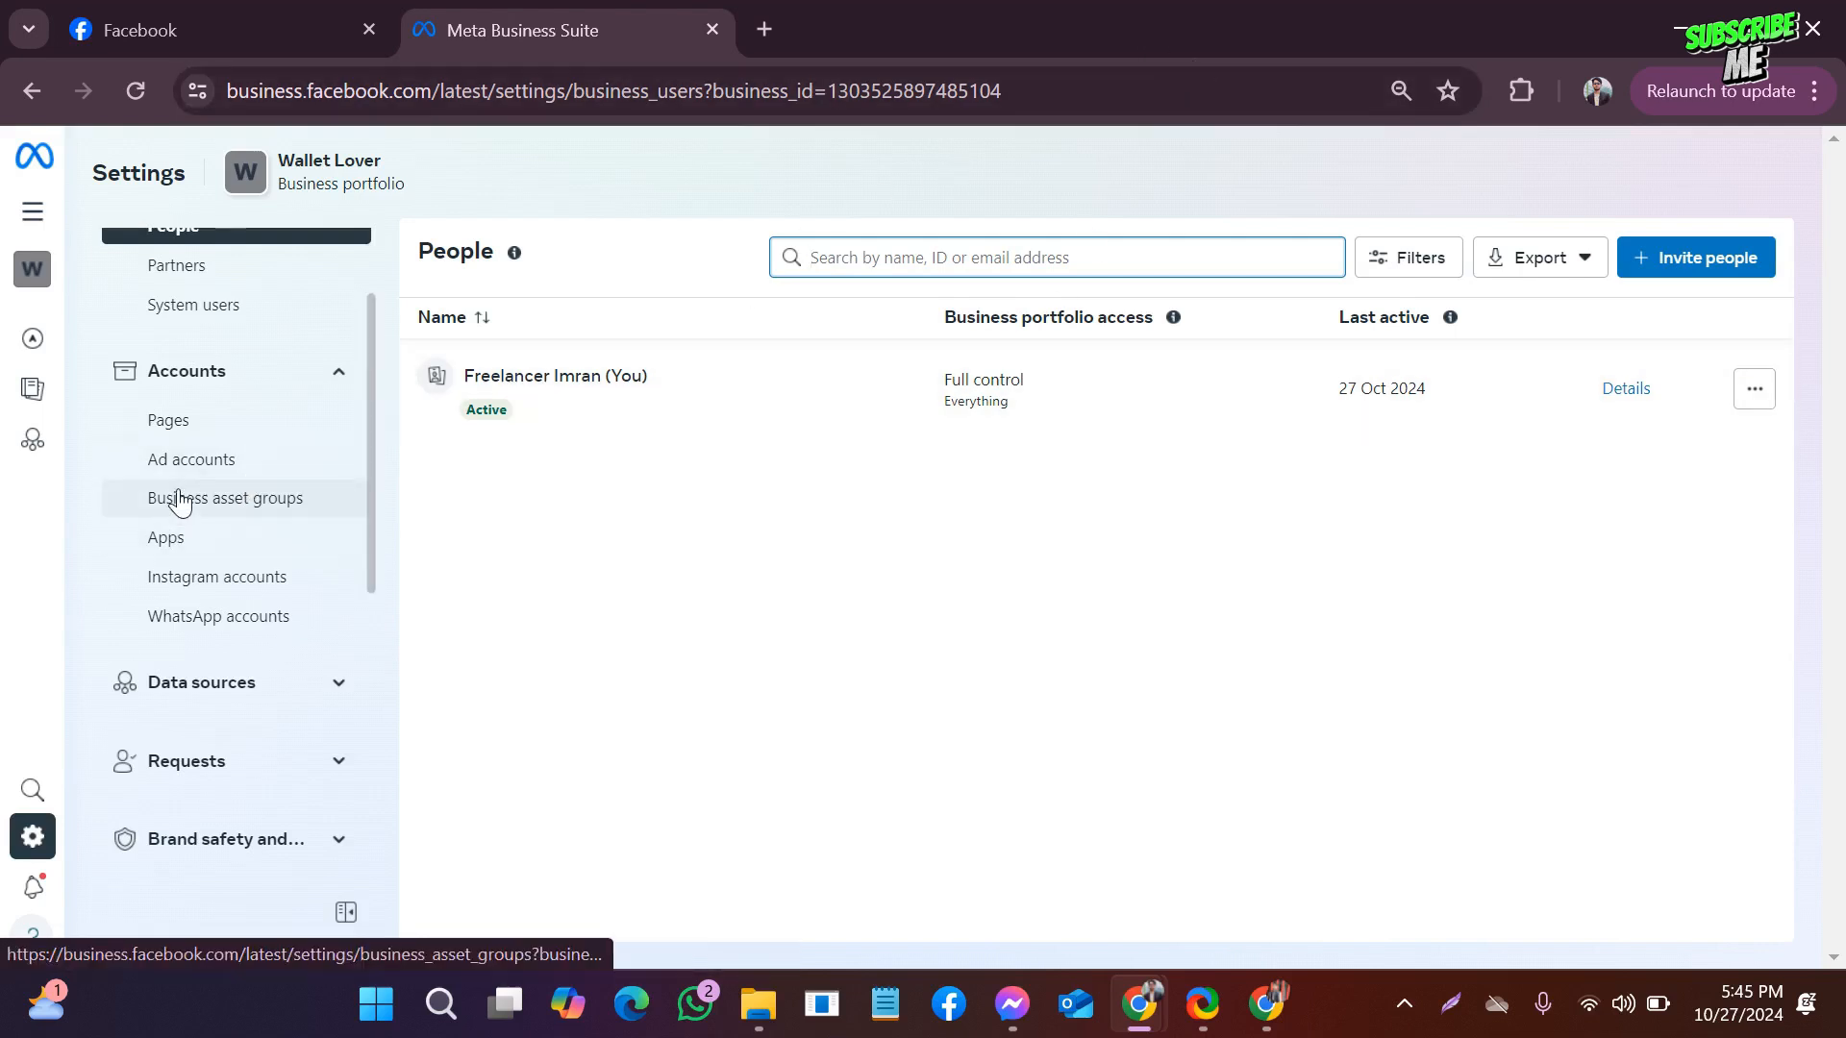
pyautogui.scroll(-5, 178, 500)
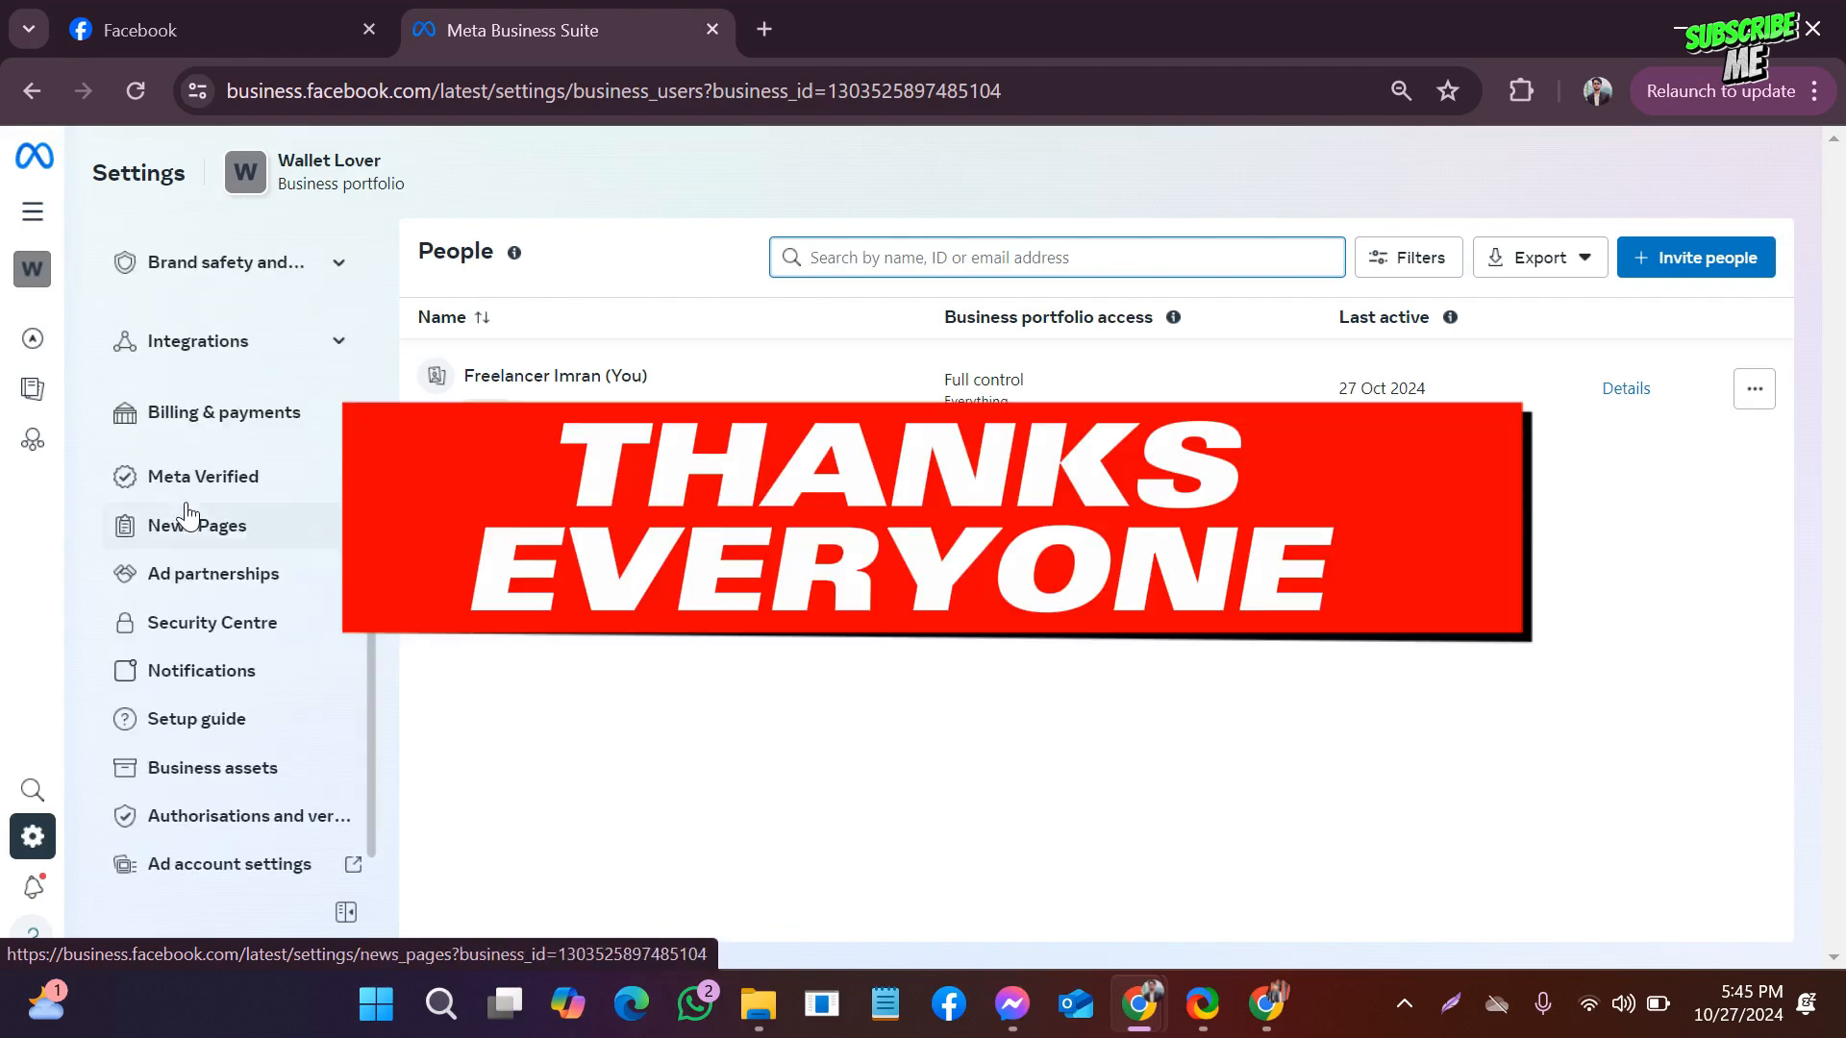